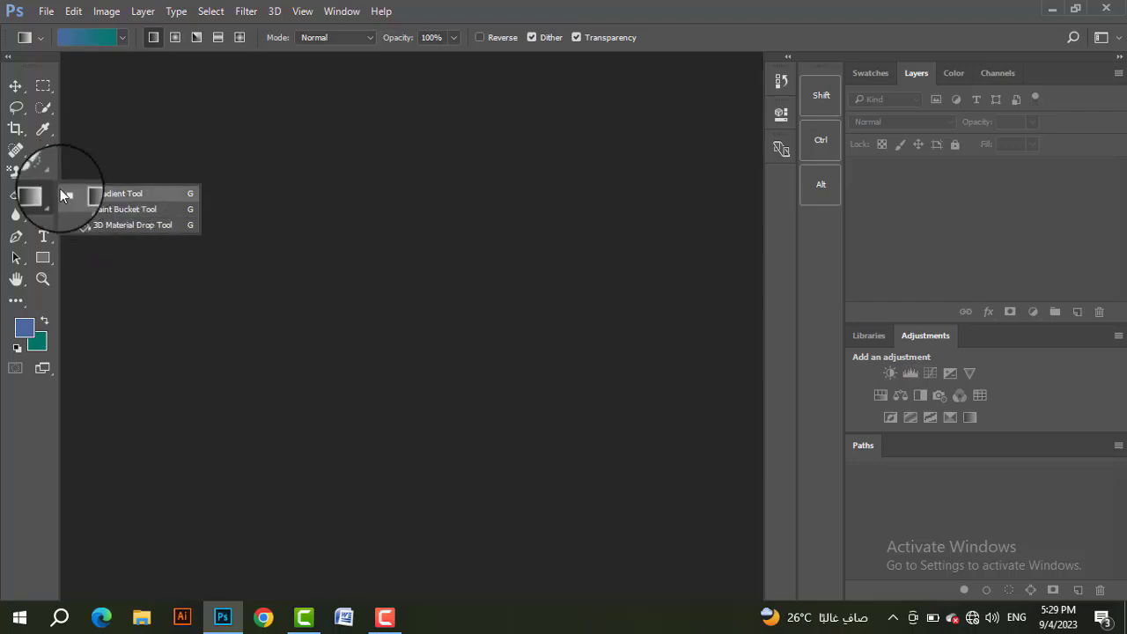
left_click(16, 173)
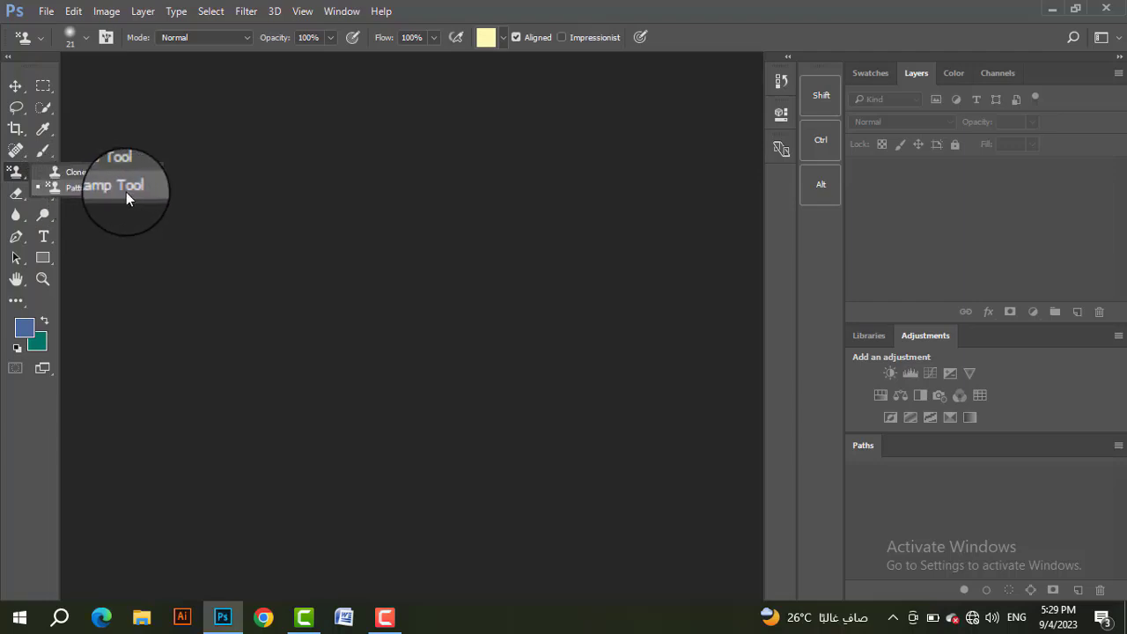
left_click(211, 195)
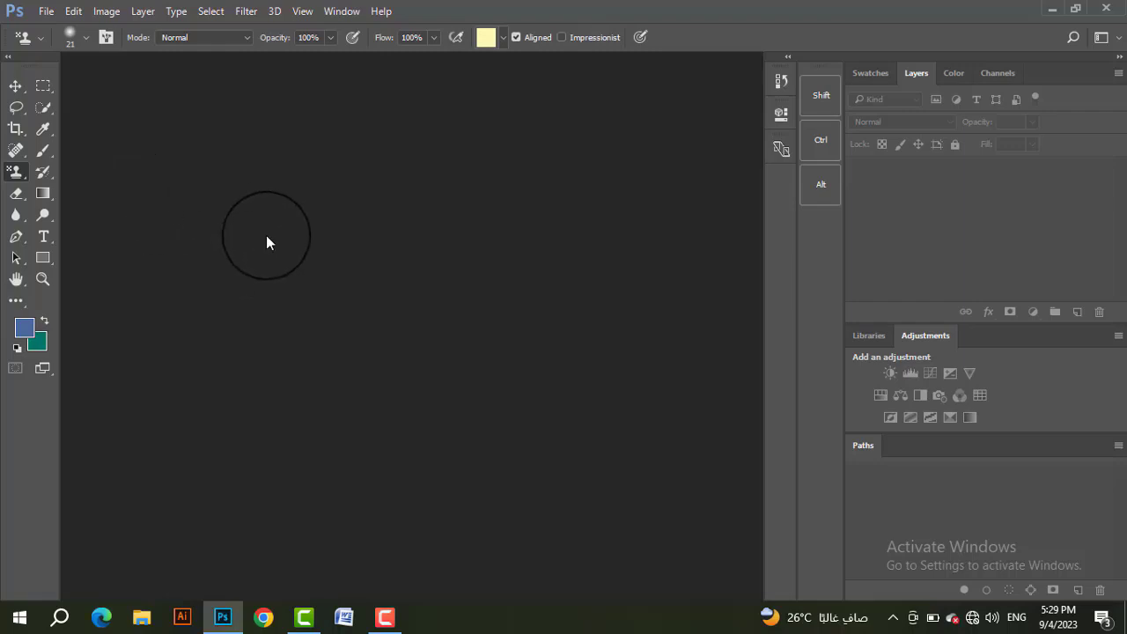
Step: Start a new document and set its width to 1100 and height to 890, in pixels
left_click(45, 12)
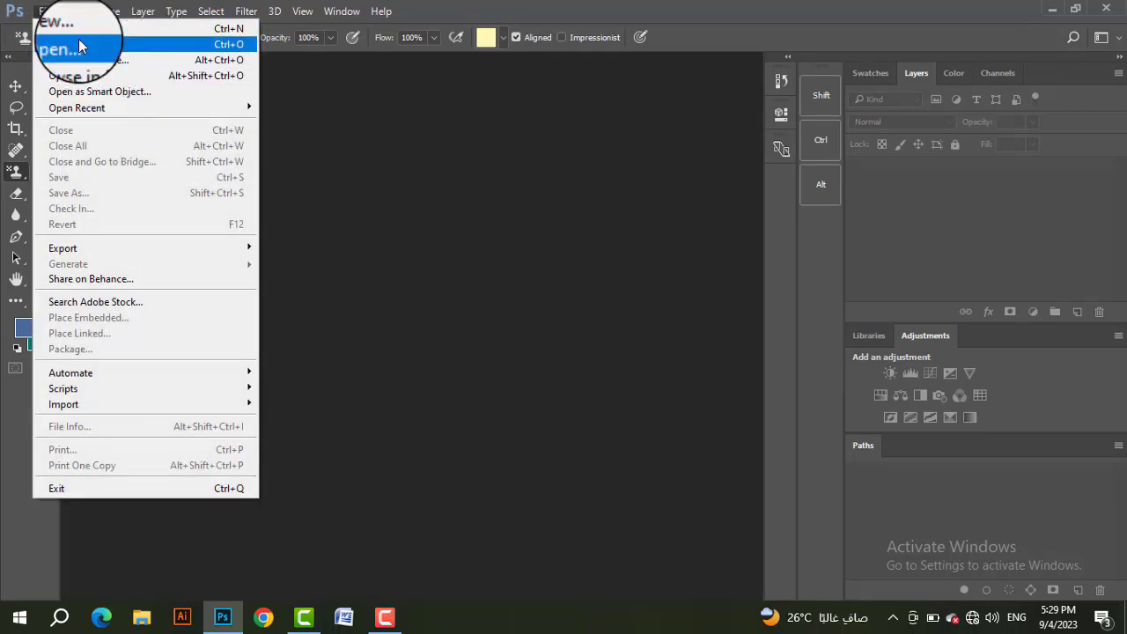
left_click(80, 34)
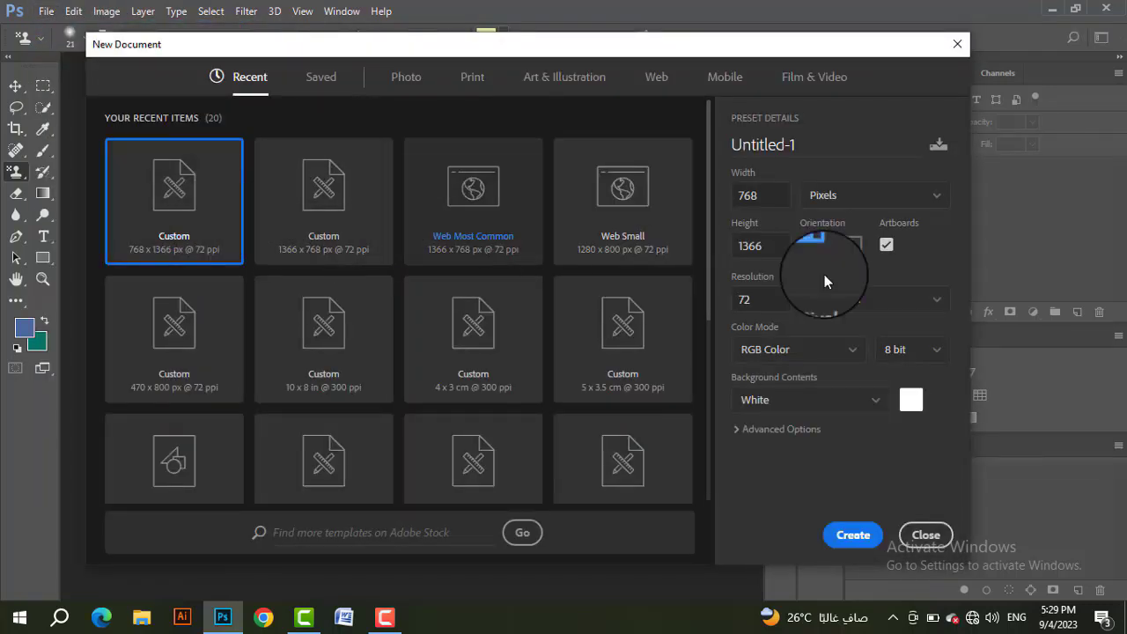
double_click(733, 198)
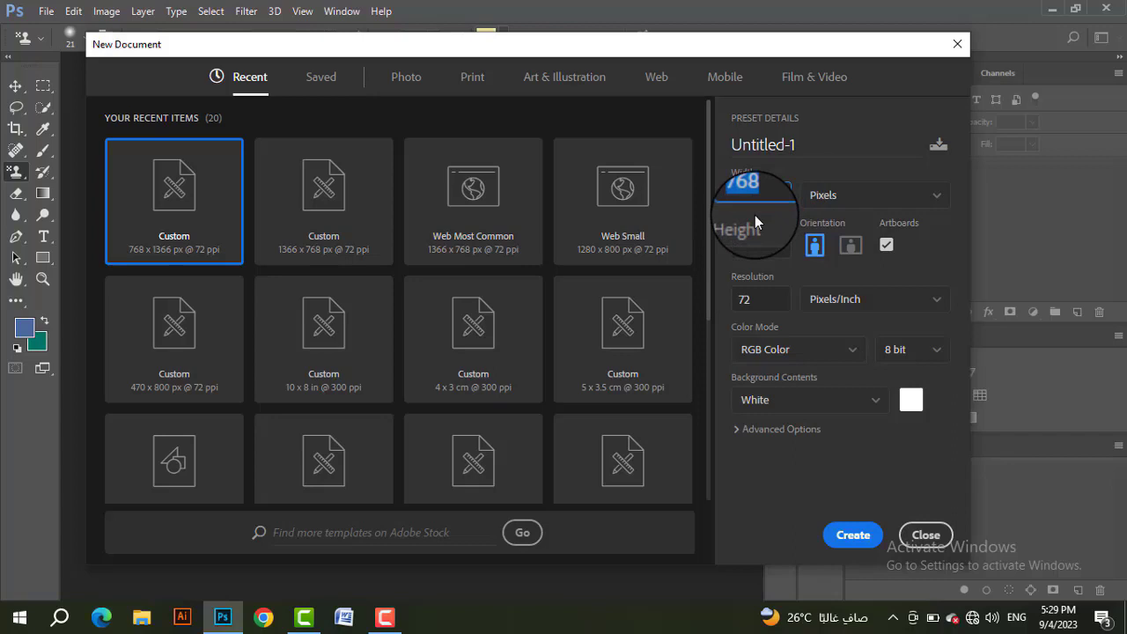
key("BackSpace")
type("1100")
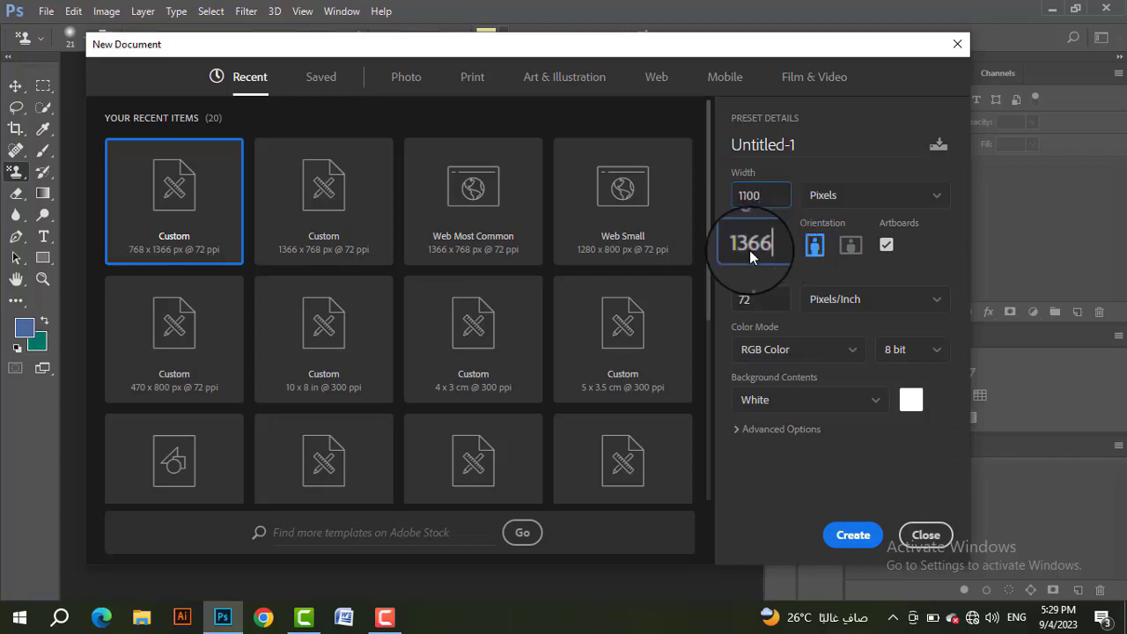
left_click(749, 249)
type("85")
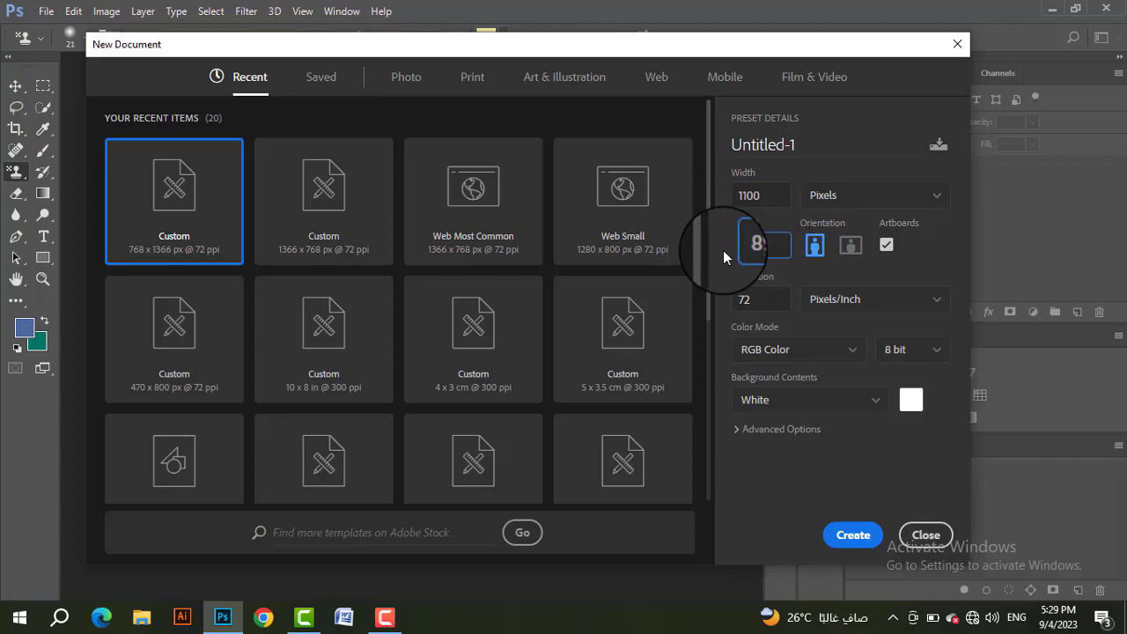
type("0")
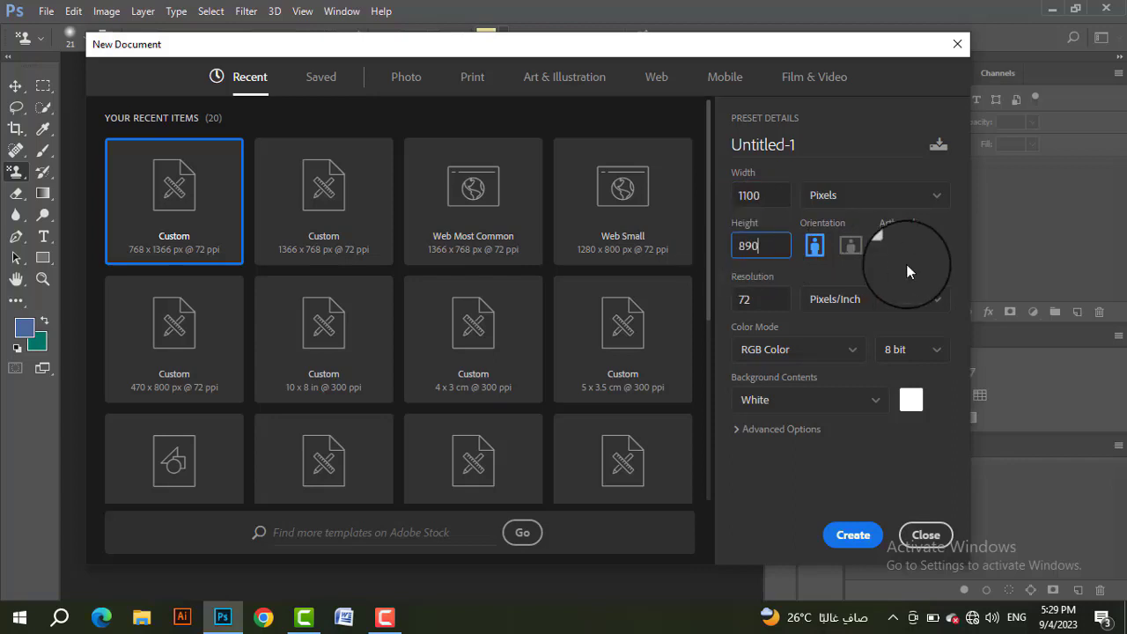
left_click(885, 198)
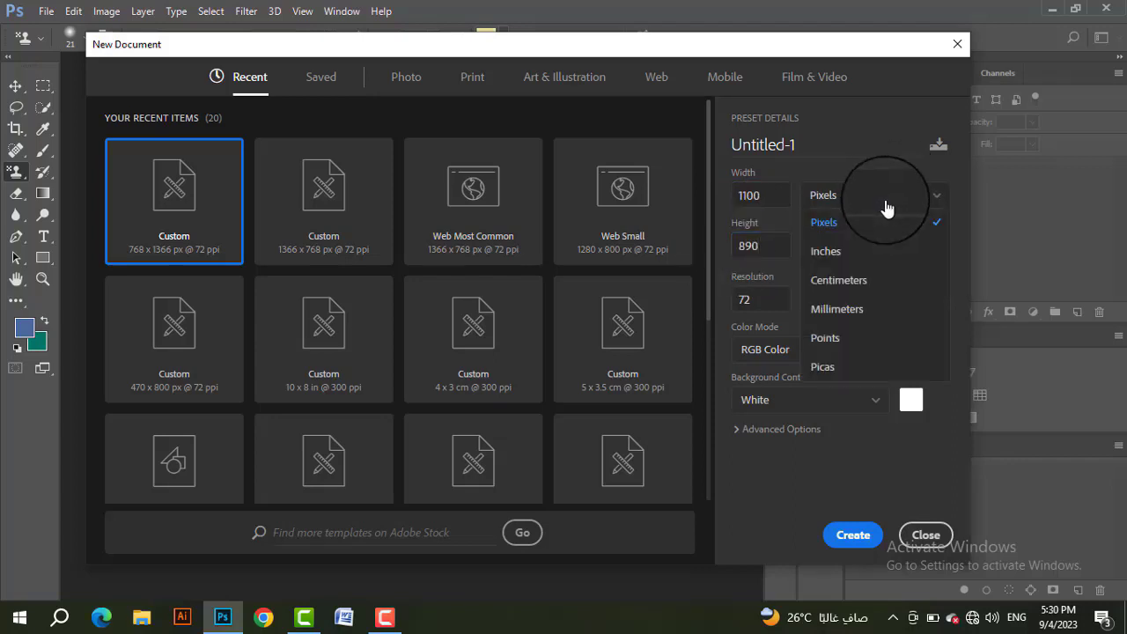
left_click(847, 226)
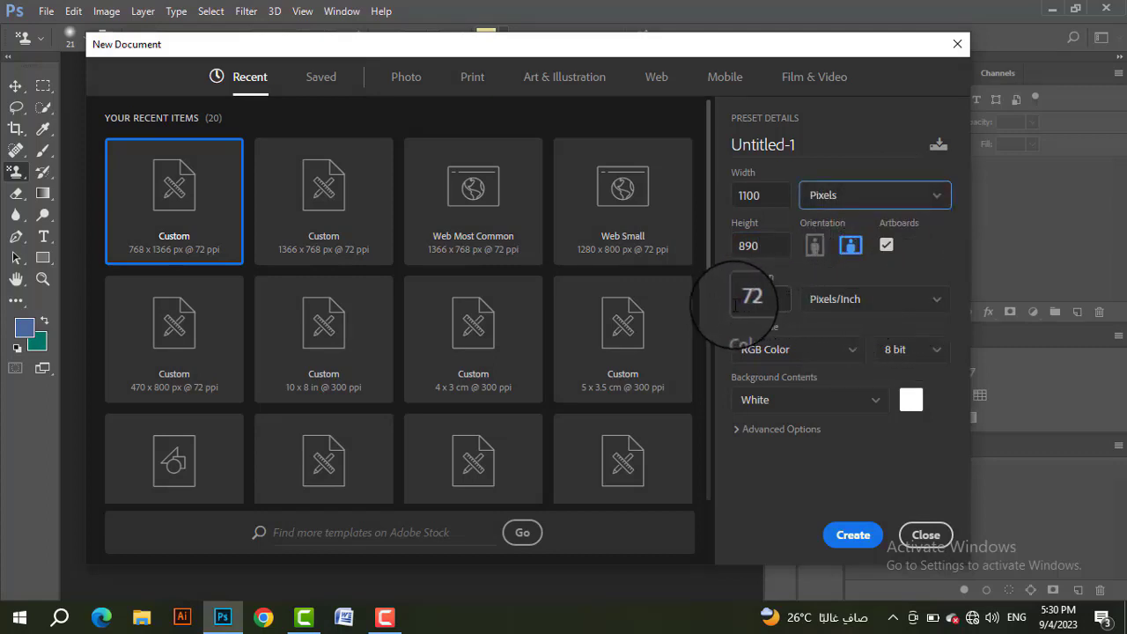
Step: Keep the new document's resolution unit at Pixels/Inch and its colour depth at 8 bit
left_click(894, 299)
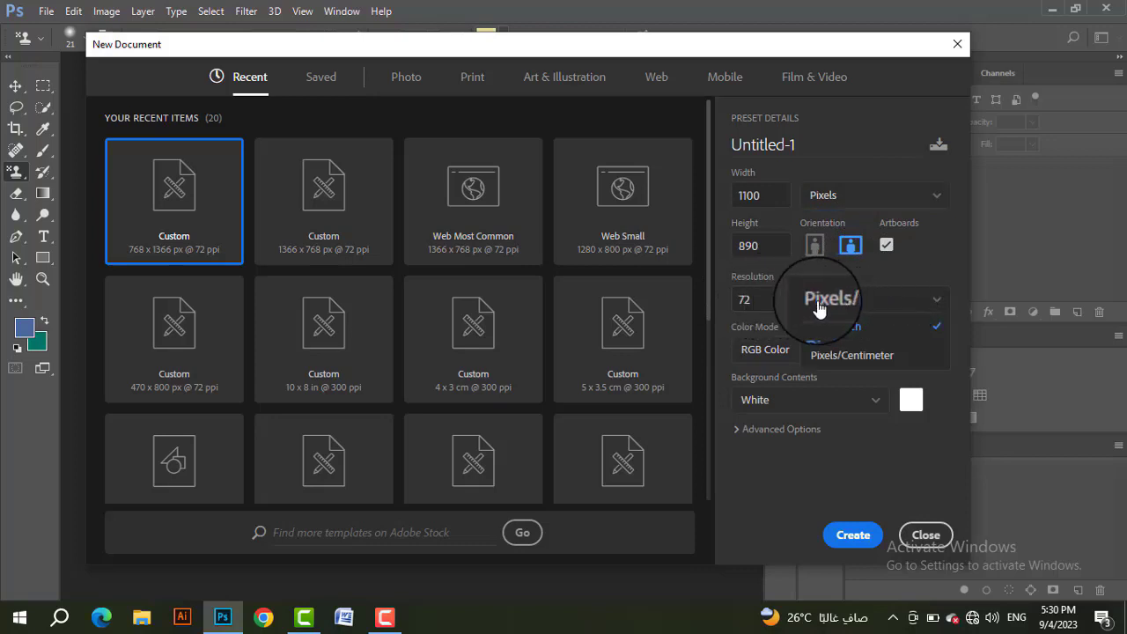
left_click(863, 326)
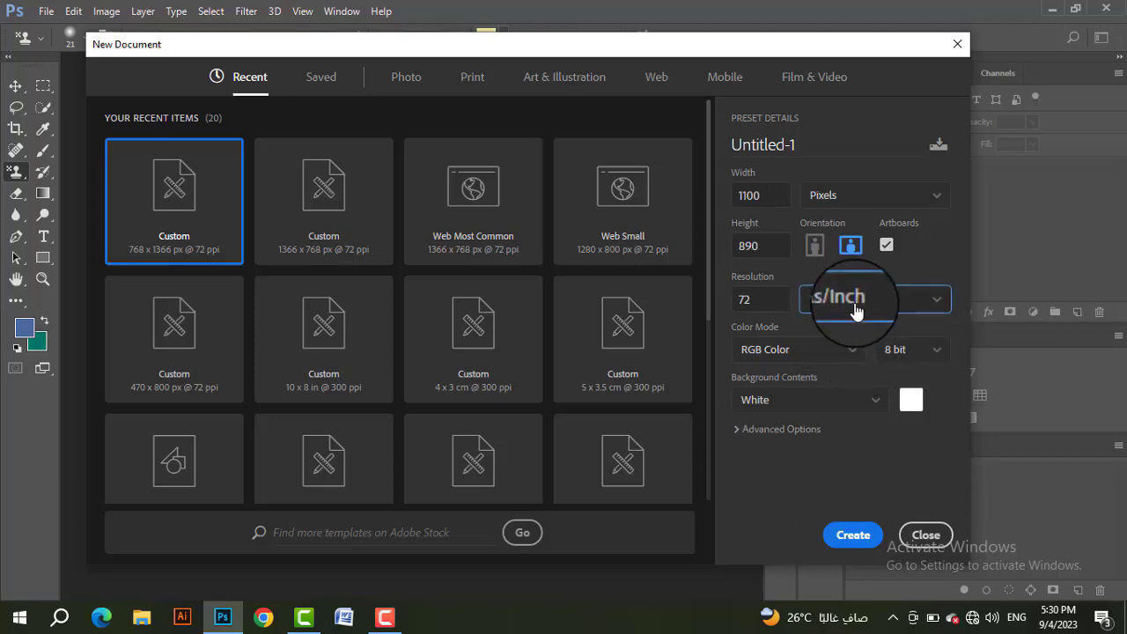
left_click(903, 350)
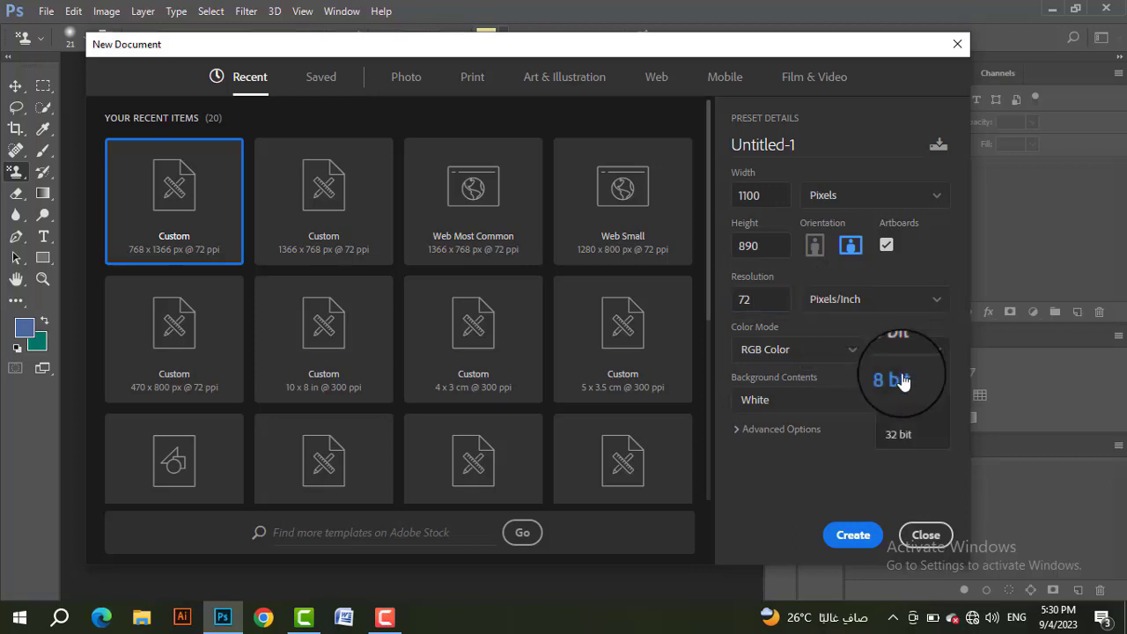
left_click(903, 380)
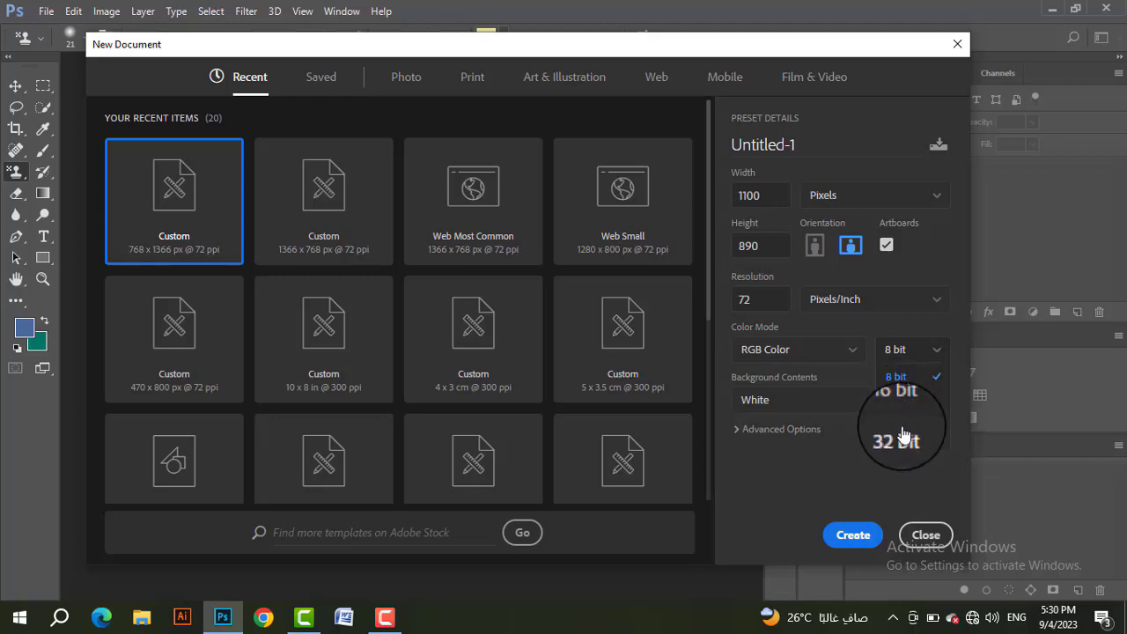
left_click(912, 353)
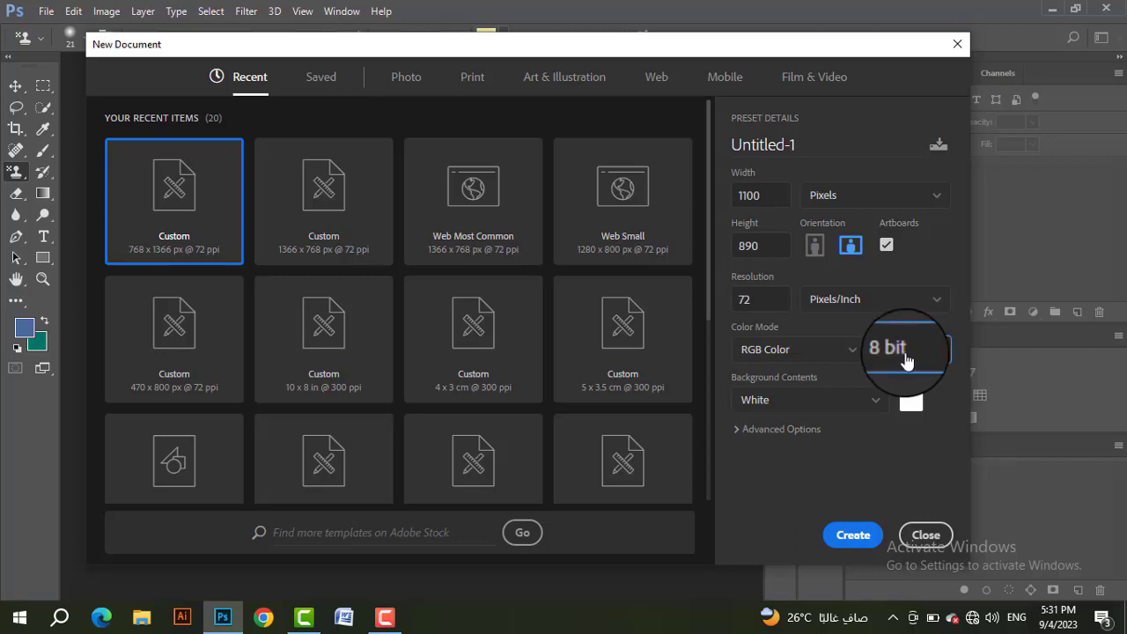
left_click(905, 356)
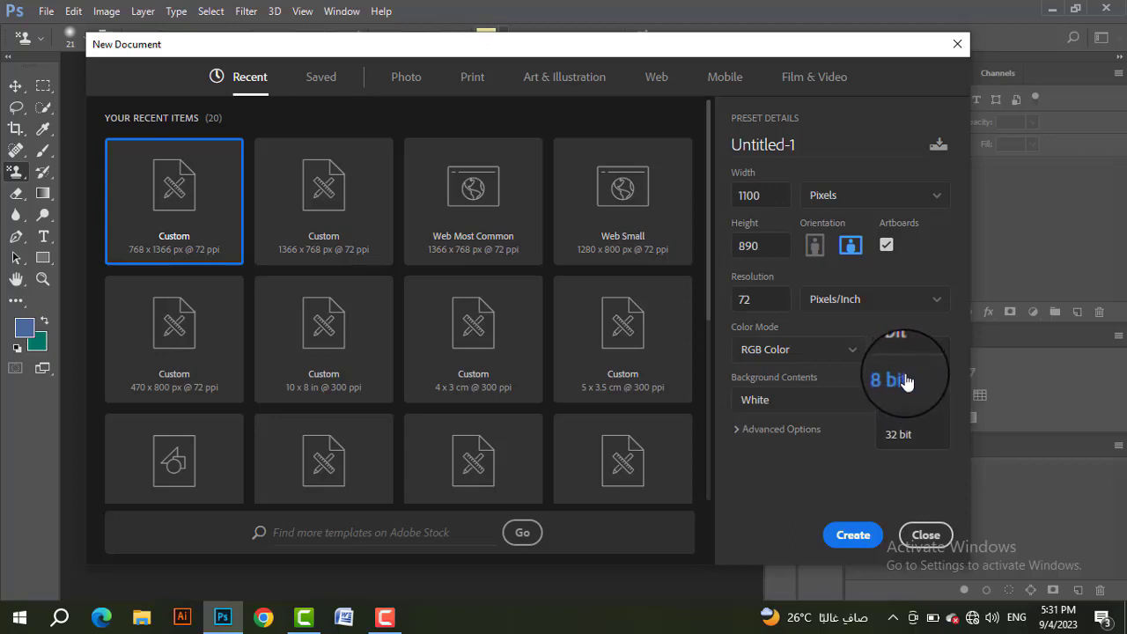
left_click(899, 433)
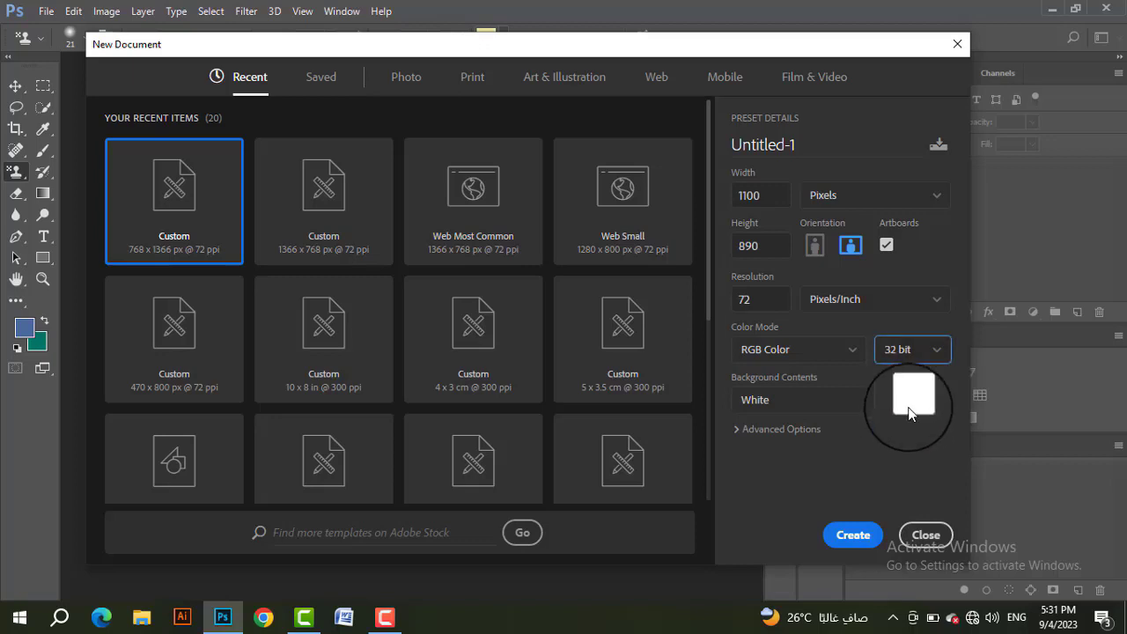
left_click(917, 352)
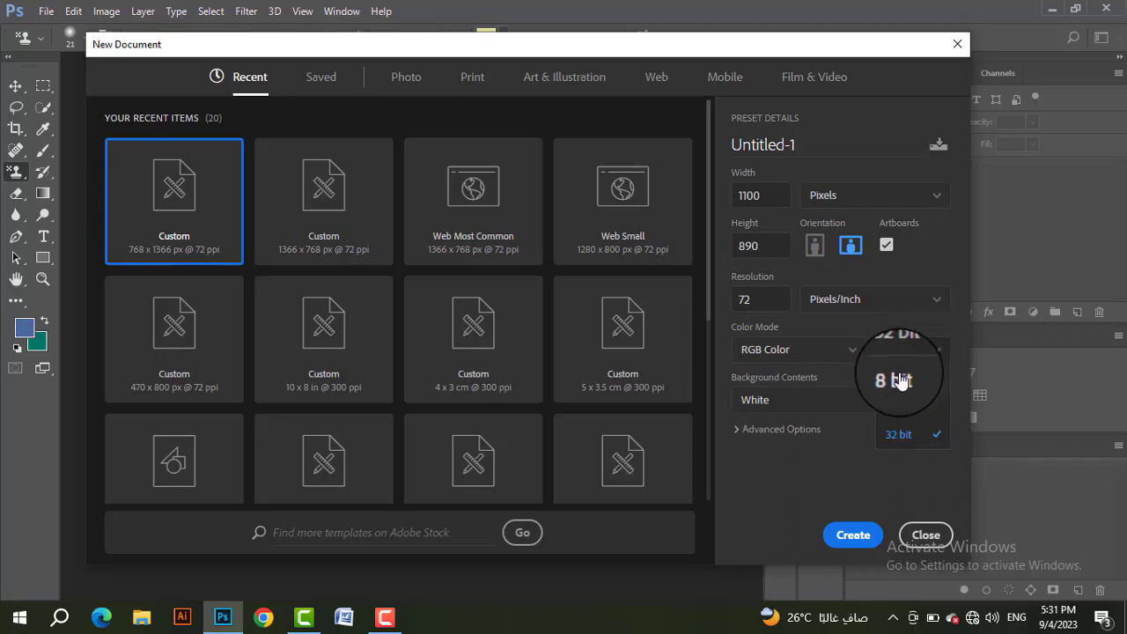
left_click(899, 378)
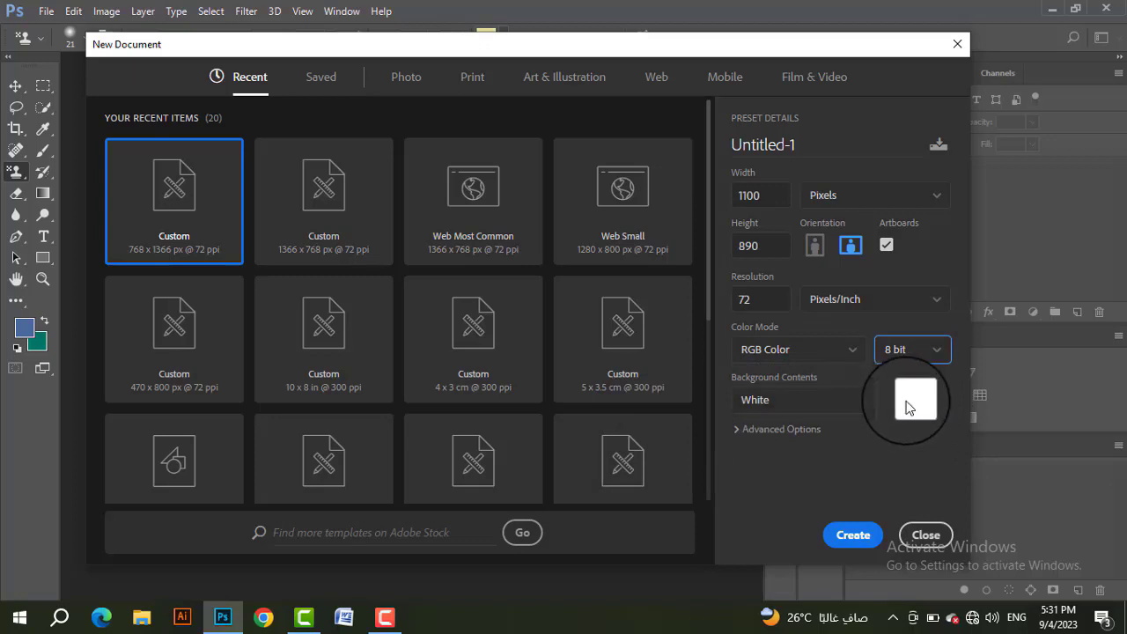
Step: Switch the new document to portrait orientation and create it
left_click(816, 251)
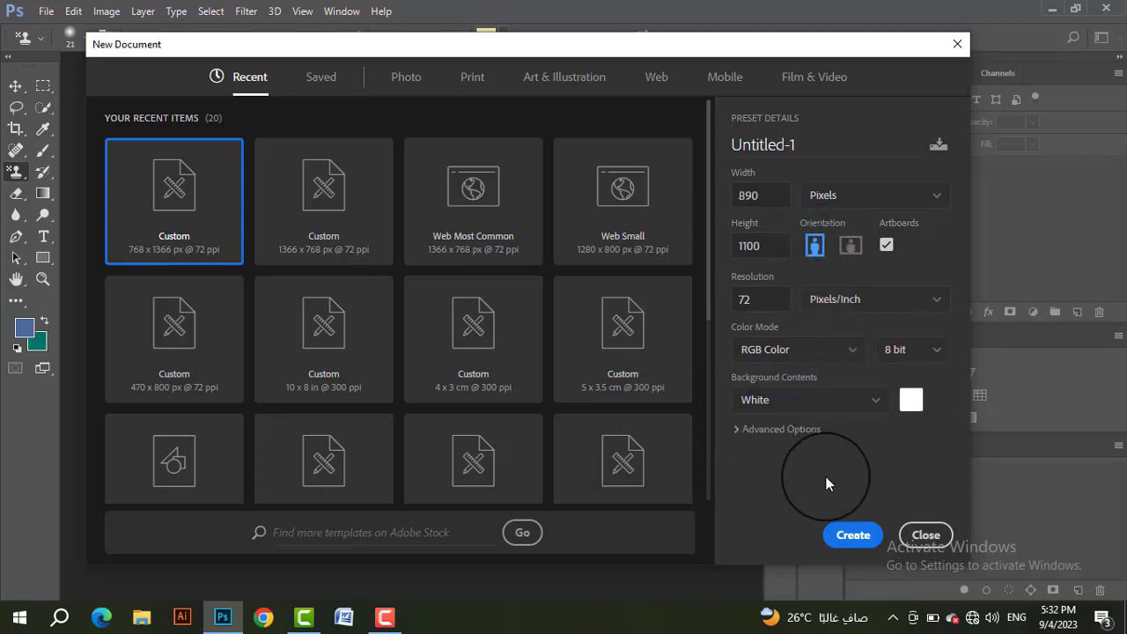
left_click(847, 537)
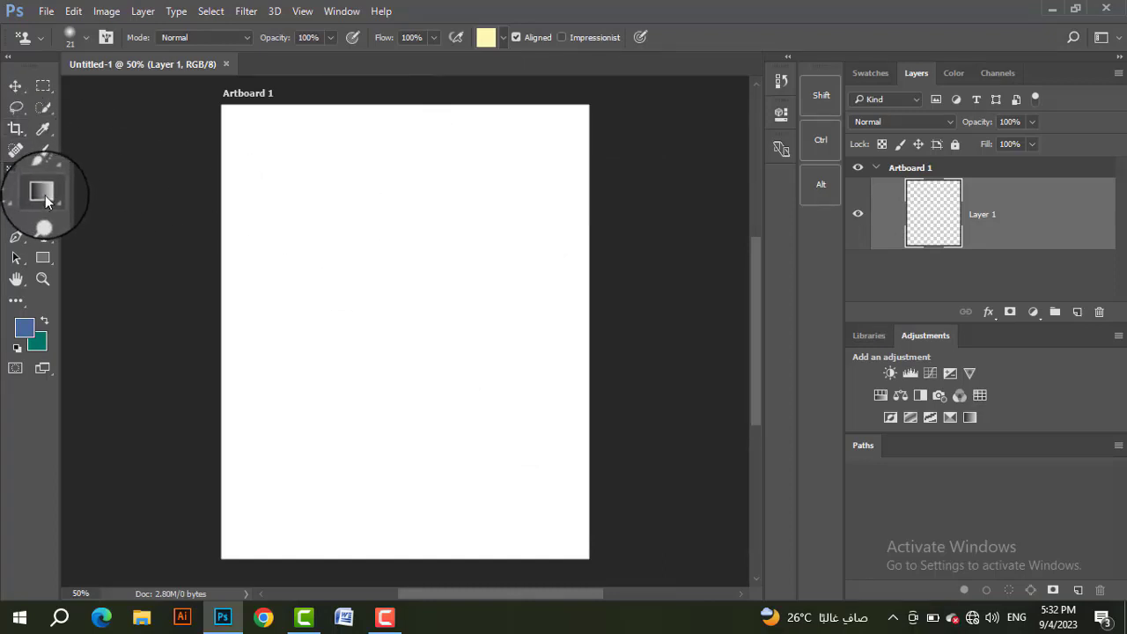
Step: Alternate between the Gradient Tool and the Move Tool, viewing the tools grouped with Gradient, and finish with Gradient active
left_click(54, 202)
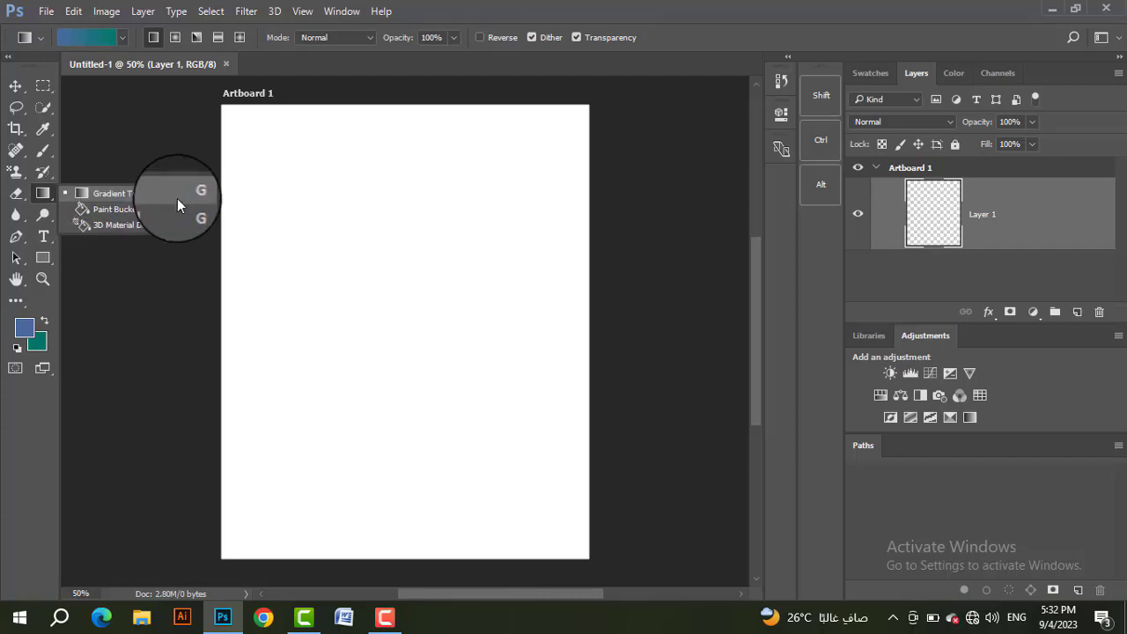
key("g")
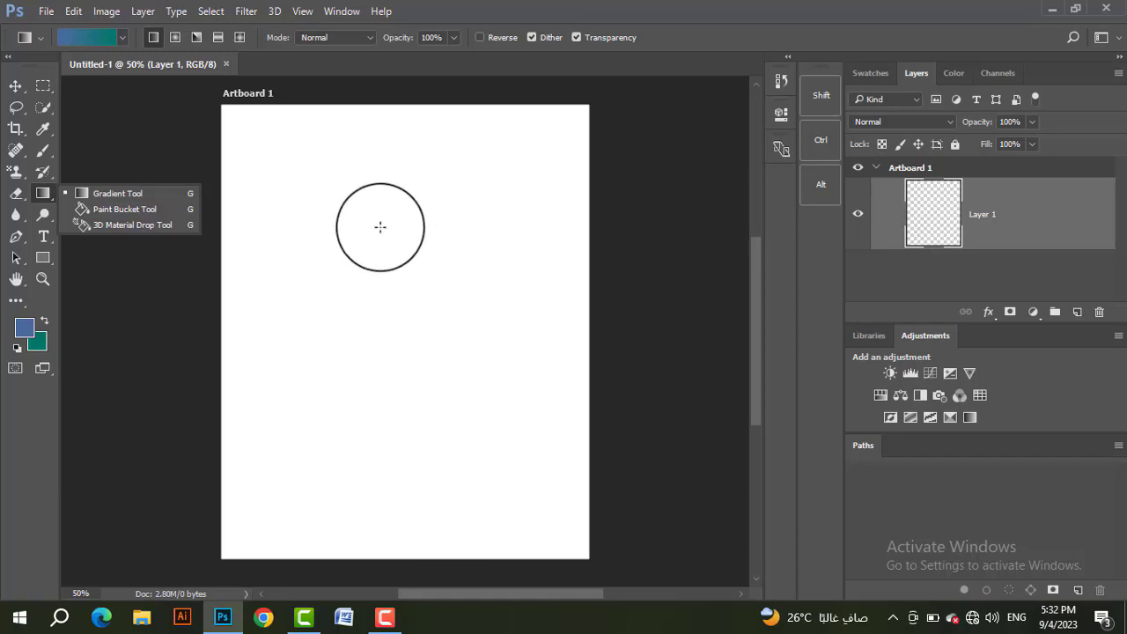
left_click(16, 87)
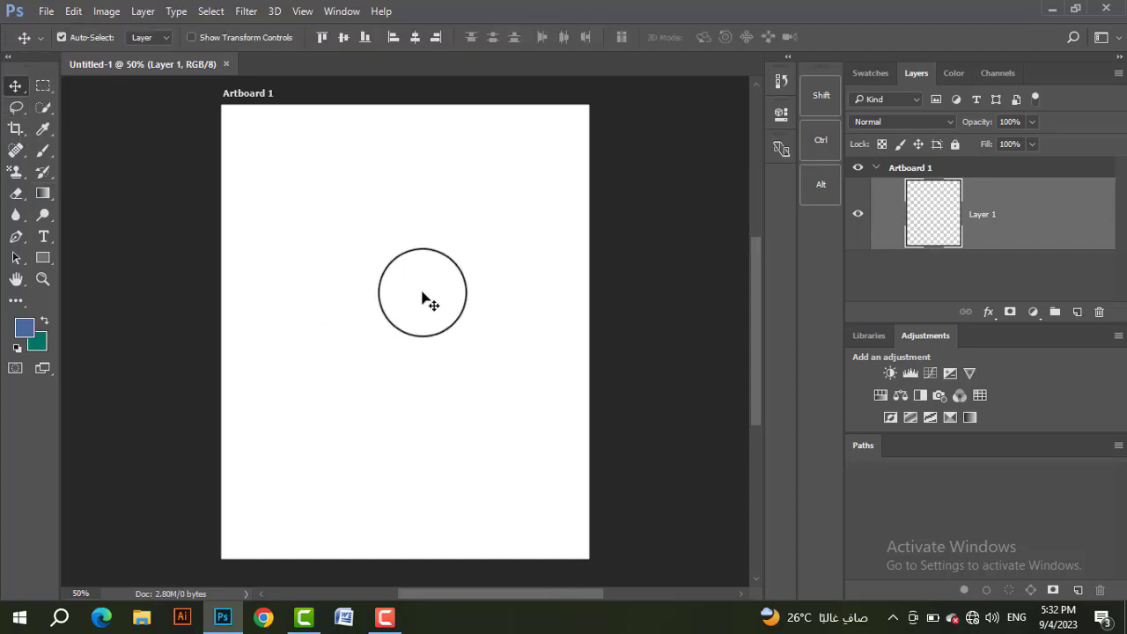
key("g")
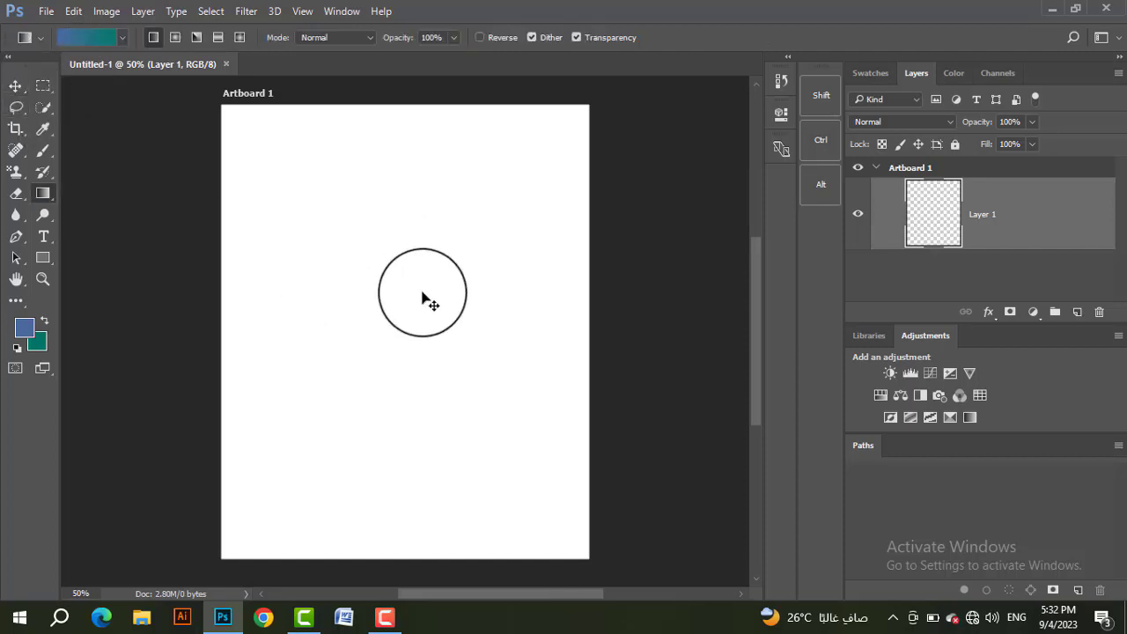
right_click(48, 198)
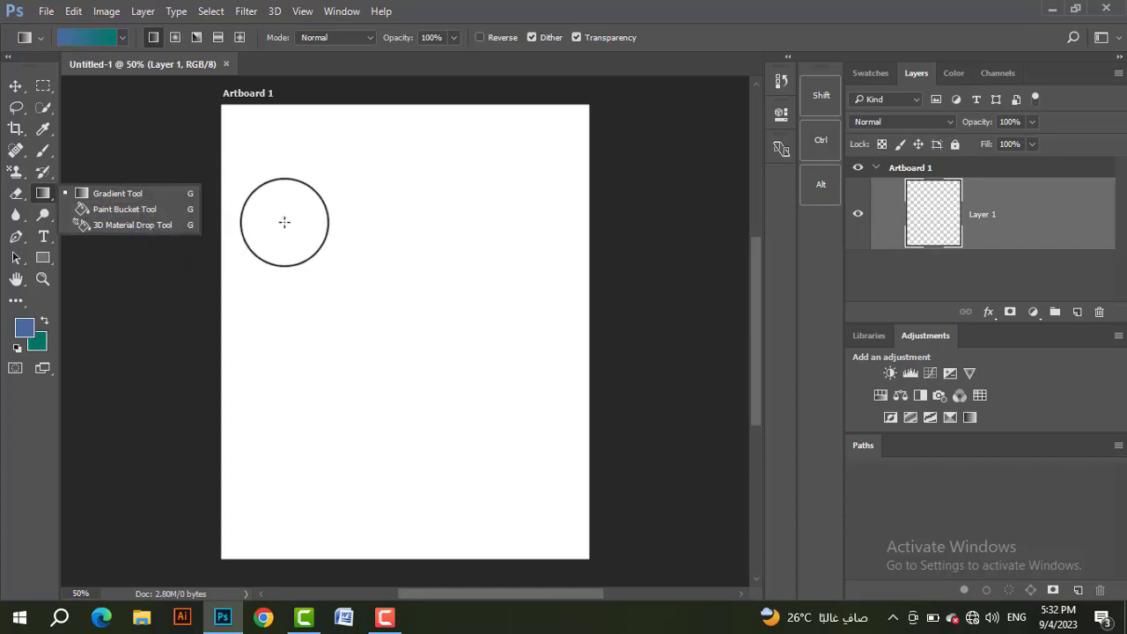
left_click(15, 86)
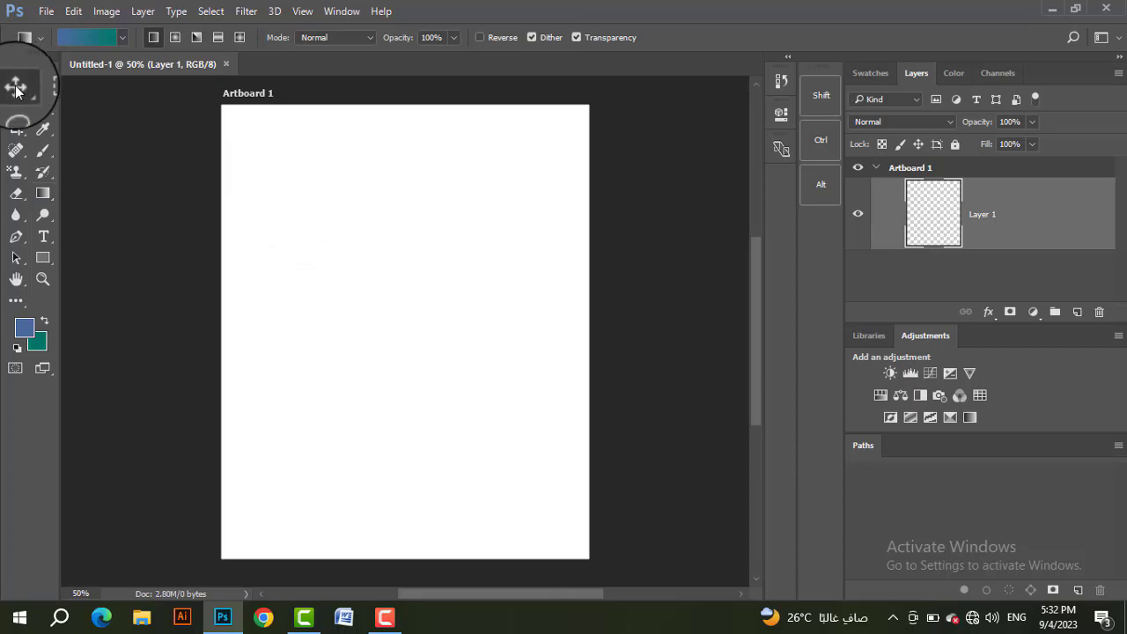
left_click_drag(313, 210, 328, 223)
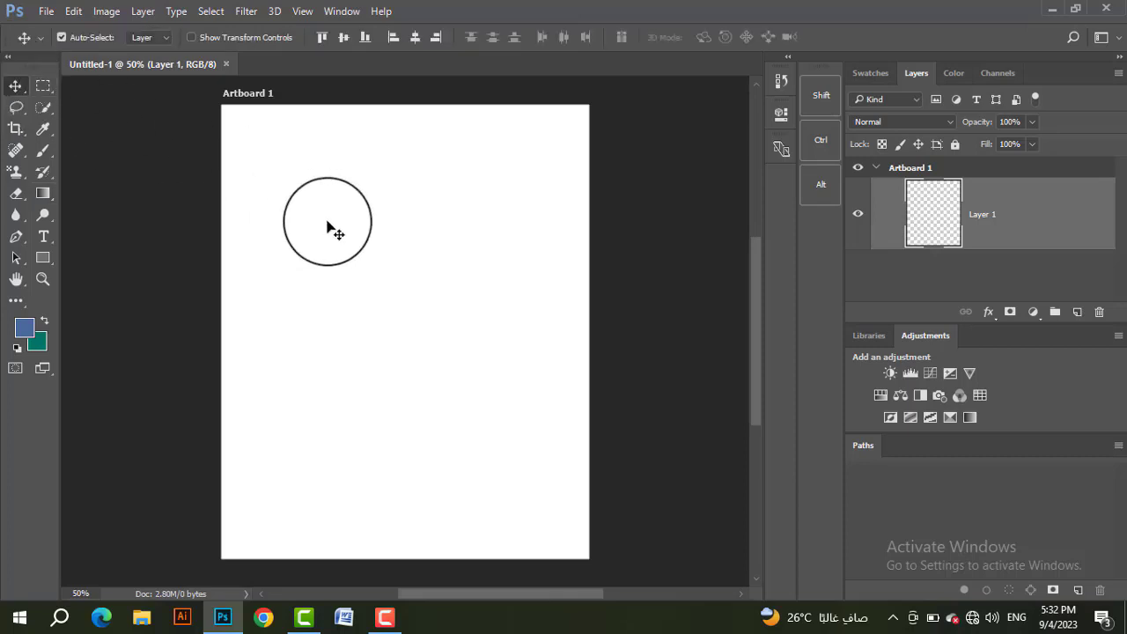
key("g")
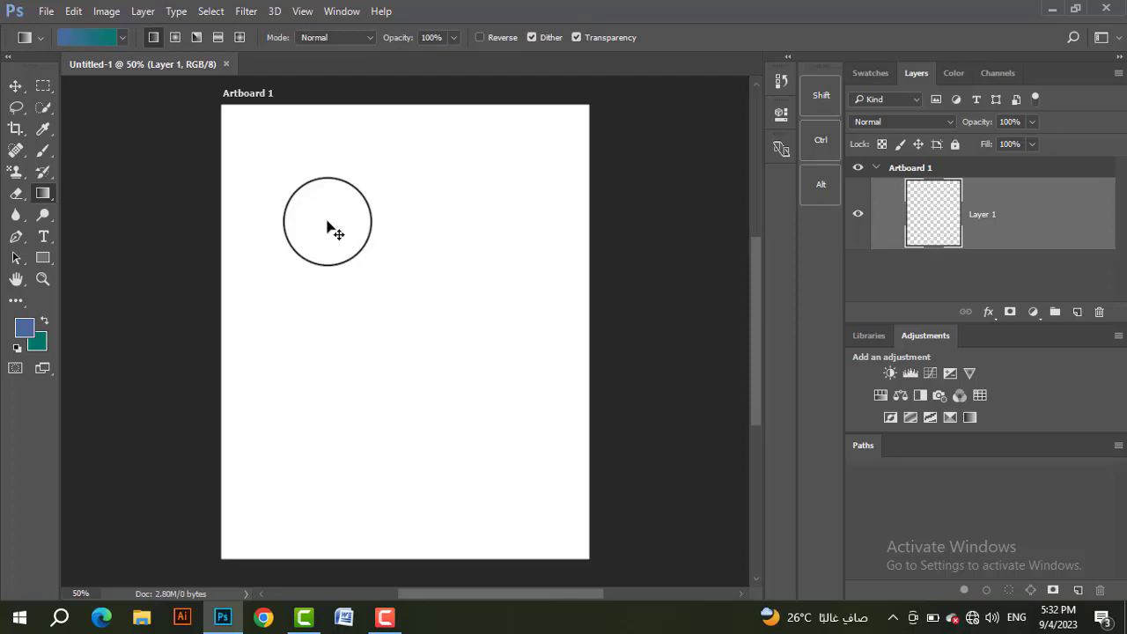
Step: Cycle from the Gradient Tool to the Paint Bucket Tool within the tool group, and switch back to the Gradient Tool
key("shift+g")
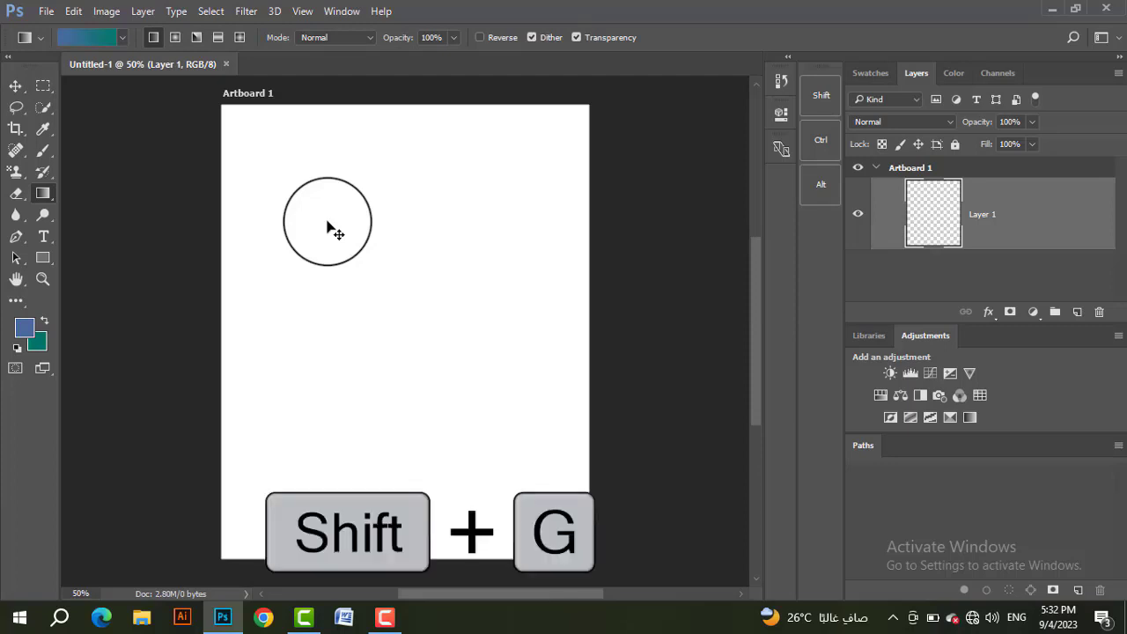
key("shift+g")
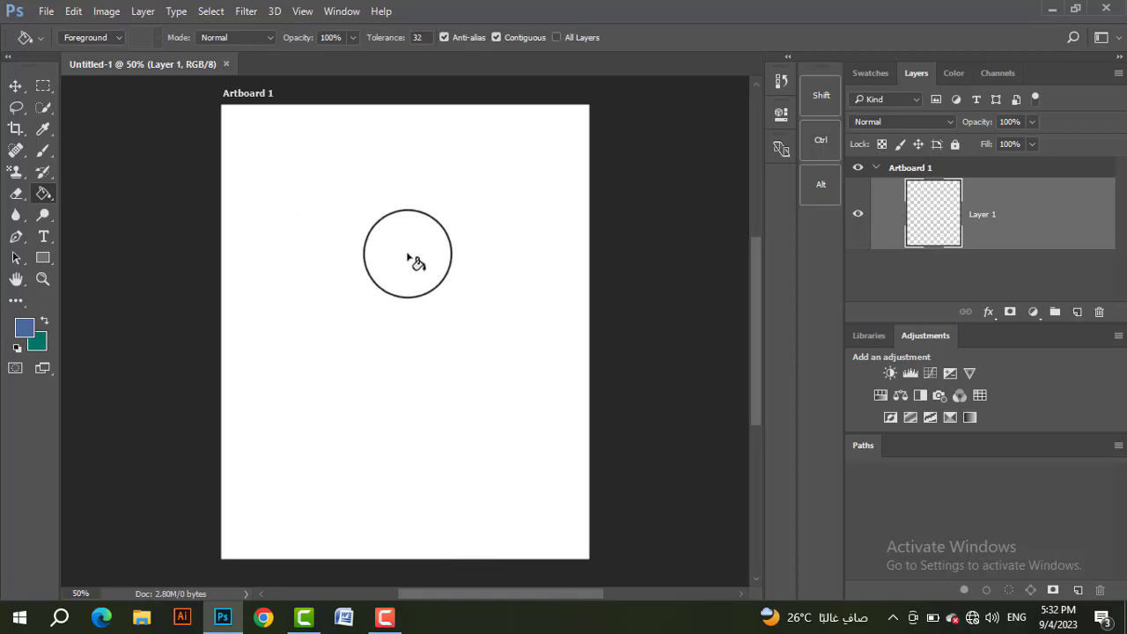
right_click(47, 197)
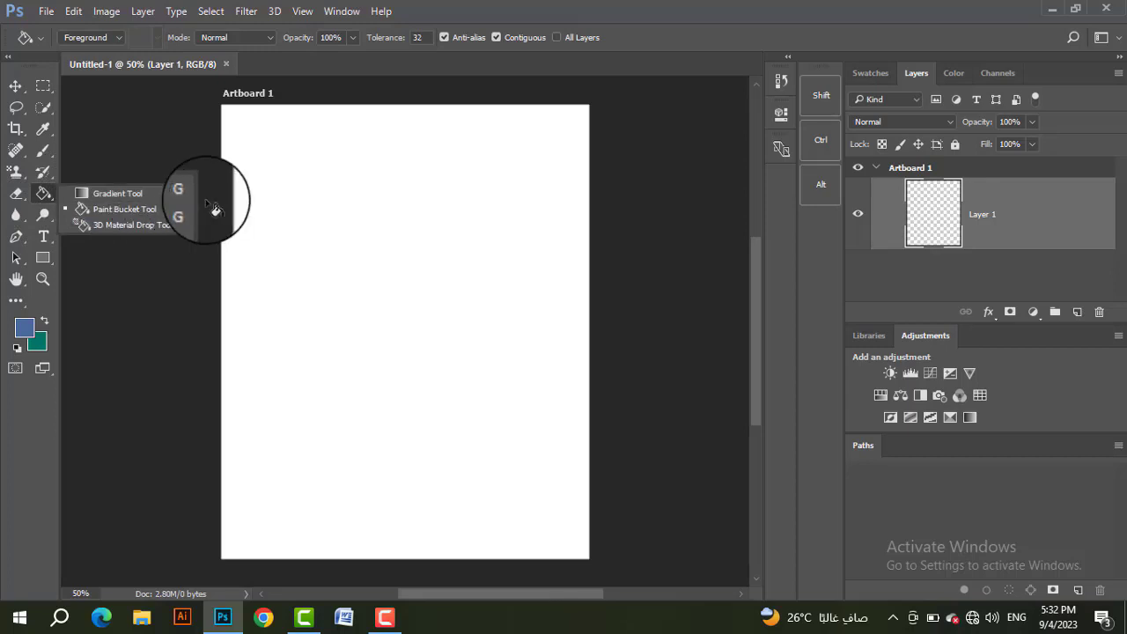
left_click(160, 194)
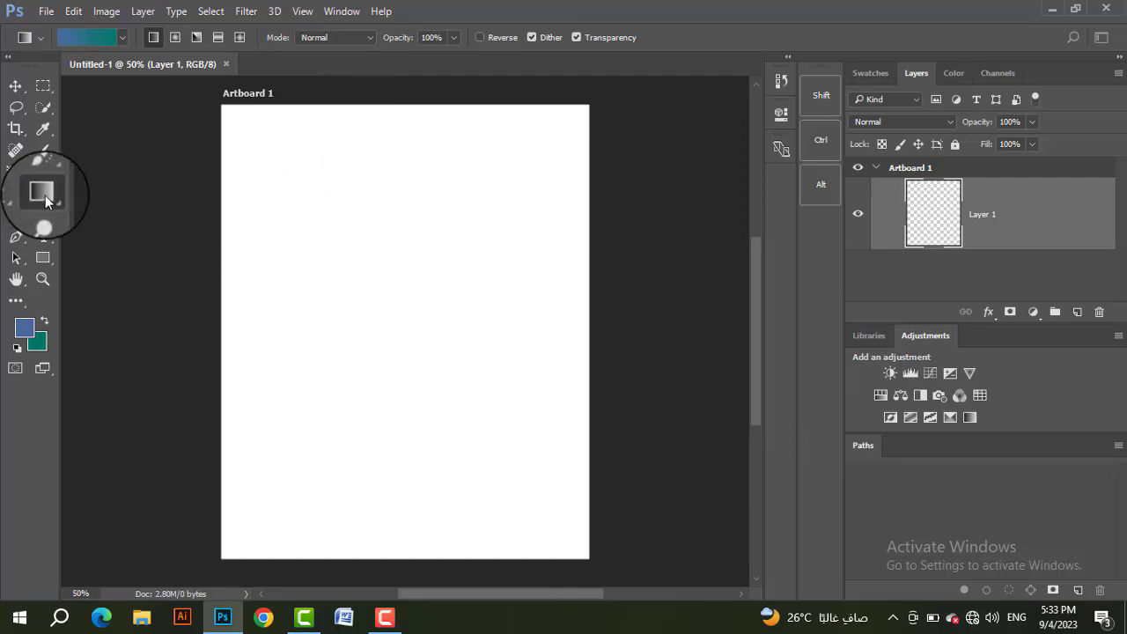
Step: Activate the Paint Bucket Tool and open its tool reset options
right_click(43, 193)
left_click(114, 211)
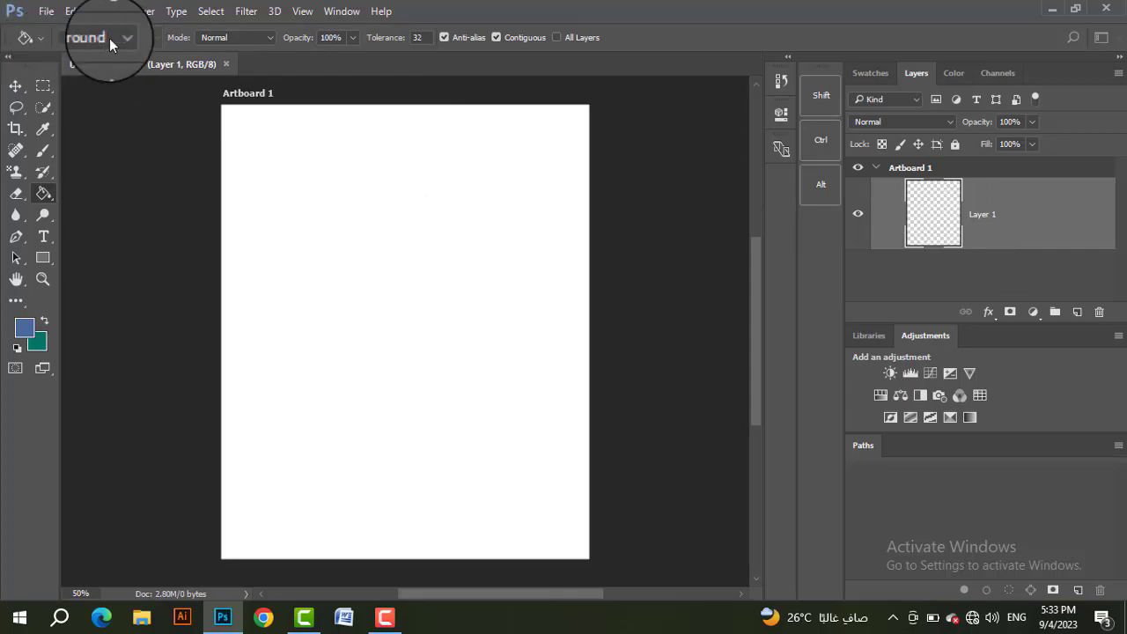
right_click(39, 40)
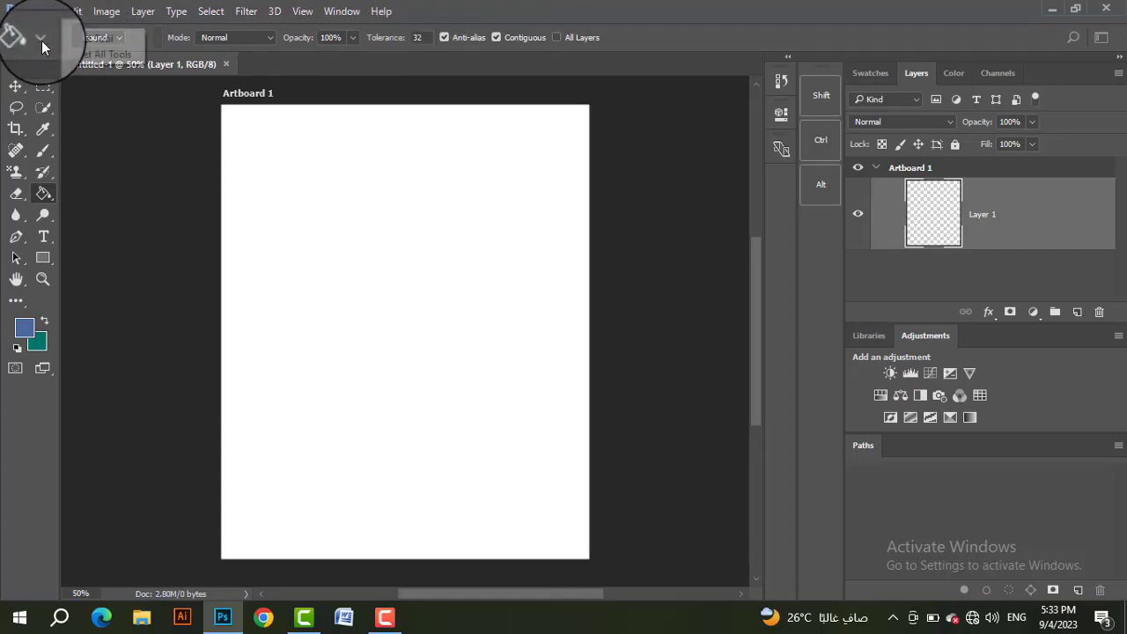
Step: Reset the Paint Bucket Tool, and reset all tools to their default settings
left_click(90, 40)
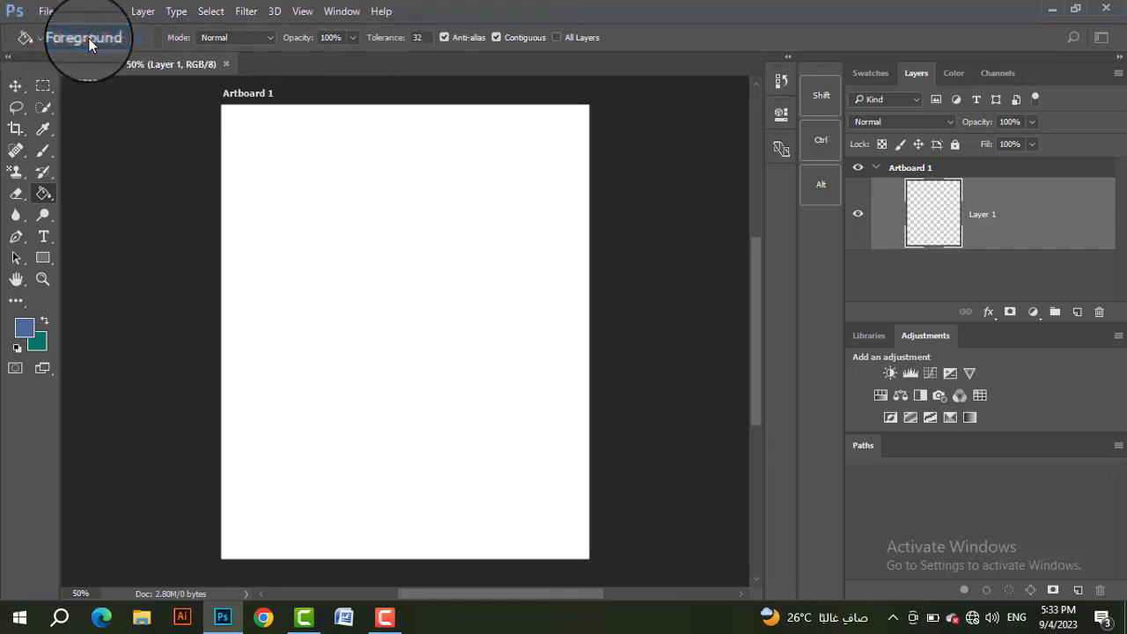
right_click(42, 40)
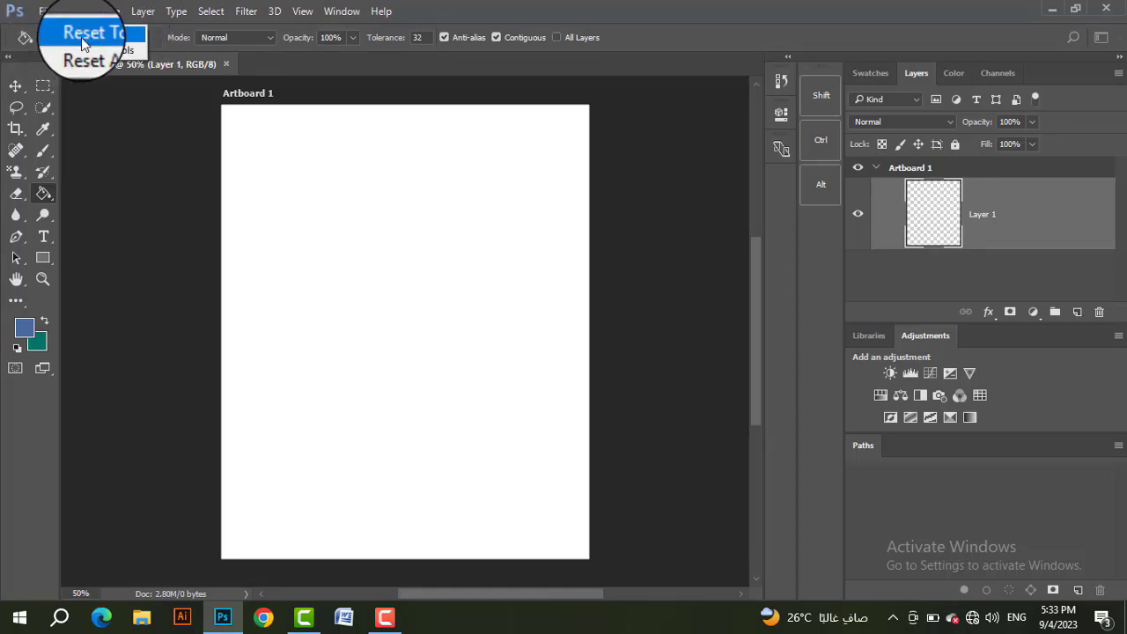
left_click(100, 52)
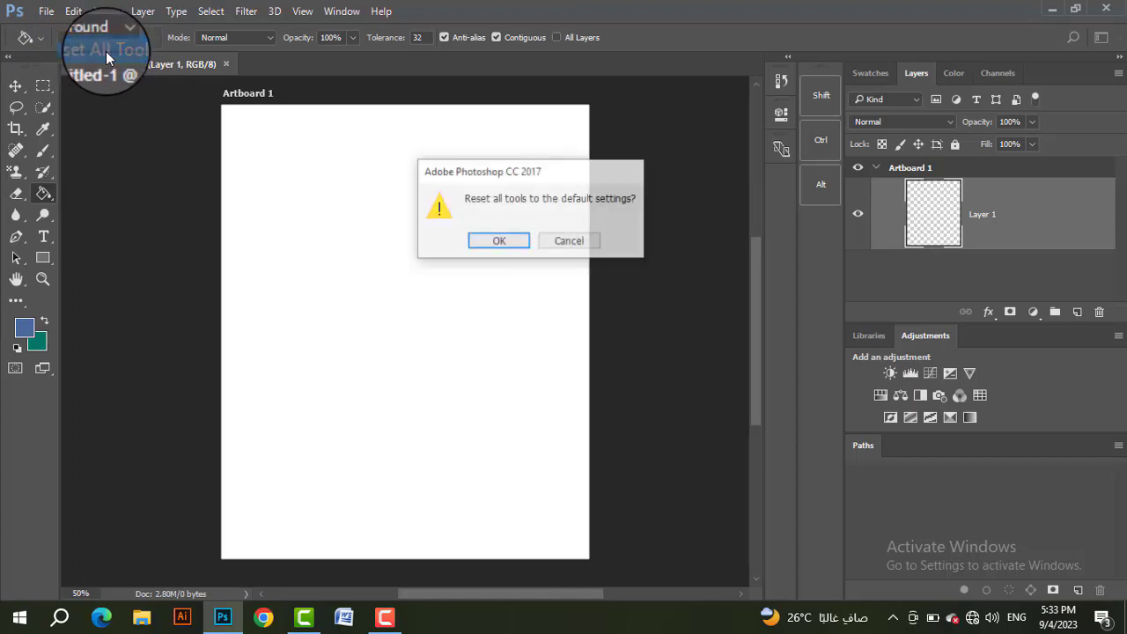
left_click(496, 242)
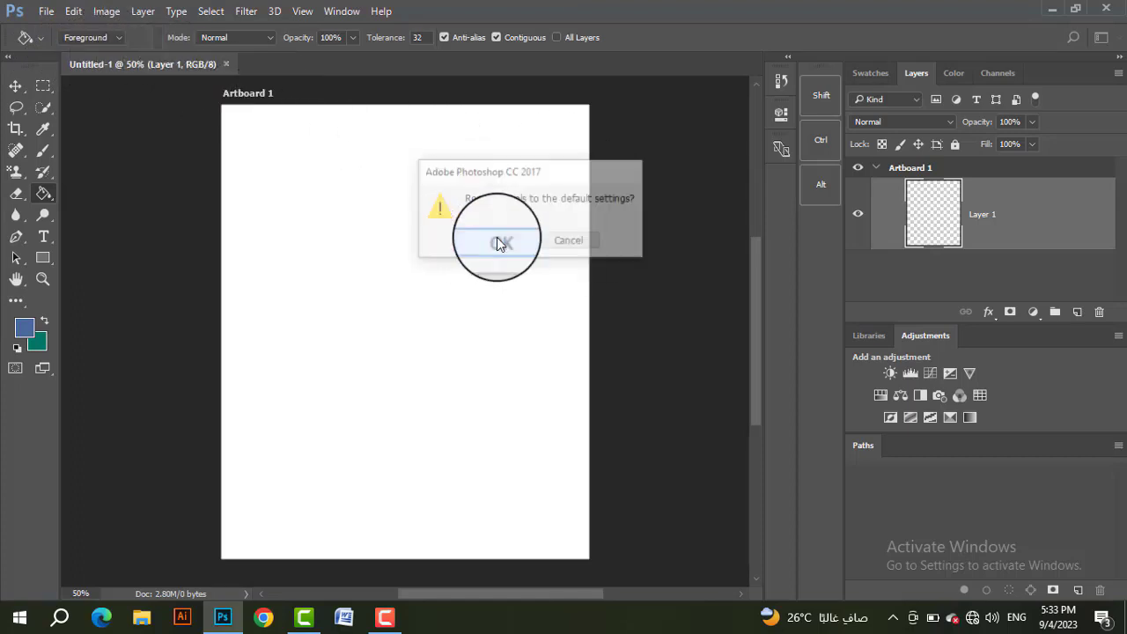
Step: Fill Layer 1 with the blue foreground color using the Paint Bucket, and refill it with green after swapping the foreground and background colors
left_click(943, 222)
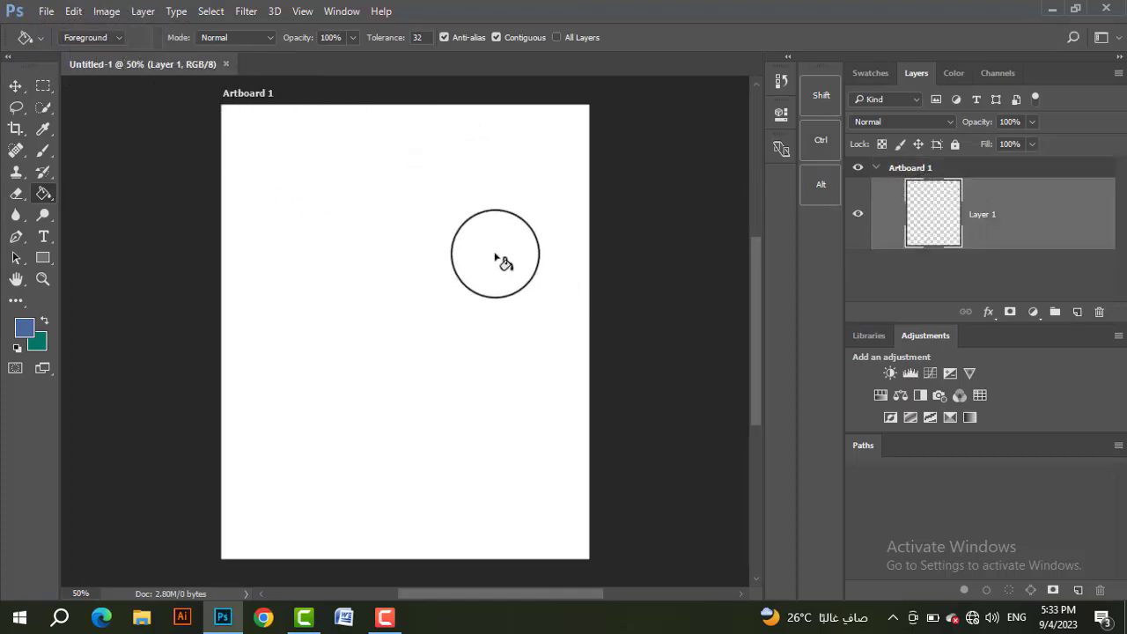
left_click(913, 172)
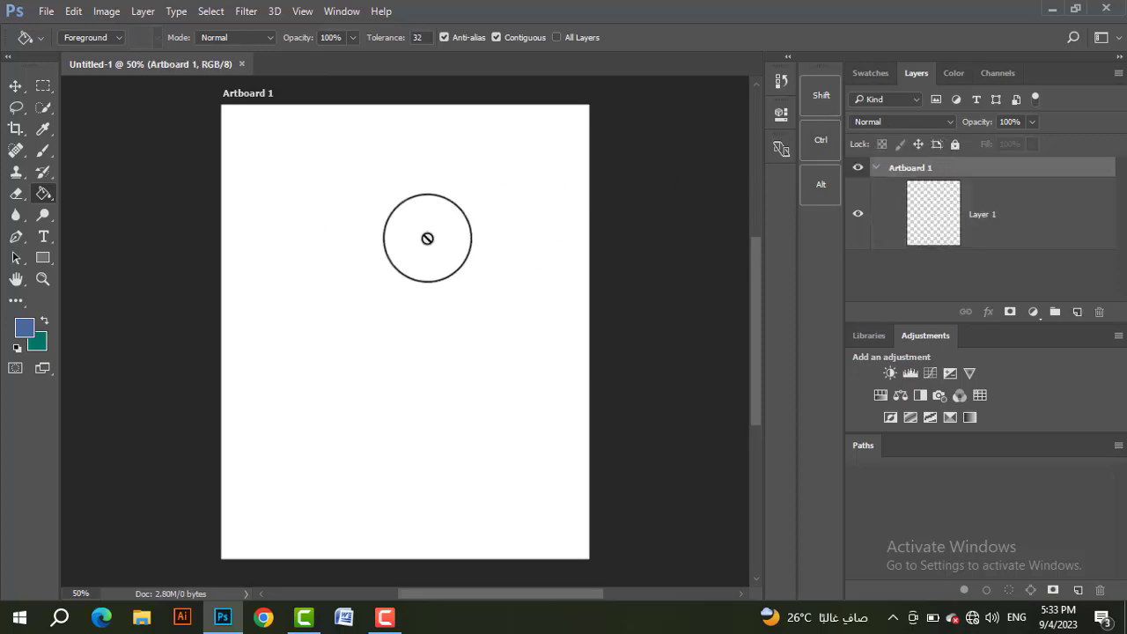
left_click(931, 226)
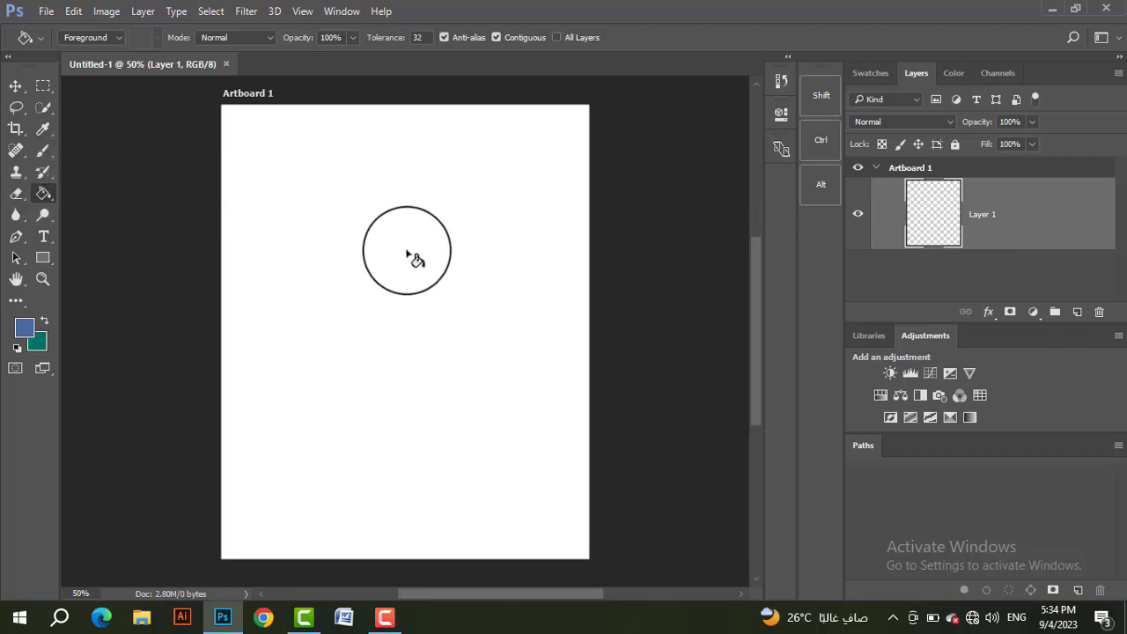
left_click(414, 258)
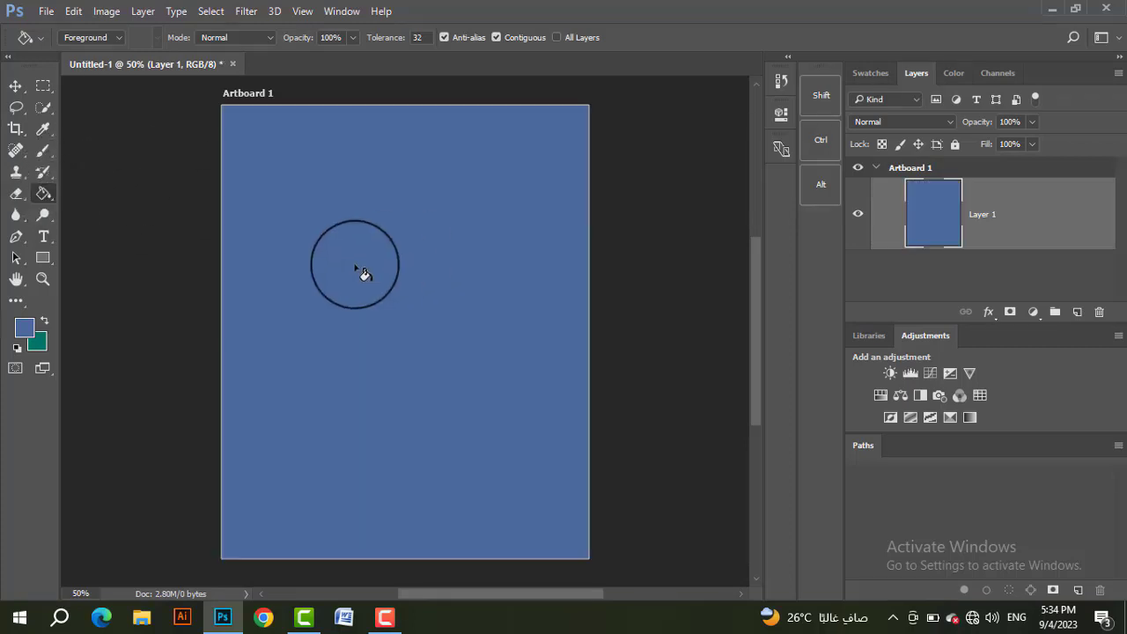
left_click(46, 323)
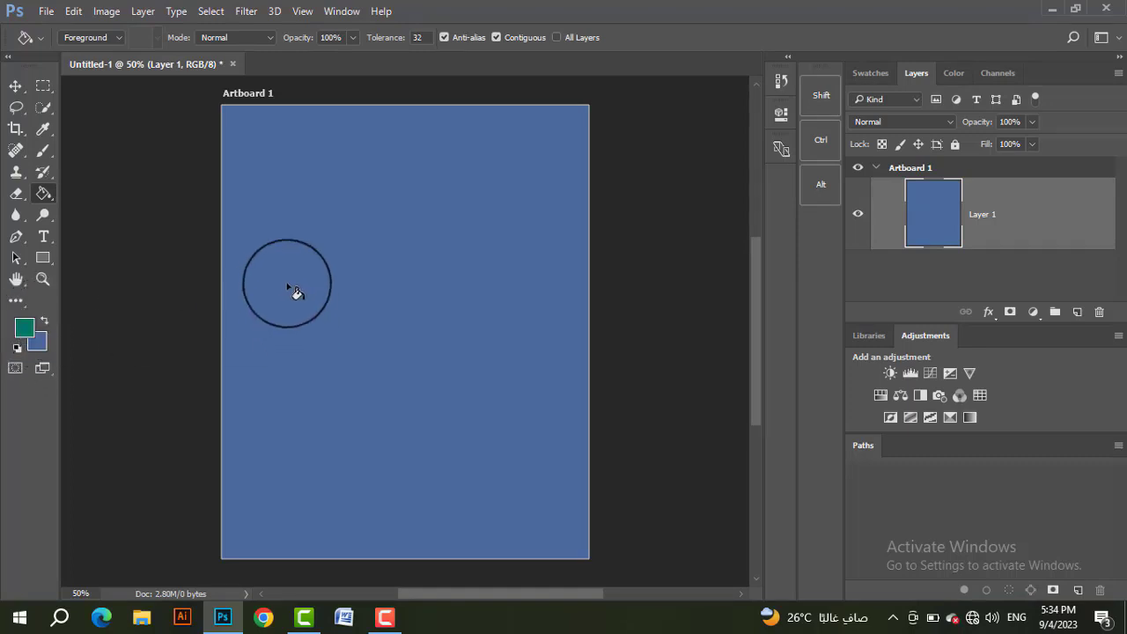
left_click(380, 286)
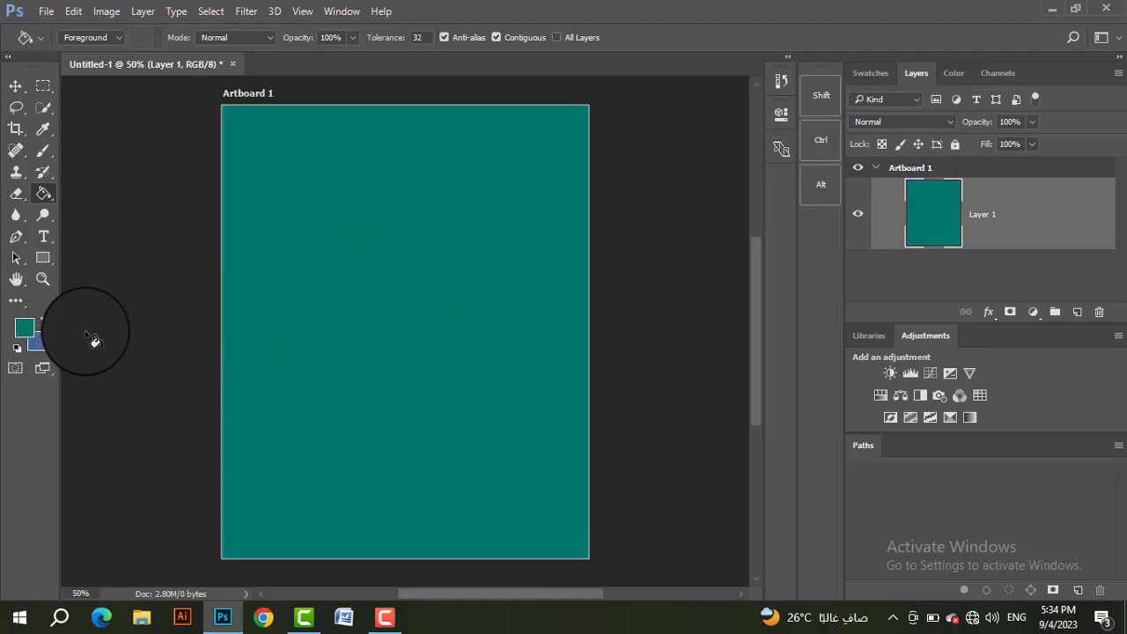
Step: Fill Layer 1 directly with the green background color, and refill it with blue after swapping the foreground and background colors
left_click(44, 322)
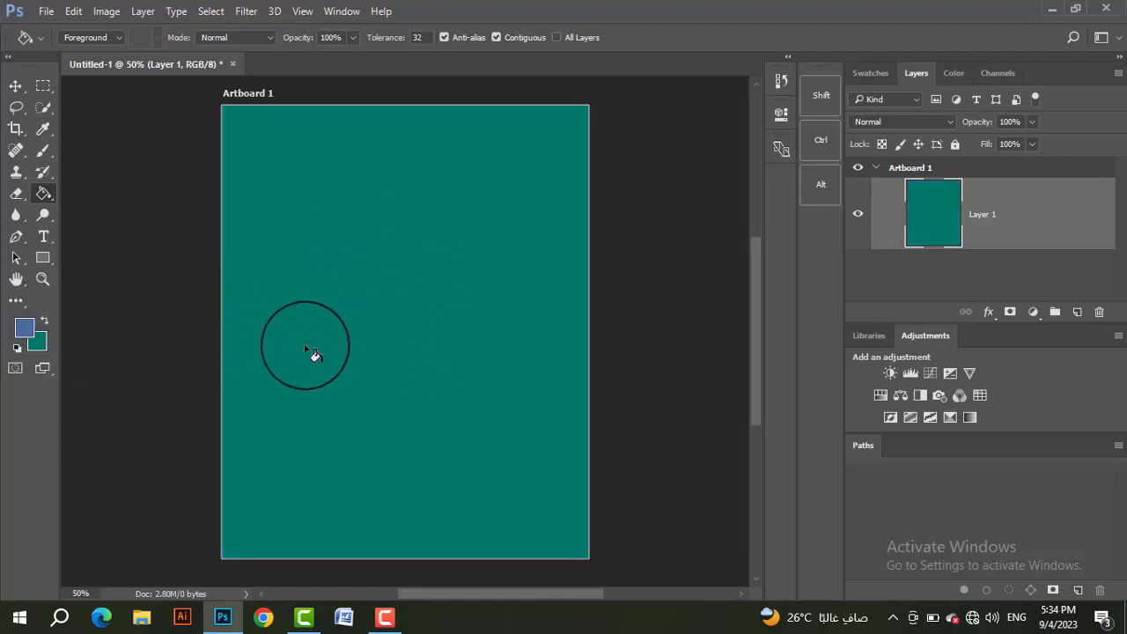
key("ctrl+BackSpace")
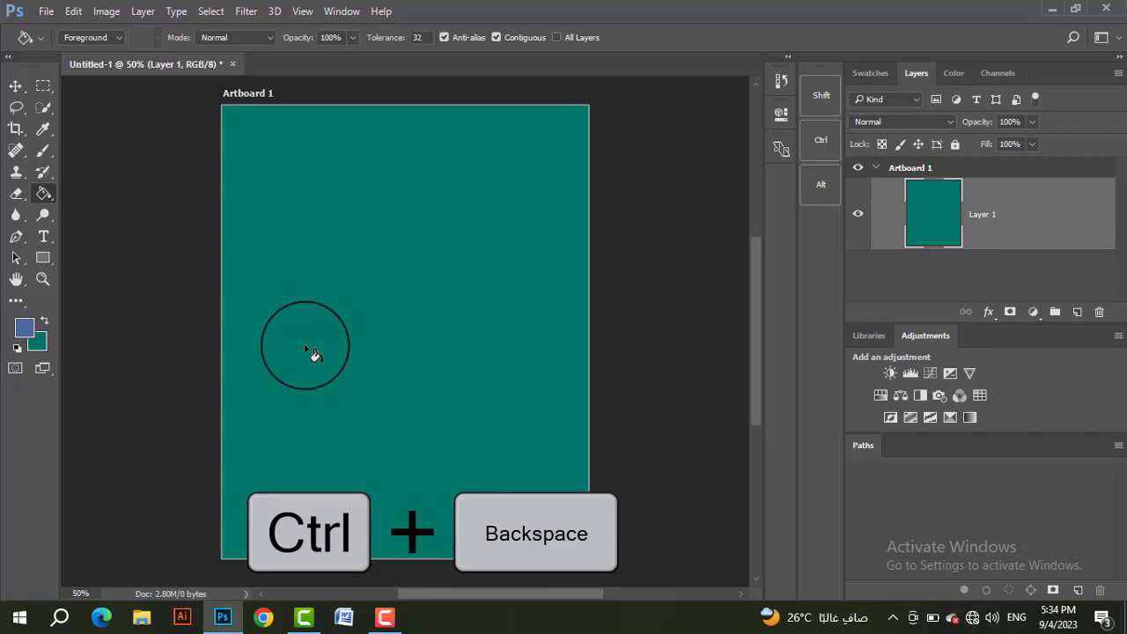
left_click(45, 320)
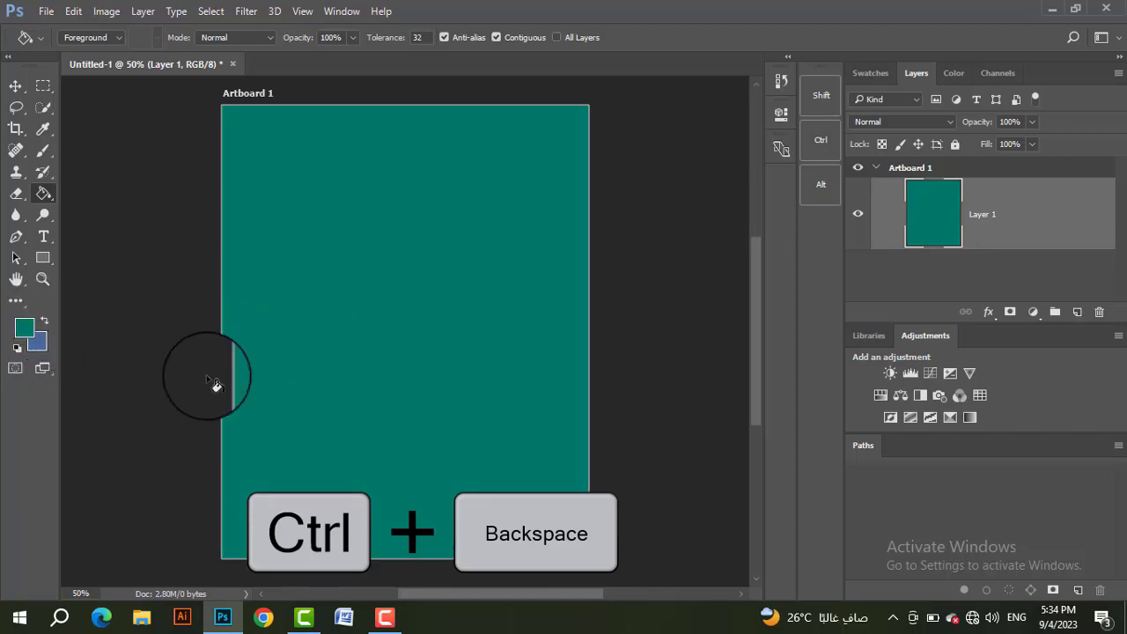
left_click(370, 339)
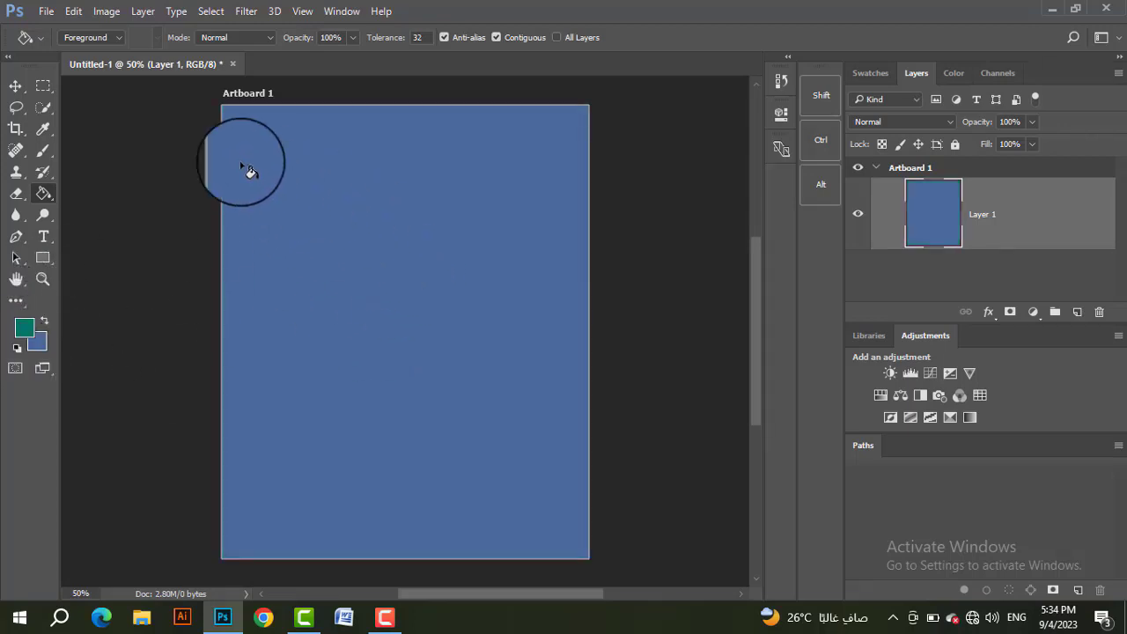
Step: Swap the foreground and background colors, fill Layer 1 with Background Color through the Fill command, and reactivate the Paint Bucket Tool
left_click(74, 12)
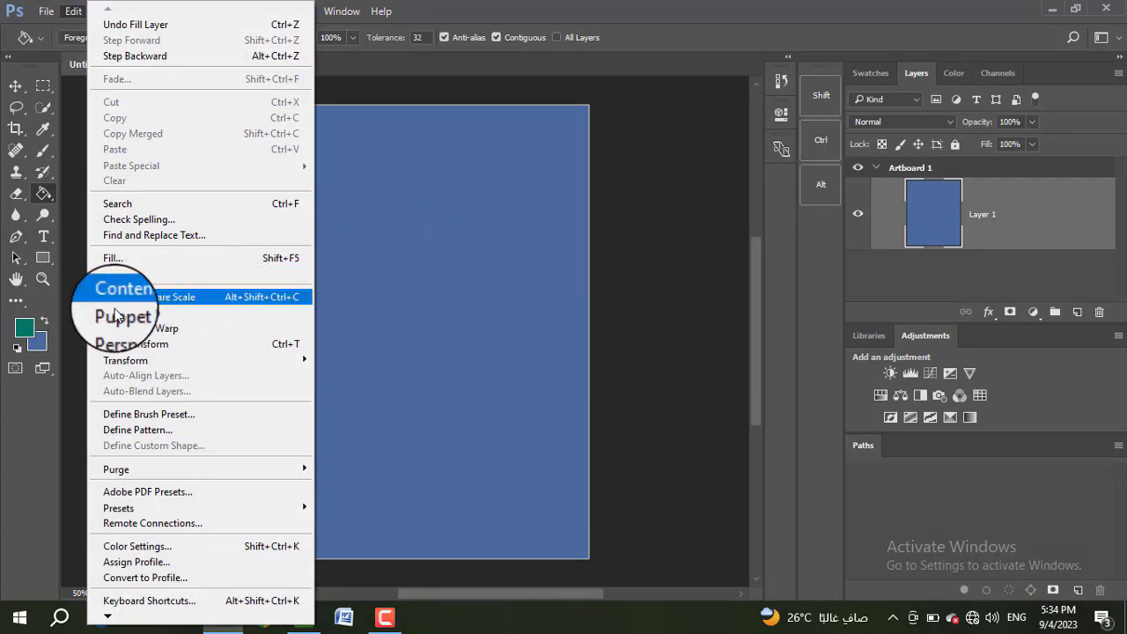
left_click(44, 320)
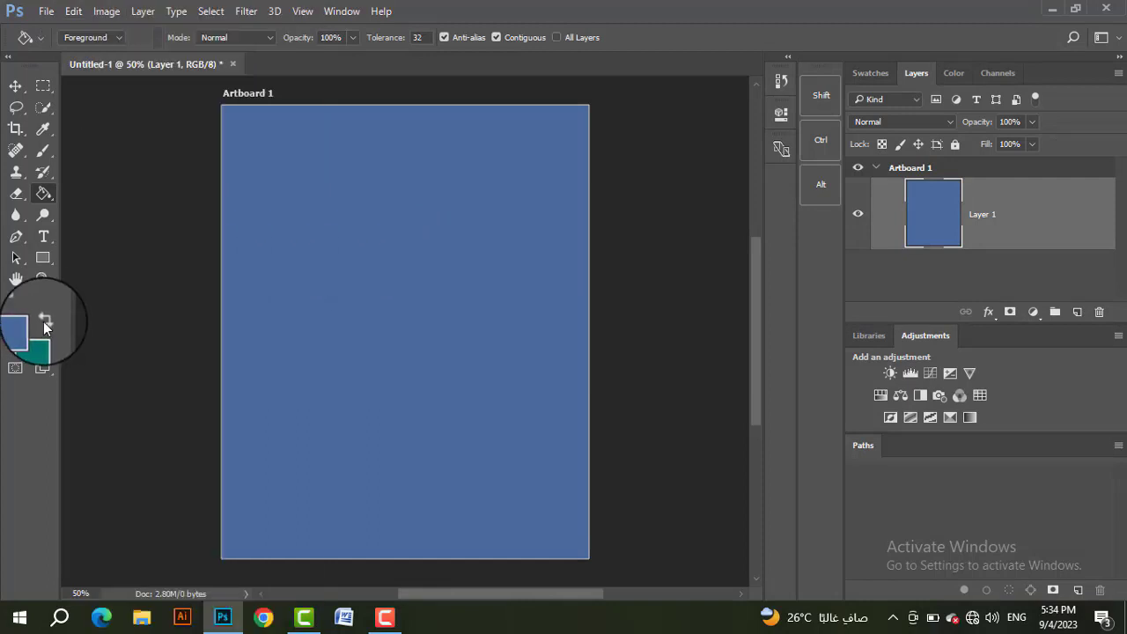
left_click(70, 12)
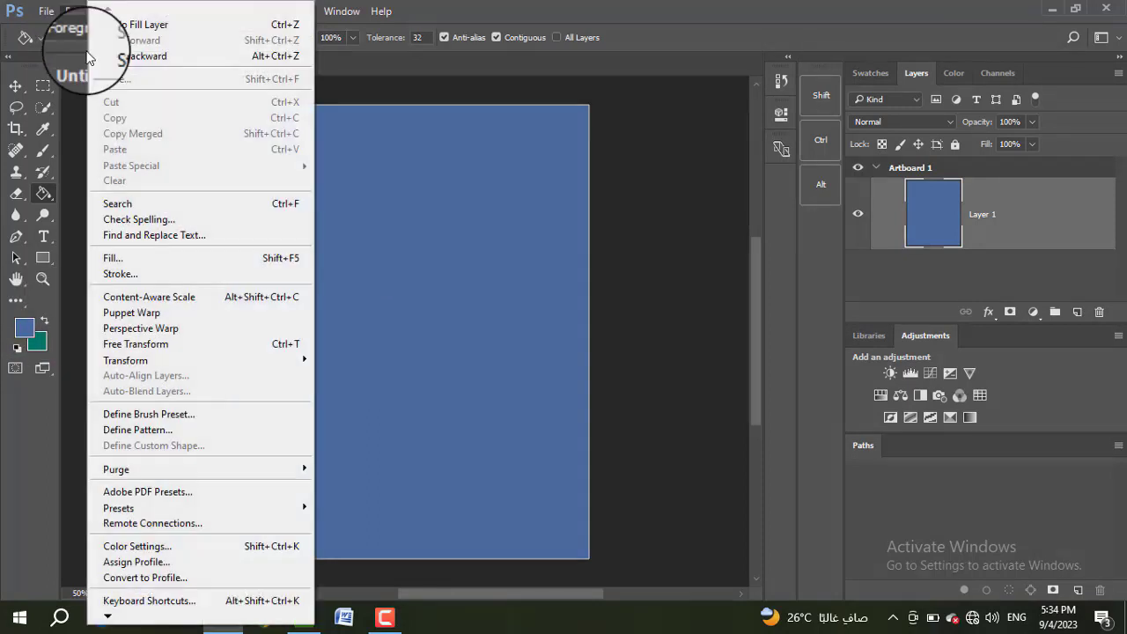
left_click(199, 267)
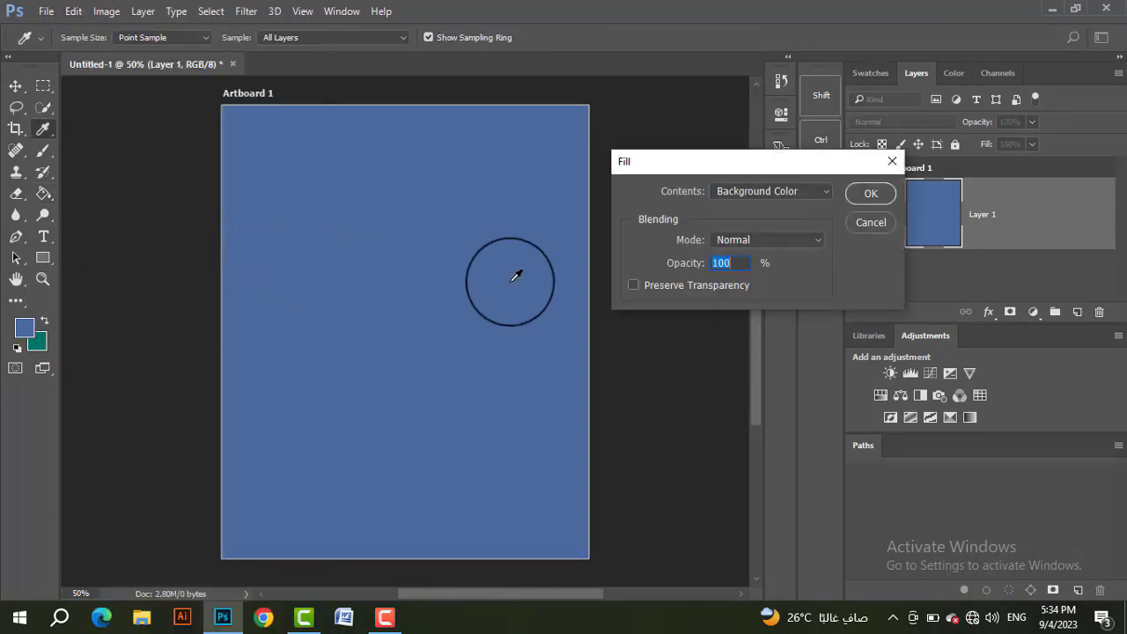
left_click(813, 190)
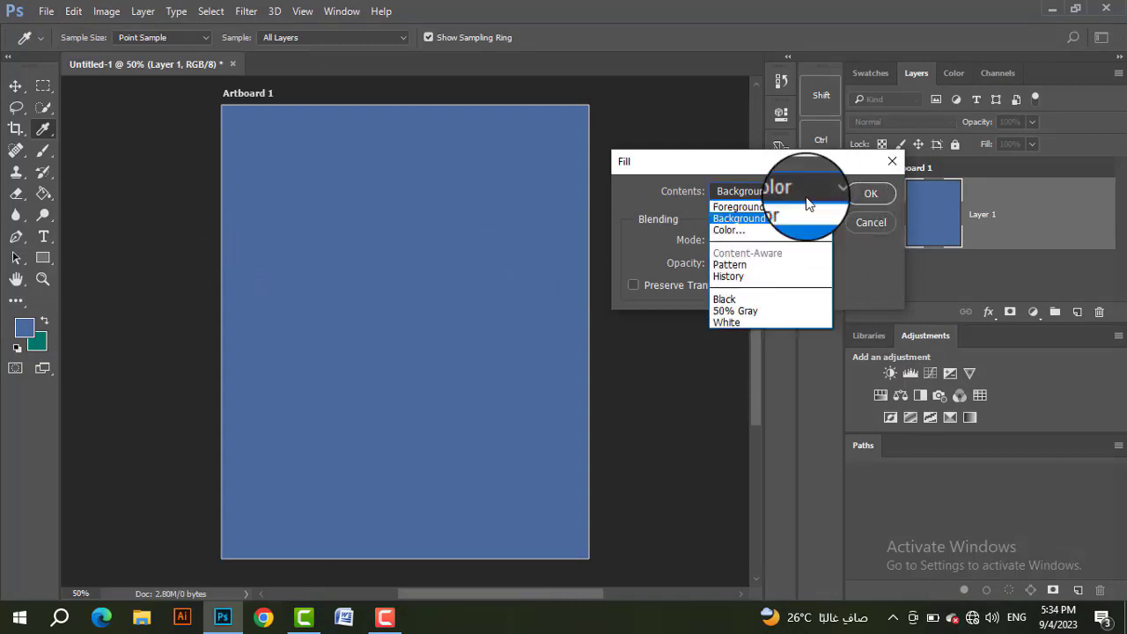
left_click(756, 217)
left_click(870, 193)
key("g")
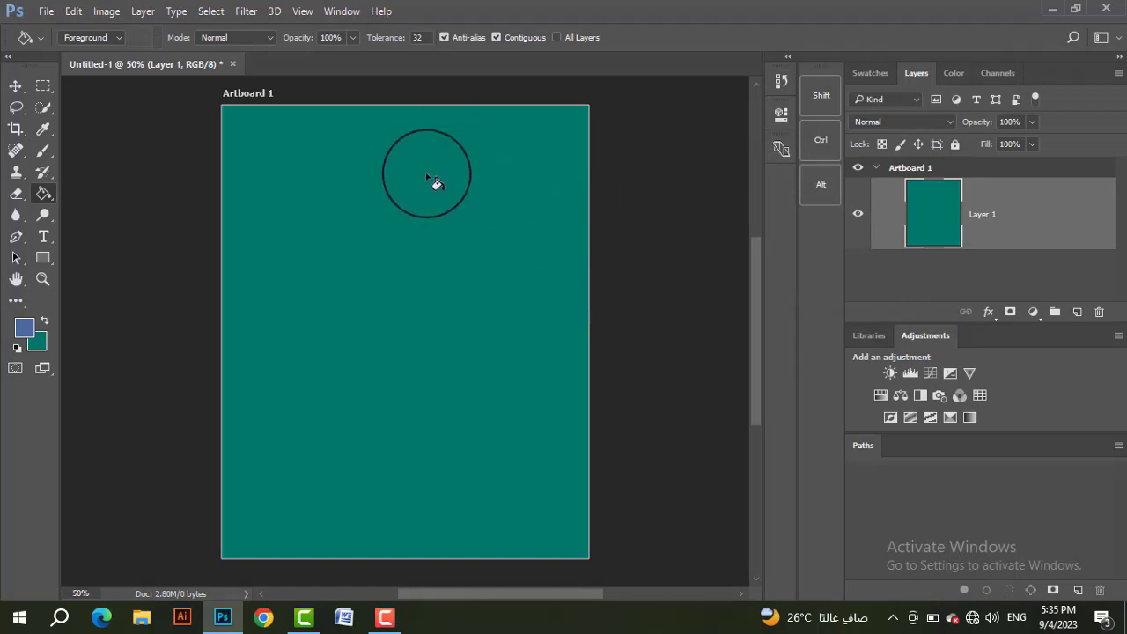
Step: Fill Layer 1 with a custom red through the Fill command's Color option, keeping Normal mode and 100% opacity
left_click(73, 11)
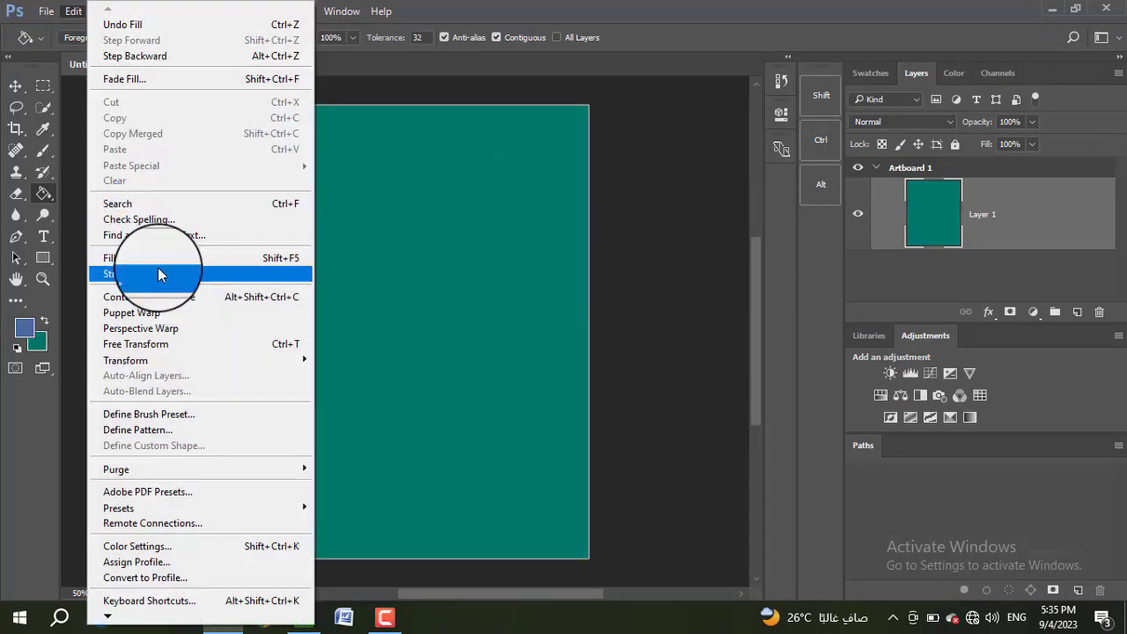
left_click(150, 258)
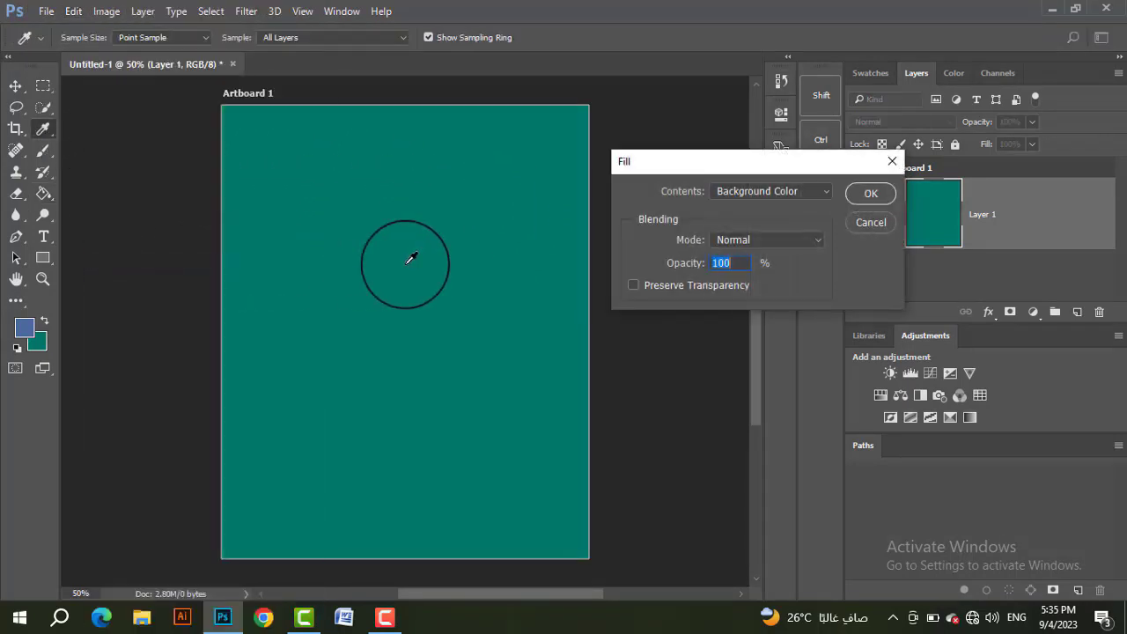
left_click(804, 191)
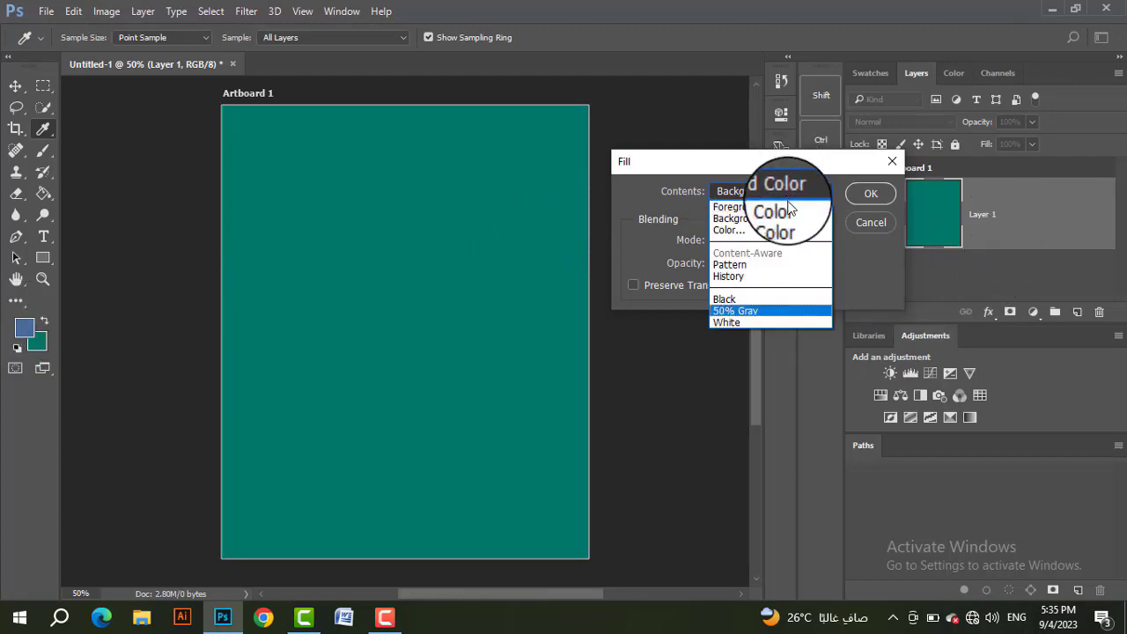
left_click(755, 238)
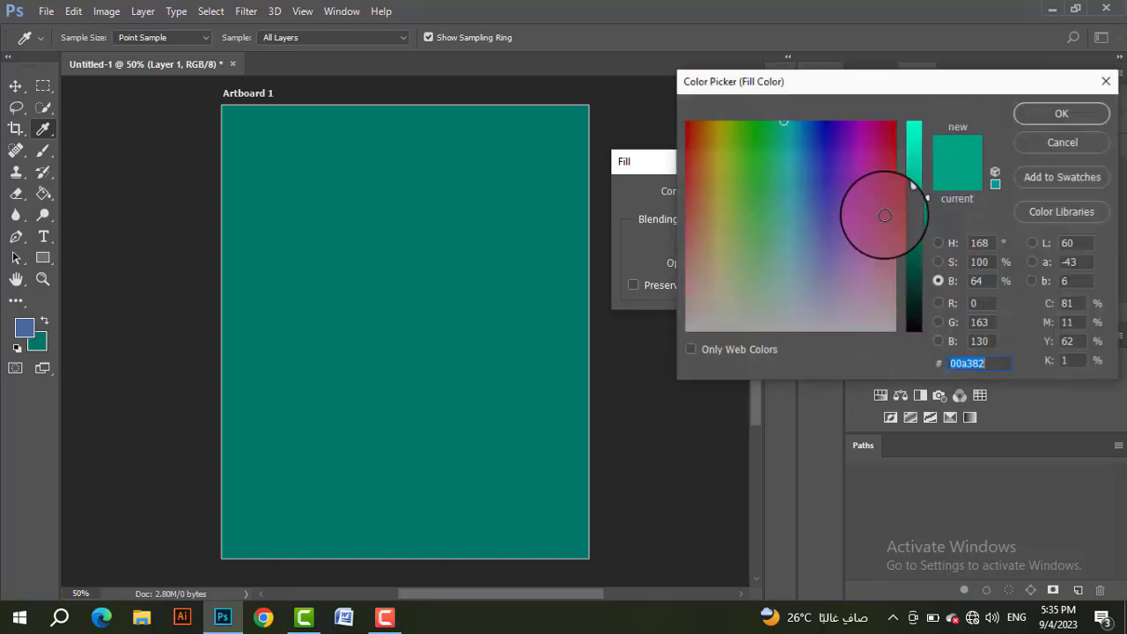
left_click_drag(920, 199, 957, 102)
left_click(1024, 120)
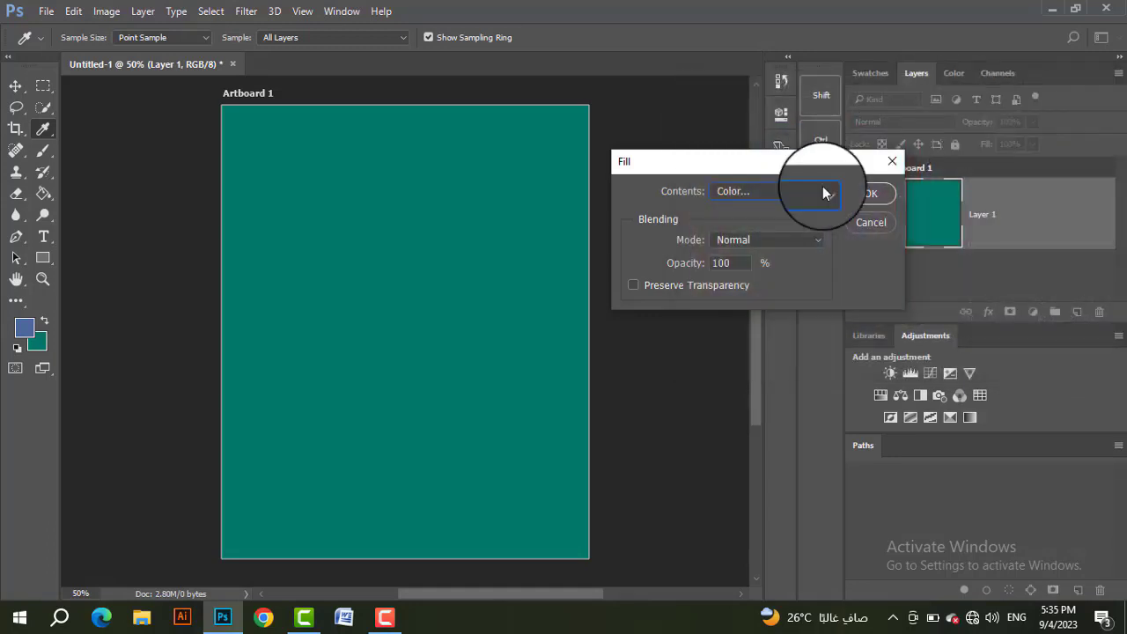
left_click(869, 191)
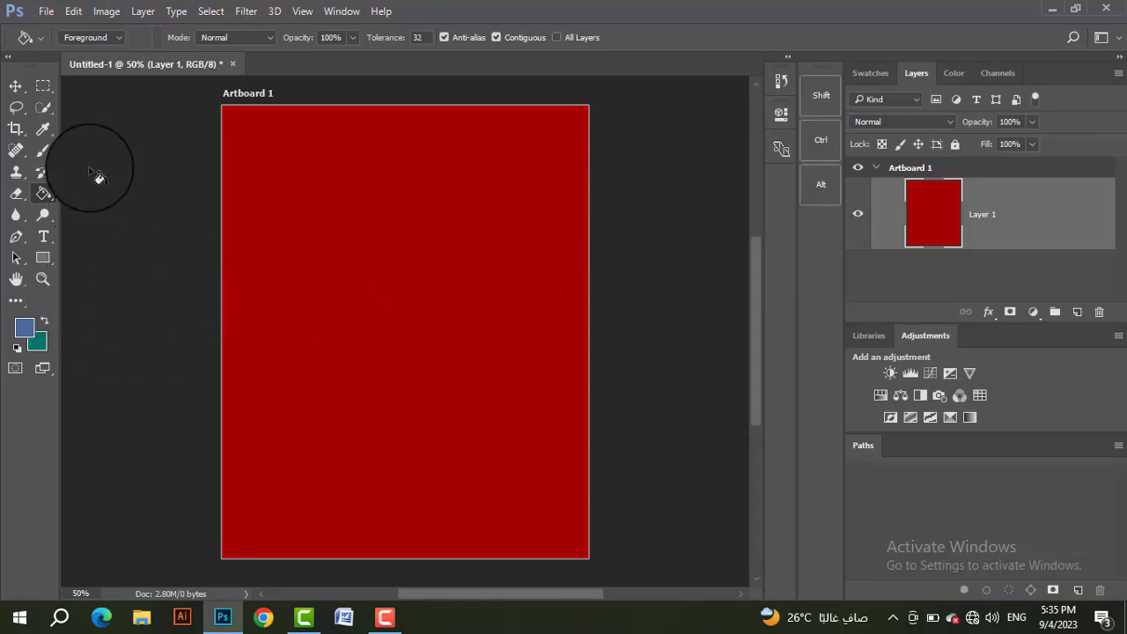
Step: Set the Paint Bucket's fill source to Foreground and fill Layer 1 with the blue foreground color
left_click(114, 38)
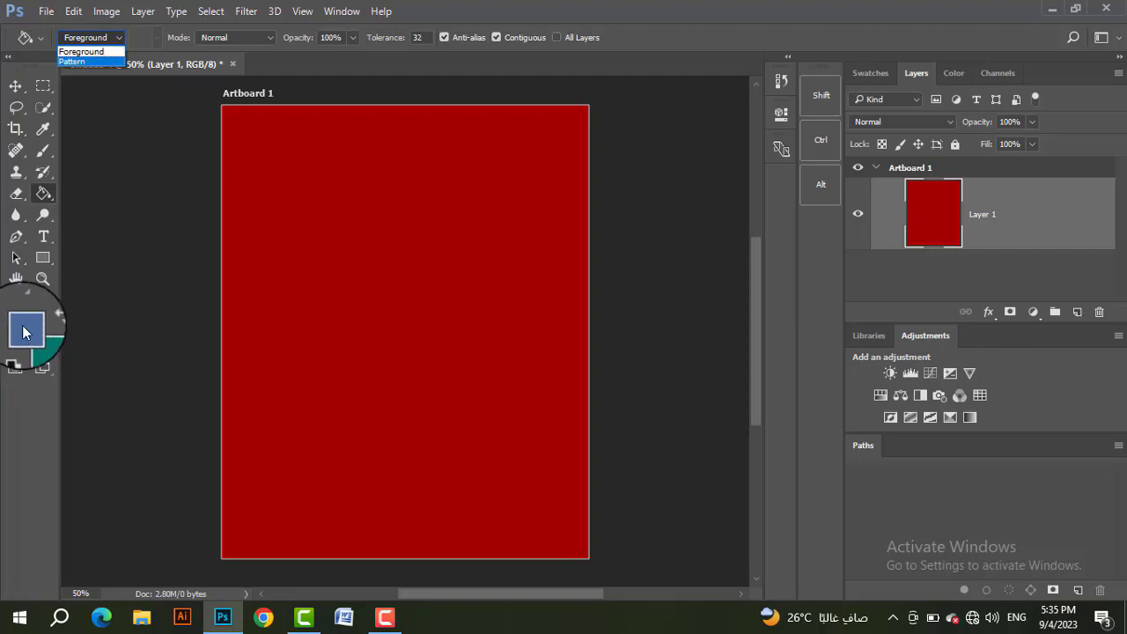
left_click(97, 54)
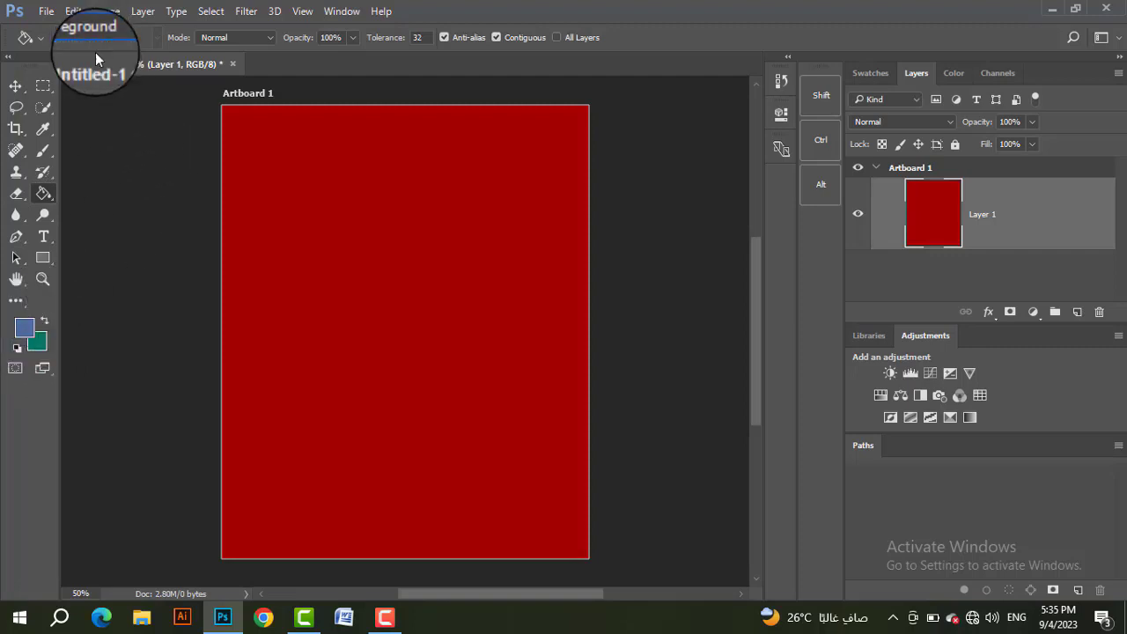
left_click(377, 247)
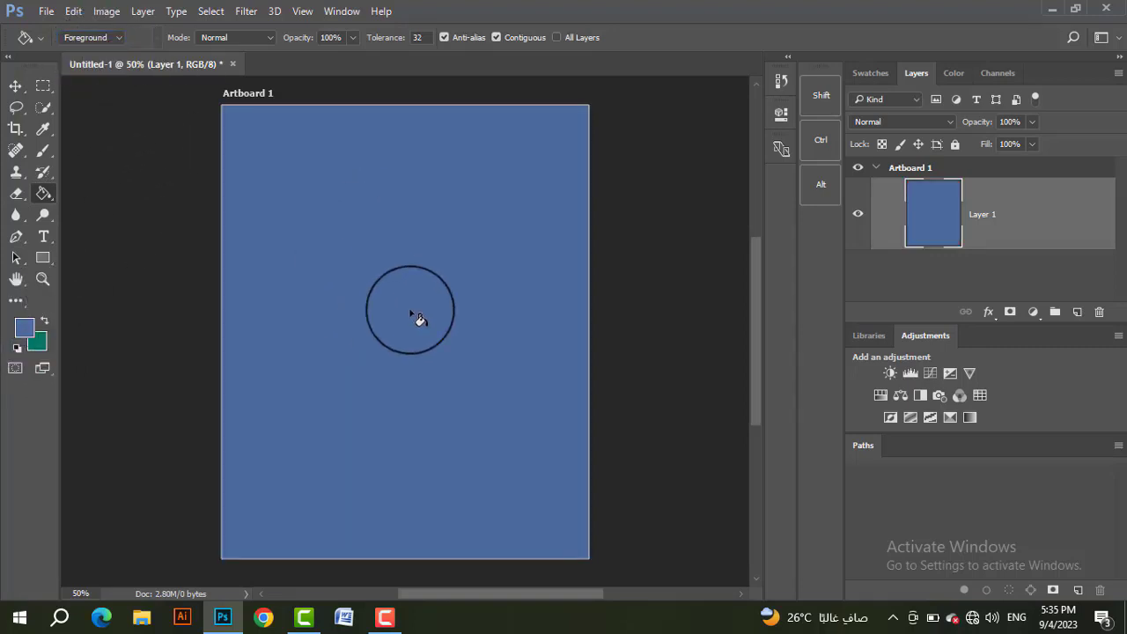
Step: Set the Paint Bucket's fill source to Pattern and fill Layer 1 with the current gray woven pattern
left_click(117, 38)
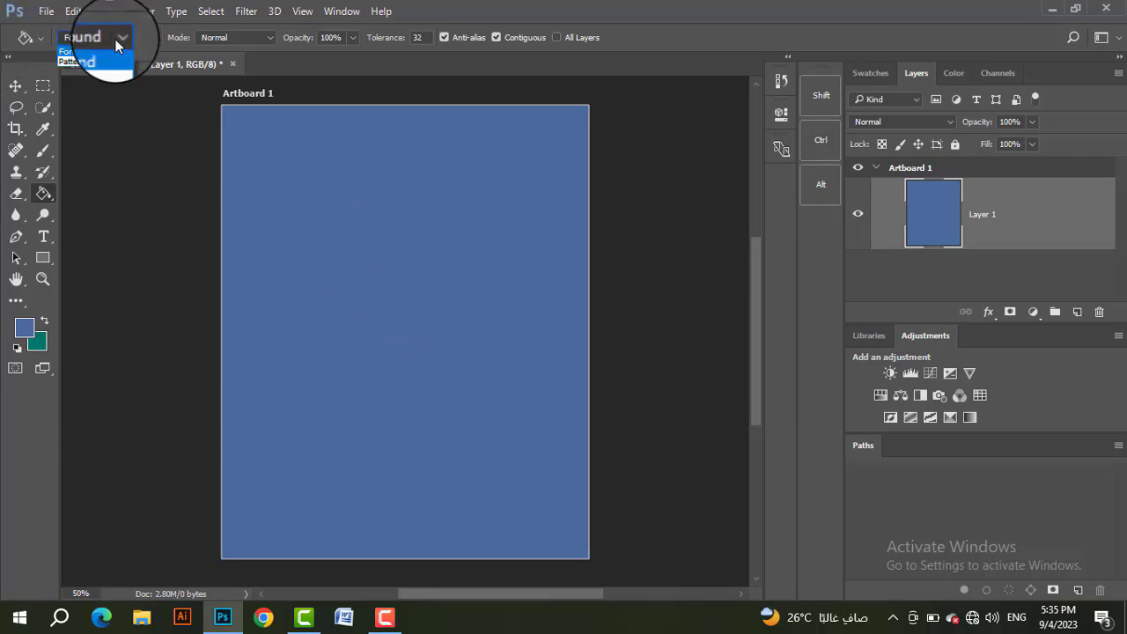
left_click(75, 63)
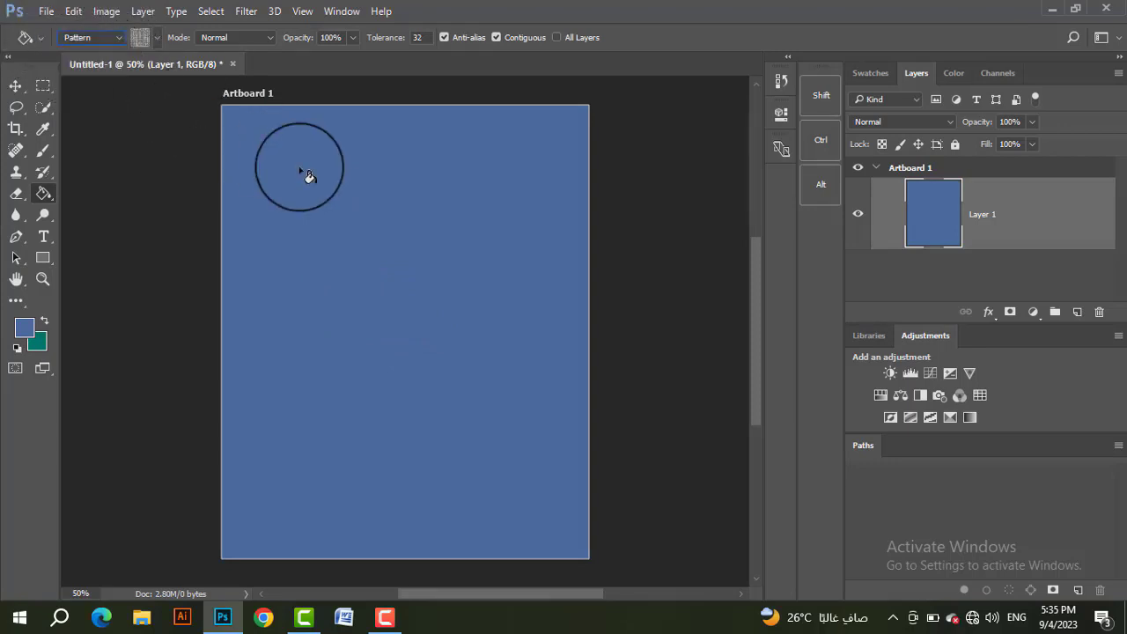
left_click(398, 268)
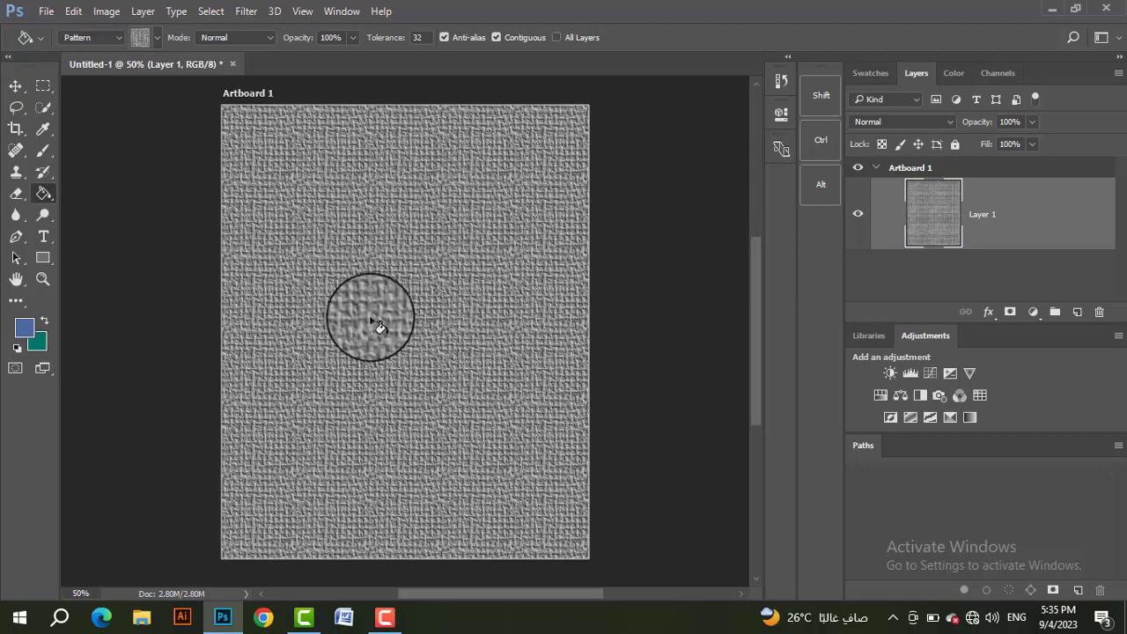
Step: Choose the gray diagonal-streak pattern for the Paint Bucket and fill Layer 1 with it
left_click(155, 36)
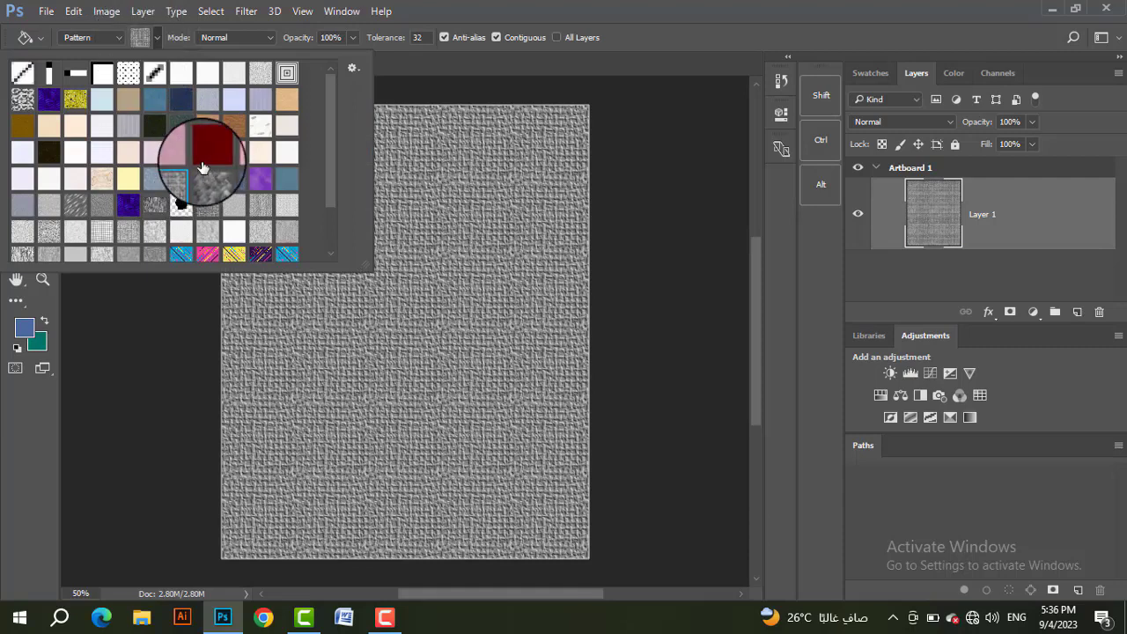
left_click(158, 36)
left_click(158, 36)
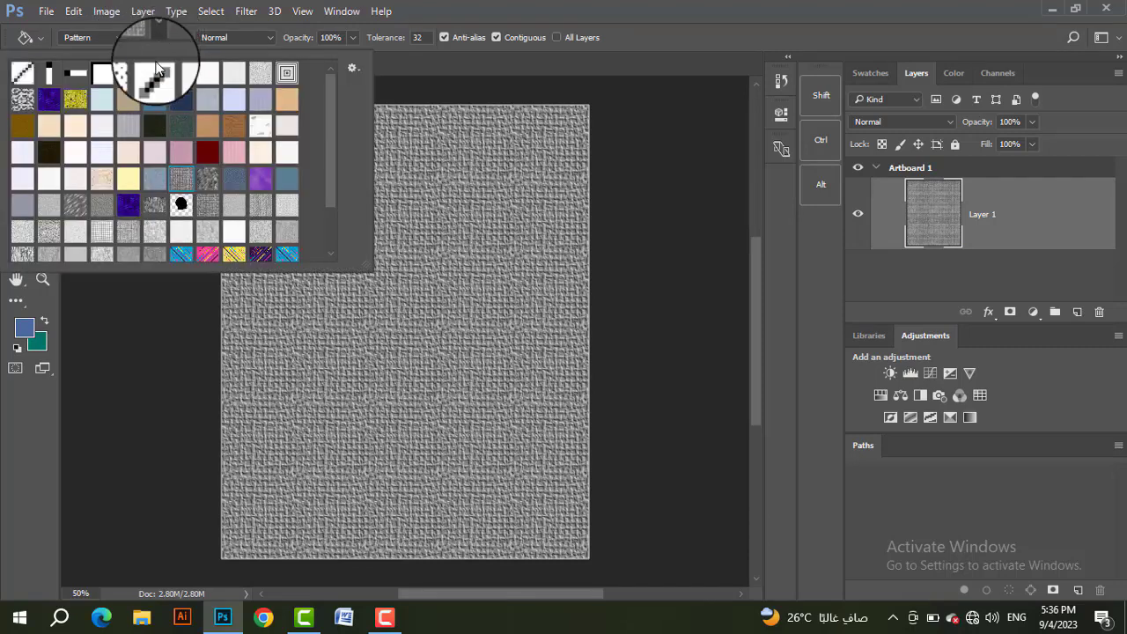
left_click(75, 204)
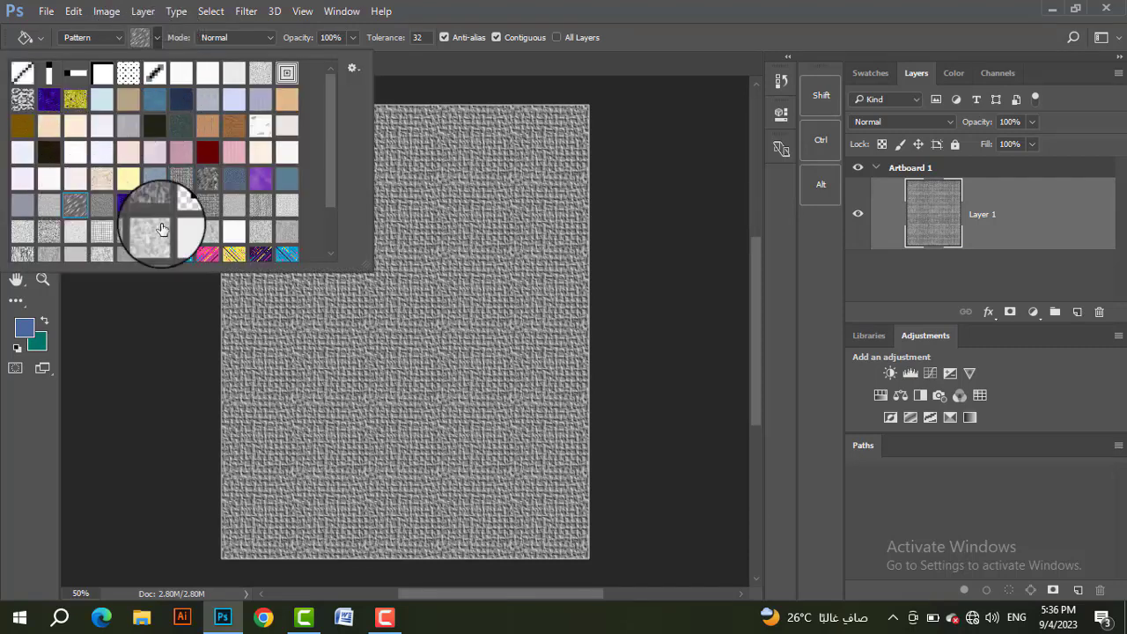
left_click(425, 269)
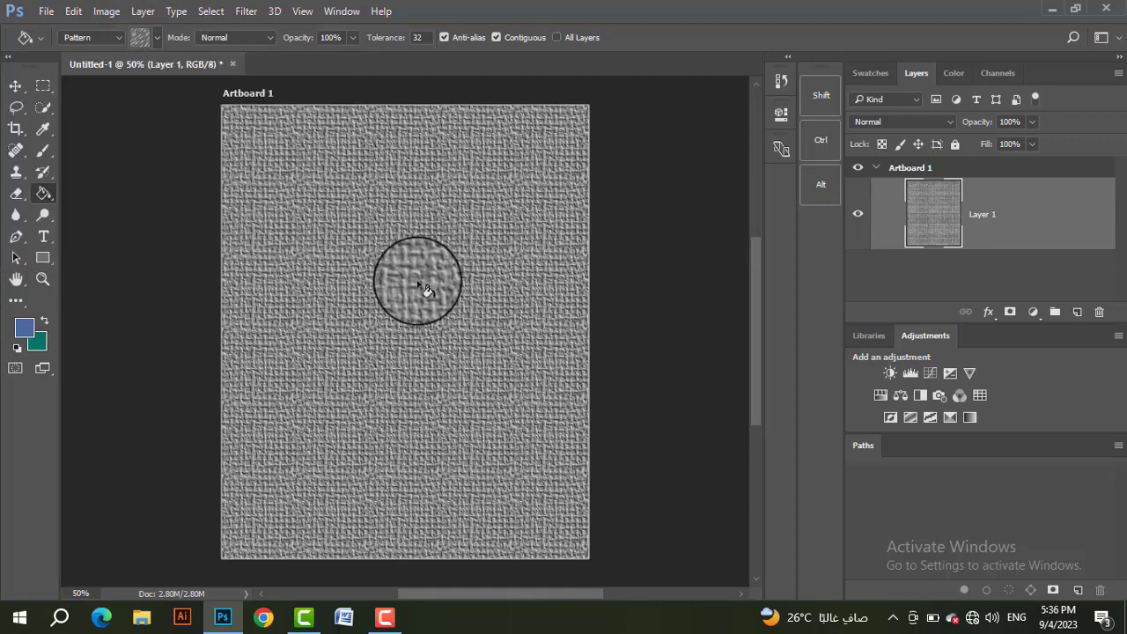
left_click(424, 284)
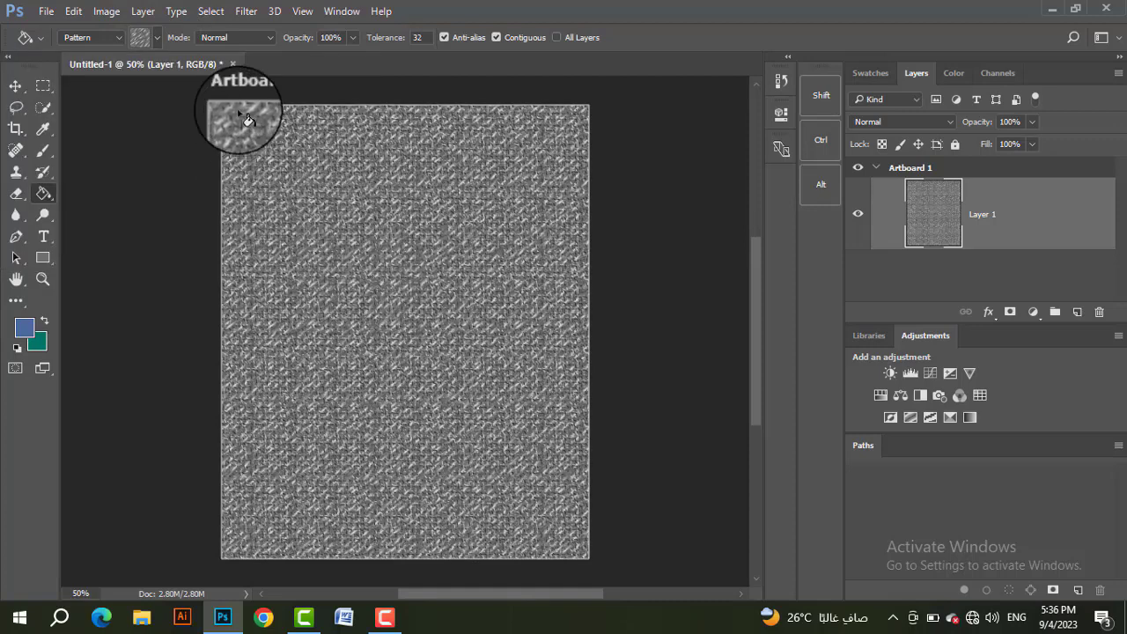
Step: Switch the Paint Bucket to the purple pattern and fill Layer 1 with it
left_click(156, 37)
left_click(267, 189)
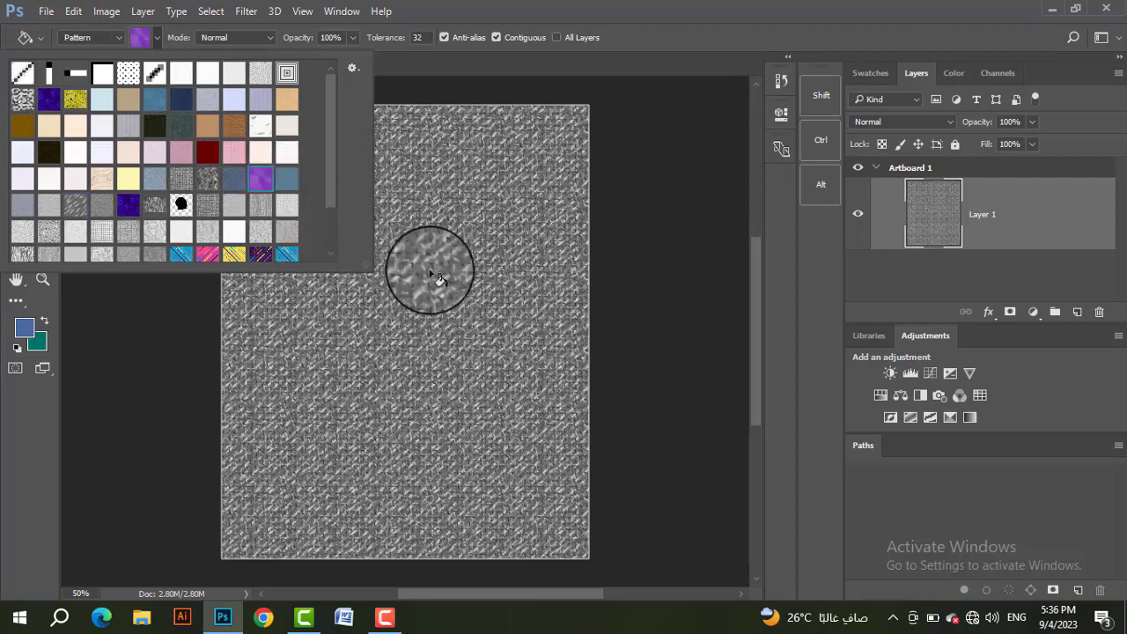
left_click(440, 258)
left_click(452, 252)
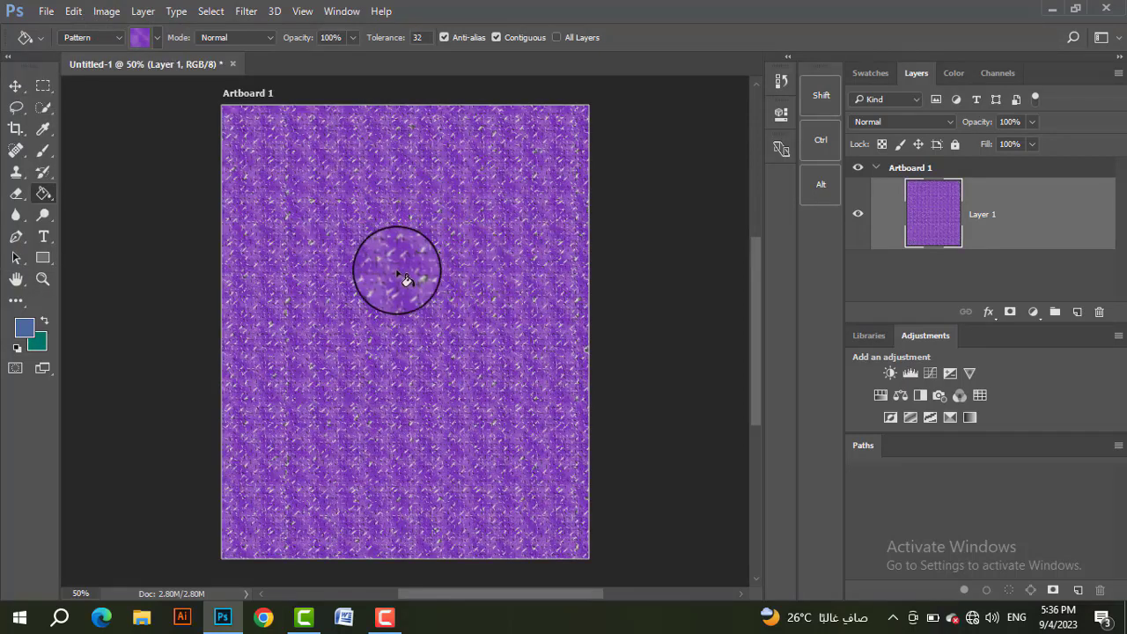
left_click(159, 39)
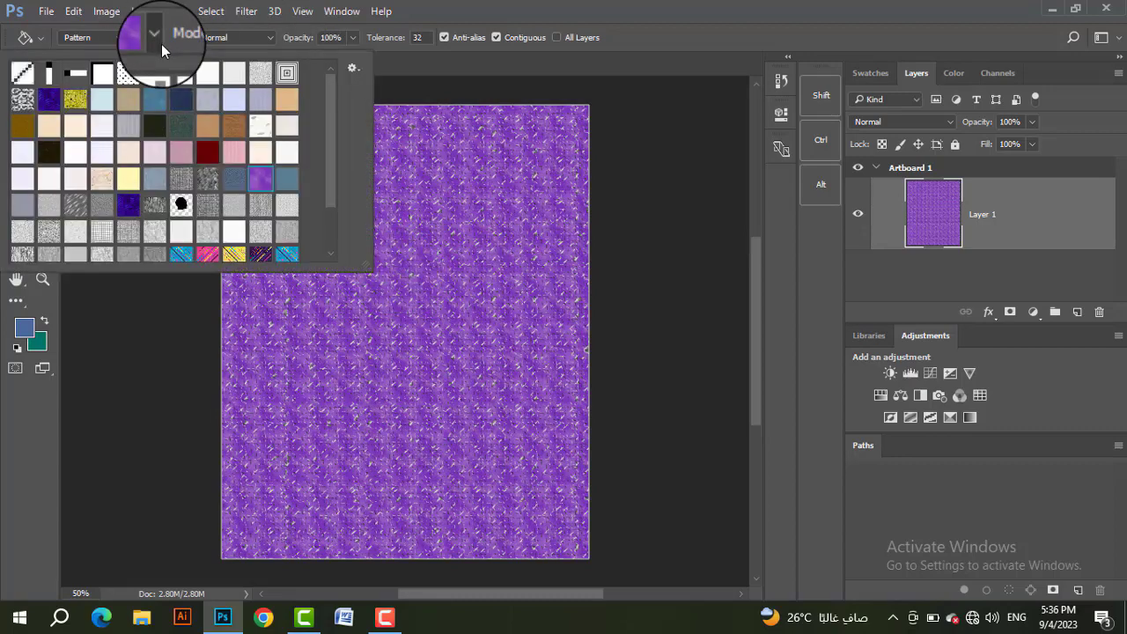
left_click(155, 40)
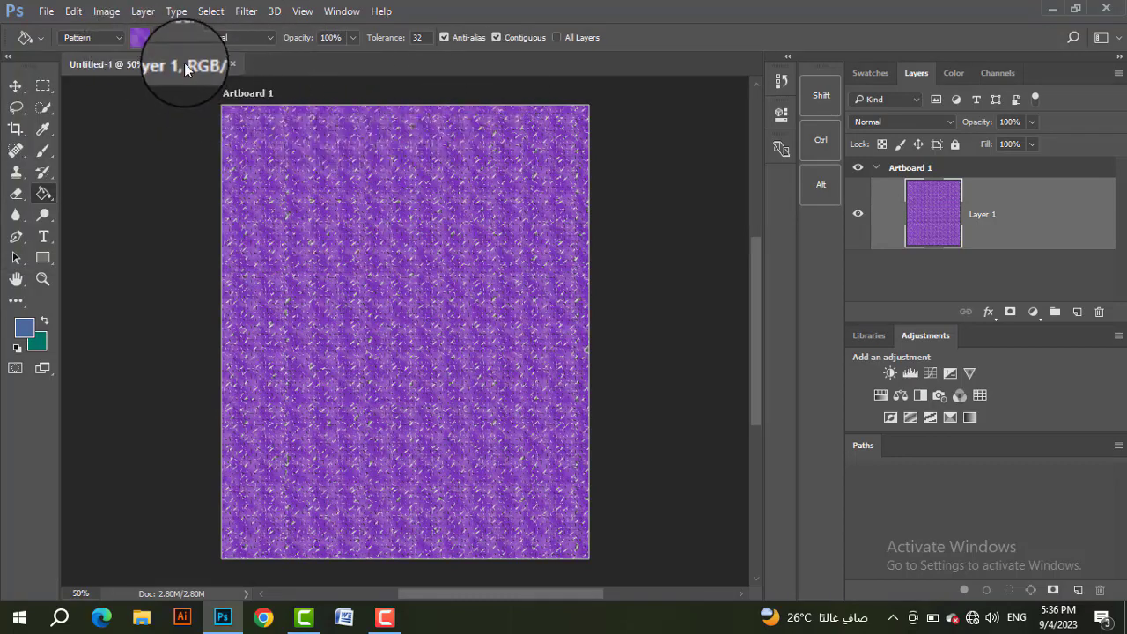
left_click(39, 40)
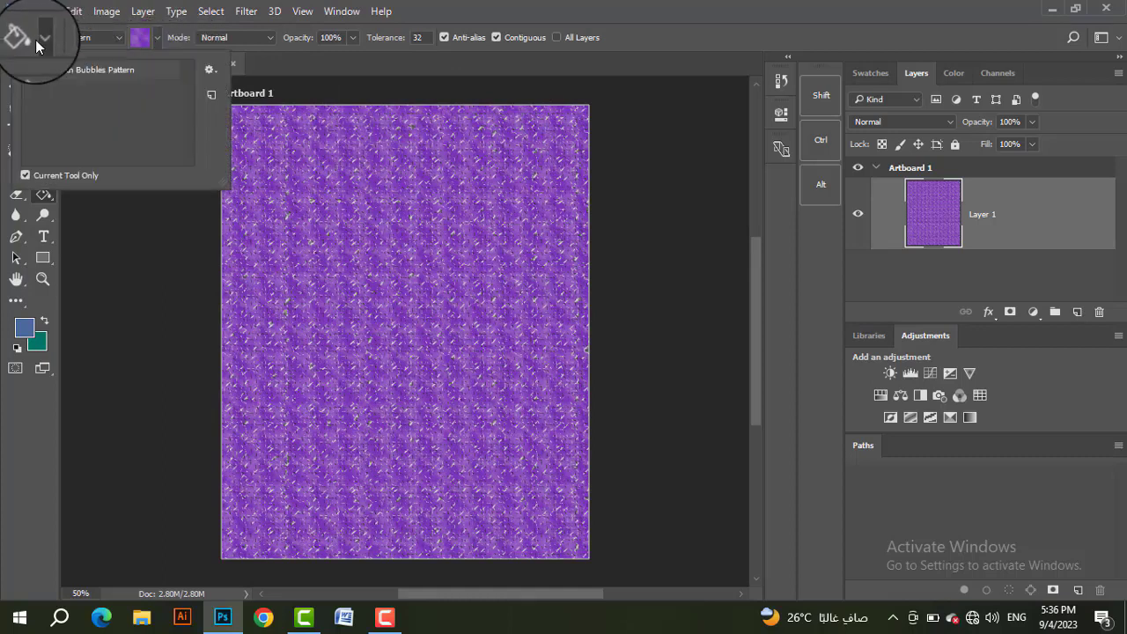
left_click(37, 44)
right_click(42, 193)
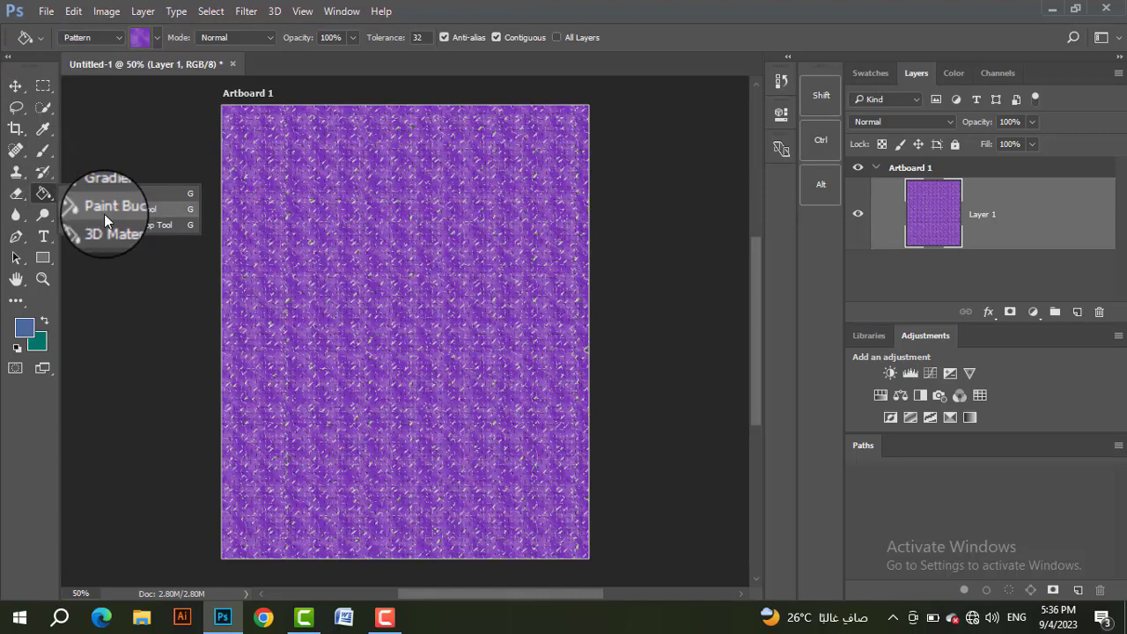
left_click(405, 222)
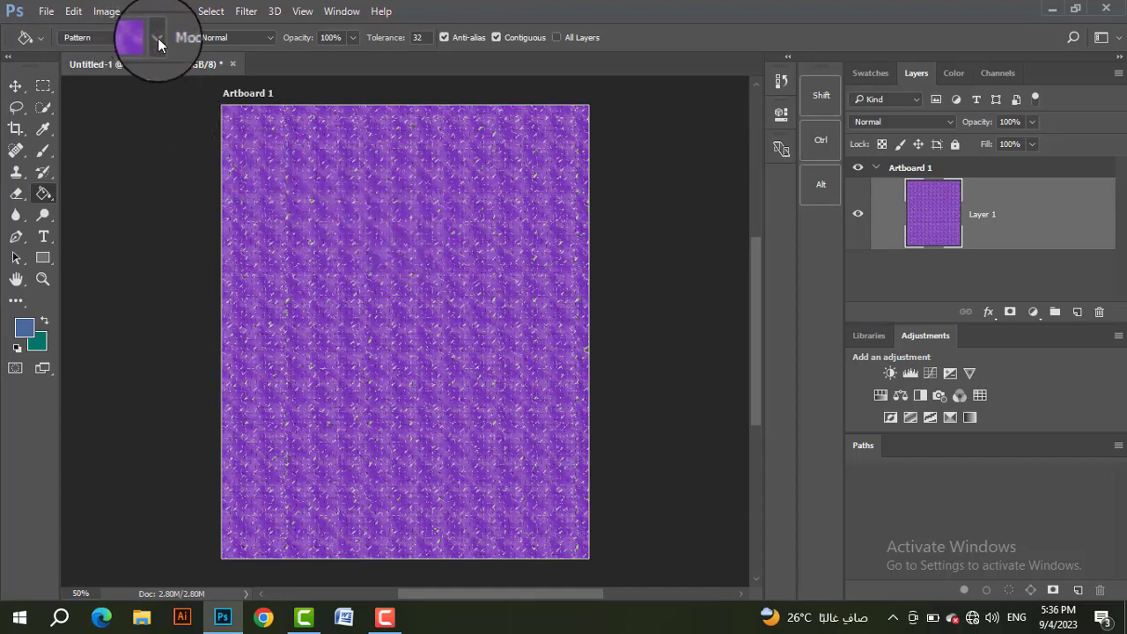
Step: Review the Paint Bucket's blending modes, leaving the mode at Normal
left_click(242, 42)
left_click(233, 44)
left_click(234, 40)
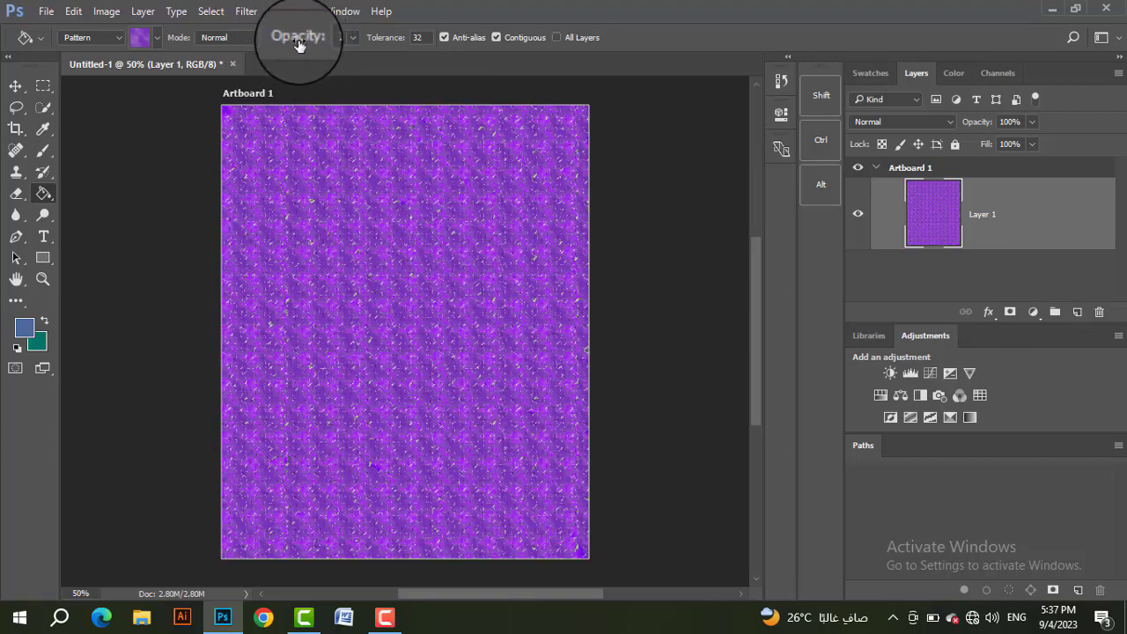
Step: Set the Paint Bucket's opacity to 13%
left_click_drag(306, 41, 228, 39)
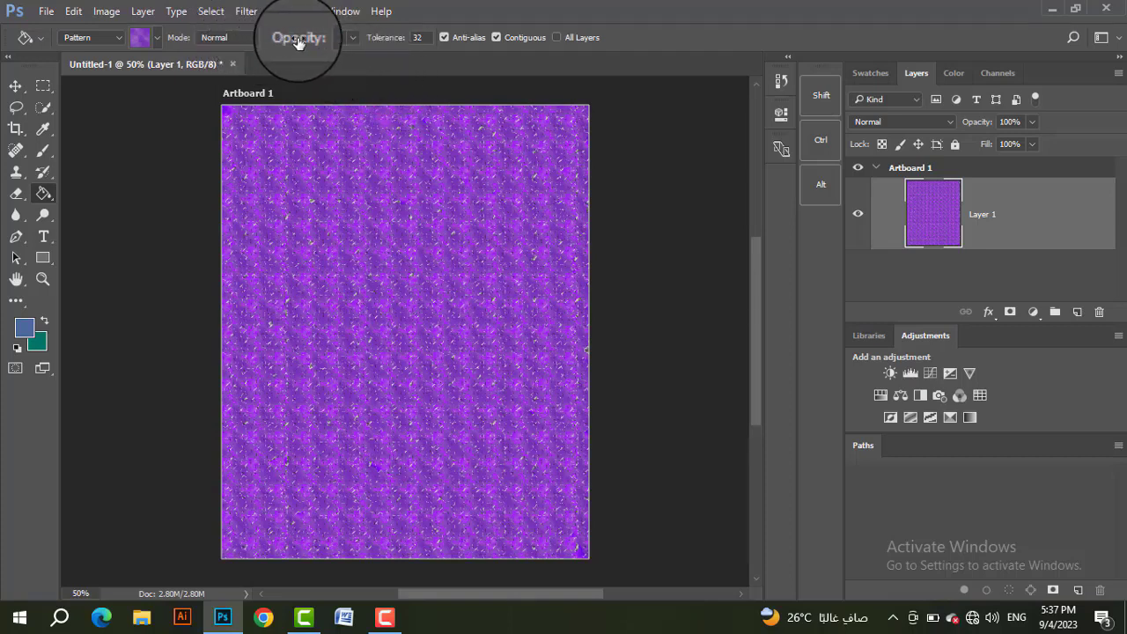
left_click(342, 37)
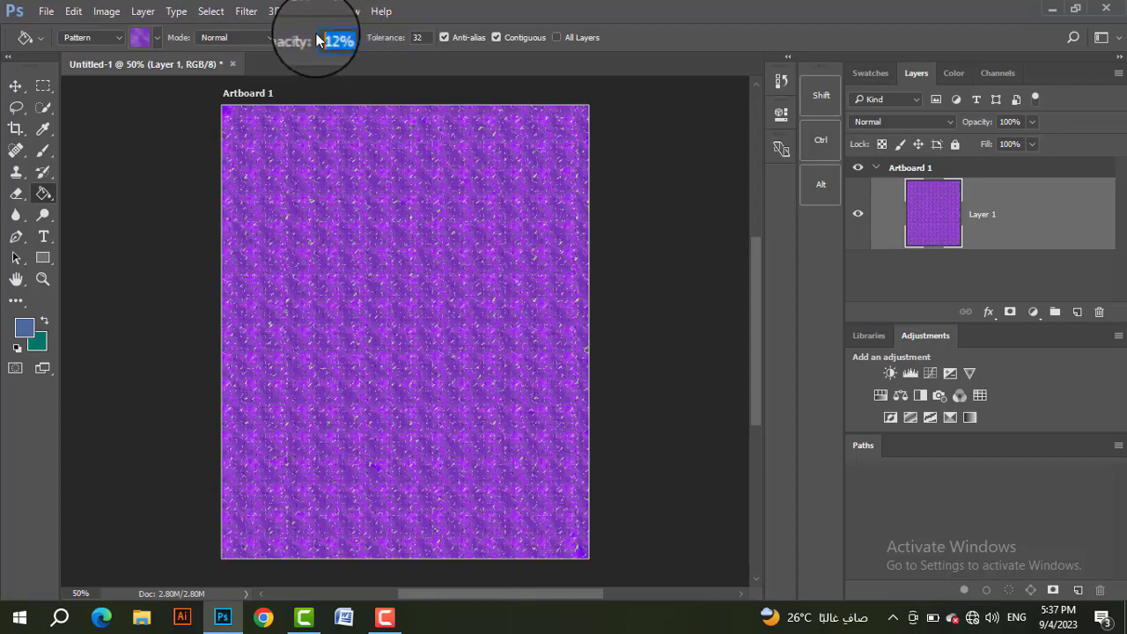
type("13")
key("Return")
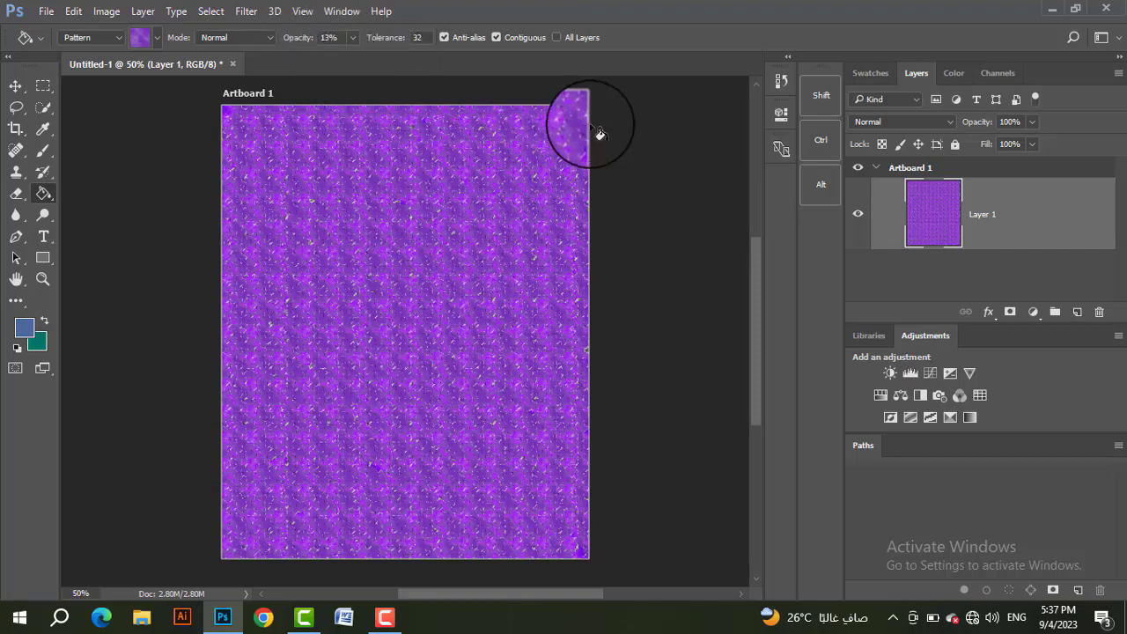
Step: Add a new layer with Layer 1 hidden and fill it three times with the purple pattern at 13% opacity
left_click(1083, 314)
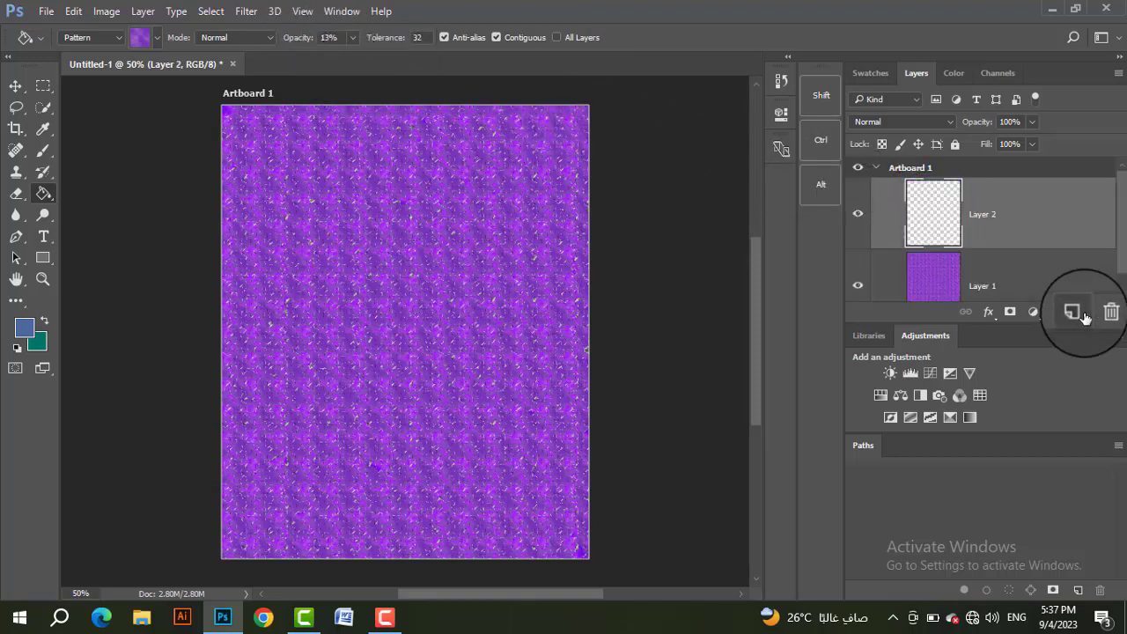
left_click(859, 288)
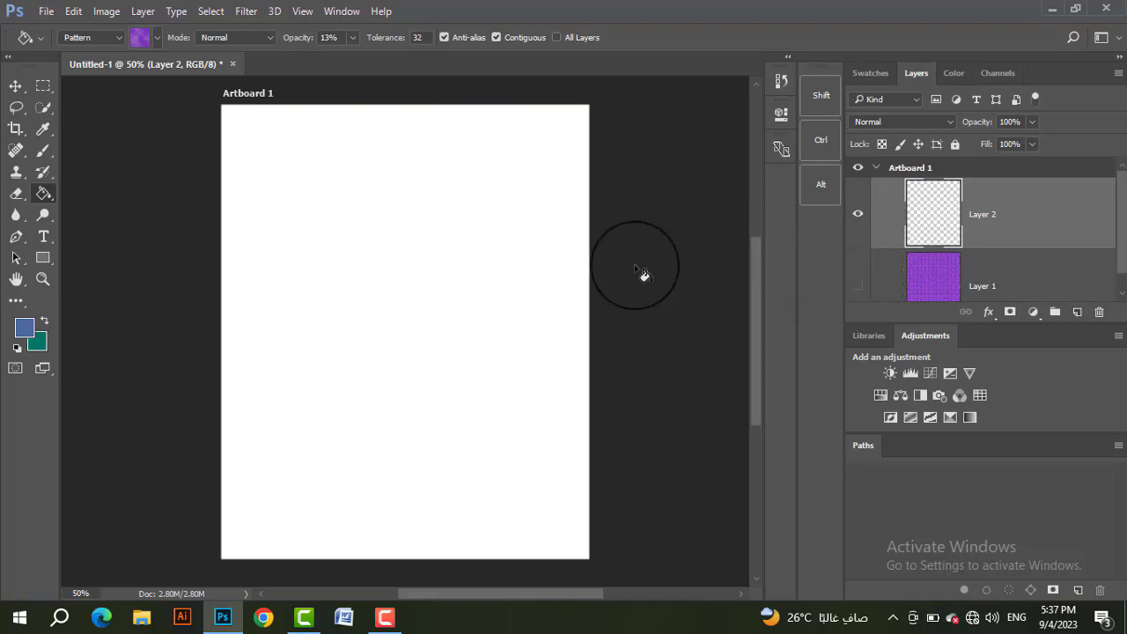
left_click(417, 234)
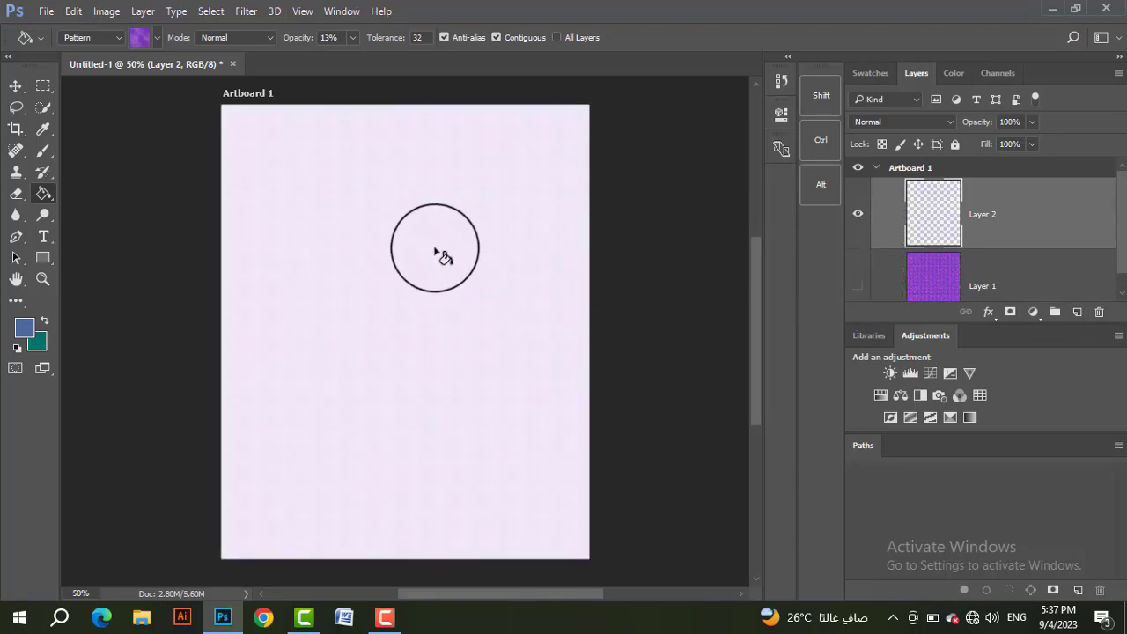
left_click(435, 248)
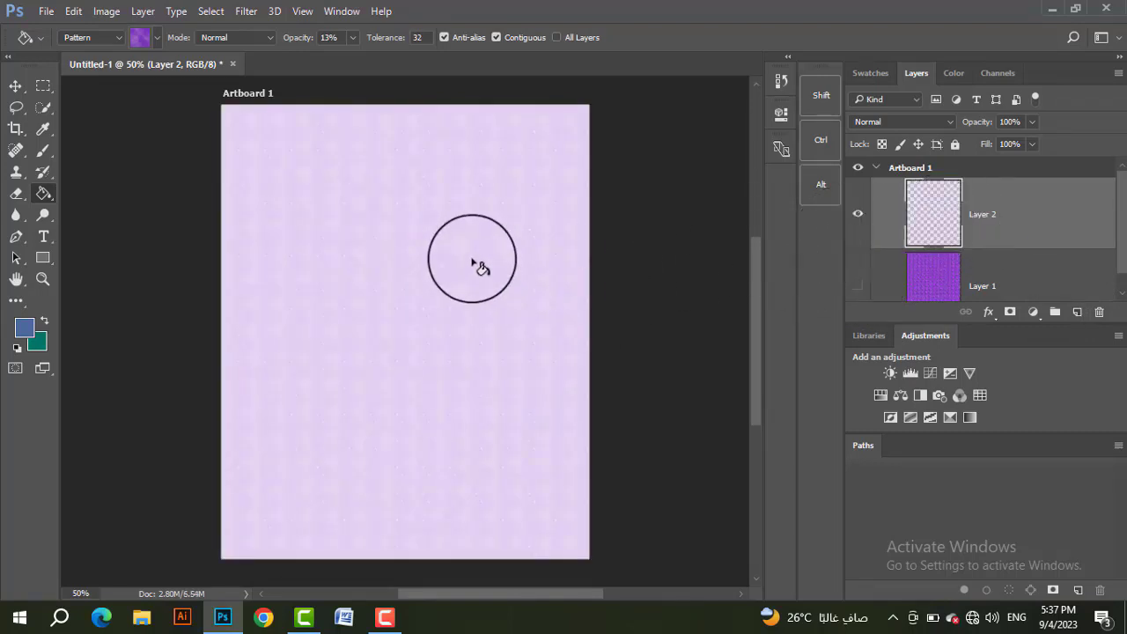
left_click(368, 248)
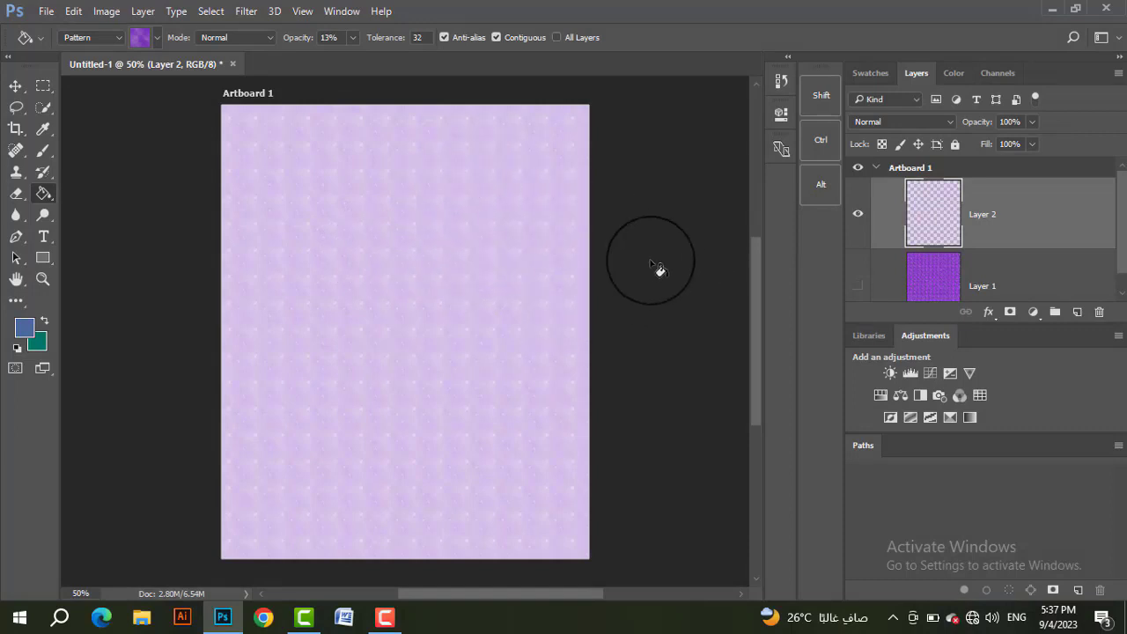
Step: Raise the Paint Bucket's opacity to 54% and fill Layer 2 again with the purple pattern
scroll(465, 281, "up", 2)
scroll(466, 281, "up", 6)
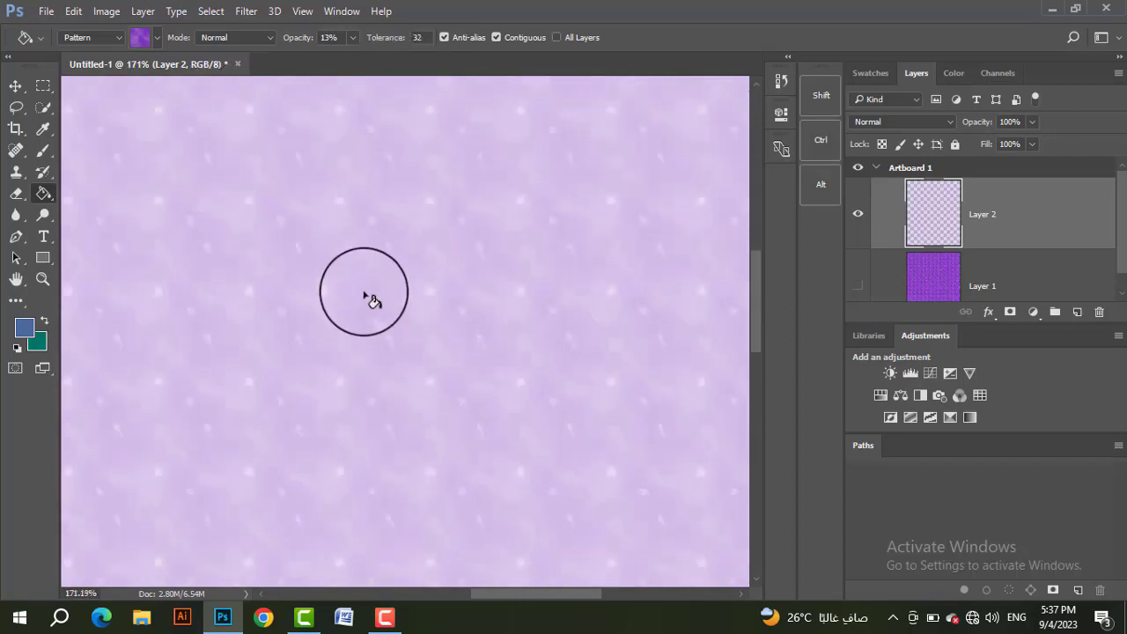
scroll(365, 297, "down", 8)
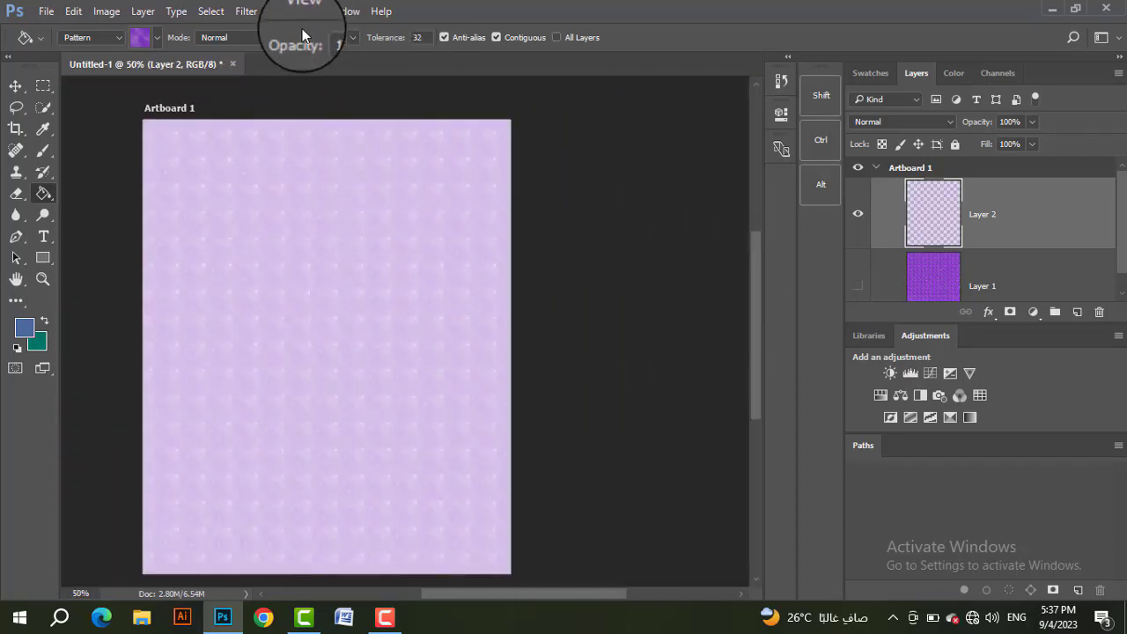
left_click(318, 42)
left_click_drag(325, 50, 338, 53)
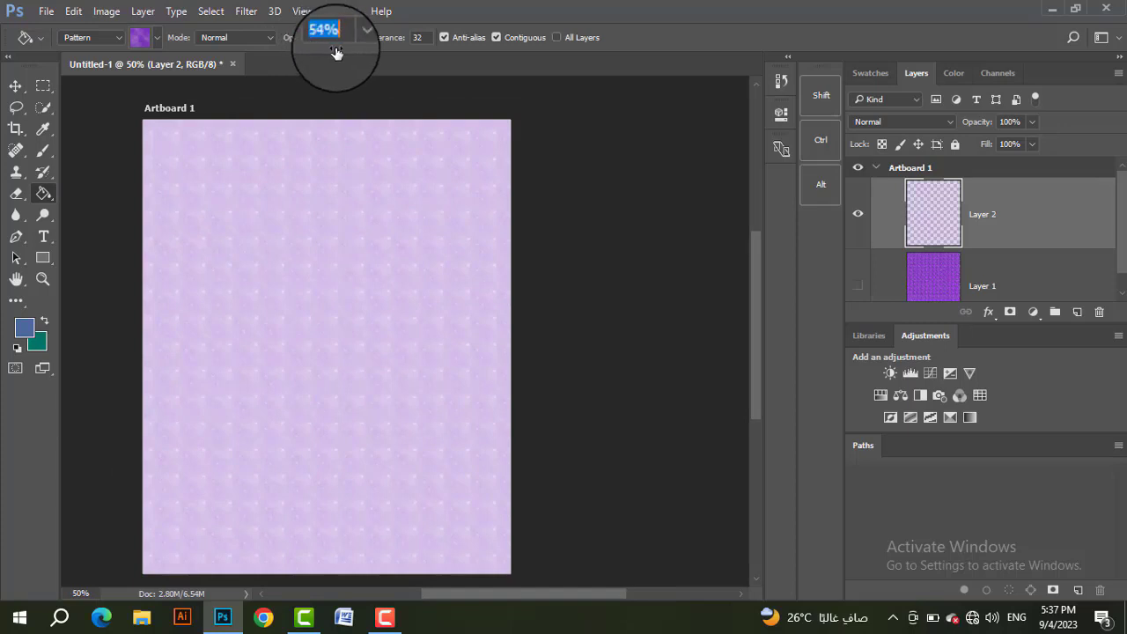
left_click(385, 236)
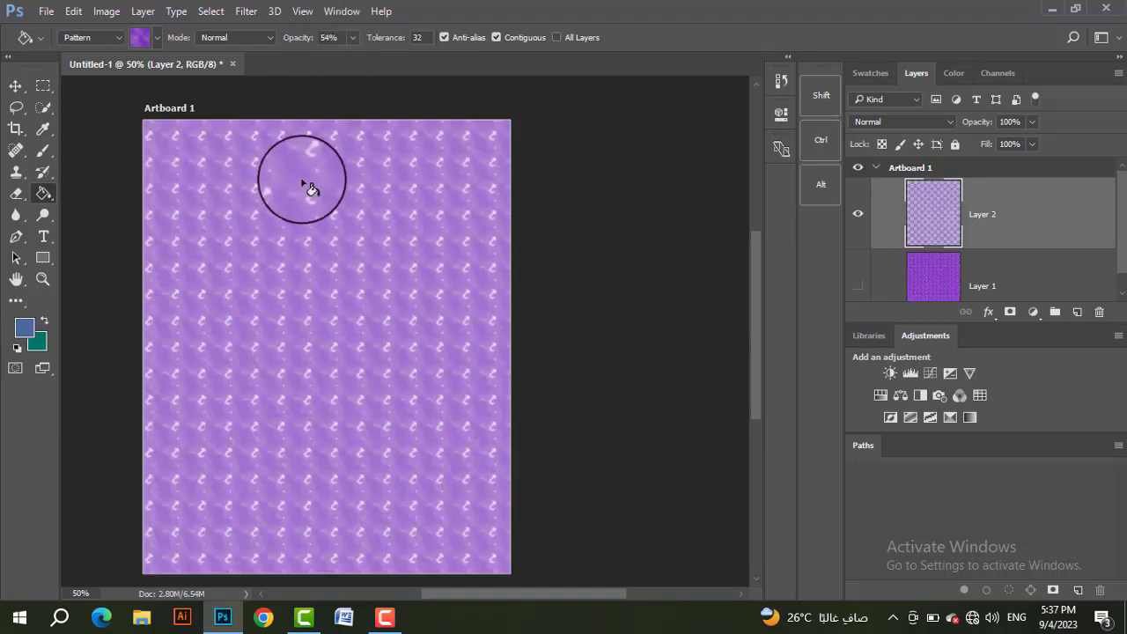
Step: Toggle Layer 1's visibility on and off to compare how the semi-transparent Layer 2 fill looks over it
left_click(858, 286)
left_click(858, 287)
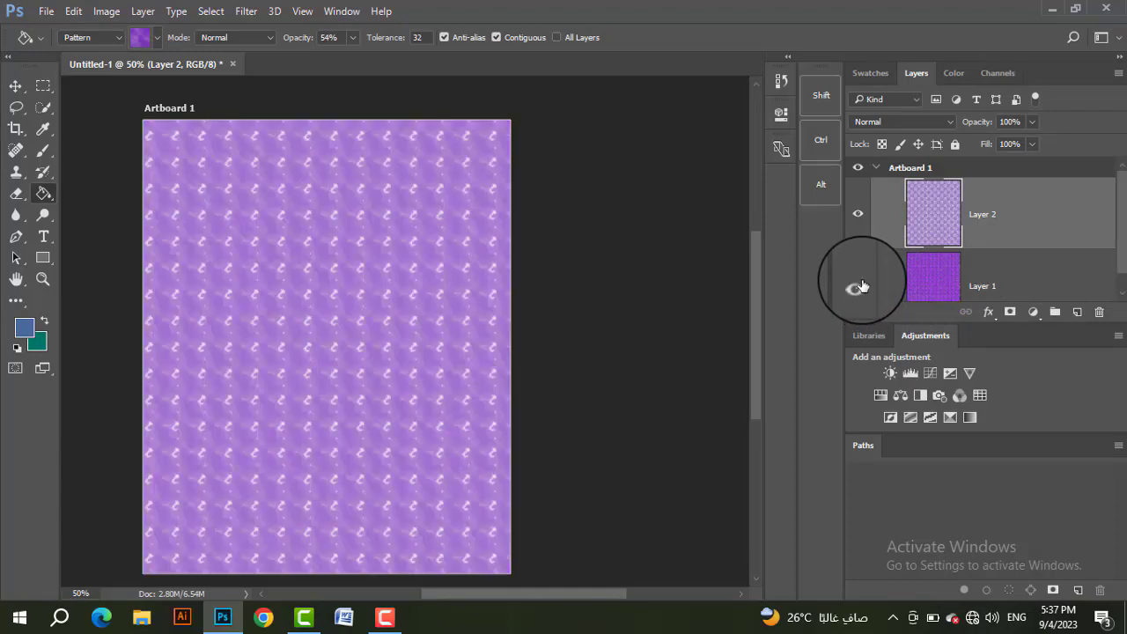
left_click(859, 287)
left_click(858, 287)
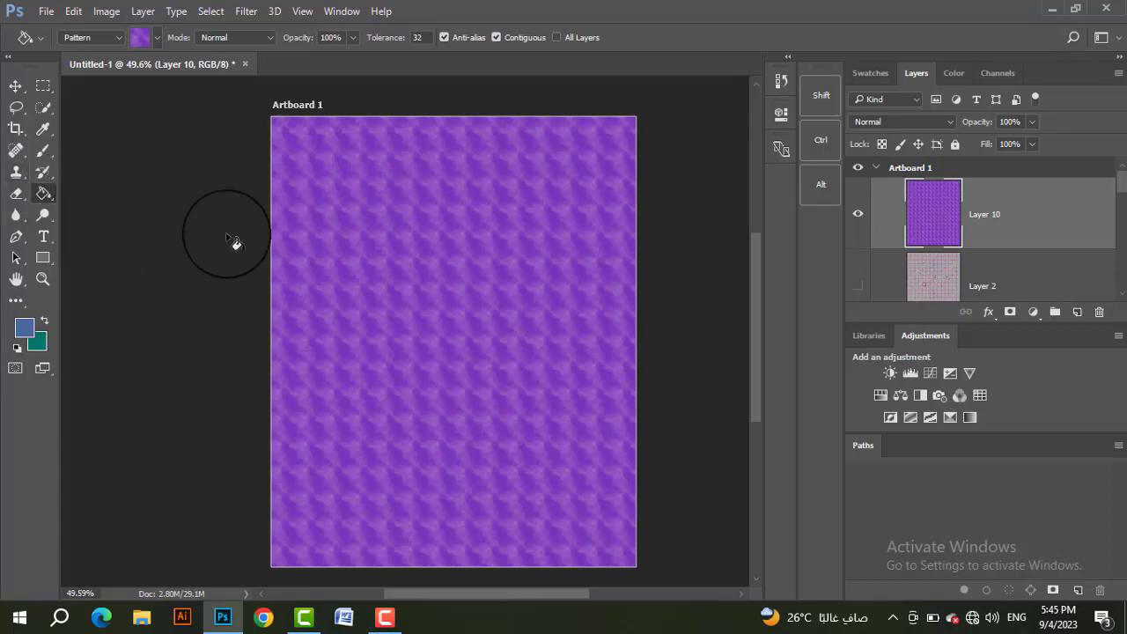
Step: Add a Pattern Overlay effect to Layer 10 using the pink diagonal-stripe pattern, and compare it with the preview off and on
left_click(988, 314)
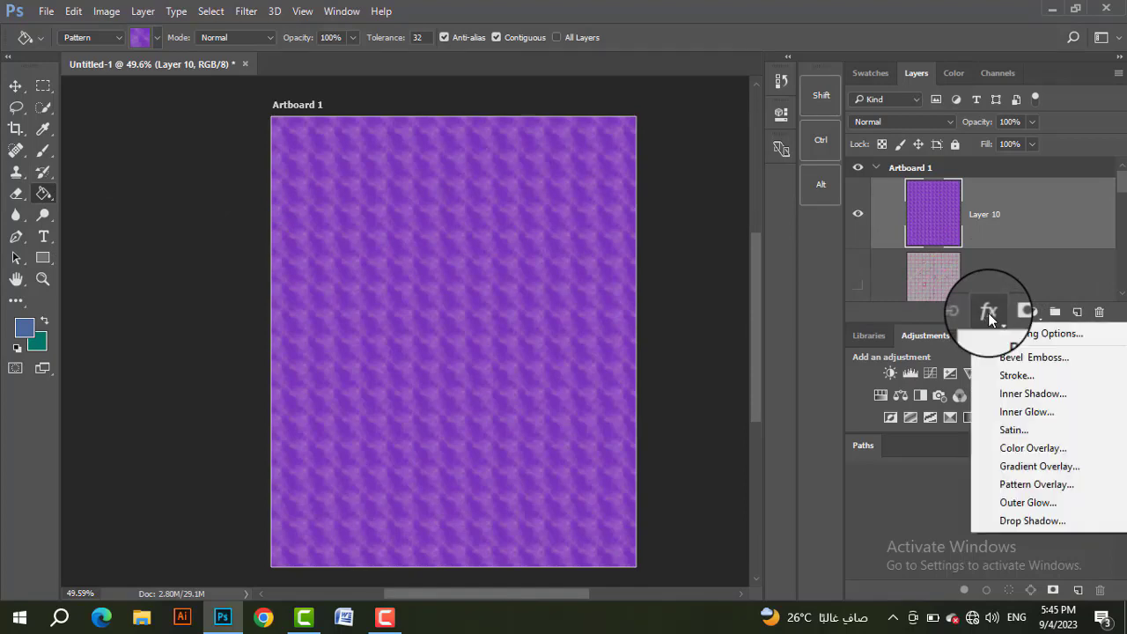
left_click(1029, 485)
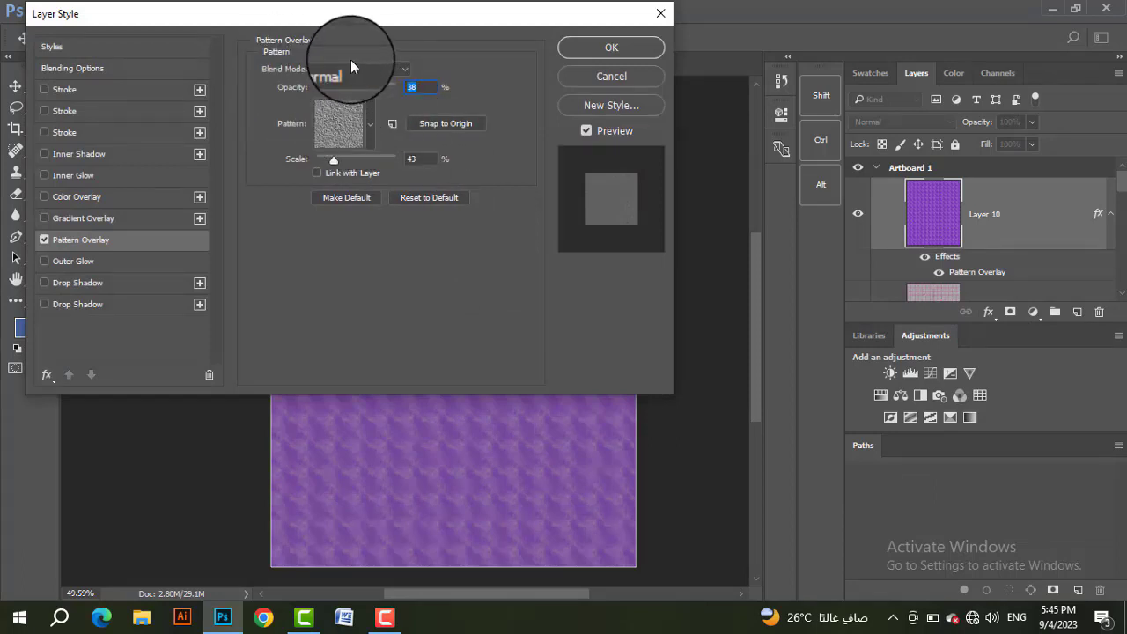
left_click(343, 118)
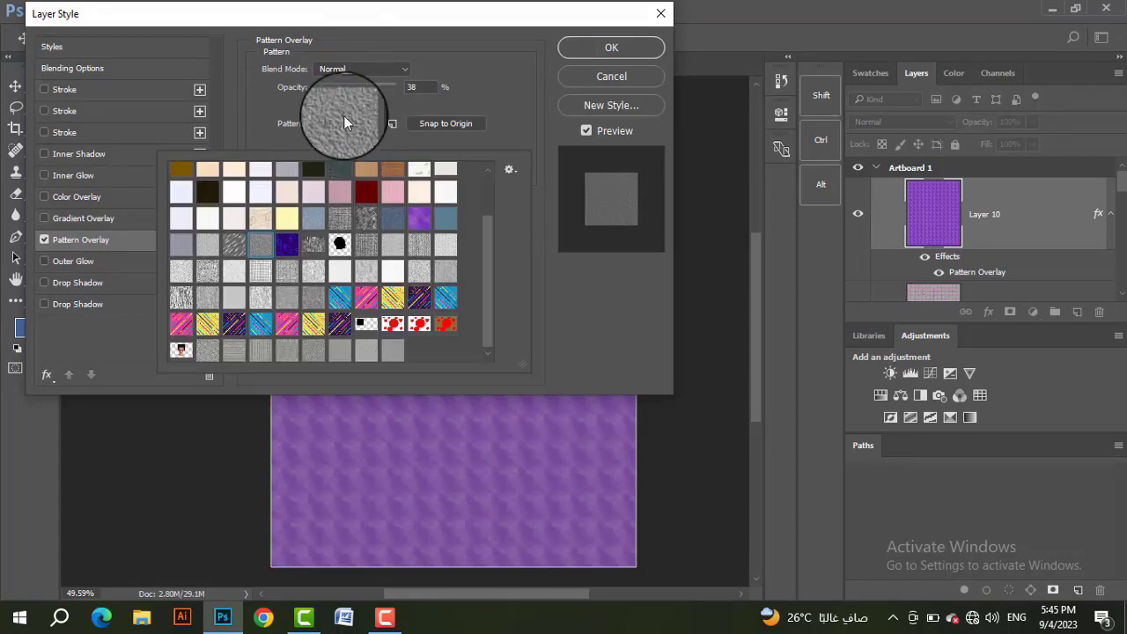
left_click(365, 299)
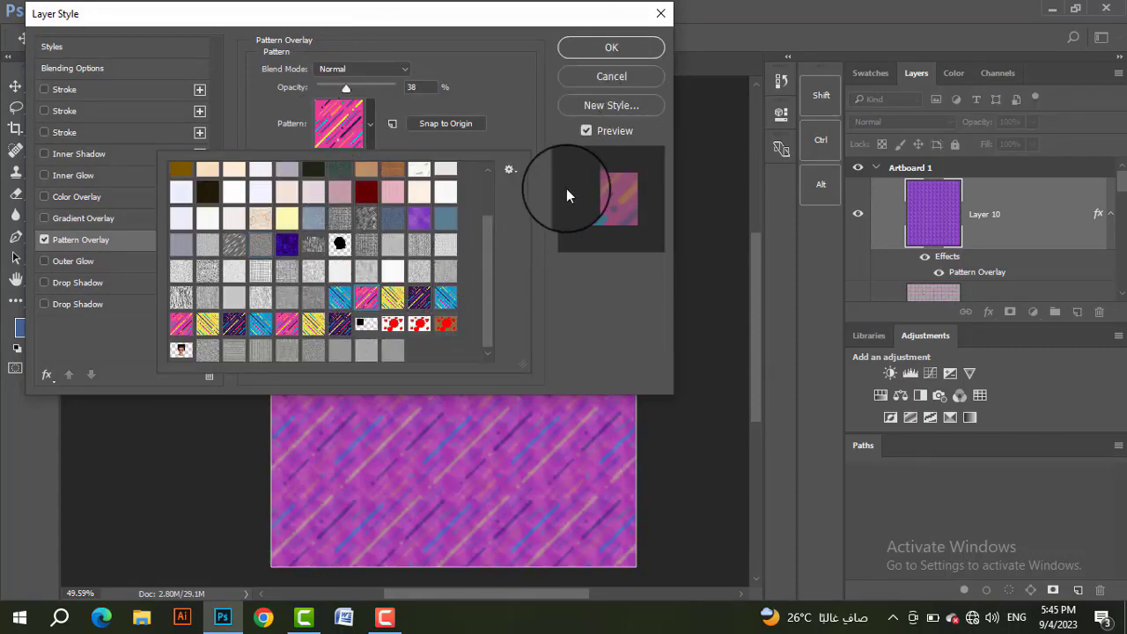
left_click(588, 133)
left_click(587, 133)
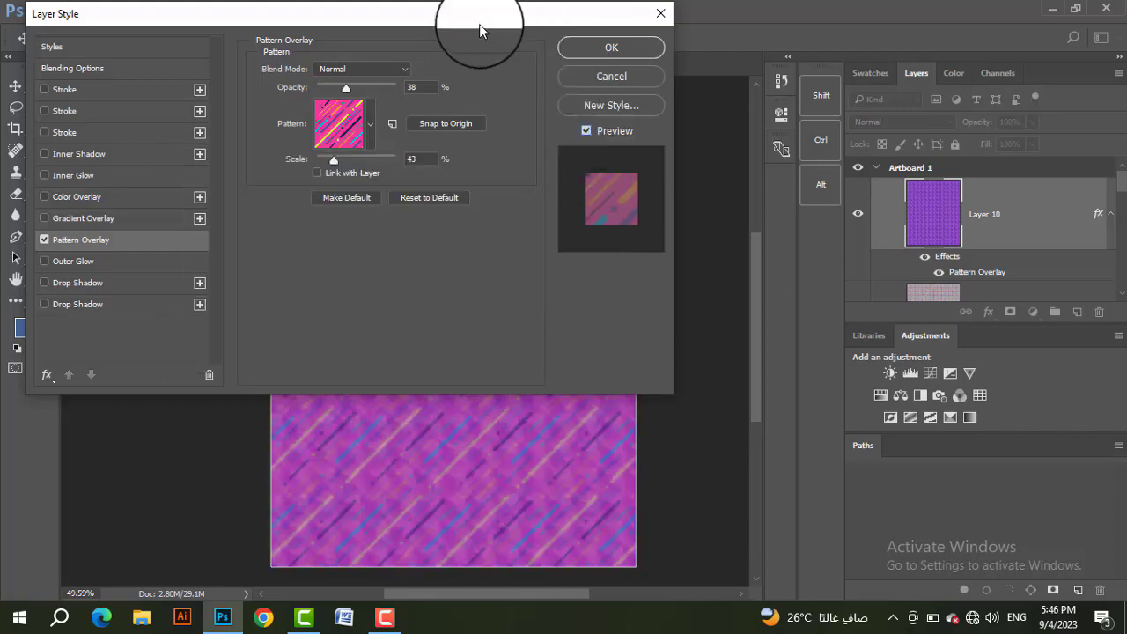
Step: Move the Layer Style dialog off the artboard and change the overlay's pattern to the light blue textured one
left_click_drag(480, 25, 925, 14)
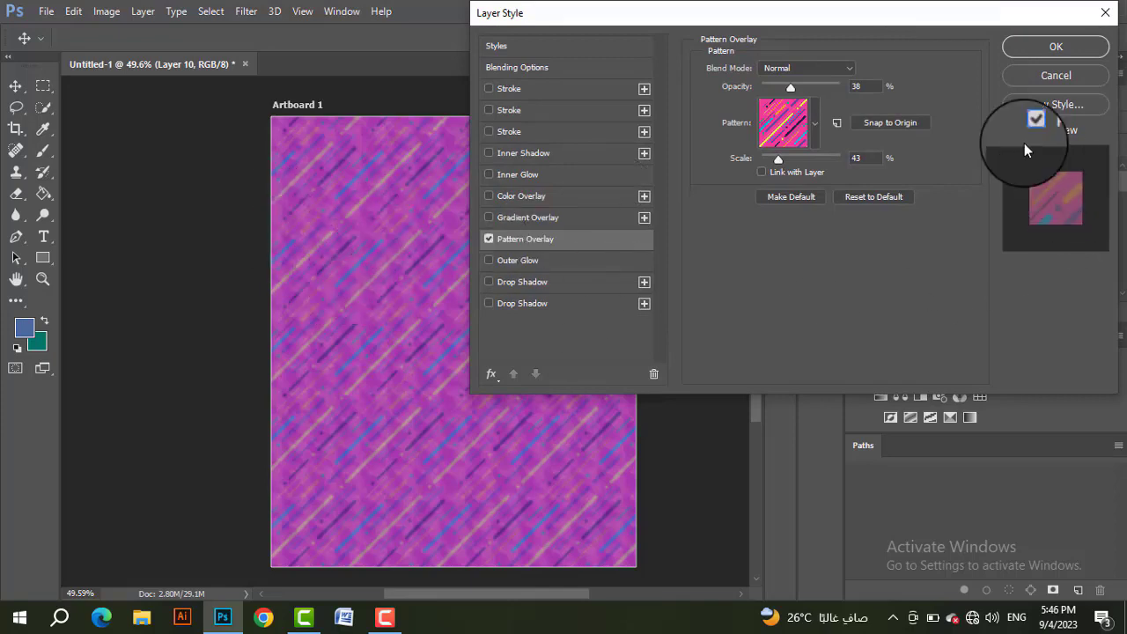
left_click(786, 122)
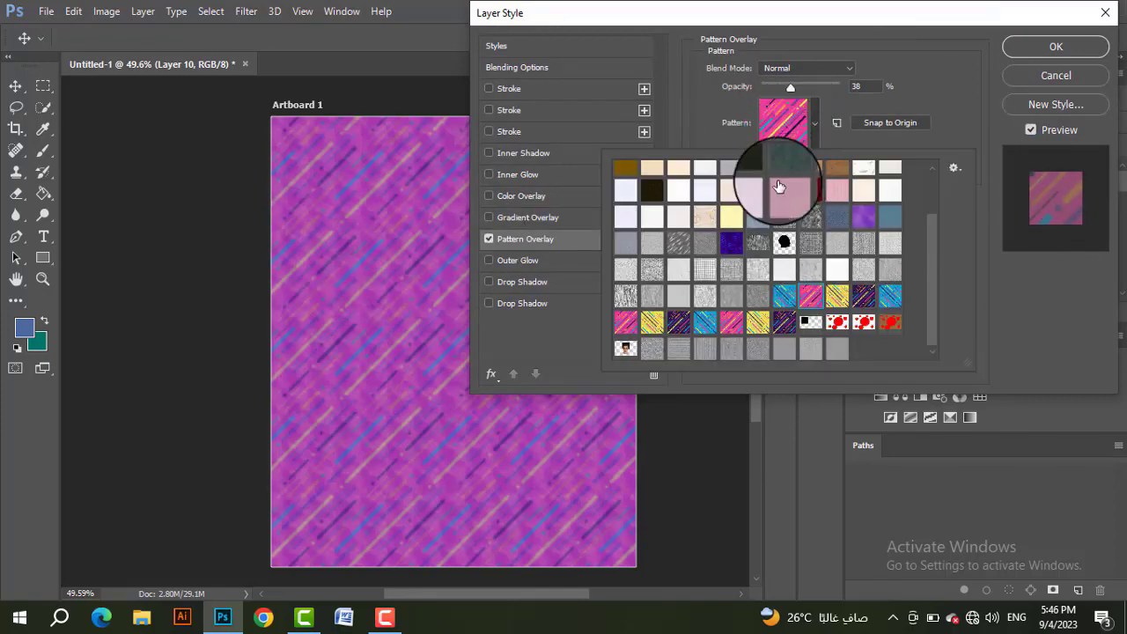
left_click(755, 214)
left_click(789, 128)
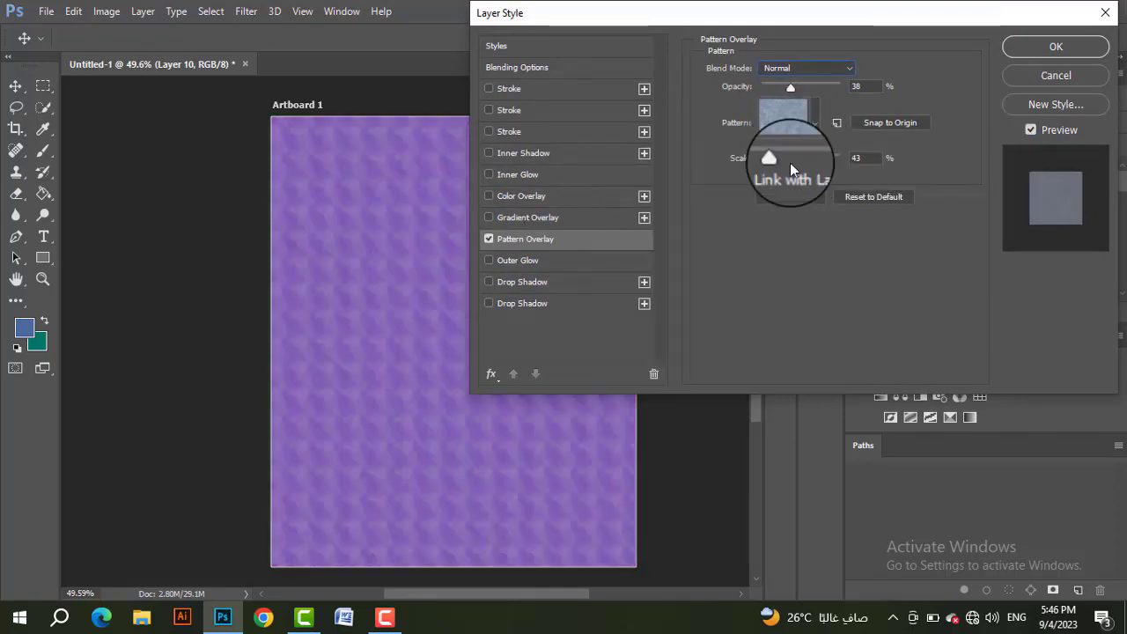
Step: Raise the light blue pattern overlay's scale to 323% and its opacity to 100%
mouse_move(789, 163)
left_mouse_down()
mouse_move(780, 156)
mouse_move(844, 175)
mouse_move(777, 172)
mouse_move(811, 160)
left_mouse_up()
left_click_drag(790, 86, 857, 104)
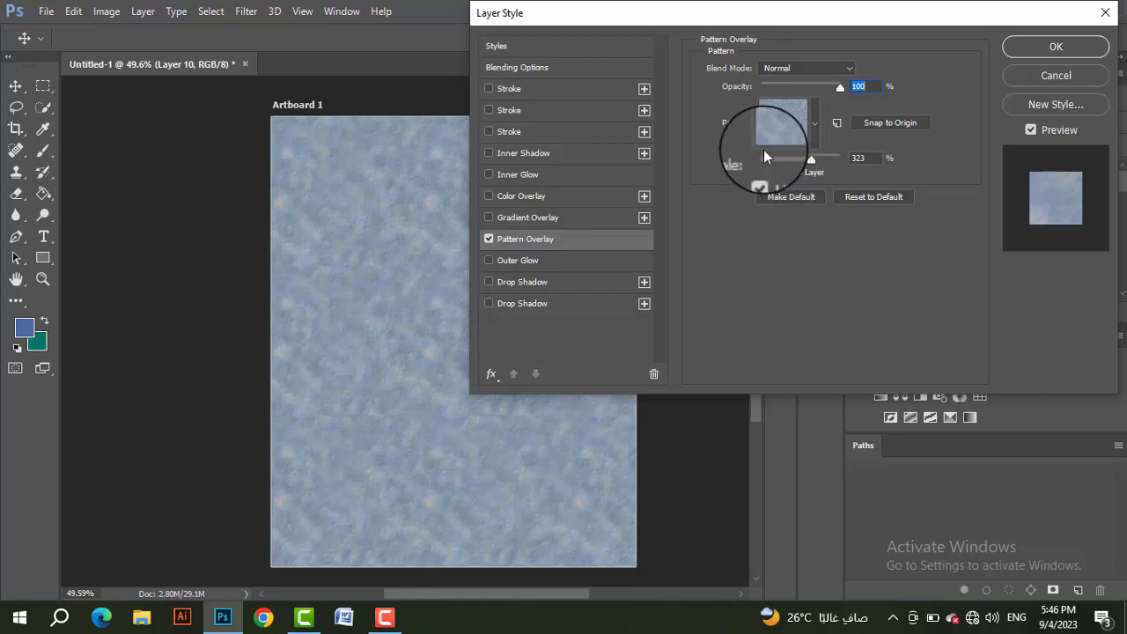
mouse_move(843, 89)
left_mouse_down()
mouse_move(774, 92)
mouse_move(838, 100)
left_mouse_up()
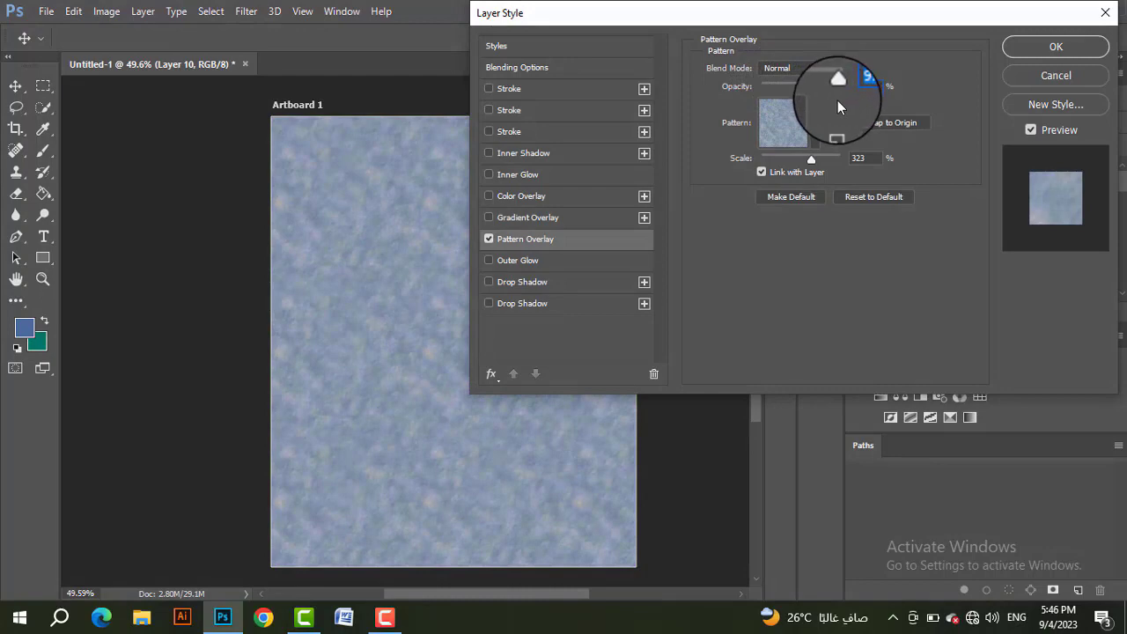
Step: Move the Layer Style dialog aside, try the overlay at 652% scale and at 23% opacity, and apply the Pattern Overlay at high opacity
left_click_drag(867, 14, 628, 14)
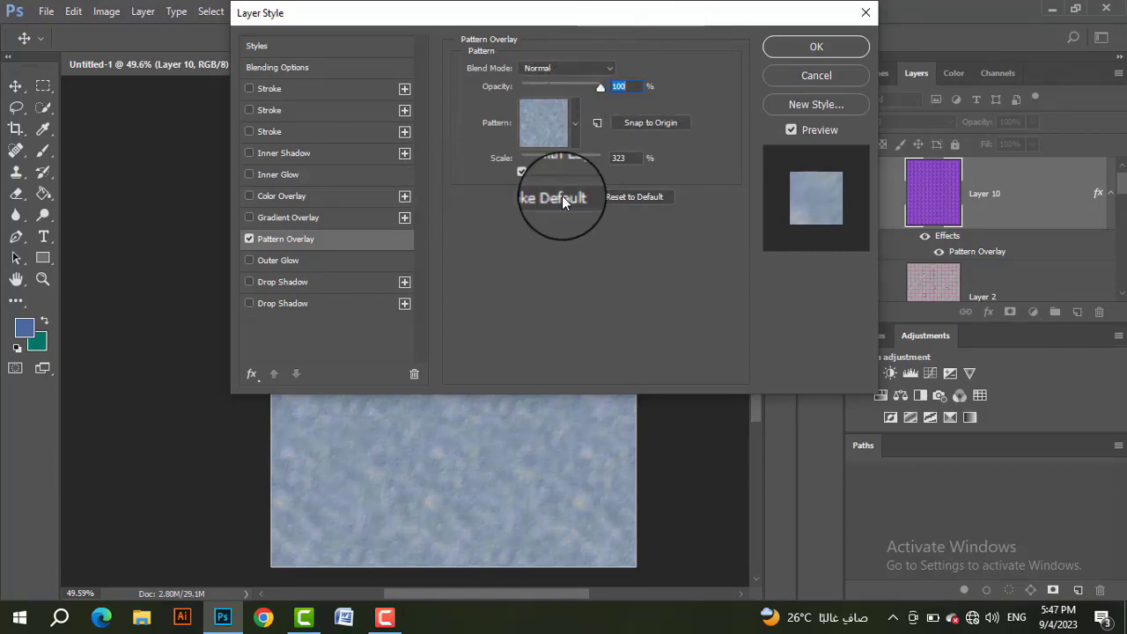
left_click_drag(569, 161, 586, 161)
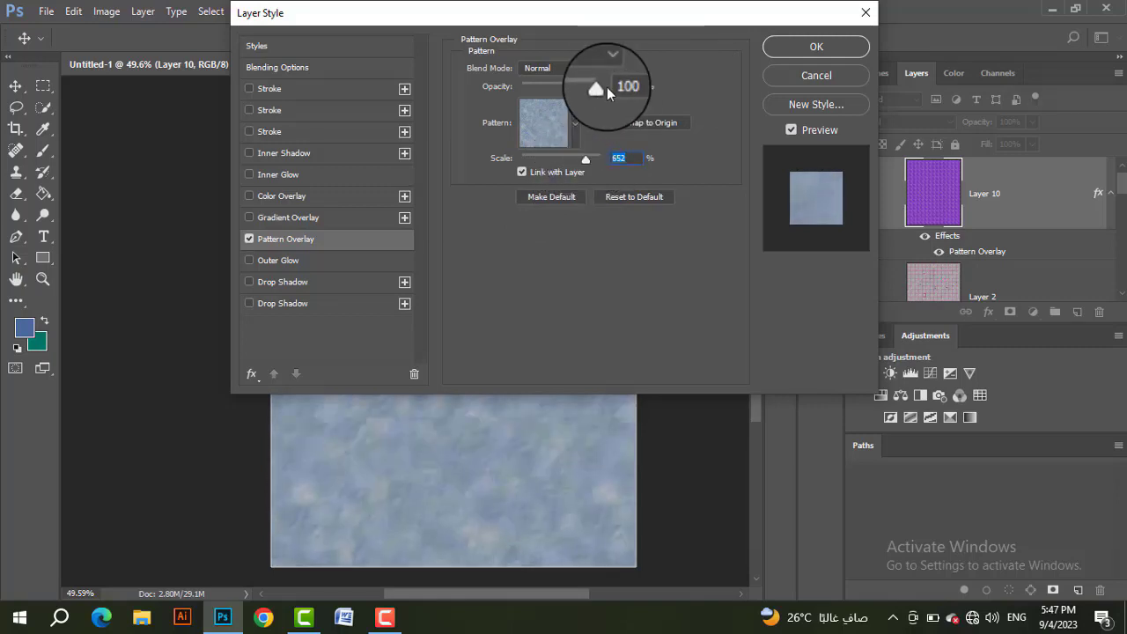
left_click_drag(599, 91, 540, 86)
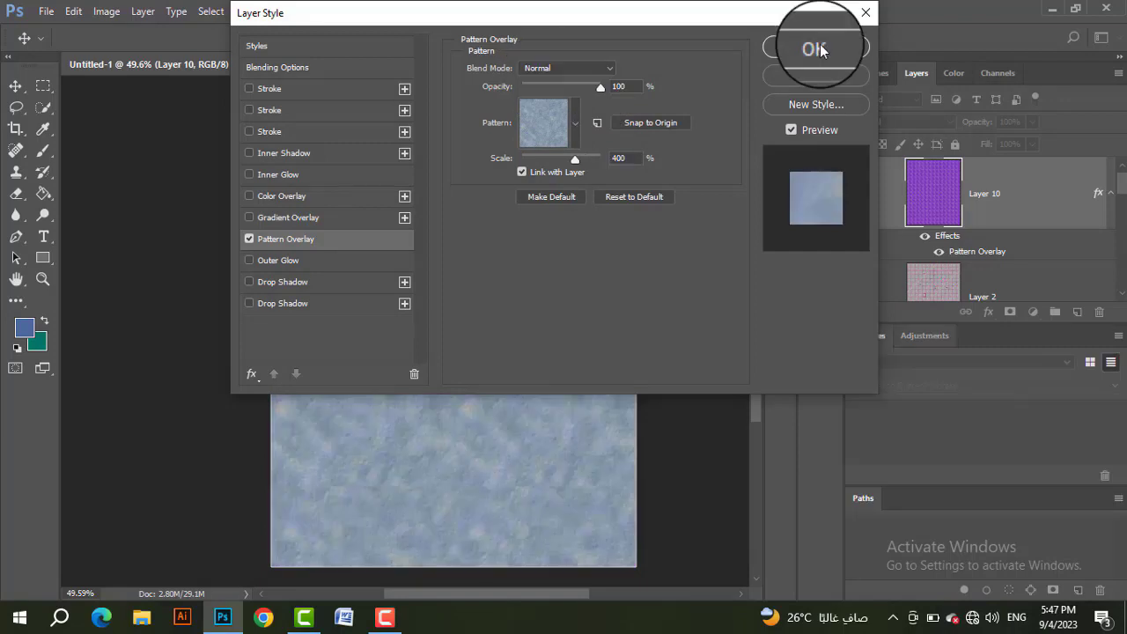
left_click(818, 47)
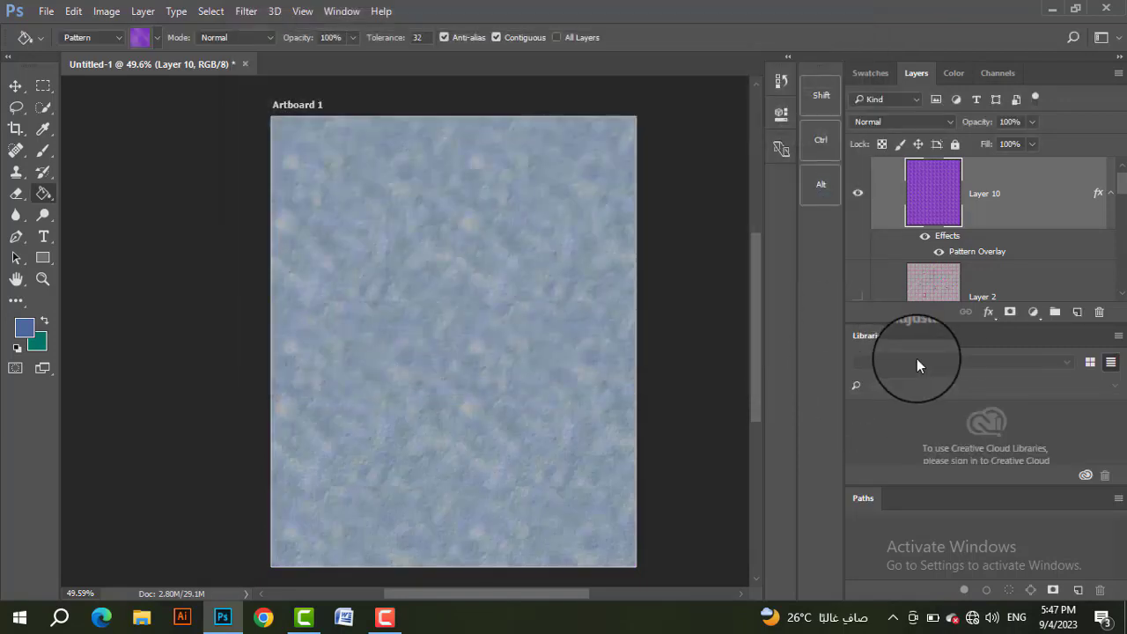
Step: Toggle Layer 10's effects off and on to compare the purple fill with the Pattern Overlay
scroll(962, 219, "down", 2)
left_click(924, 176)
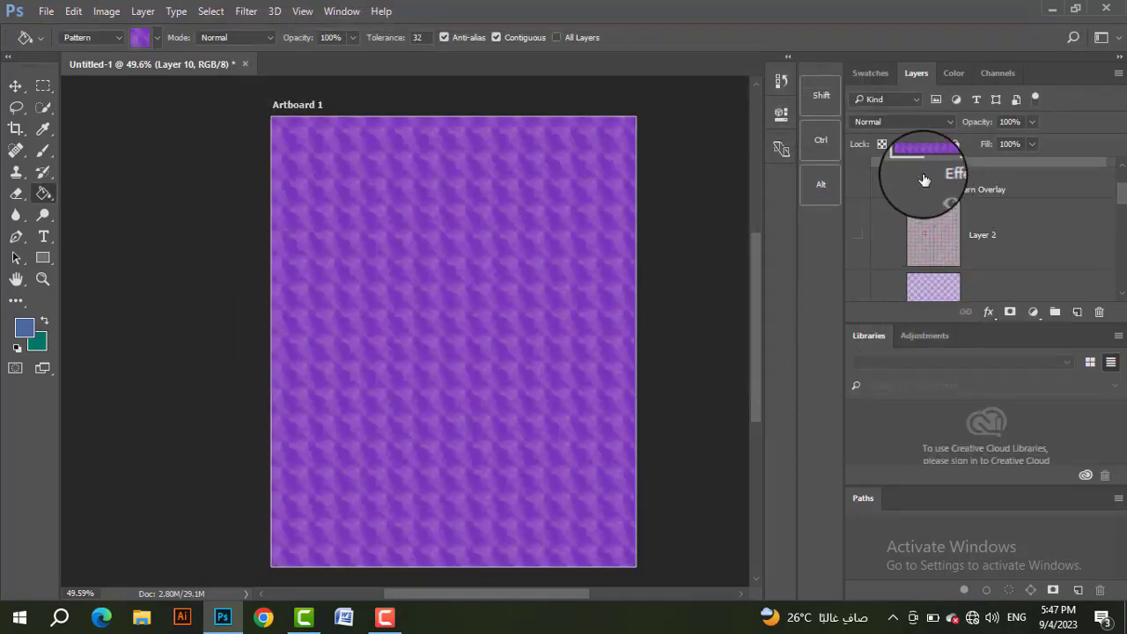
scroll(934, 185, "up", 2)
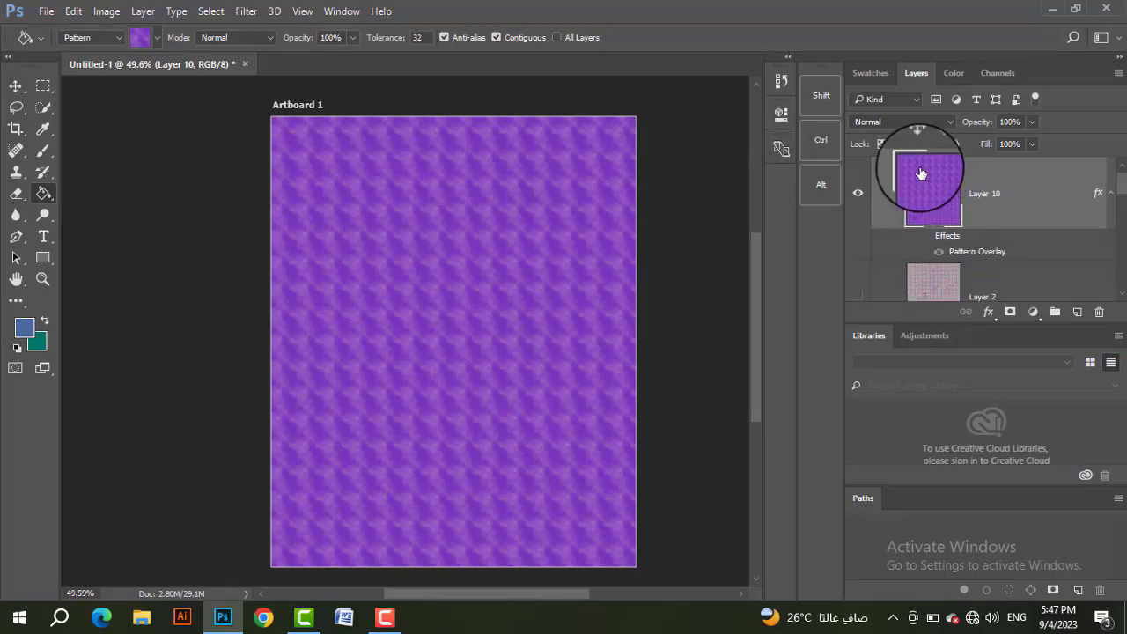
scroll(954, 195, "down", 1)
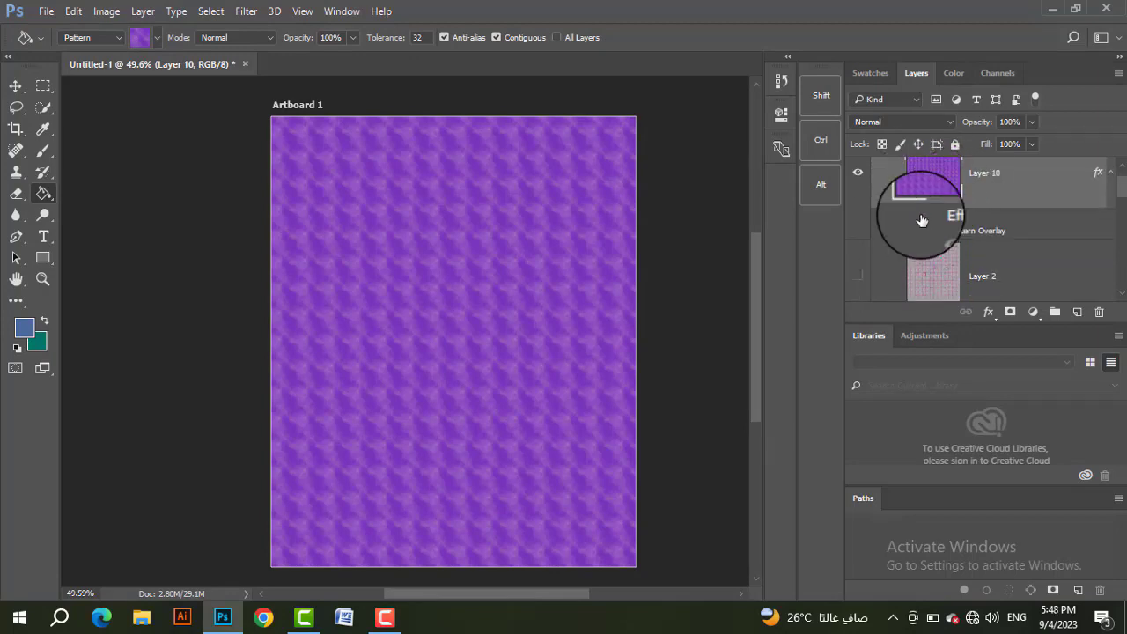
left_click(922, 216)
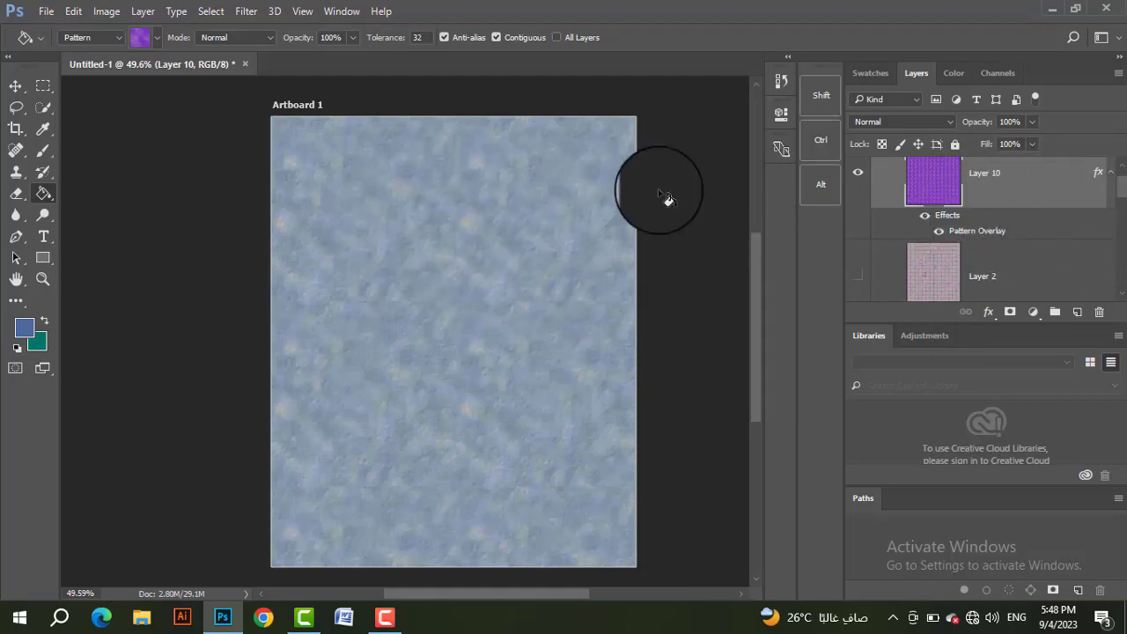
scroll(944, 204, "up", 1)
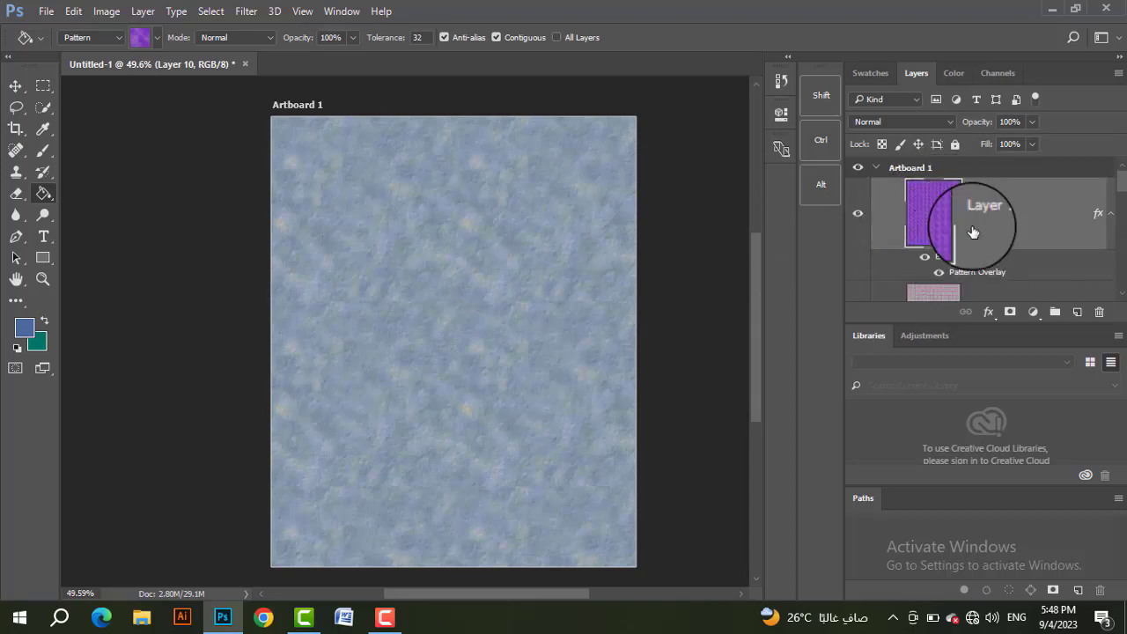
left_click(924, 258)
left_click(926, 258)
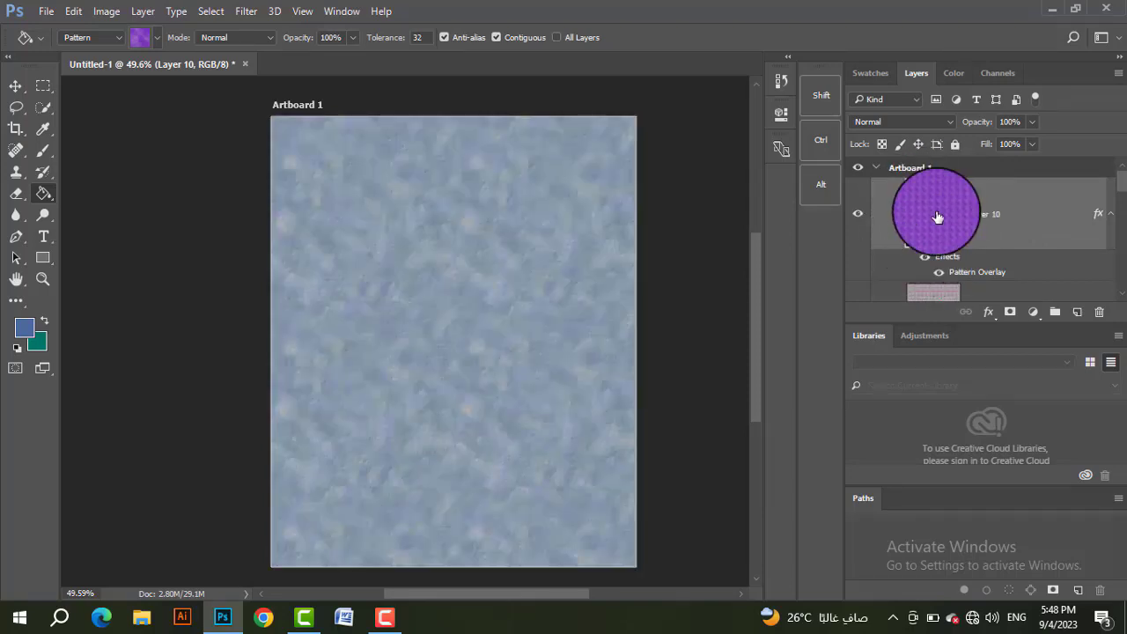
Step: Create a new empty layer above Layer 10 and hide Layer 10
key("ctrl+shift+alt+n")
left_click(857, 235)
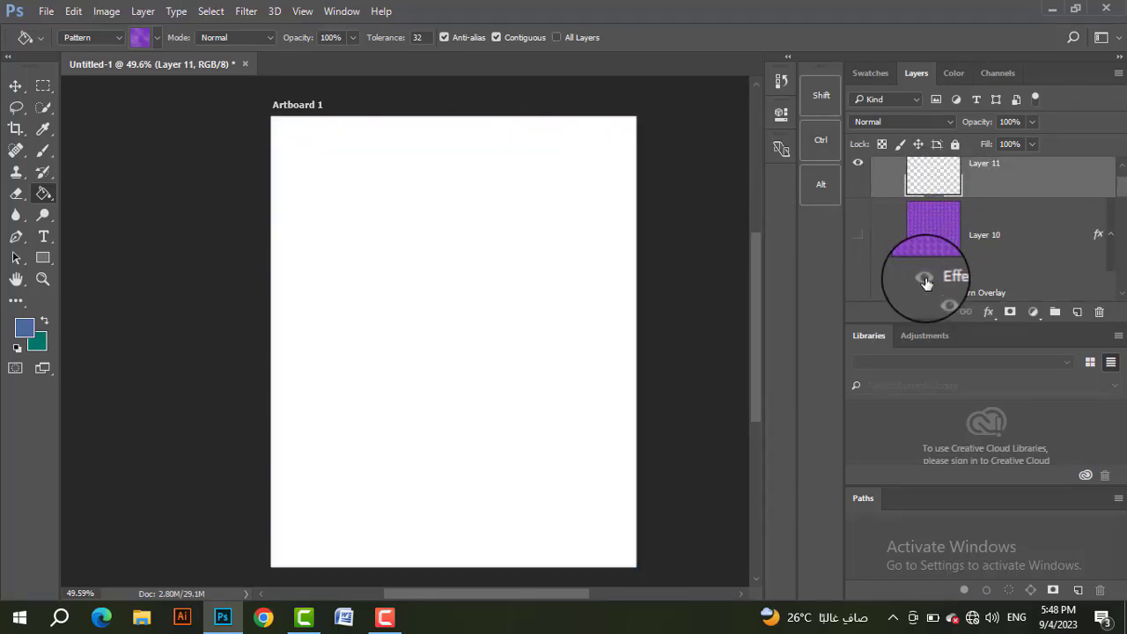
scroll(960, 275, "up", 3)
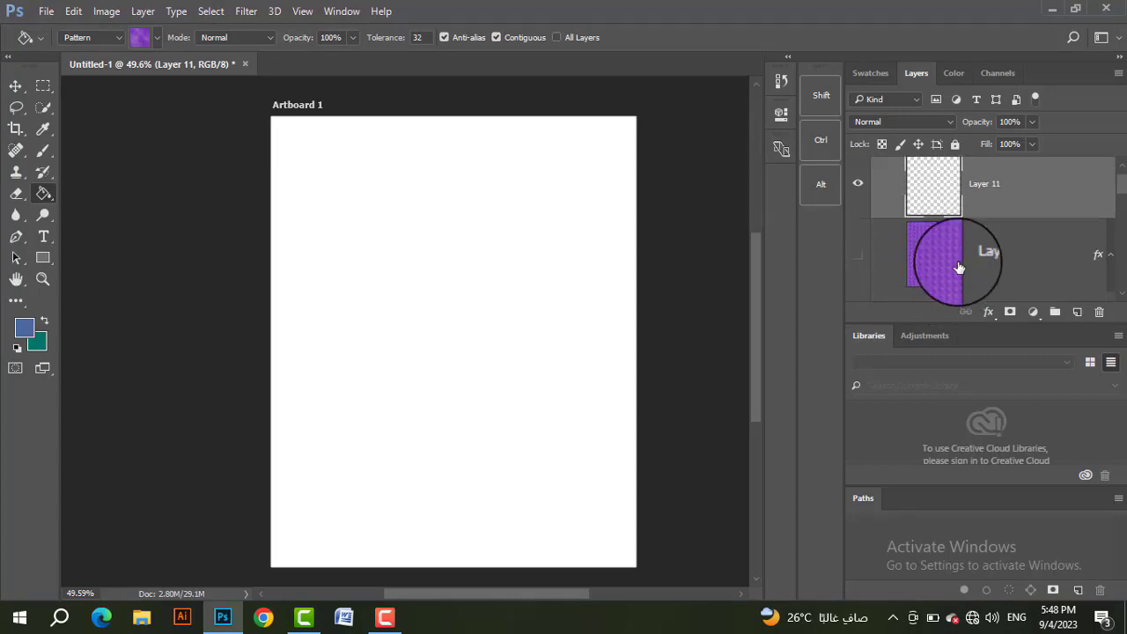
scroll(921, 238, "down", 2)
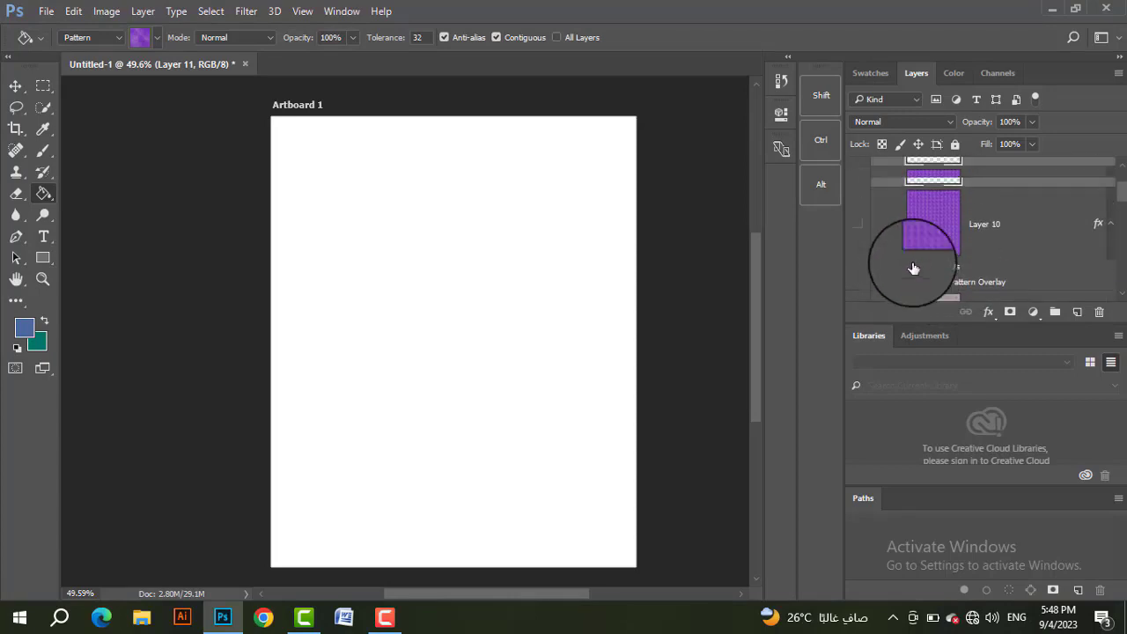
scroll(924, 238, "up", 2)
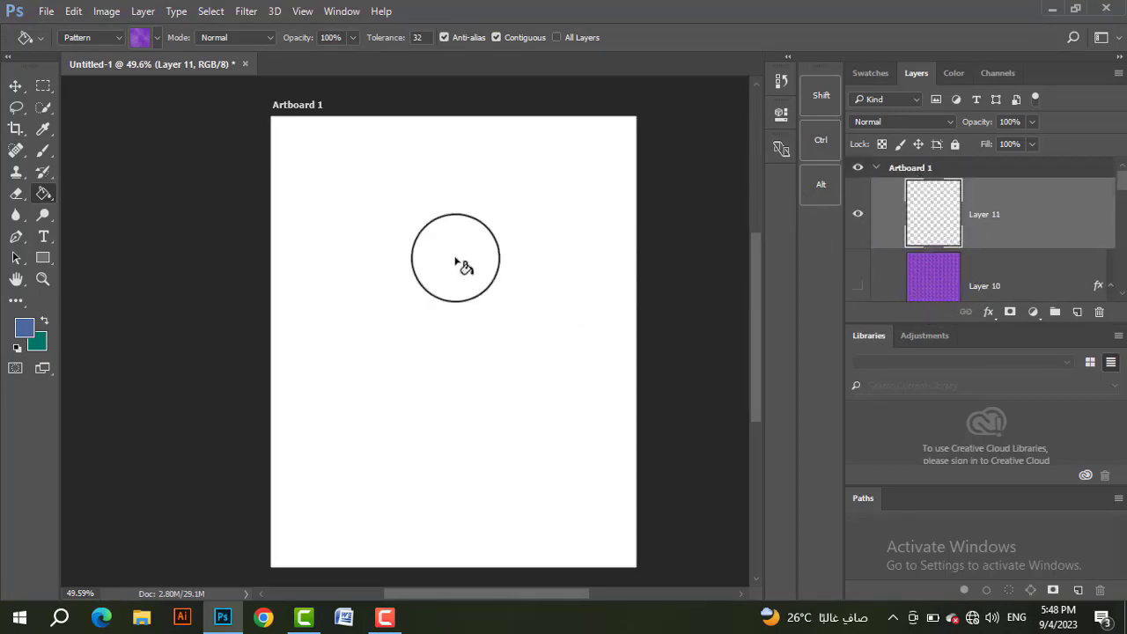
Step: Fill Layer 11 with the dark purple diagonal-stripe pattern using the Paint Bucket tool
right_click(50, 193)
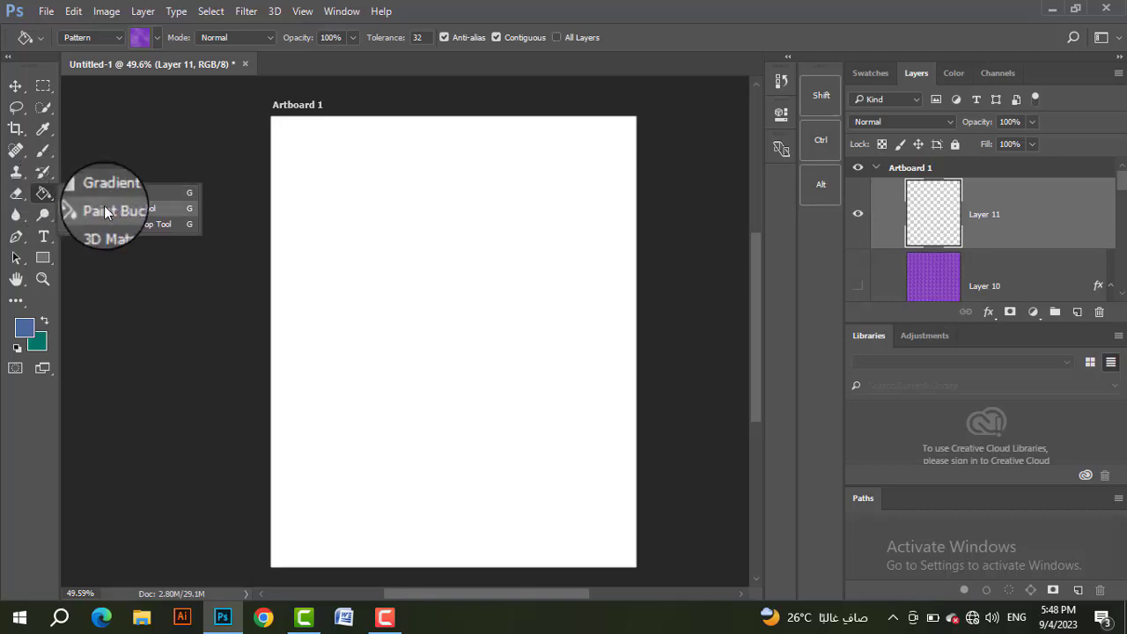
left_click(104, 206)
left_click(139, 37)
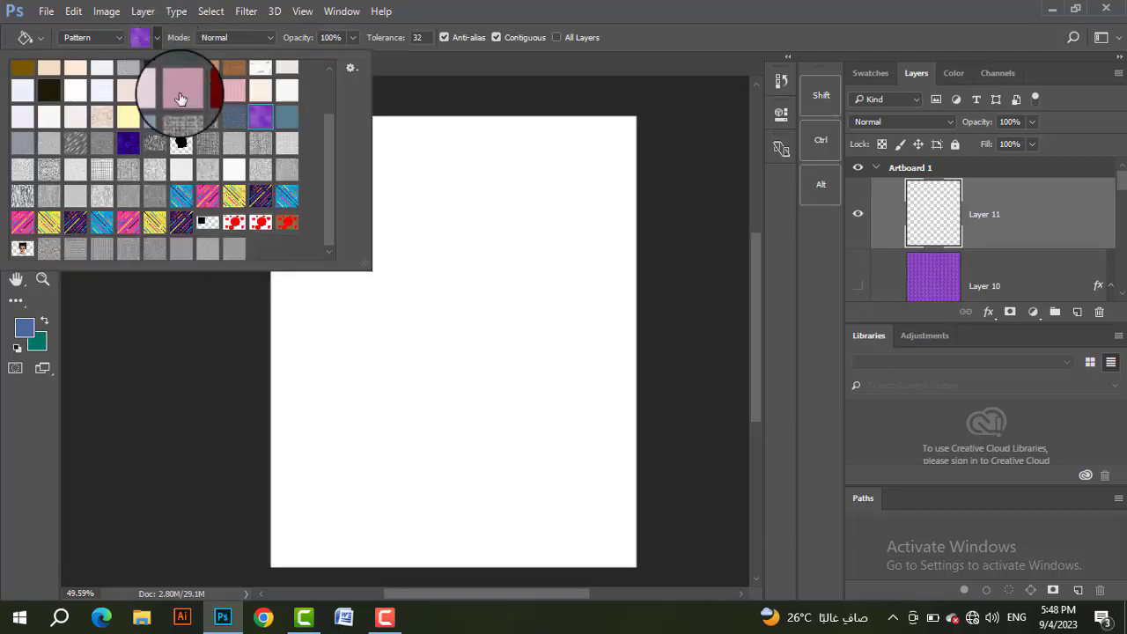
scroll(232, 221, "up", 1)
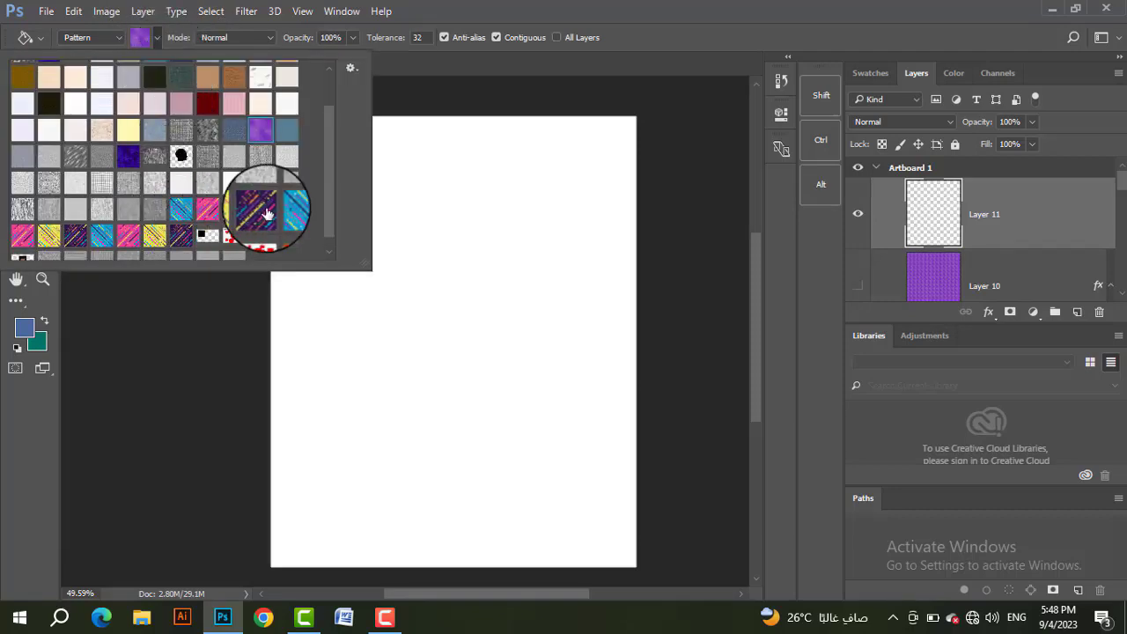
left_click(260, 209)
left_click(453, 255)
left_click(452, 255)
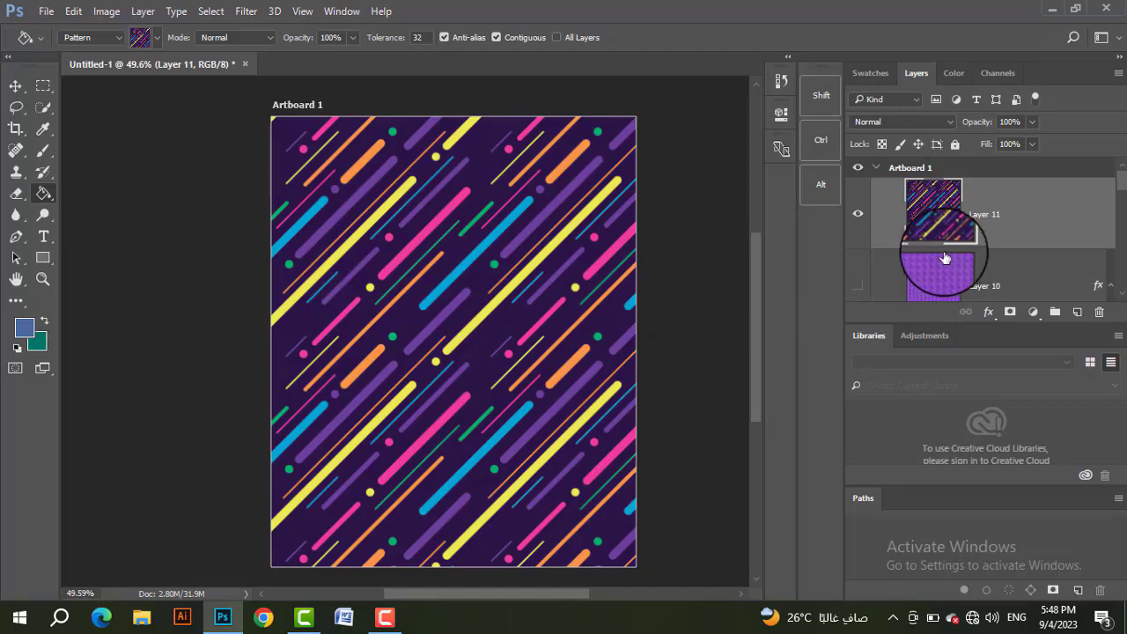
Step: Turn Layer 10 and its effects back on, and hide the striped Layer 11
scroll(969, 246, "down", 3)
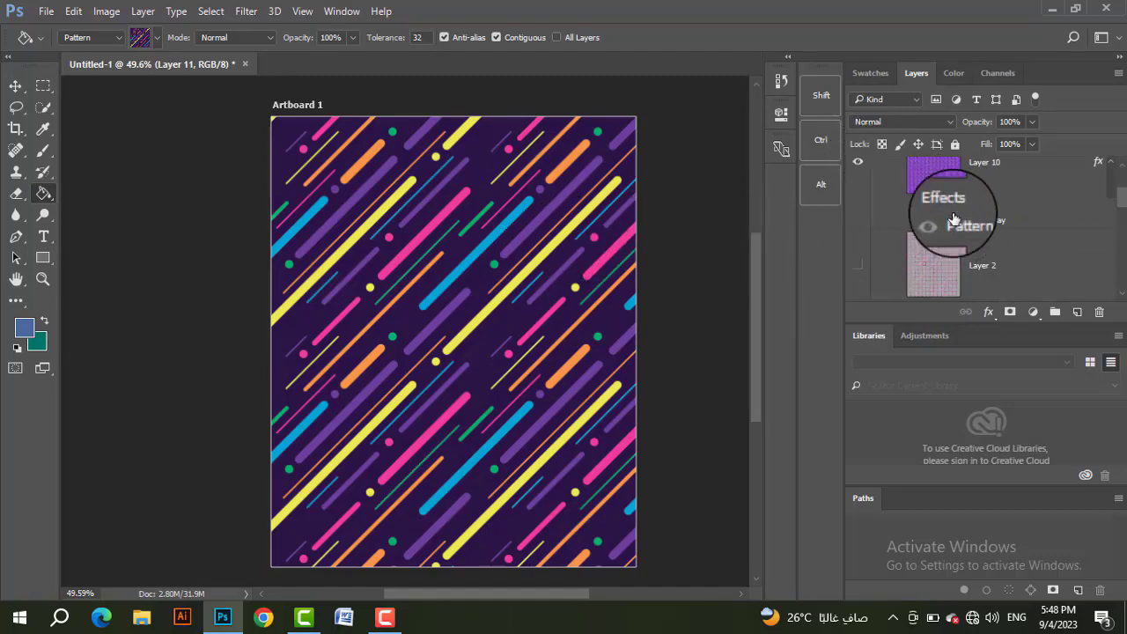
left_click(924, 208)
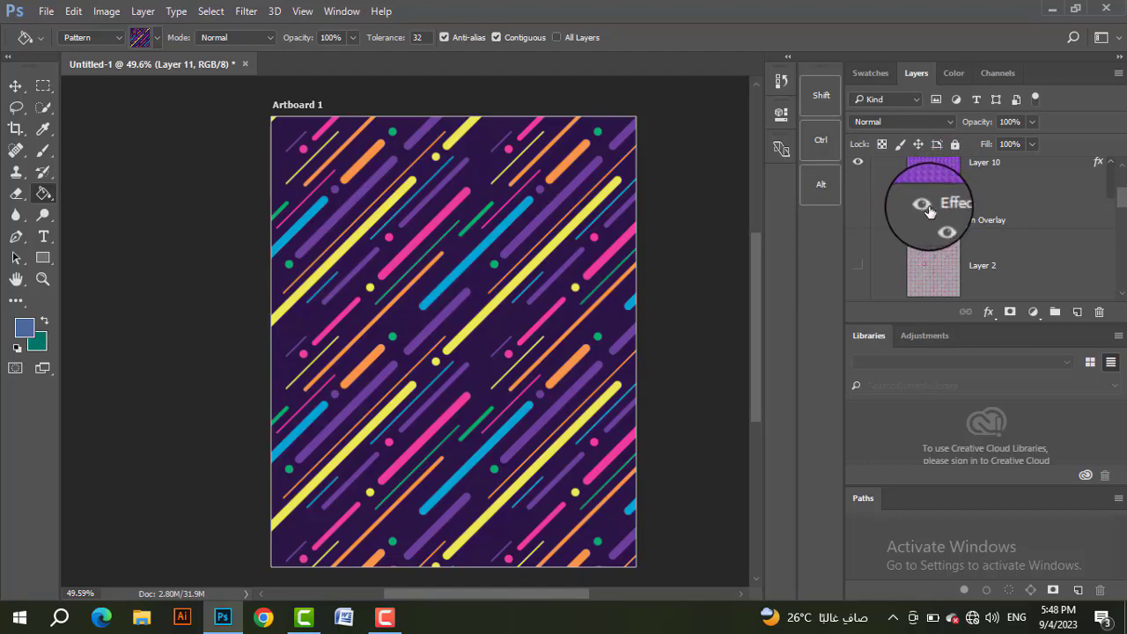
scroll(948, 236, "up", 4)
left_click(860, 174)
scroll(955, 251, "down", 1)
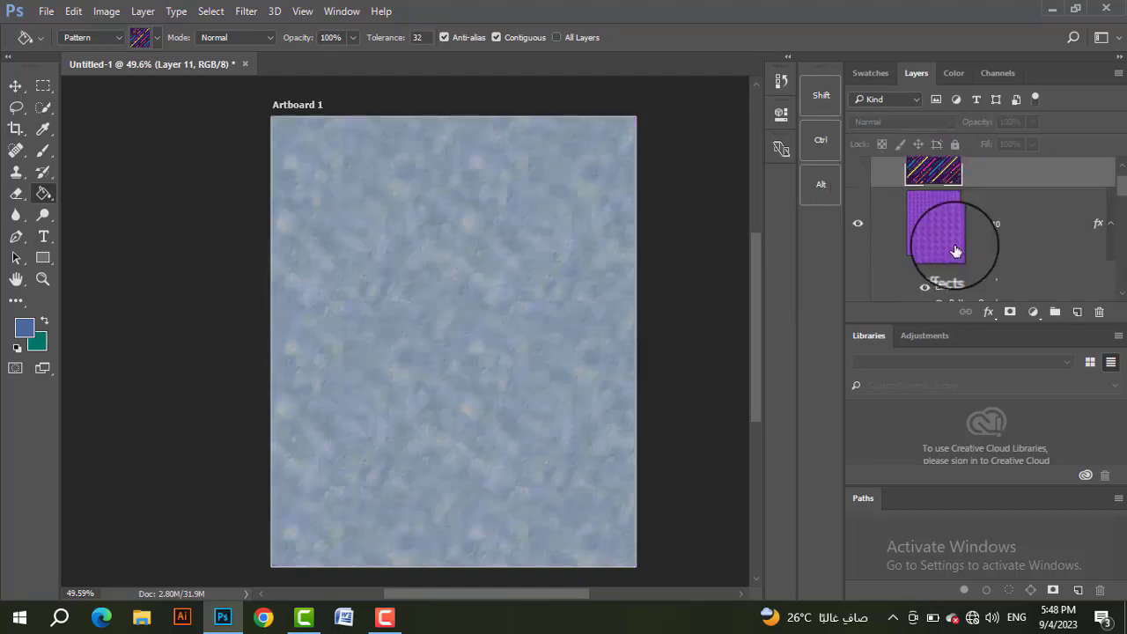
Step: Switch Layer 10 and its Pattern Overlay effect off and on to compare the overlay with the underlying fill
scroll(955, 251, "down", 1)
left_click(857, 167)
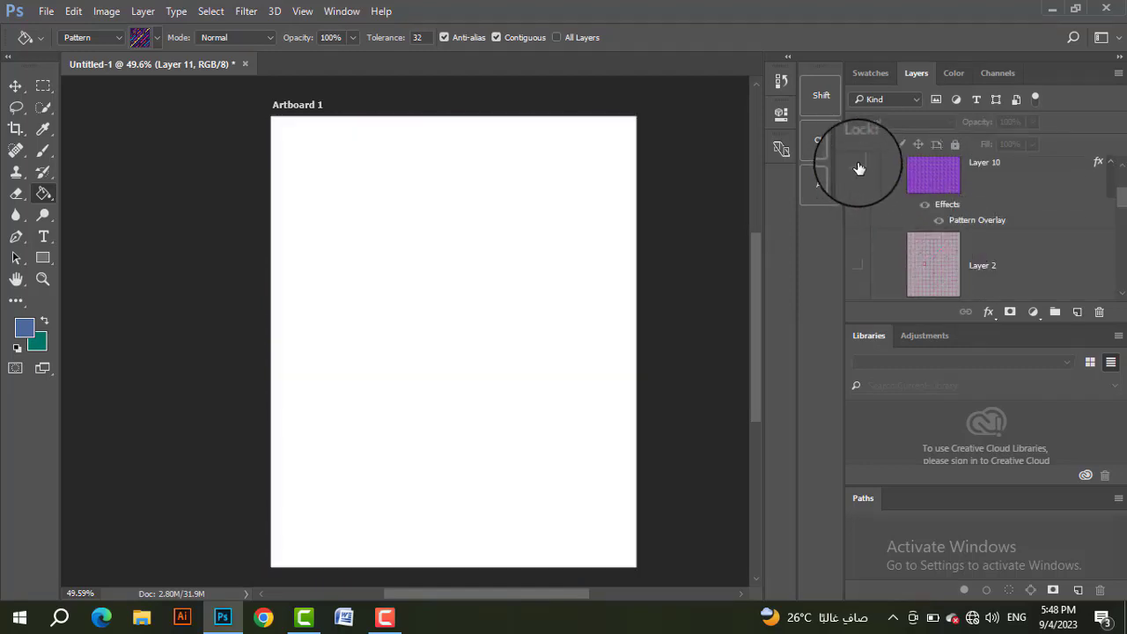
left_click(859, 168)
left_click(923, 211)
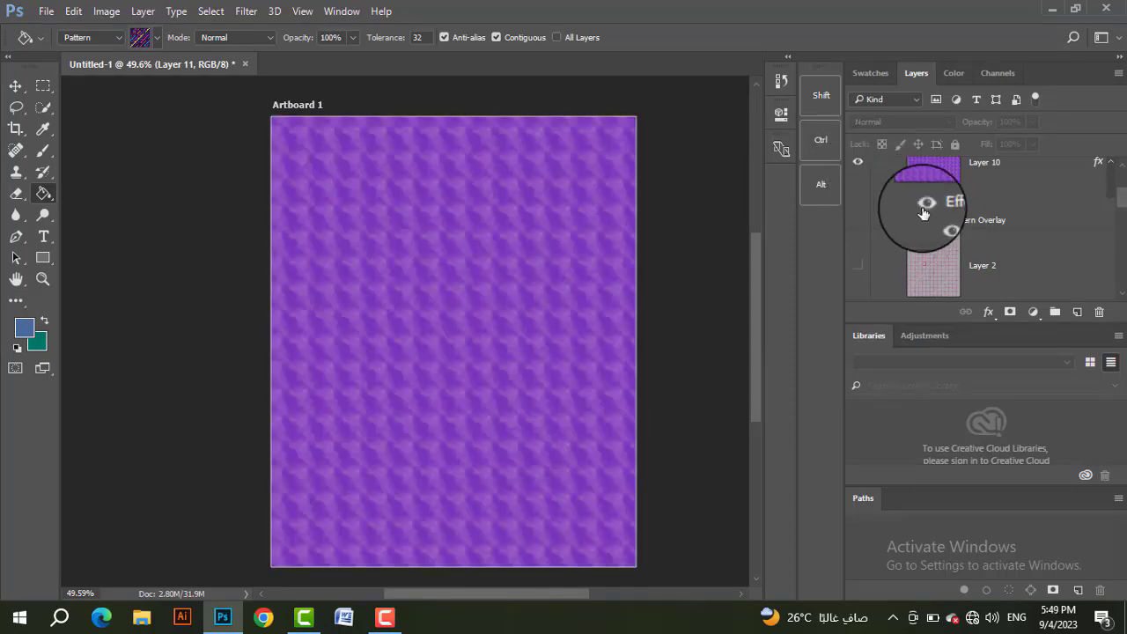
left_click(923, 212)
left_click(924, 212)
left_click(924, 212)
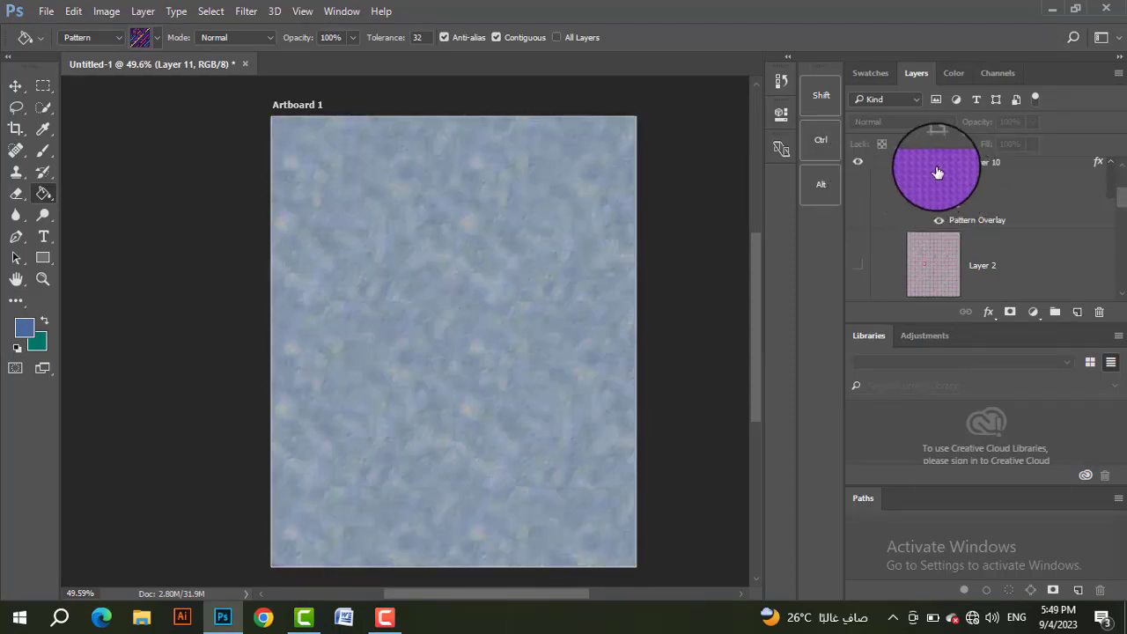
scroll(938, 176, "up", 3)
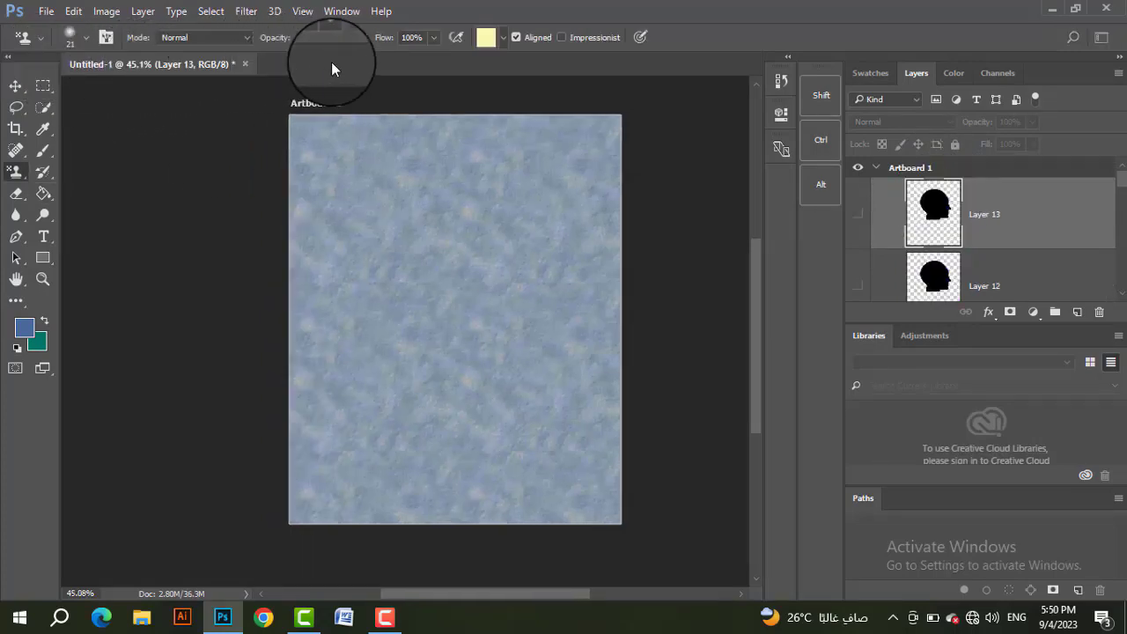
Step: Activate the Pattern Stamp tool and choose the red splatter pattern for it
right_click(16, 171)
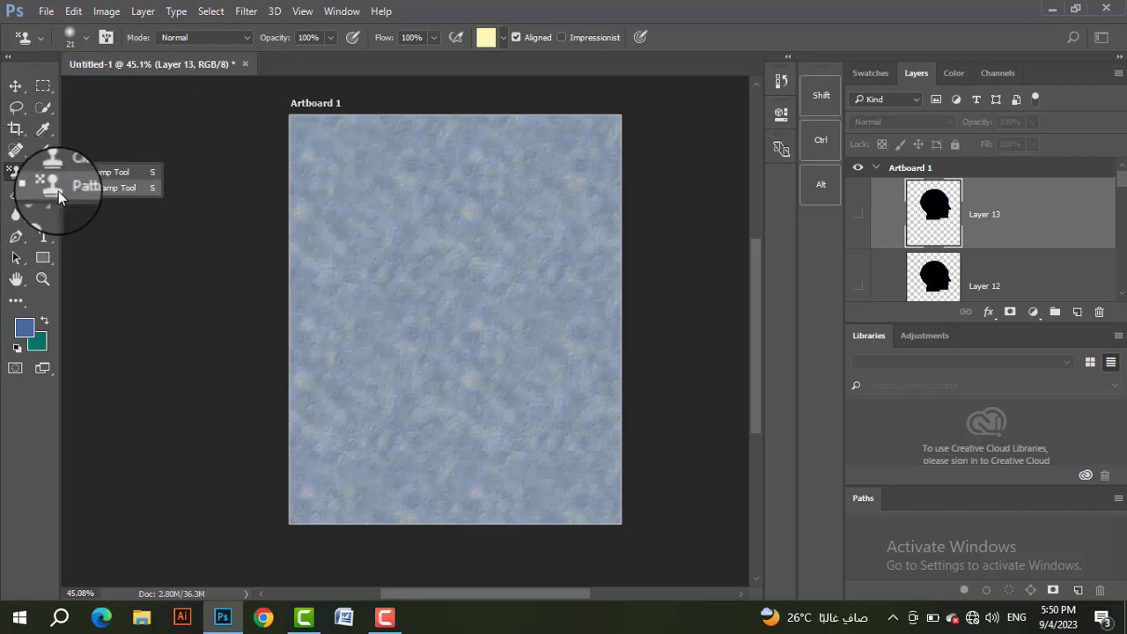
left_click(100, 190)
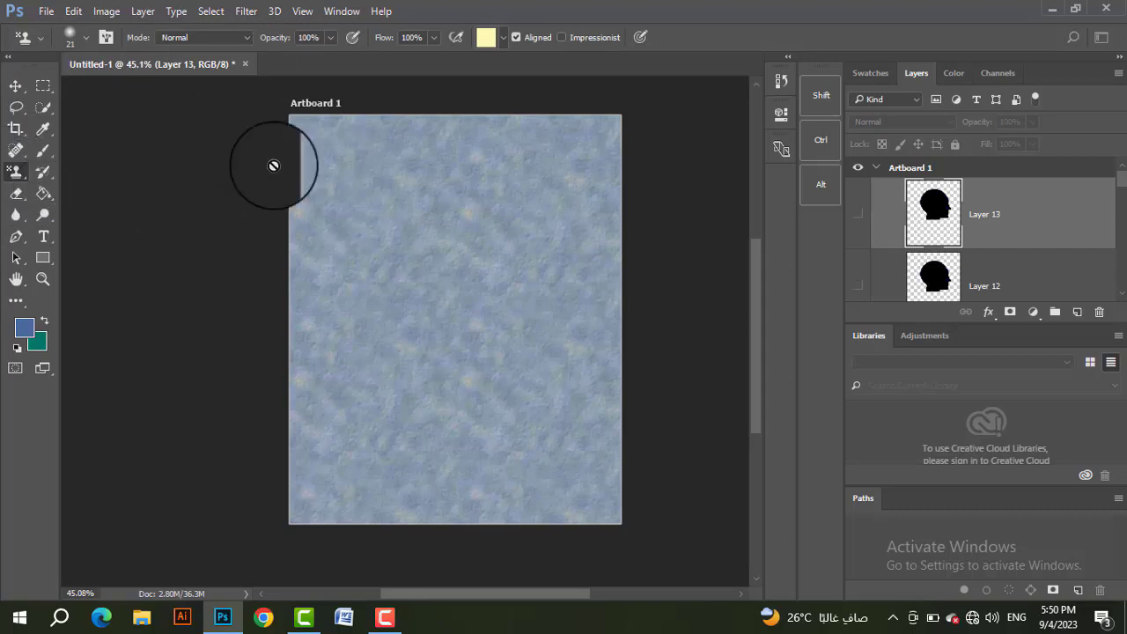
left_click(491, 41)
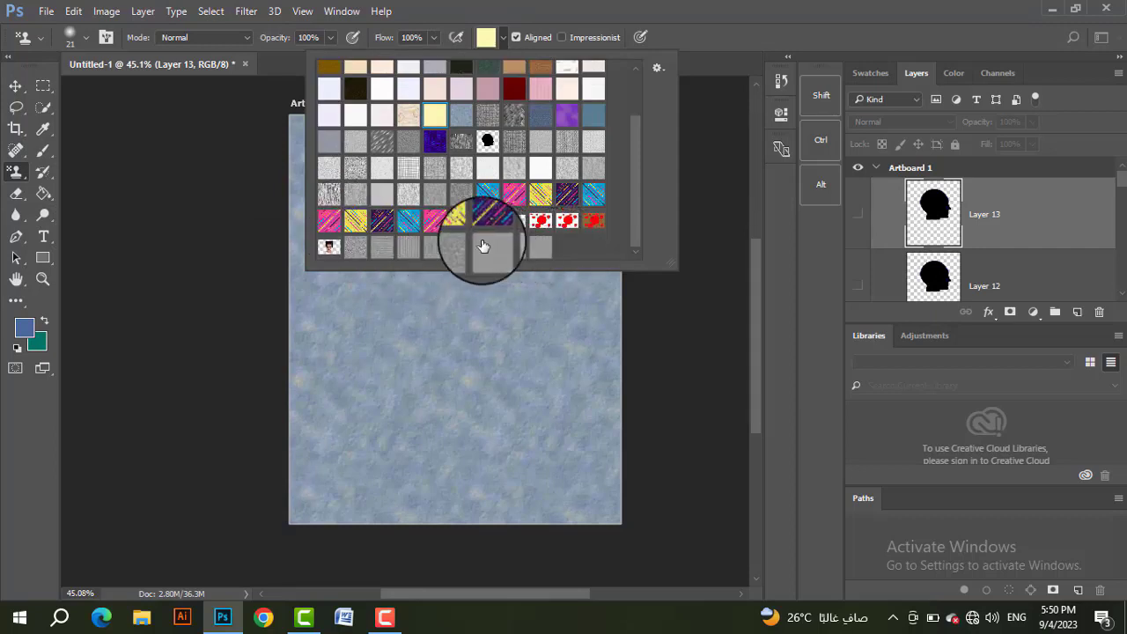
left_click(542, 220)
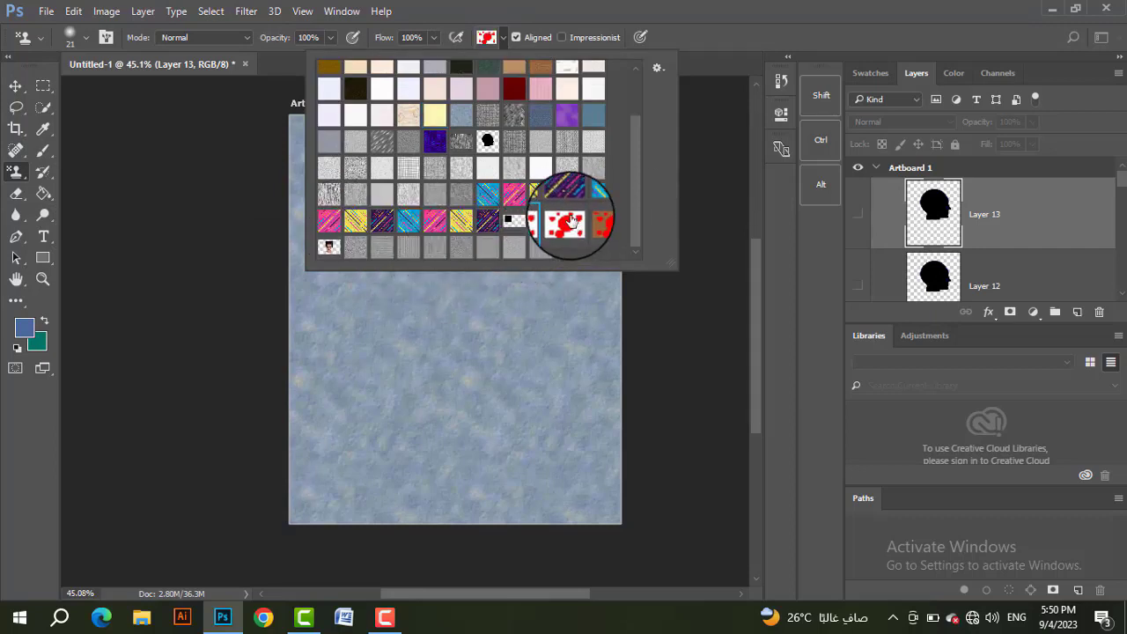
left_click(499, 40)
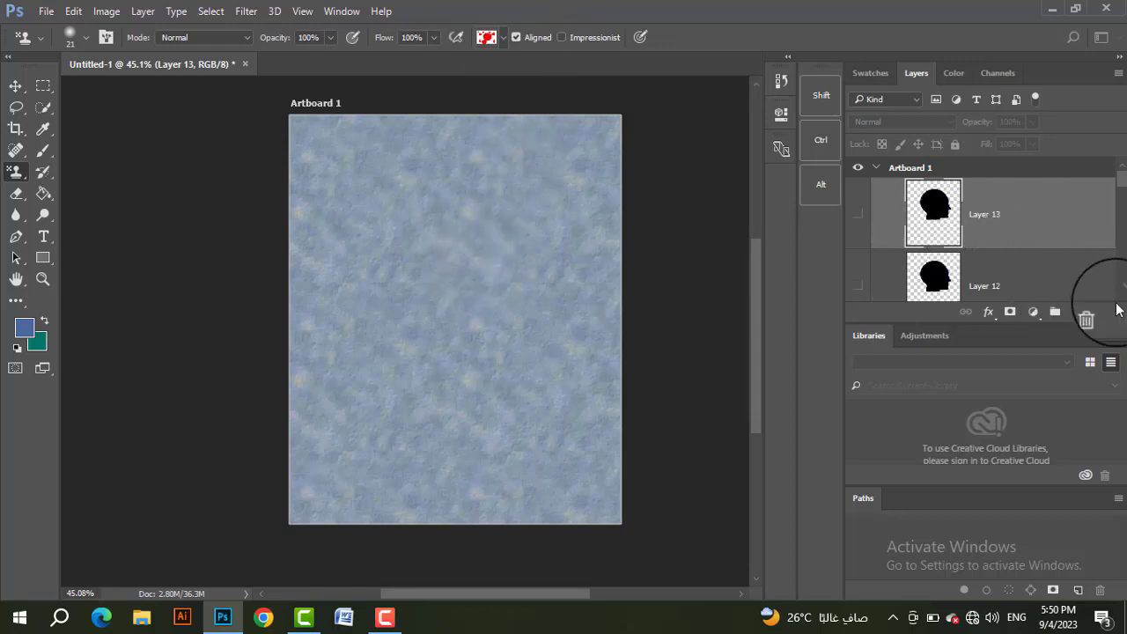
Step: Add a new layer above Layer 13 and paint freehand Pattern Stamp strokes across the upper part of the artboard
left_click(1076, 312)
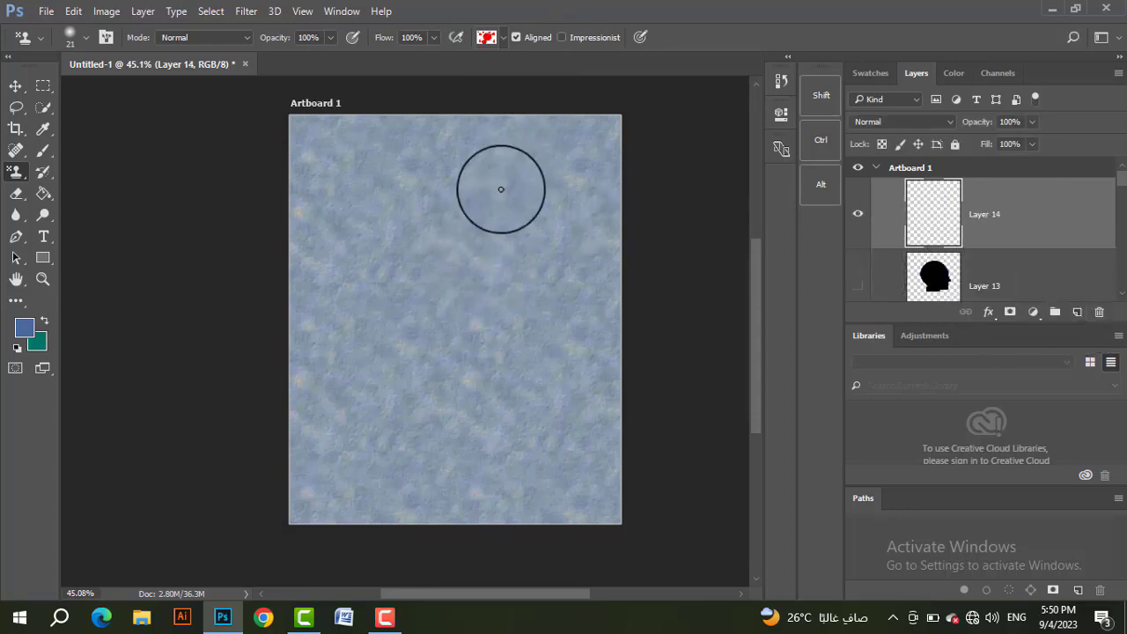
left_click(516, 240)
left_click_drag(513, 231, 462, 214)
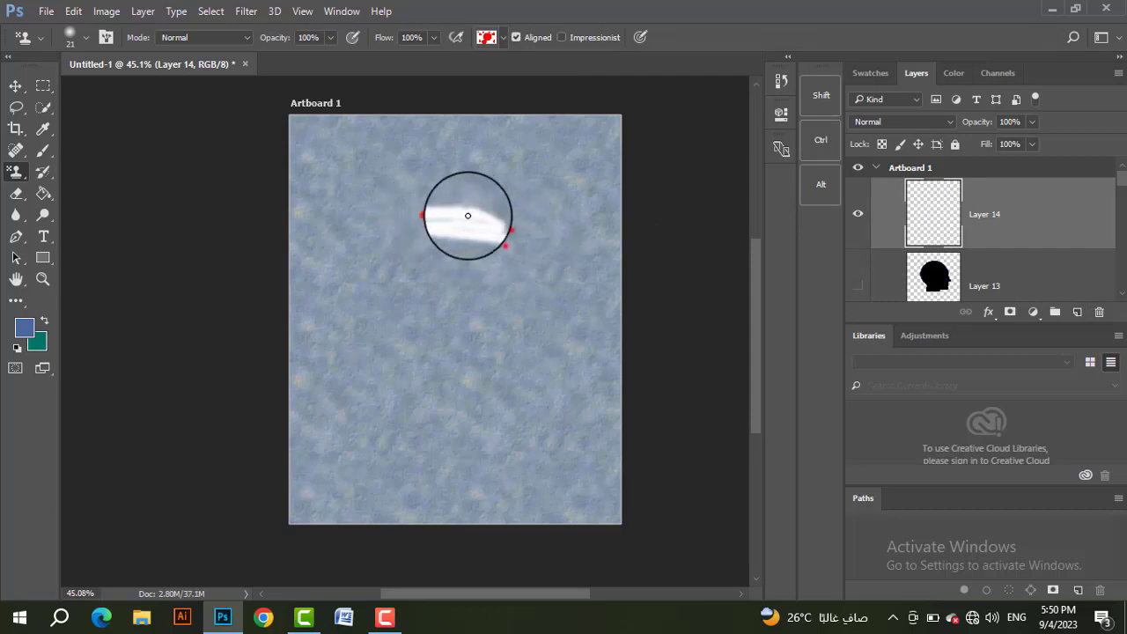
mouse_move(466, 215)
left_mouse_down()
mouse_move(48, 132)
mouse_move(4, 141)
mouse_move(621, 289)
mouse_move(495, 230)
mouse_move(398, 221)
mouse_move(432, 226)
left_mouse_up()
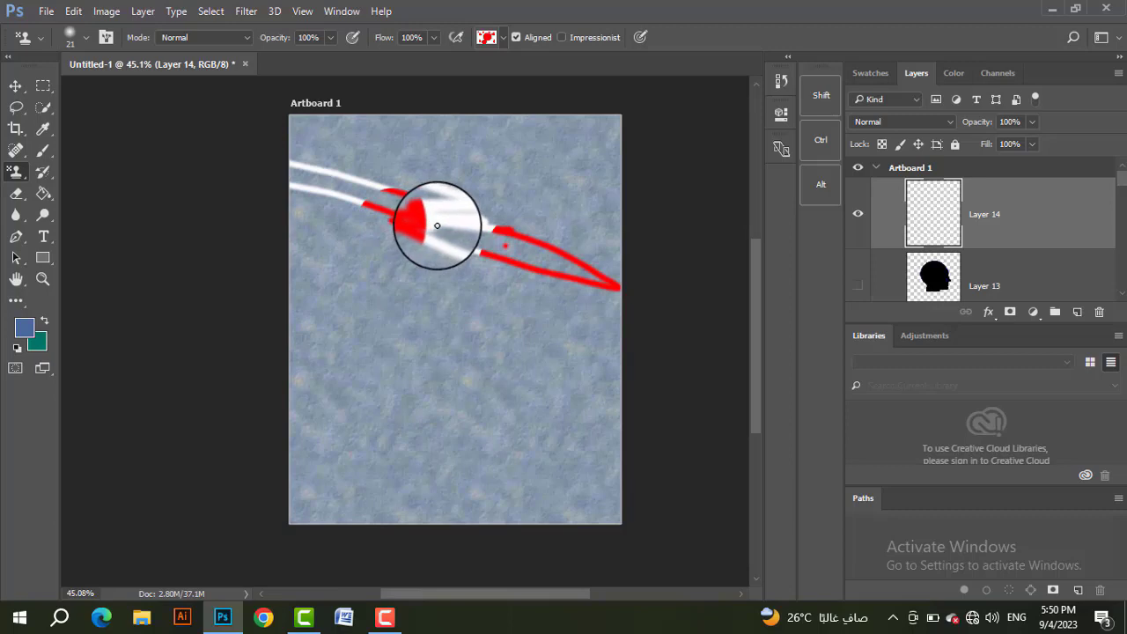
Step: Enlarge the Pattern Stamp brush up to 500 px and paint the red splatter pattern over most of the artboard on Layer 14
mouse_move(437, 225)
left_mouse_down()
mouse_move(468, 225)
mouse_move(741, 285)
mouse_move(494, 226)
left_mouse_up()
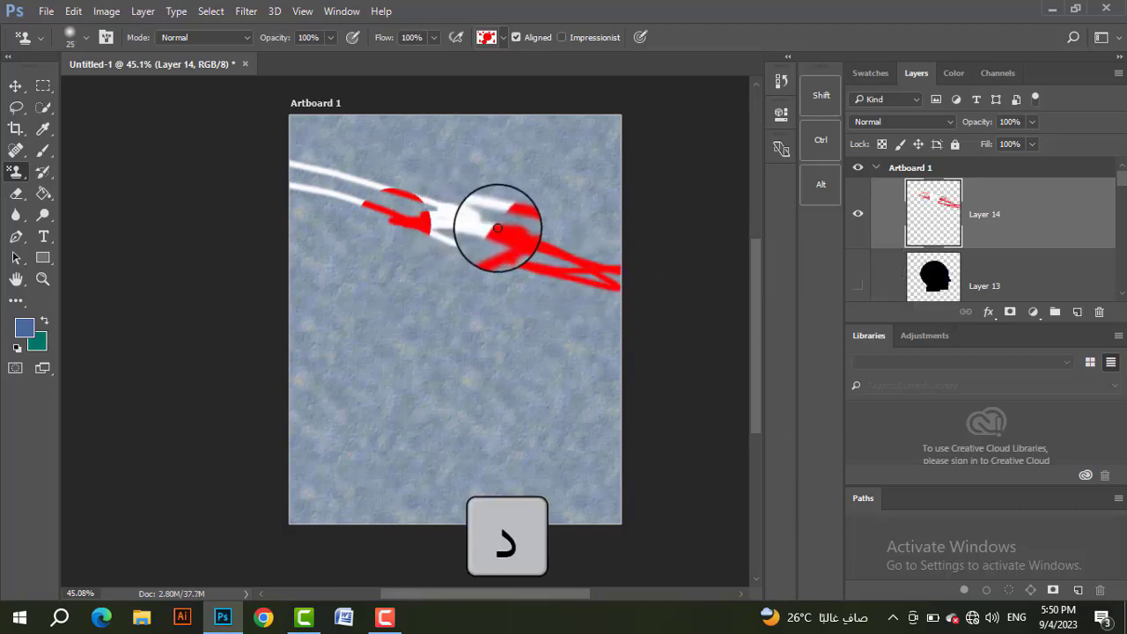
key("]")
mouse_move(549, 204)
left_mouse_down()
mouse_move(357, 217)
mouse_move(638, 165)
mouse_move(368, 176)
mouse_move(351, 201)
mouse_move(697, 222)
mouse_move(437, 262)
mouse_move(487, 262)
mouse_move(305, 276)
mouse_move(540, 292)
mouse_move(556, 316)
mouse_move(582, 315)
mouse_move(585, 288)
mouse_move(599, 281)
mouse_move(569, 212)
mouse_move(614, 310)
mouse_move(588, 257)
left_mouse_up()
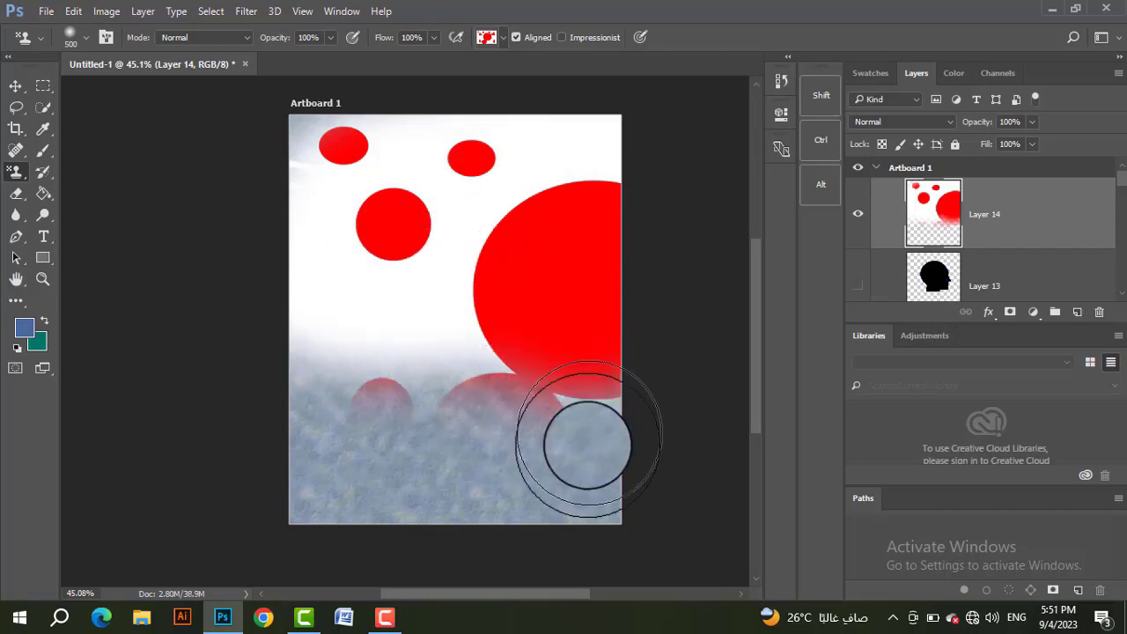
mouse_move(571, 452)
left_mouse_down()
mouse_move(609, 518)
mouse_move(602, 508)
left_mouse_up()
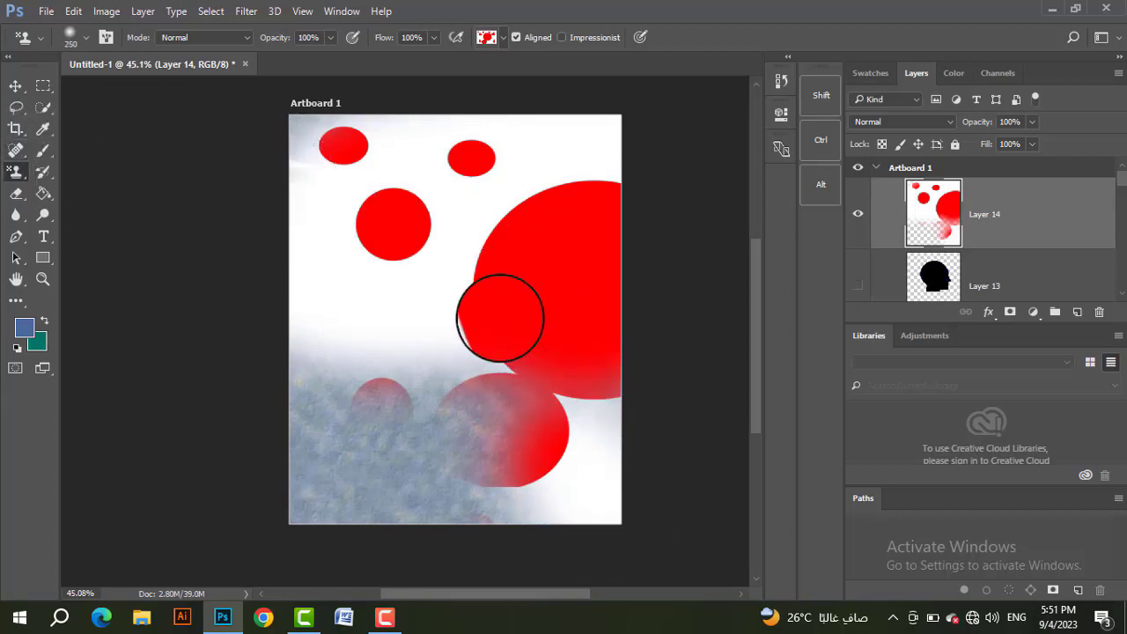
Step: Switch the Pattern Stamp to the grey woven texture pattern and reduce the brush size to 175 px
left_click(486, 37)
left_click(488, 115)
key("bracketleft")
key("bracketleft")
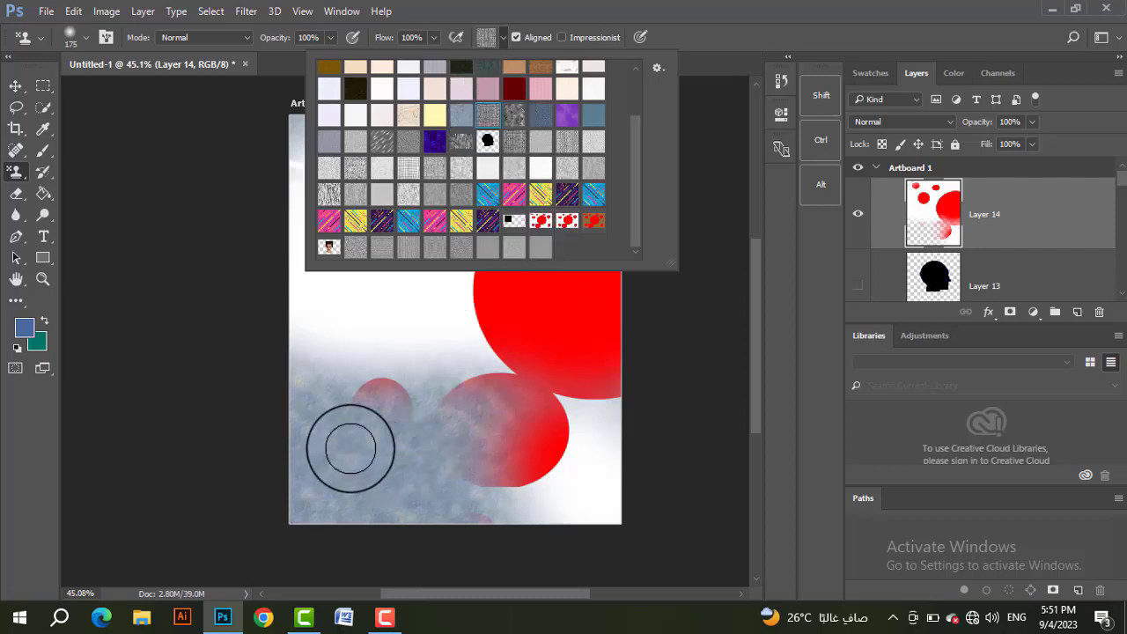
left_click(350, 448)
mouse_move(375, 391)
left_mouse_down()
mouse_move(637, 382)
mouse_move(322, 370)
mouse_move(315, 352)
mouse_move(424, 419)
mouse_move(372, 448)
mouse_move(625, 466)
mouse_move(599, 498)
mouse_move(310, 507)
mouse_move(244, 478)
left_mouse_up()
mouse_move(558, 320)
left_mouse_down()
mouse_move(606, 348)
mouse_move(270, 342)
left_mouse_up()
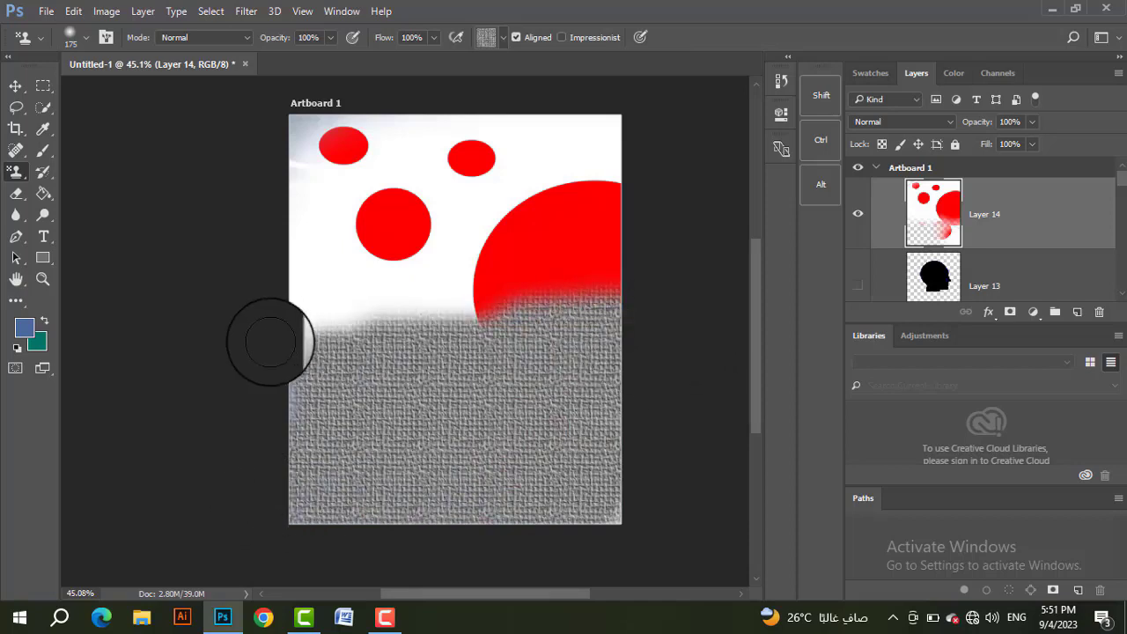
key("ctrl+z")
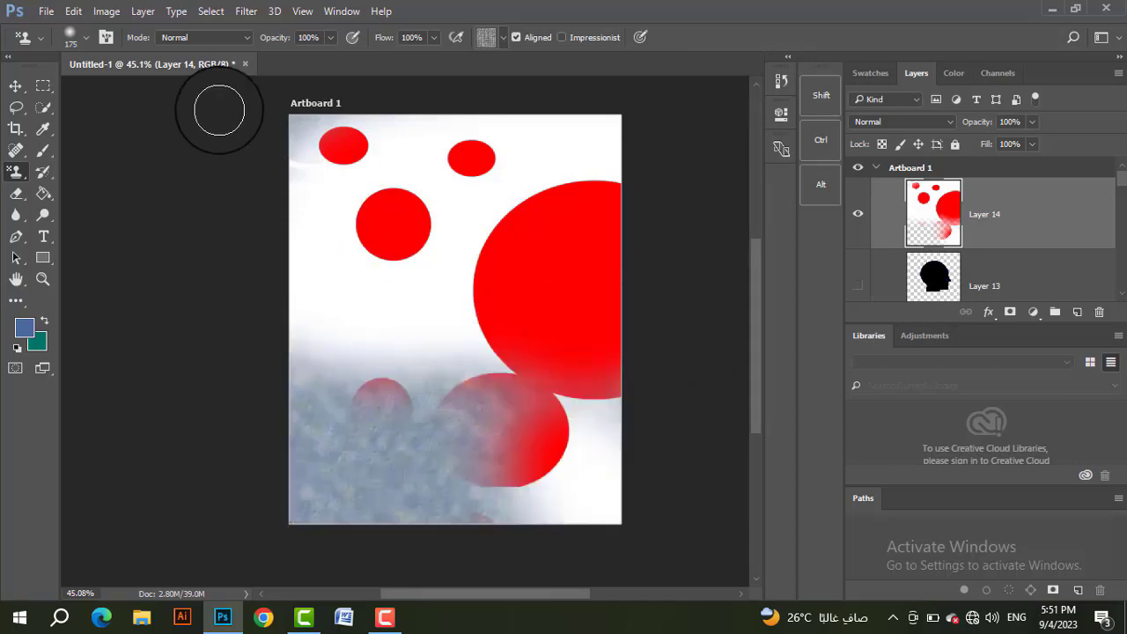
Step: Paint the woven texture over the lower part of the artboard with the soft 175 px Pattern Stamp brush
left_click(82, 40)
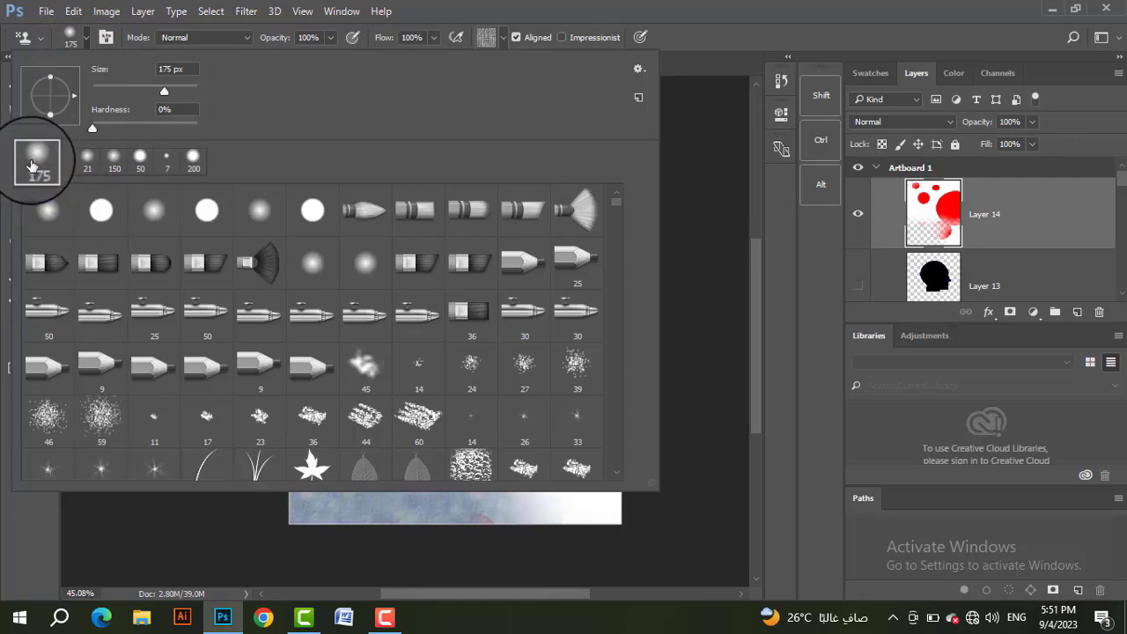
left_click(753, 28)
mouse_move(343, 399)
left_mouse_down()
mouse_move(677, 479)
mouse_move(449, 489)
mouse_move(583, 491)
mouse_move(516, 390)
mouse_move(531, 396)
left_mouse_up()
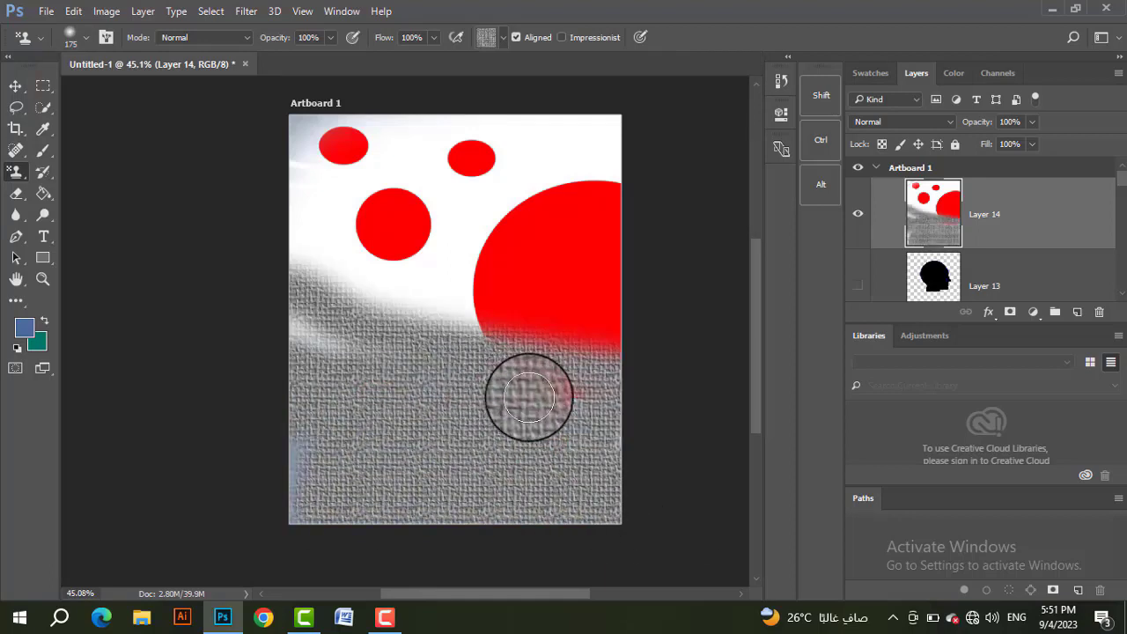
Step: Activate the Gradient tool, add a new layer above Layer 14 and hide the painted and patterned layers below it
left_click_drag(43, 193, 89, 193)
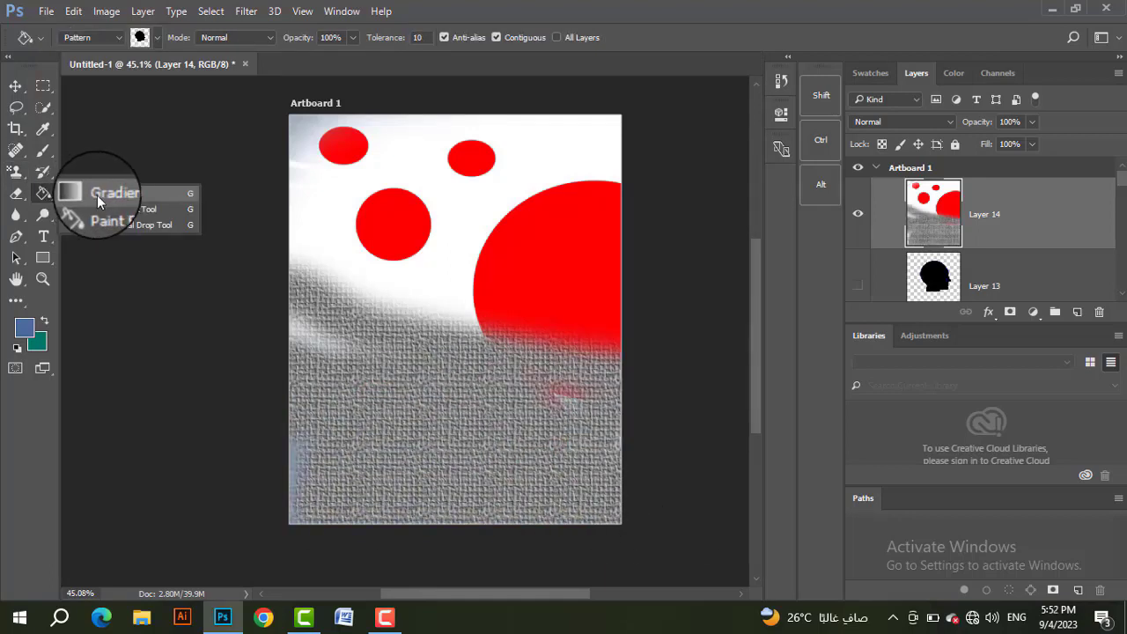
left_click(89, 194)
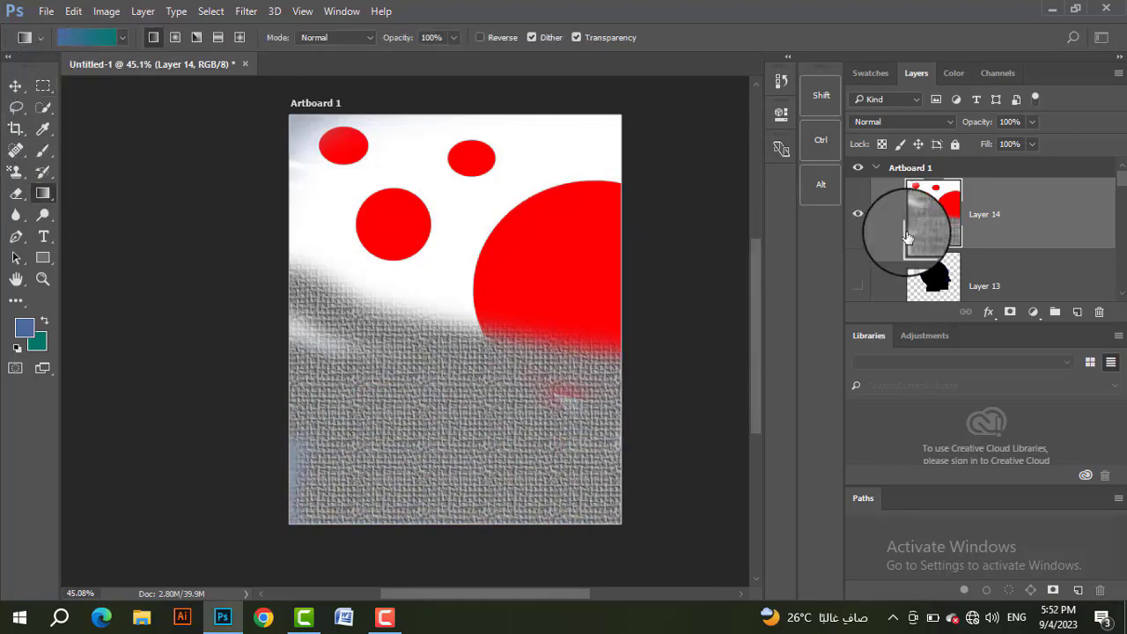
left_click(1077, 312)
left_click(852, 287)
scroll(859, 255, "down", 5)
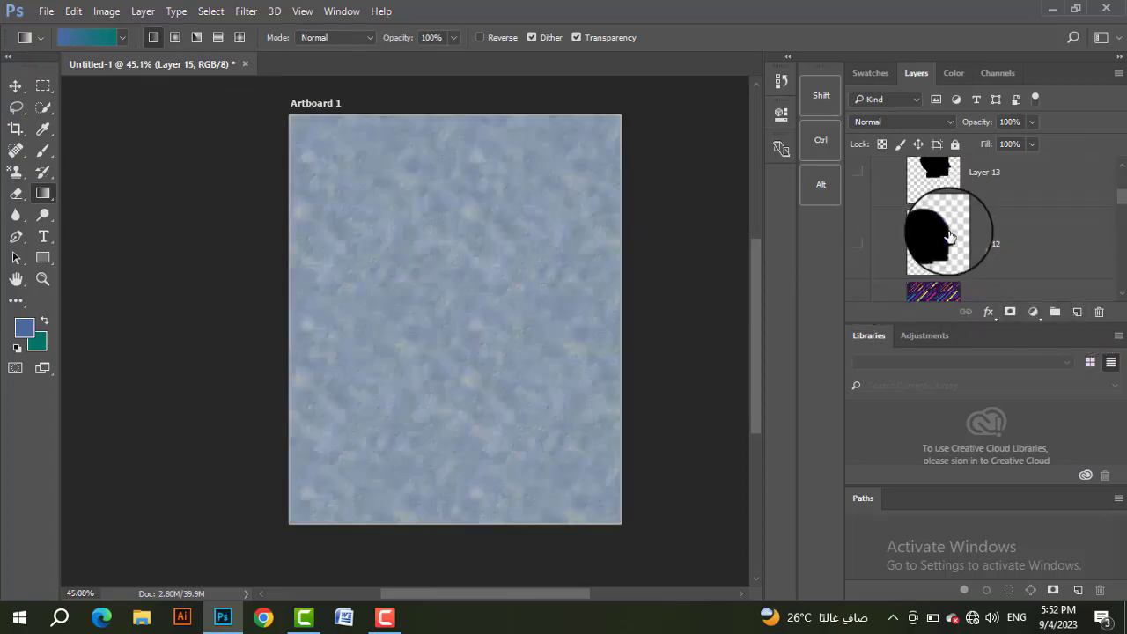
left_click(856, 244)
scroll(925, 249, "down", 2)
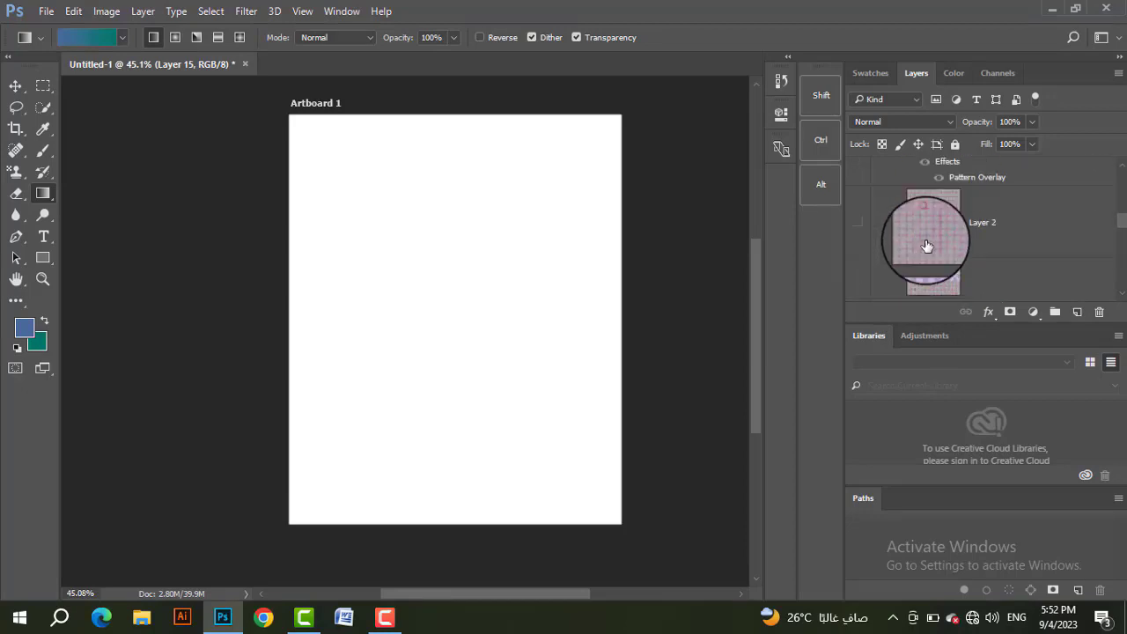
scroll(933, 238, "up", 5)
scroll(941, 225, "up", 5)
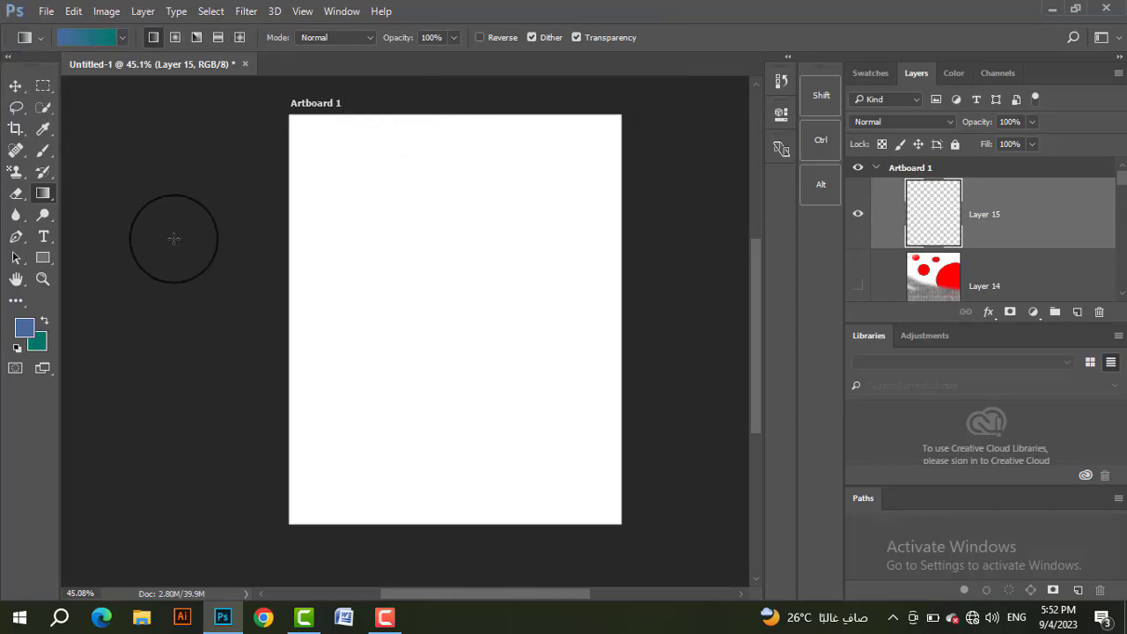
Step: Fill Layer 15 with the Yellow-Green, Red-Violet linear gradient, running straight down from the artboard's upper edge to past its middle
left_click(87, 36)
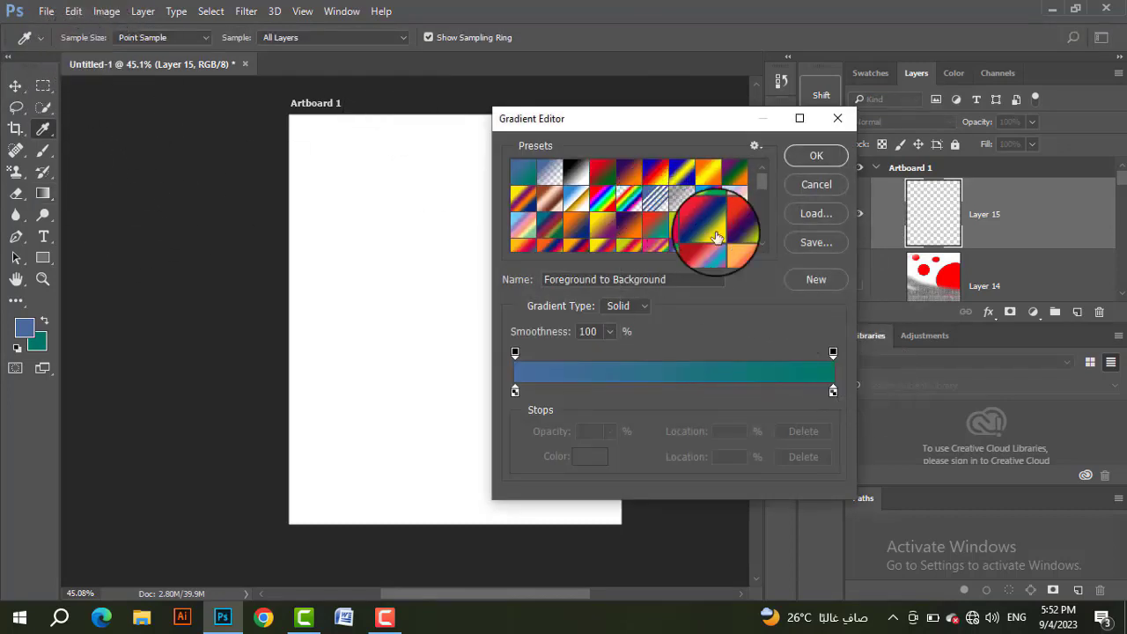
left_click(684, 230)
left_click(817, 155)
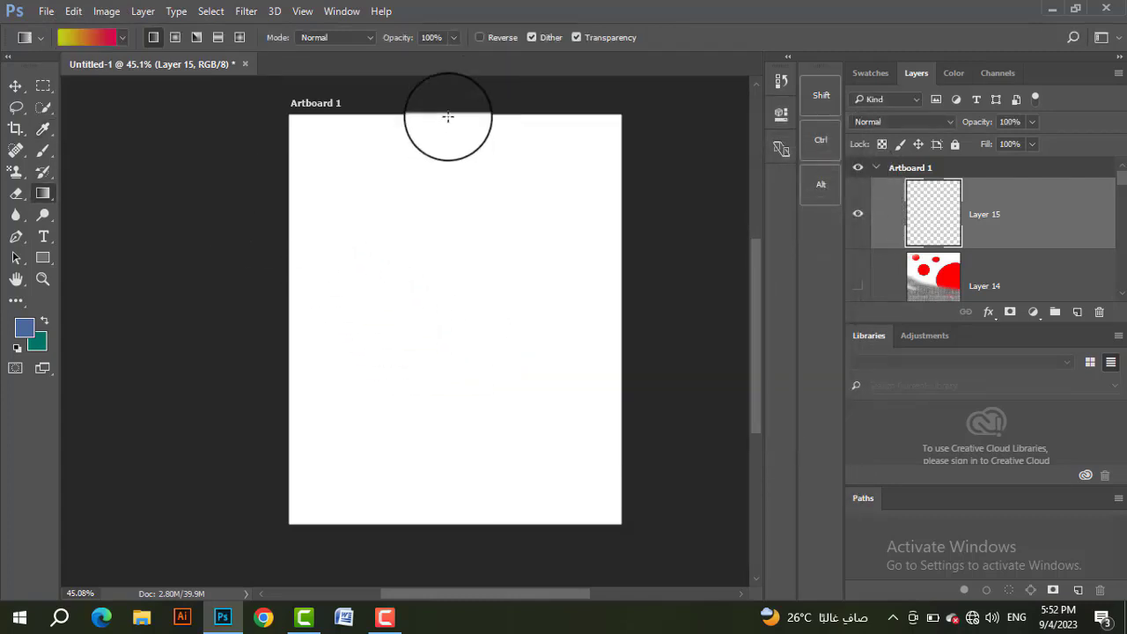
left_click_drag(447, 117, 458, 370)
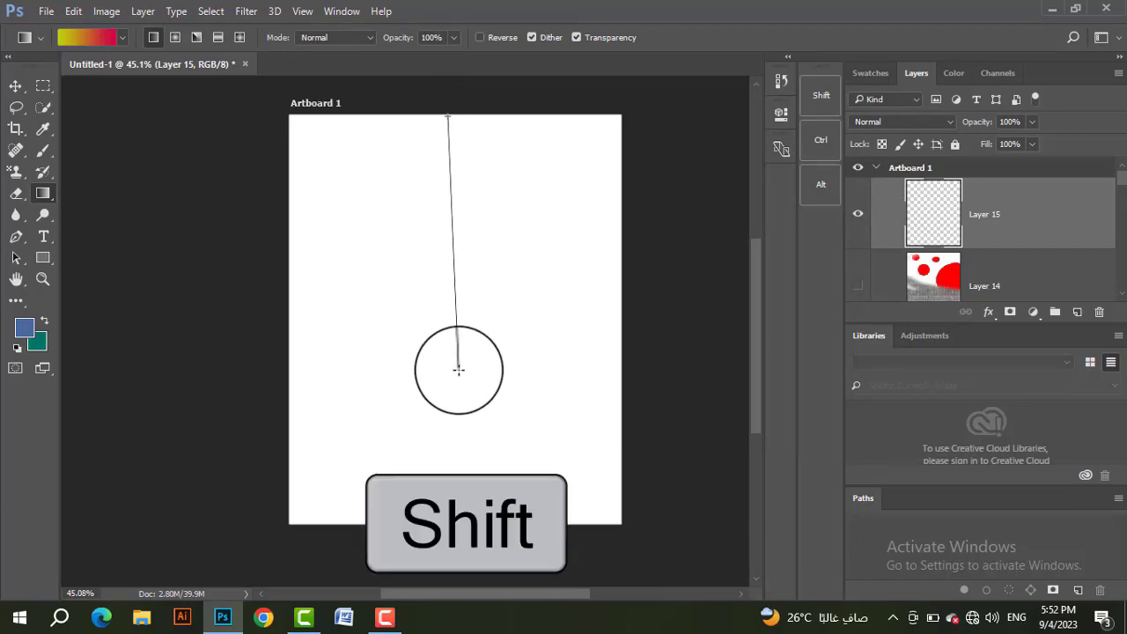
left_click_drag(457, 370, 459, 369)
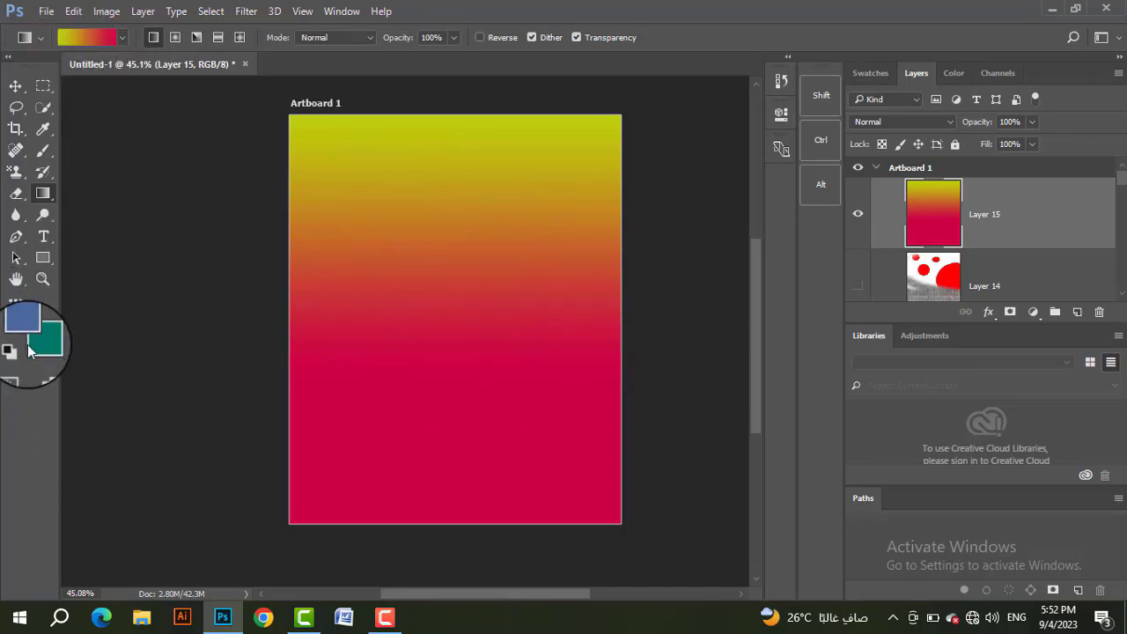
Step: Refill Layer 15 with the Foreground to Background linear gradient, running straight down from the artboard's upper edge to past its middle
left_click(76, 39)
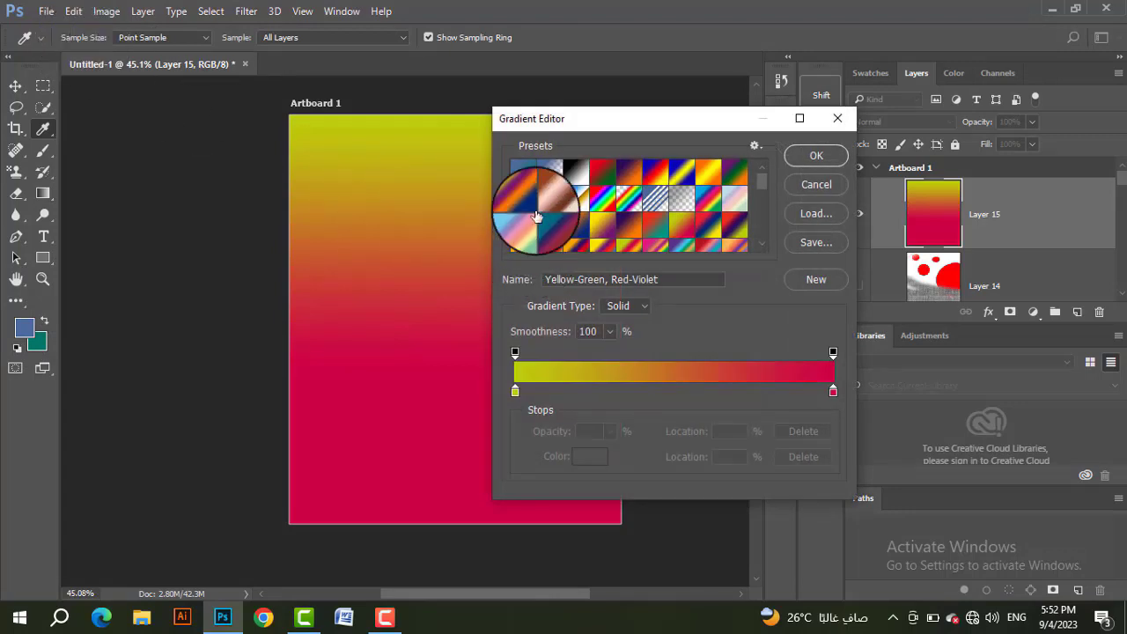
left_click(522, 171)
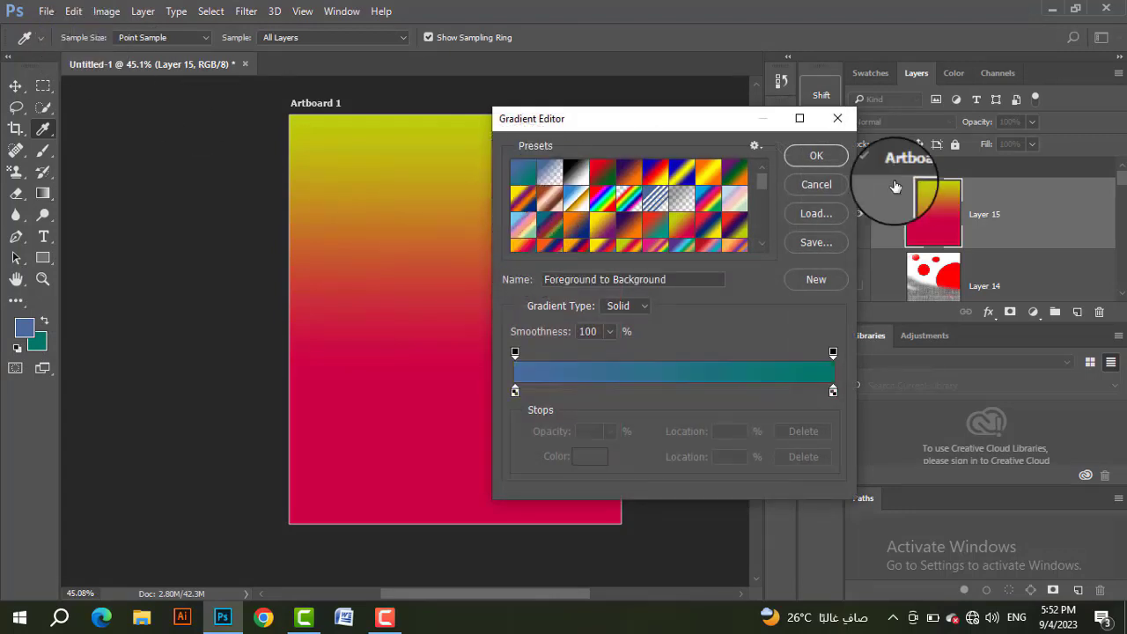
left_click(819, 156)
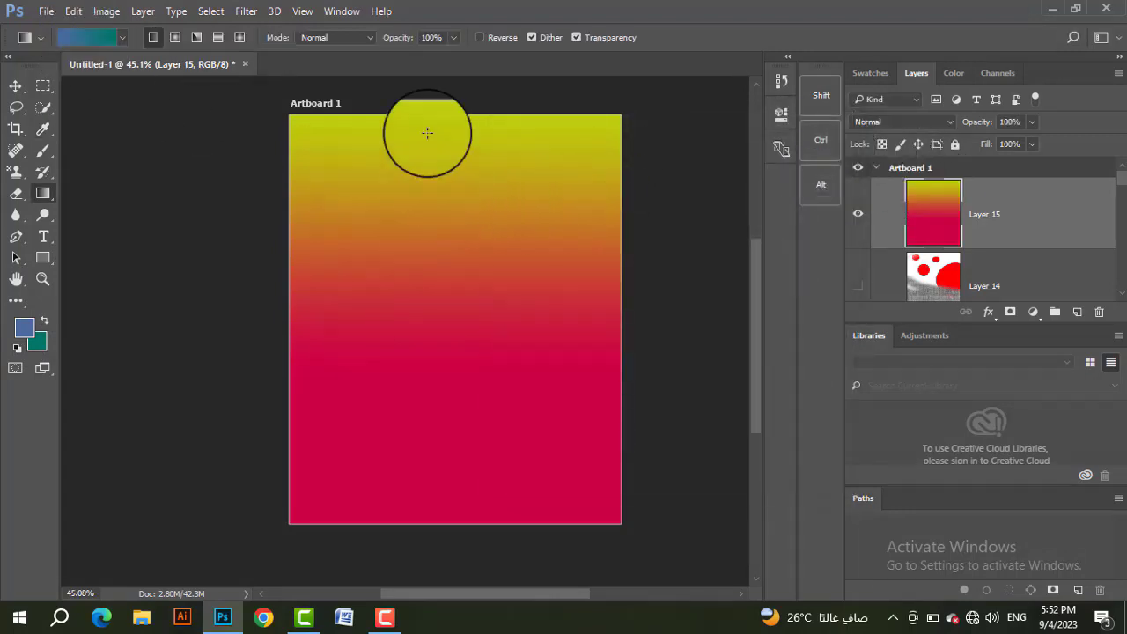
left_click_drag(443, 114, 477, 343)
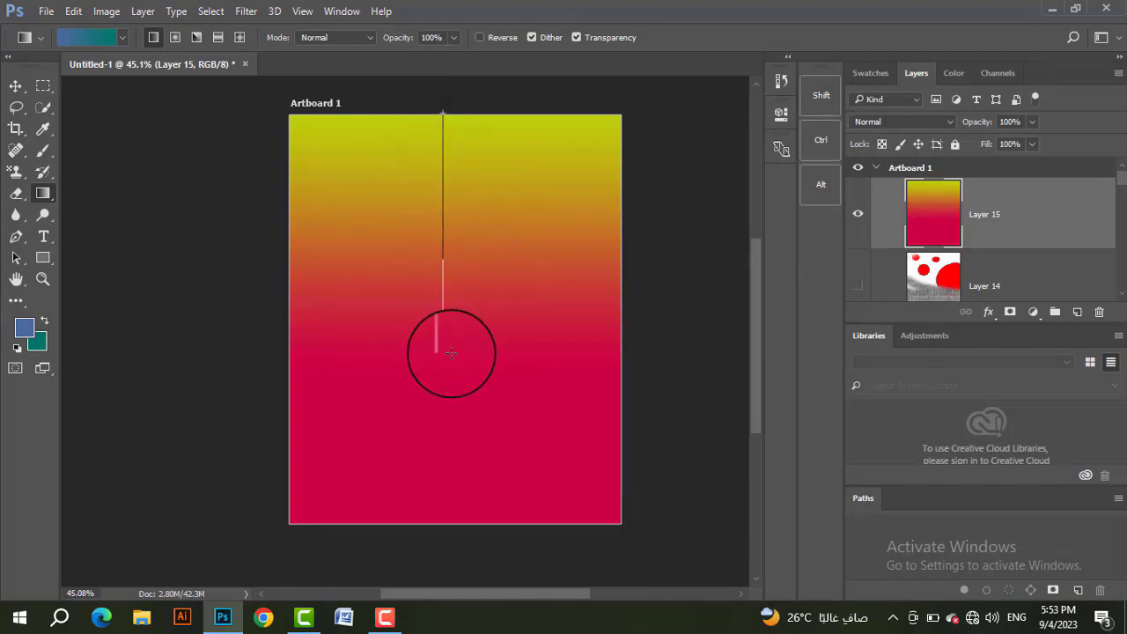
left_click_drag(451, 353, 451, 353)
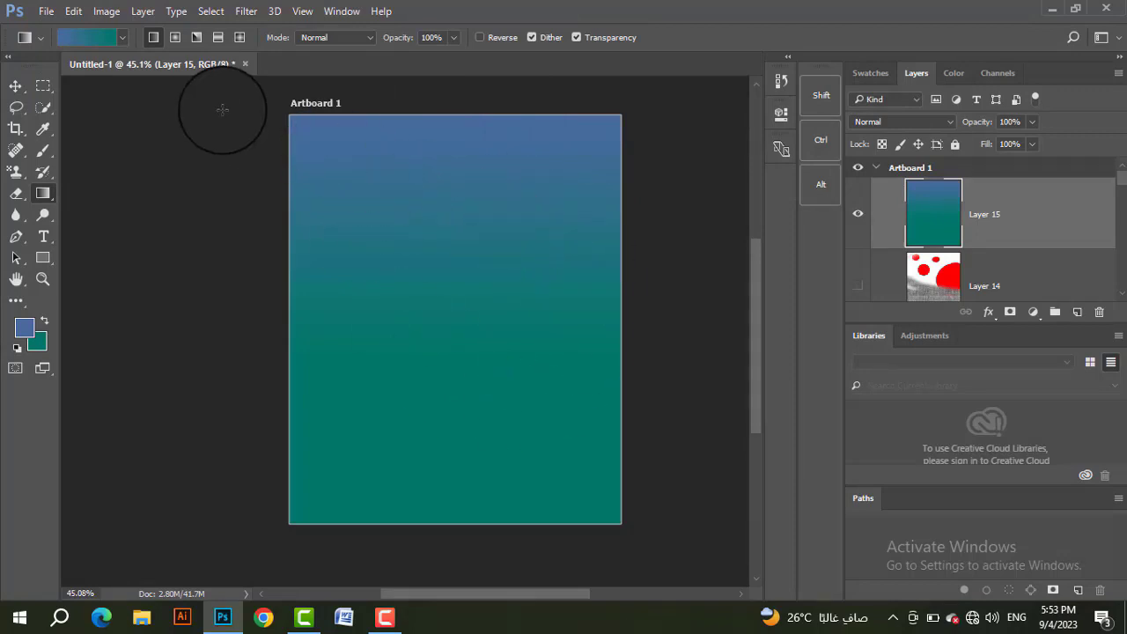
left_click(98, 37)
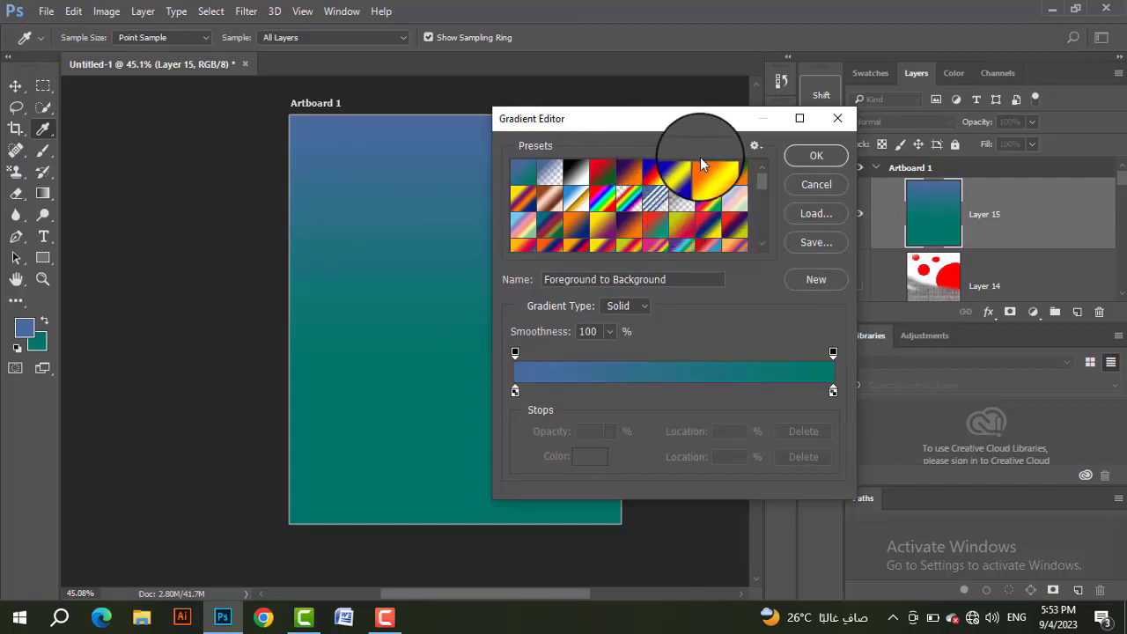
left_click(677, 194)
left_click(634, 222)
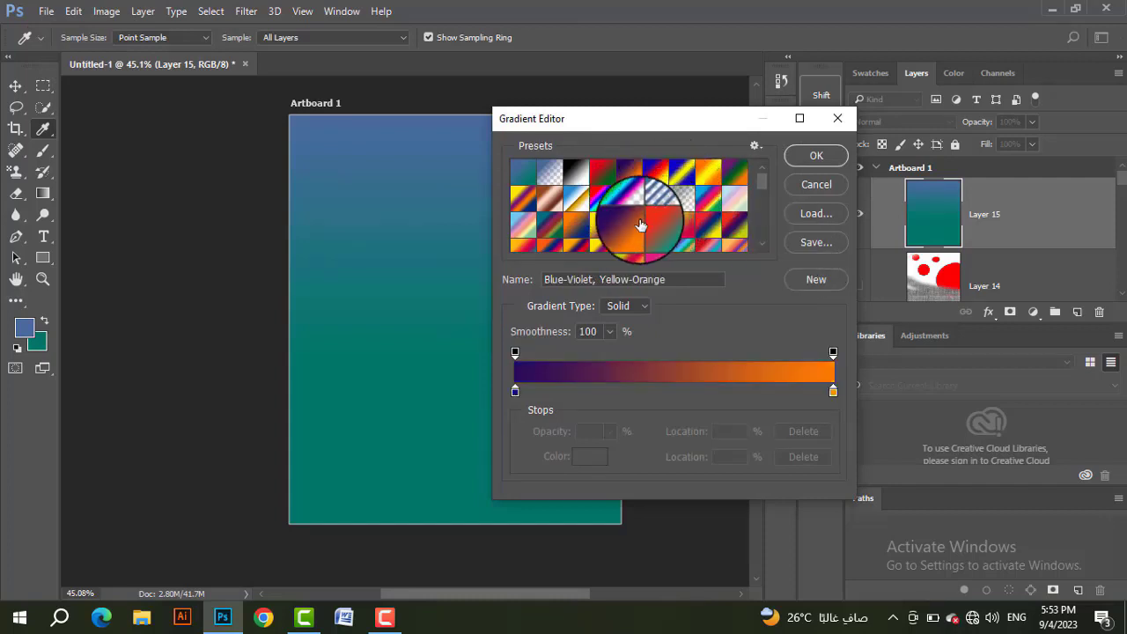
left_click(585, 232)
left_click(566, 230)
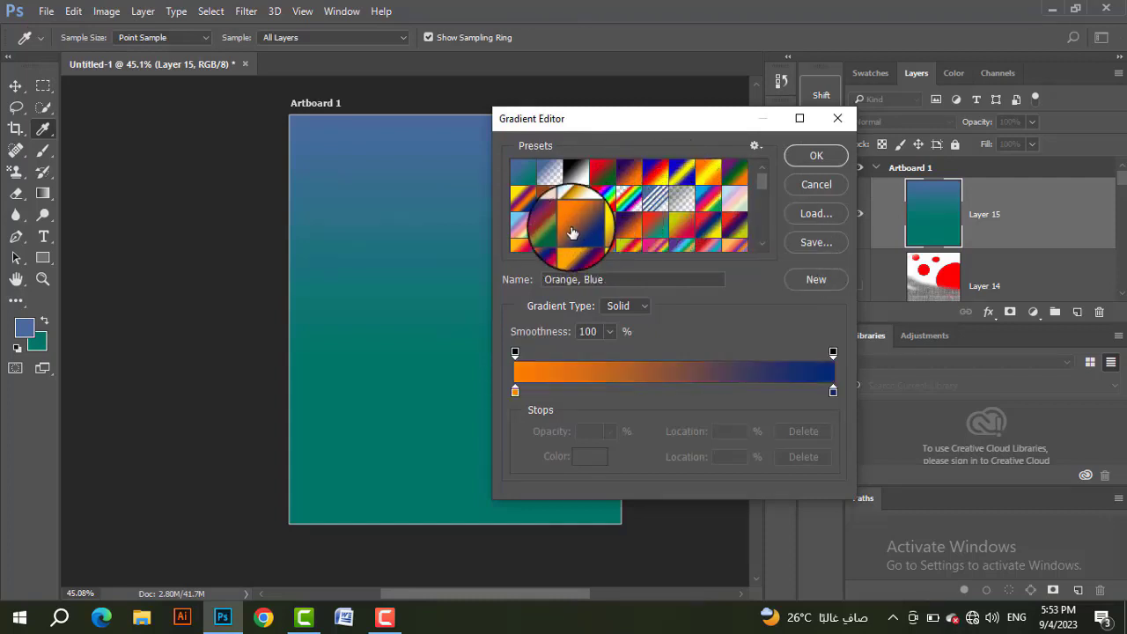
left_click(820, 189)
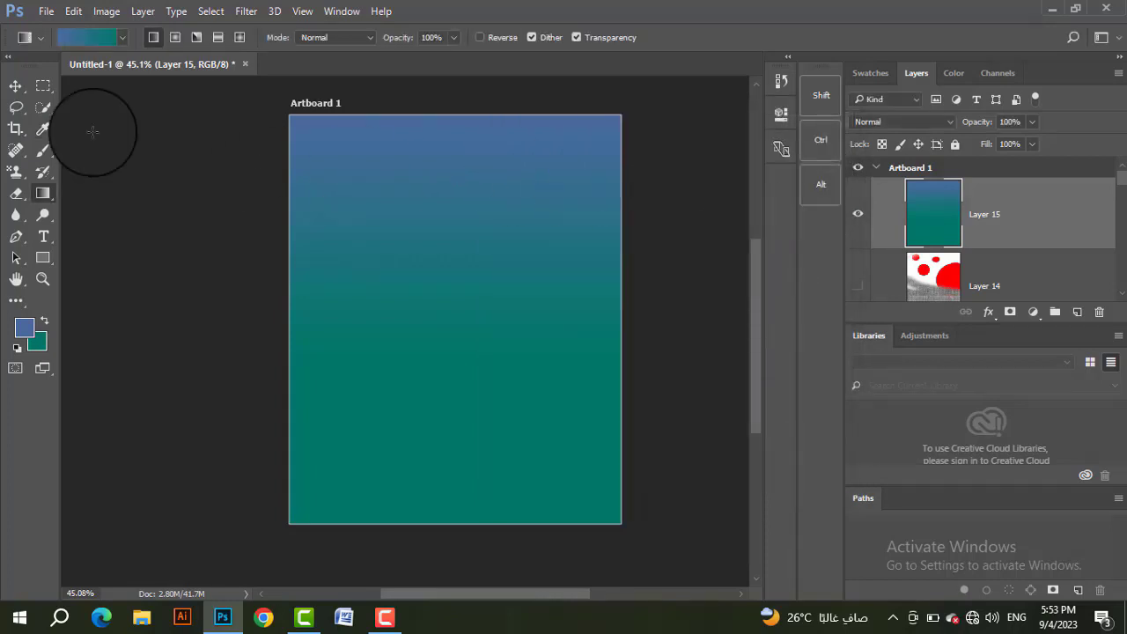
Step: Edit the Foreground to Background gradient and set its starting colour stop to bright green
left_click(101, 40)
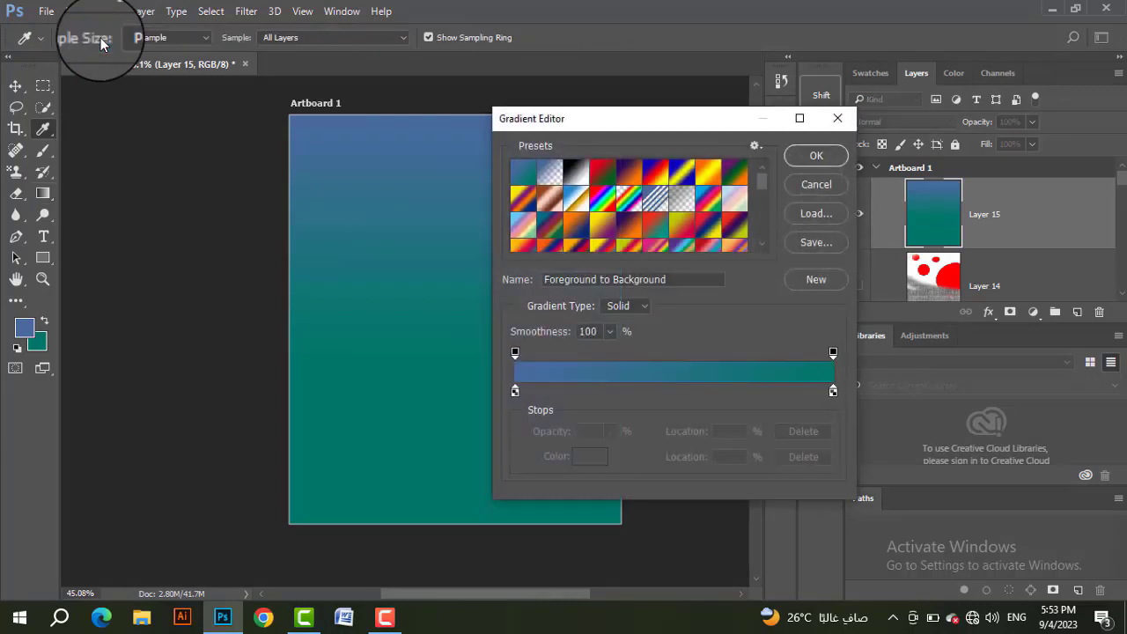
left_click(515, 393)
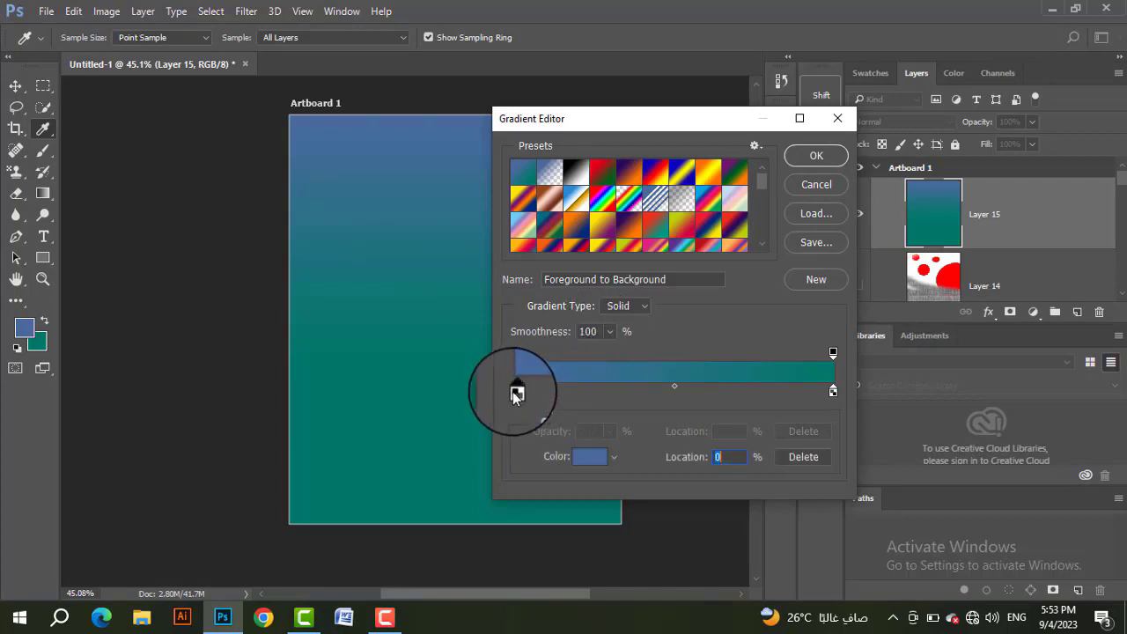
left_click(582, 458)
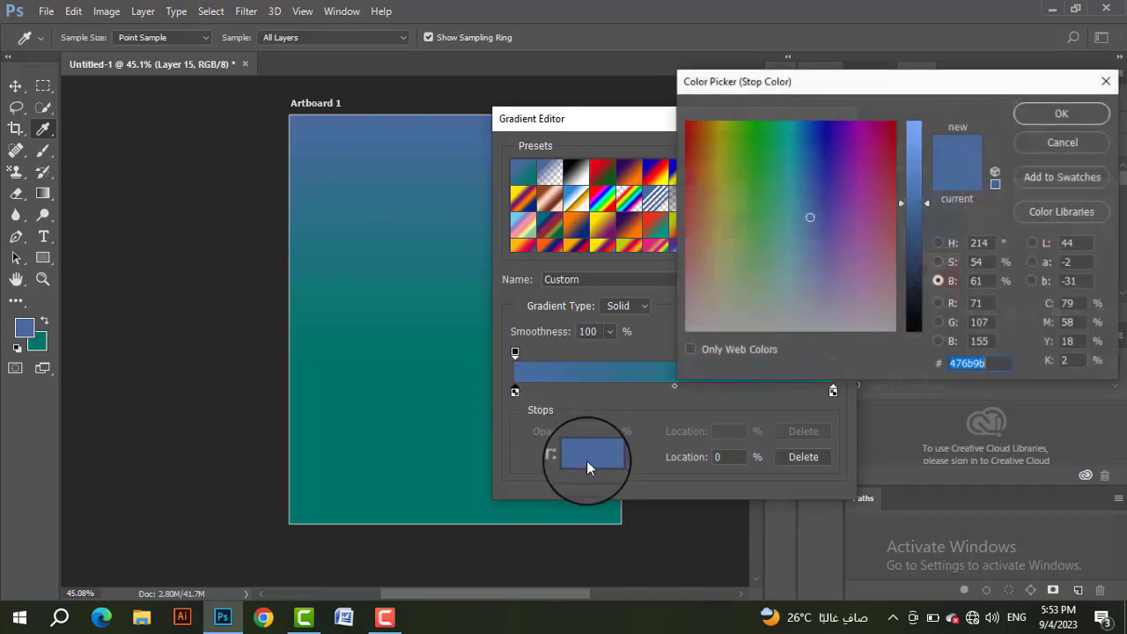
left_click(749, 139)
left_click(1062, 113)
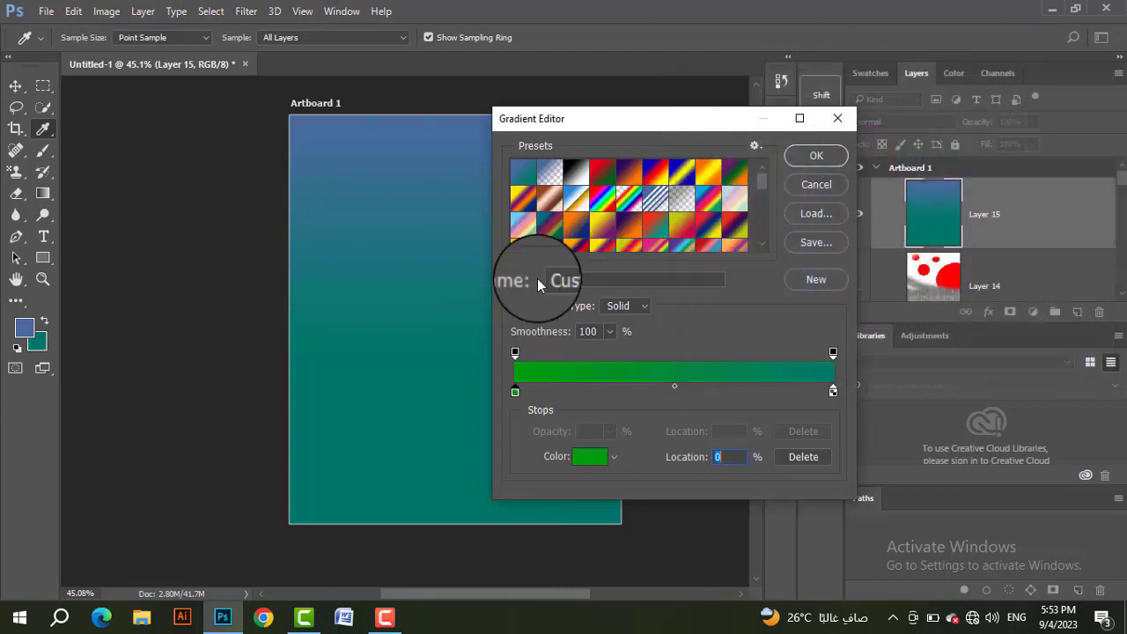
Step: Set the gradient's end colour stop at 100% to dark red, 780000
left_click(833, 392)
double_click(833, 391)
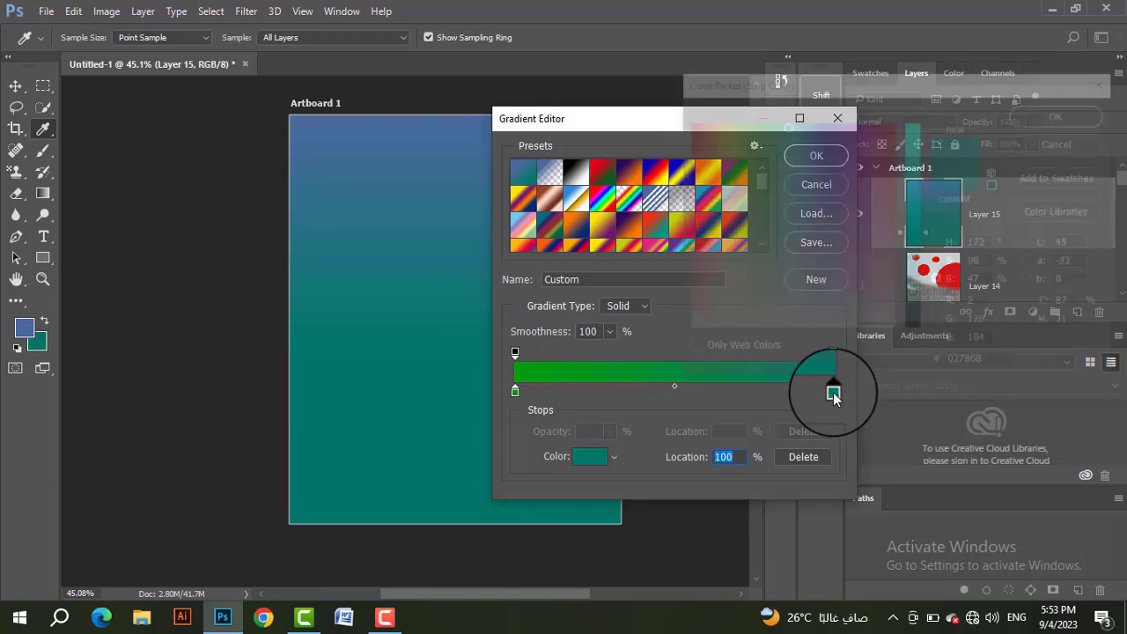
left_click(894, 121)
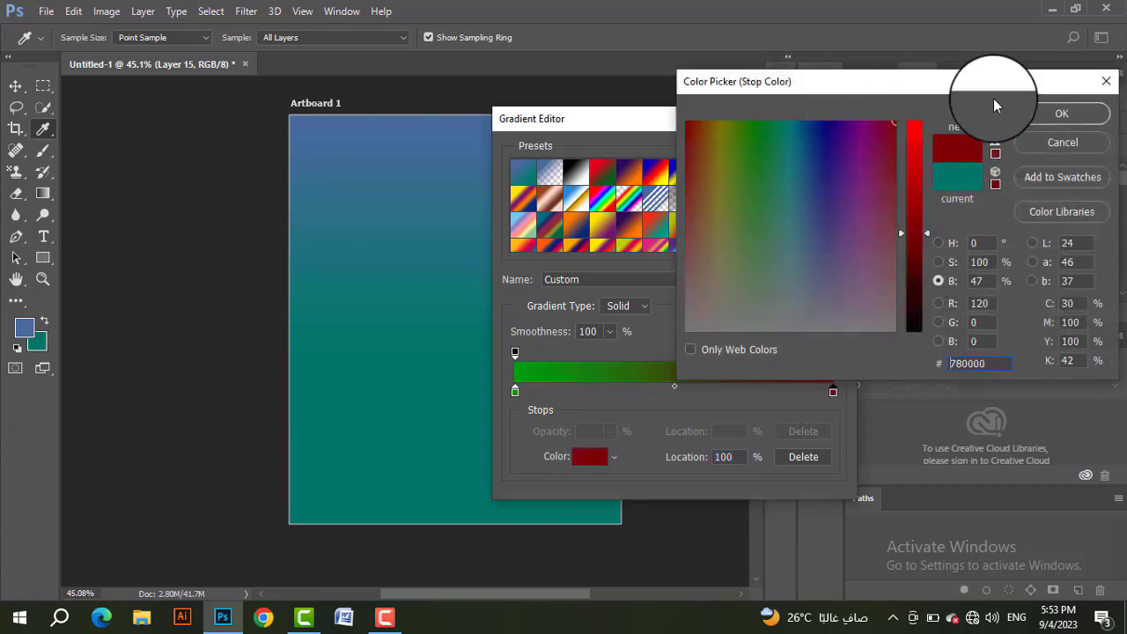
left_click(1032, 114)
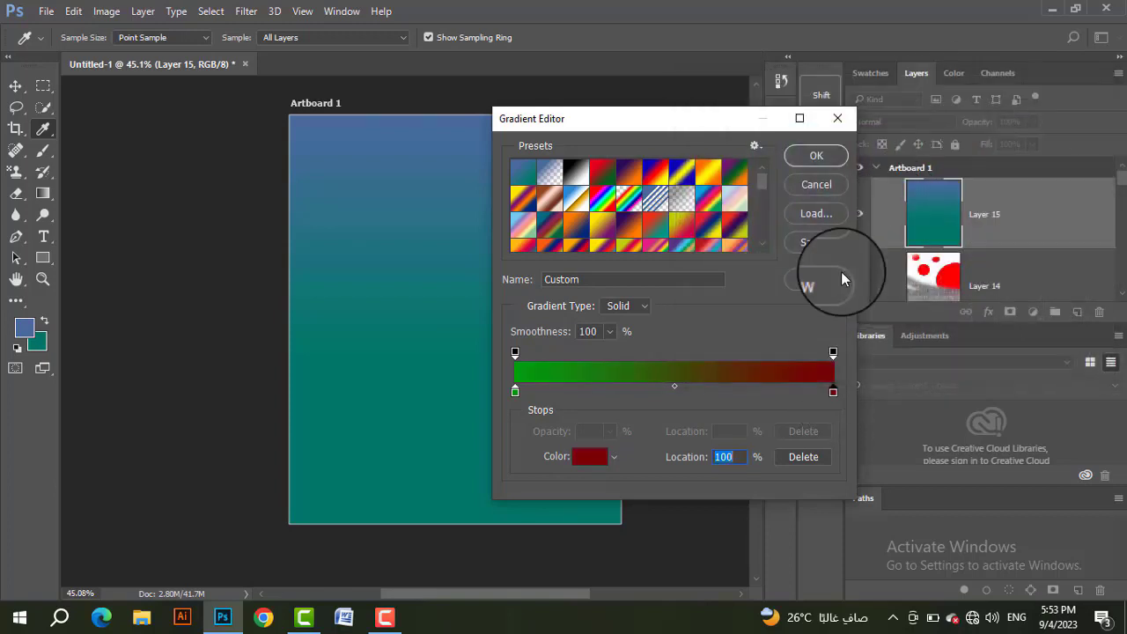
Step: Add a colour stop at 34% to the custom gradient and set it to grey, 787878
left_click(623, 392)
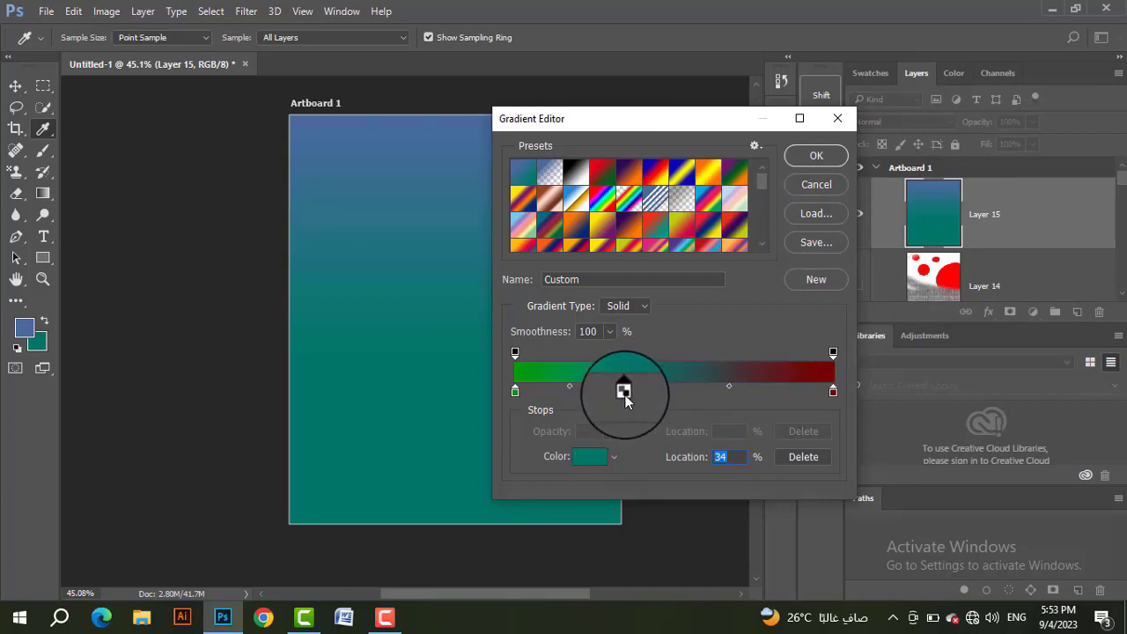
double_click(623, 392)
left_click_drag(731, 312, 714, 331)
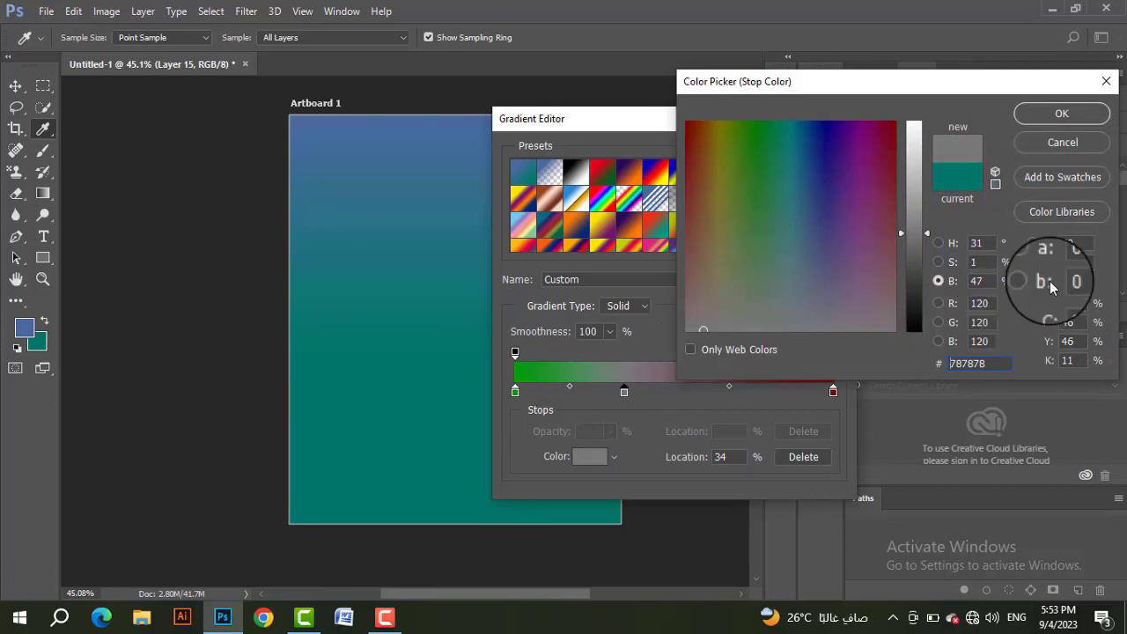
left_click(1056, 113)
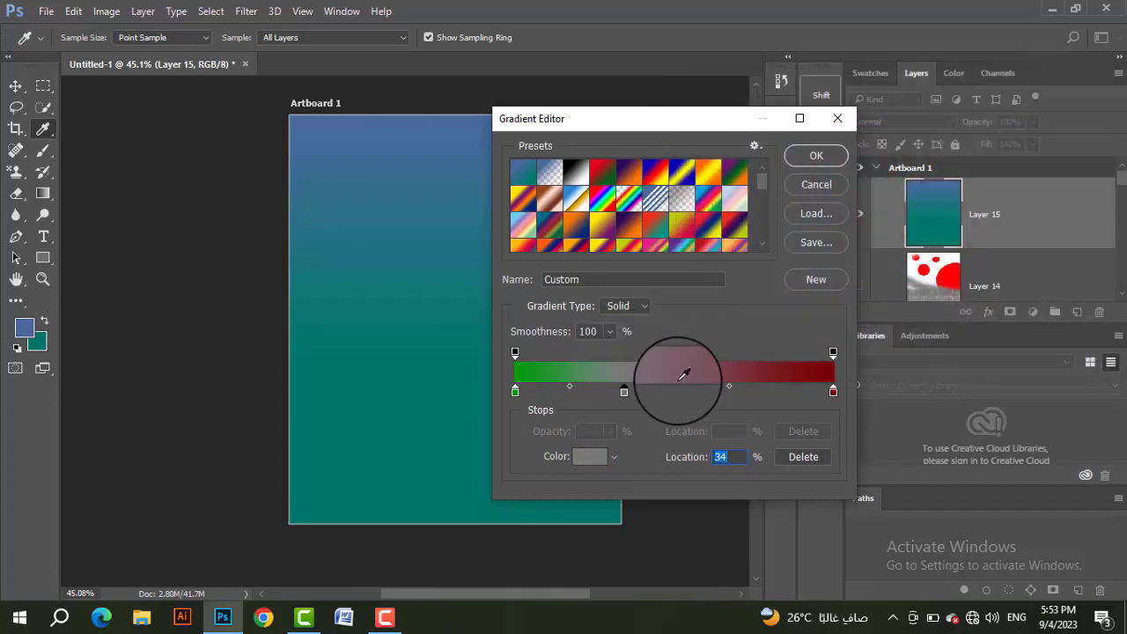
Step: Add teal colour stops at 64% and 79% to the gradient, and recolour the 79% stop to grey, 787878
left_click(767, 392)
left_click(719, 394)
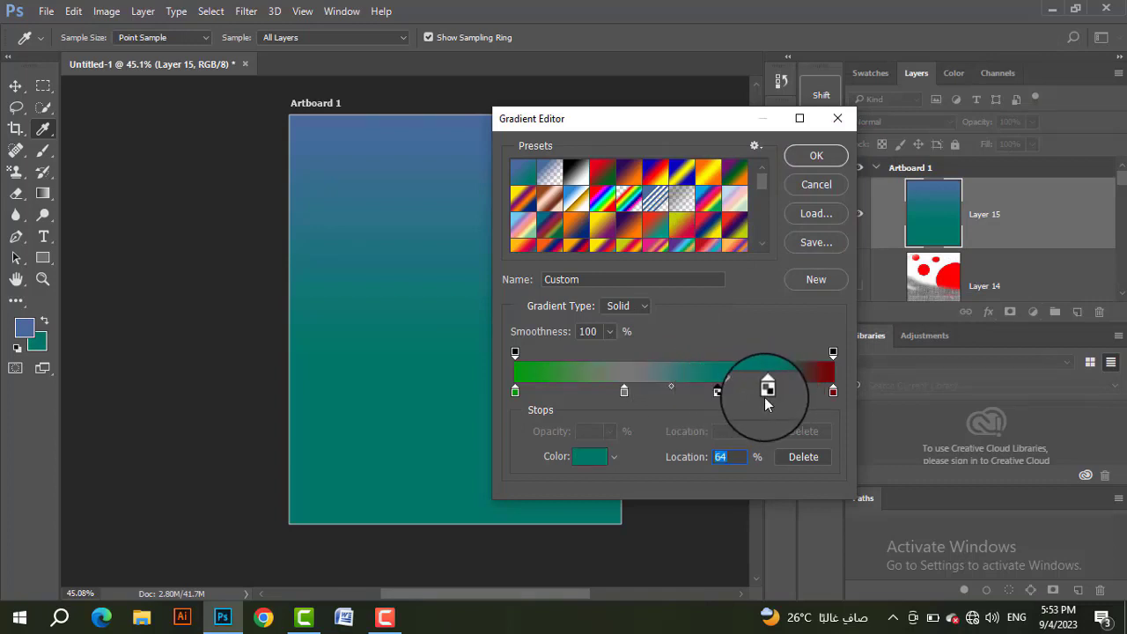
left_click(766, 391)
double_click(766, 392)
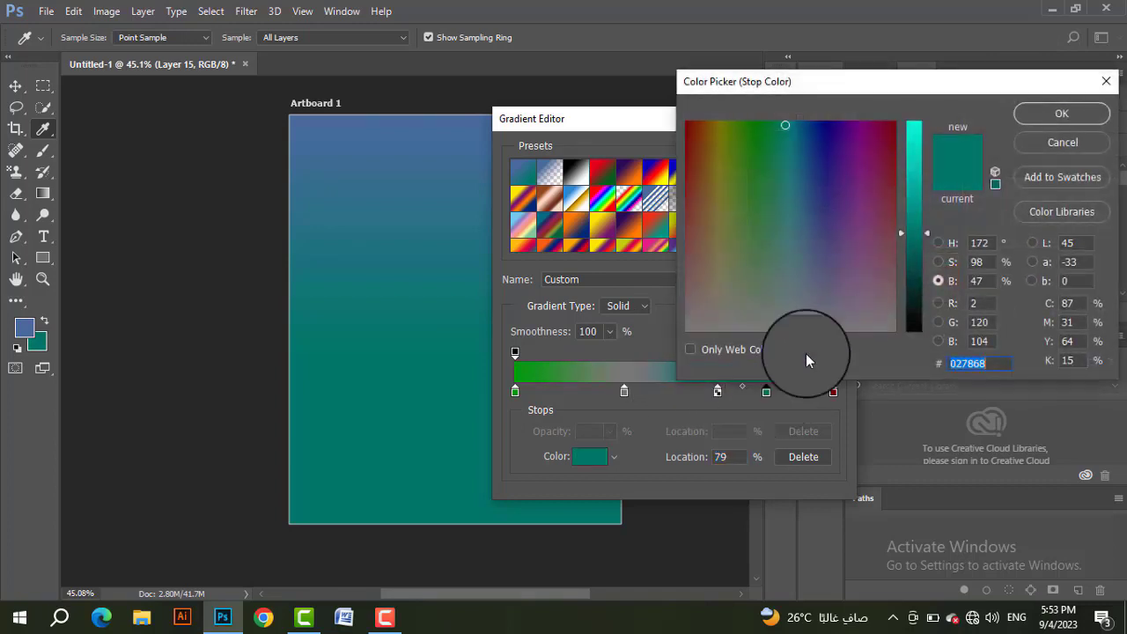
left_click_drag(868, 273, 858, 330)
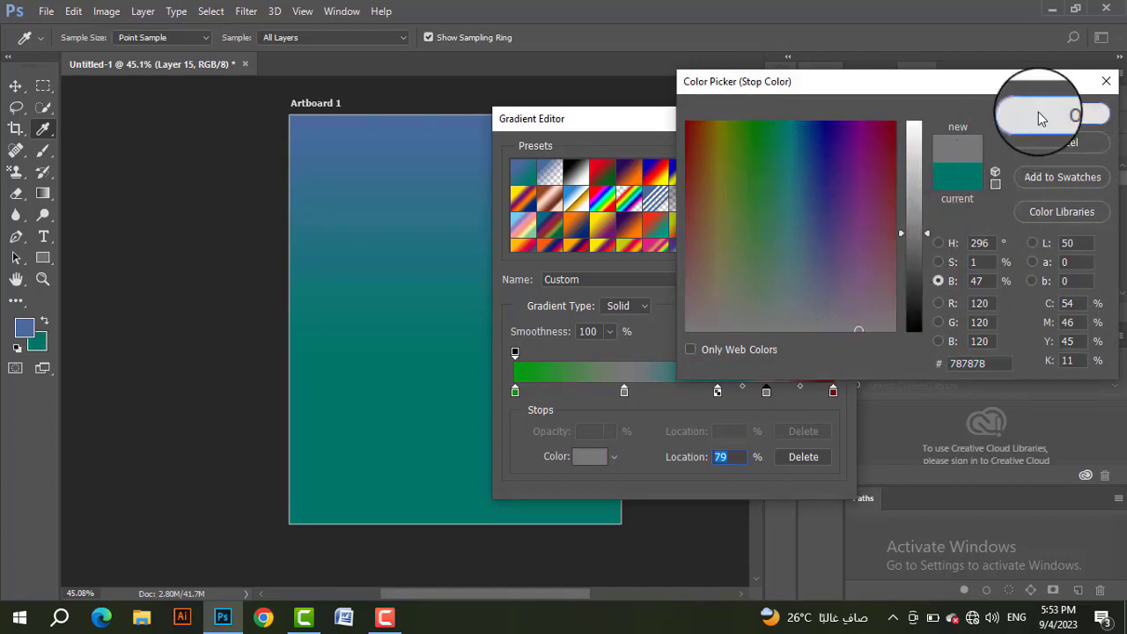
left_click(1038, 112)
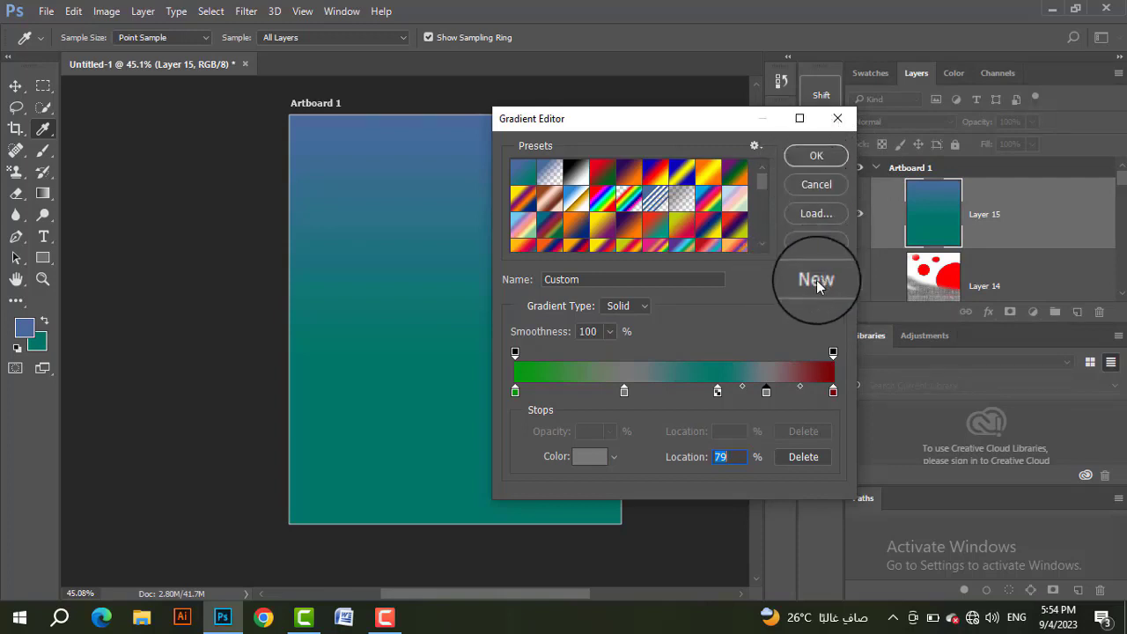
Step: Store the edited Custom gradient as a new preset at the end of the presets list
scroll(713, 203, "down", 5)
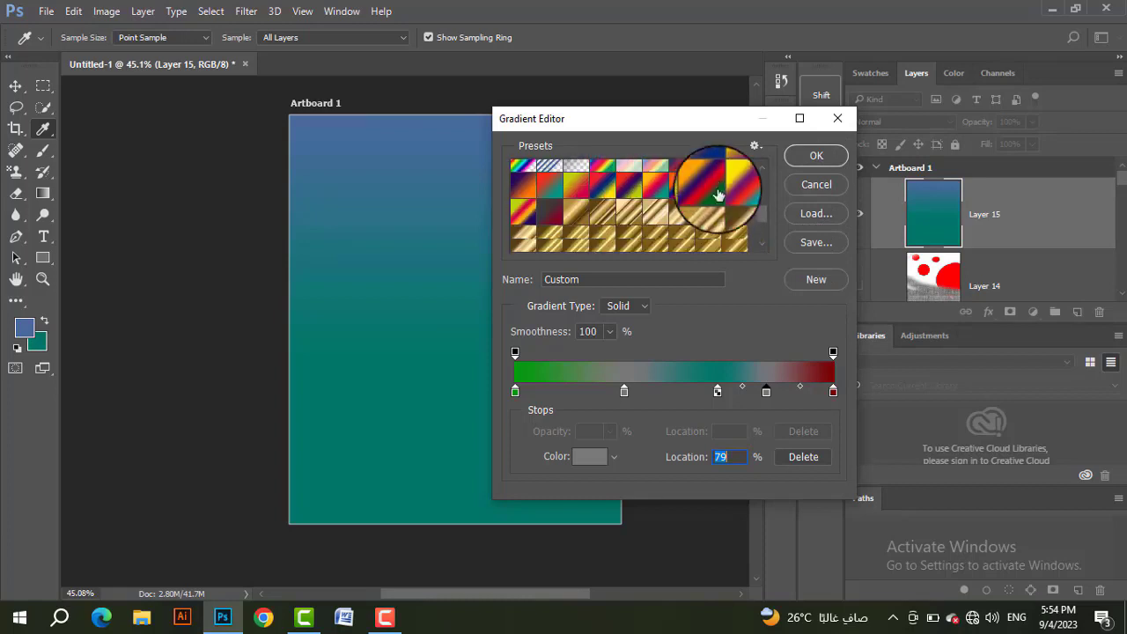
scroll(718, 193, "down", 3)
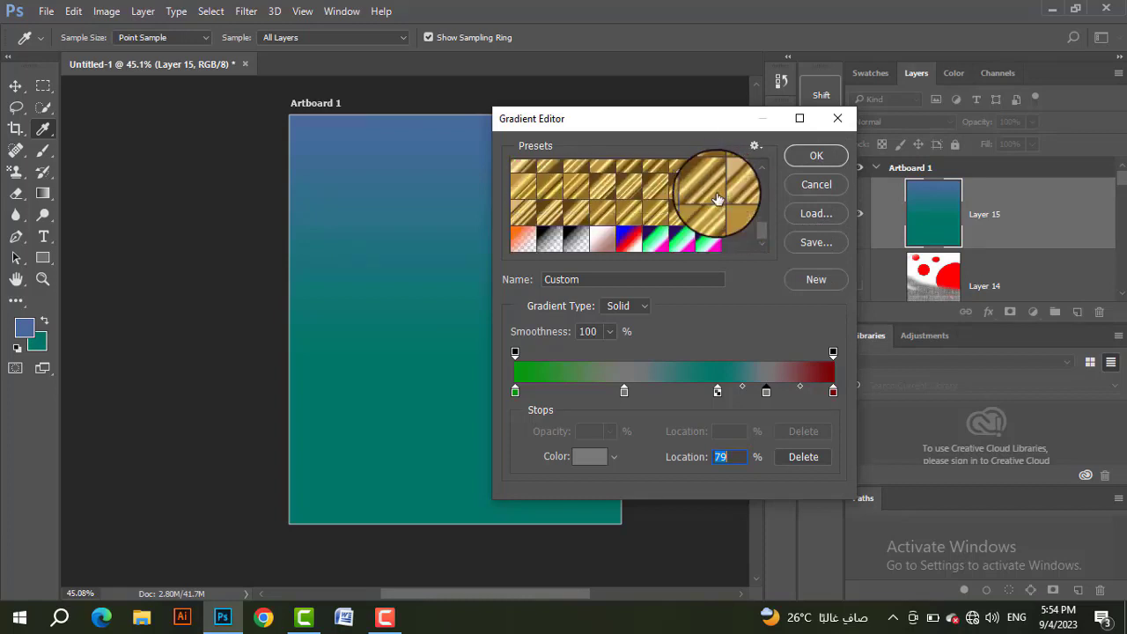
left_click(831, 282)
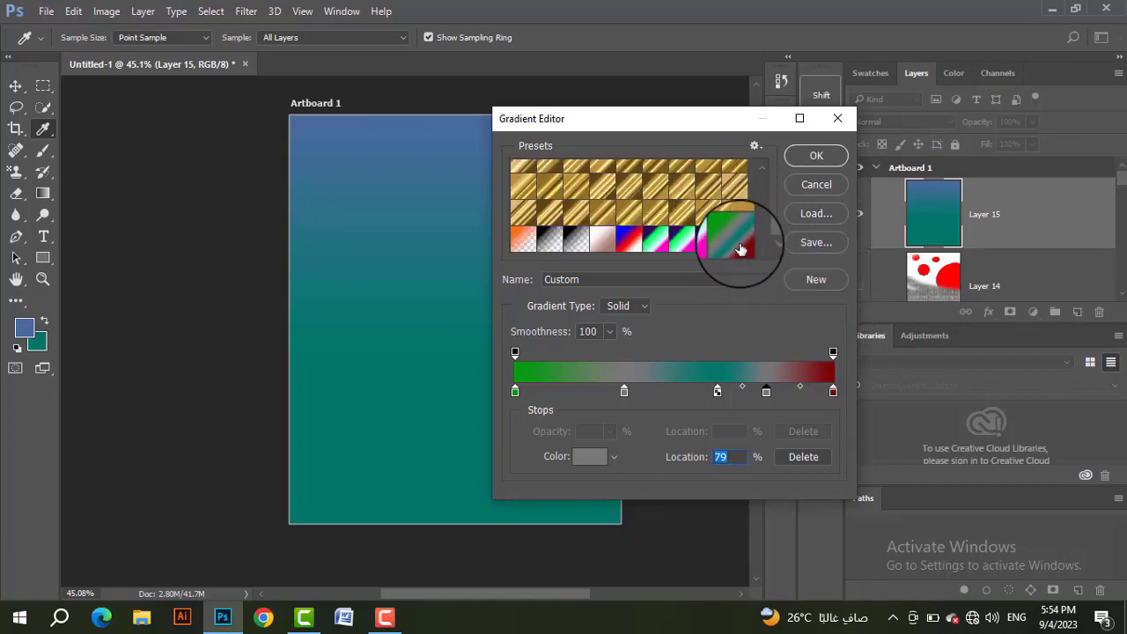
left_click(812, 242)
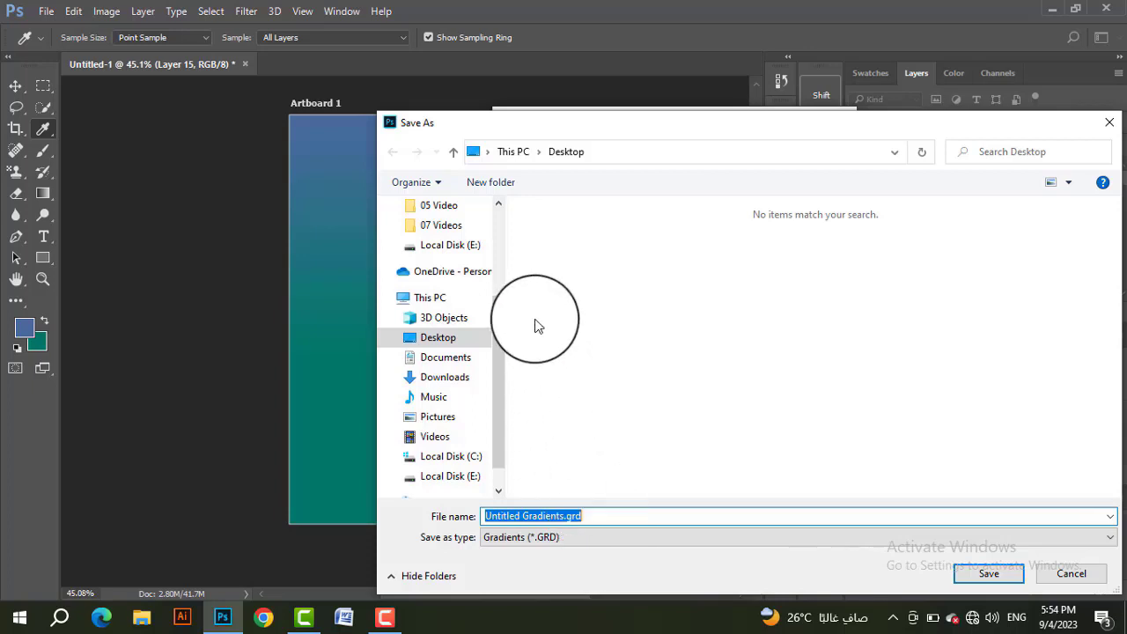
left_click(431, 339)
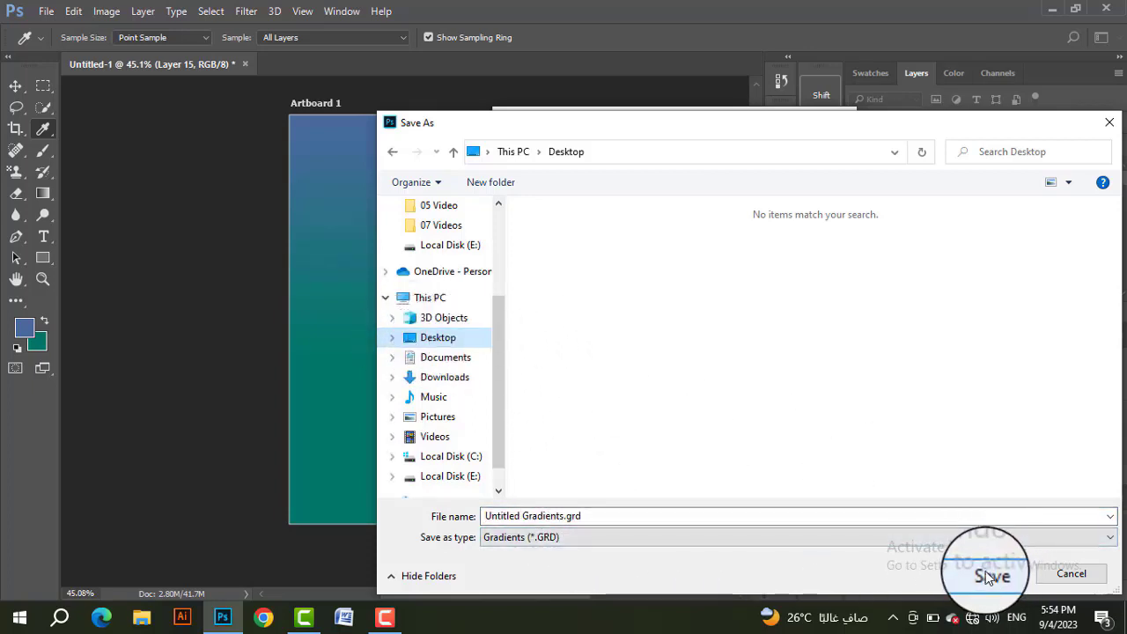
left_click(1072, 574)
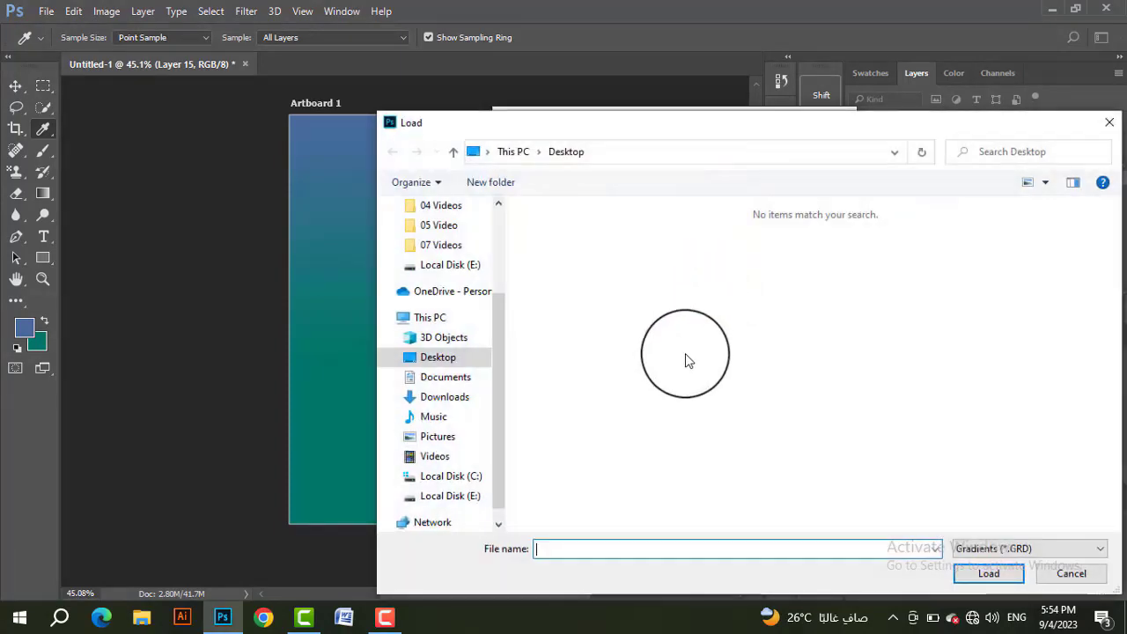
left_click(444, 354)
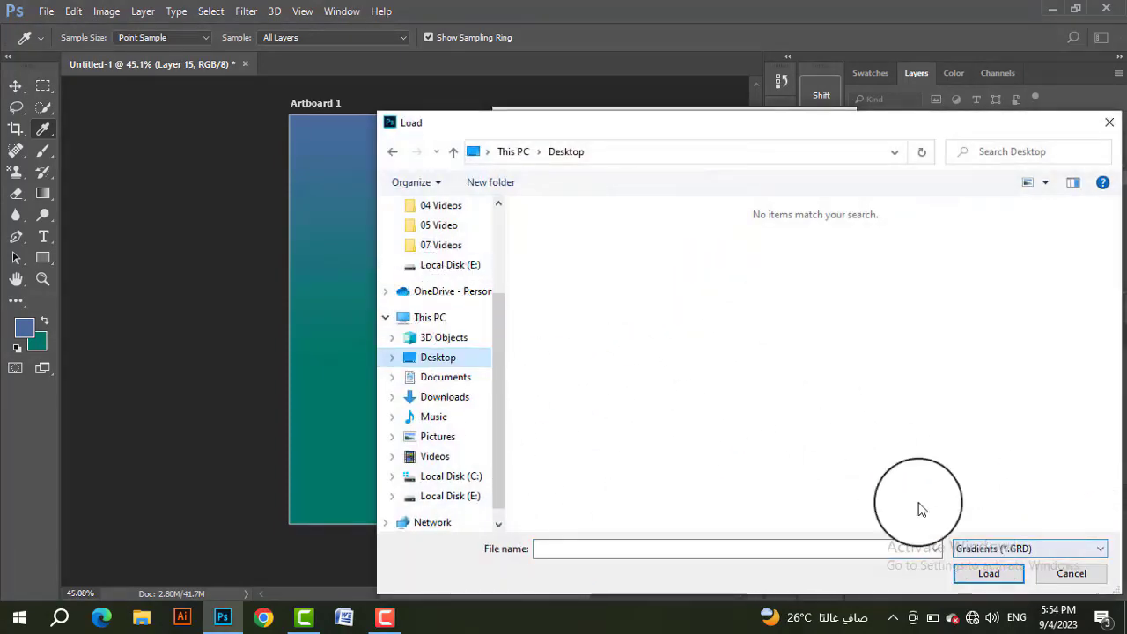
left_click(1065, 571)
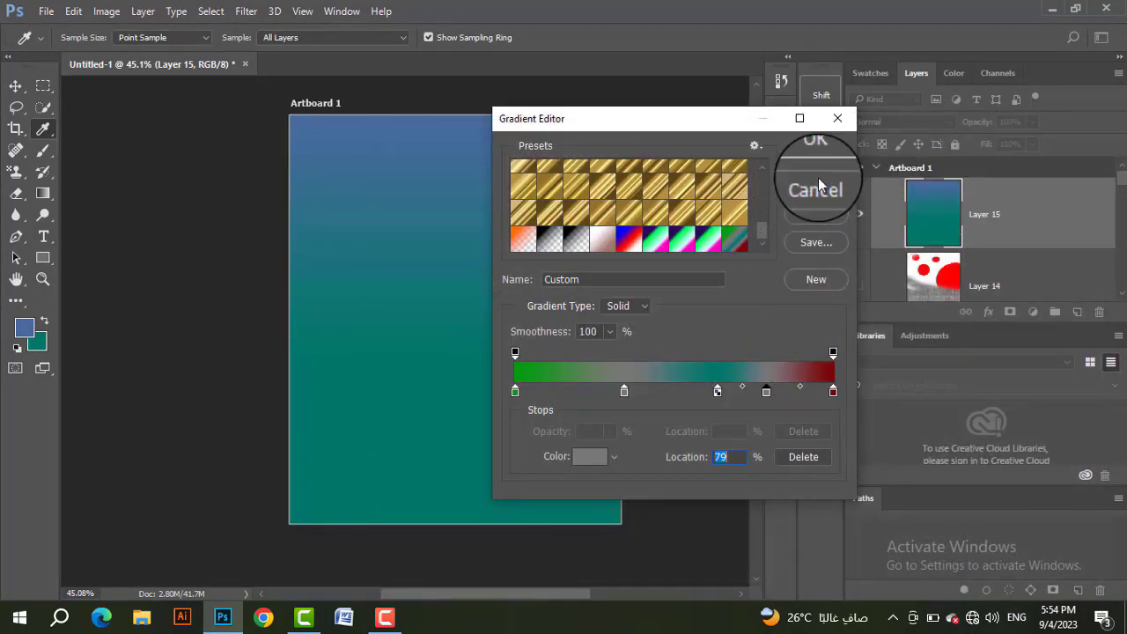
Step: Accept the edited gradient and fill Layer 15 with it linearly, from the artboard's upper edge to about two thirds down
left_click(816, 151)
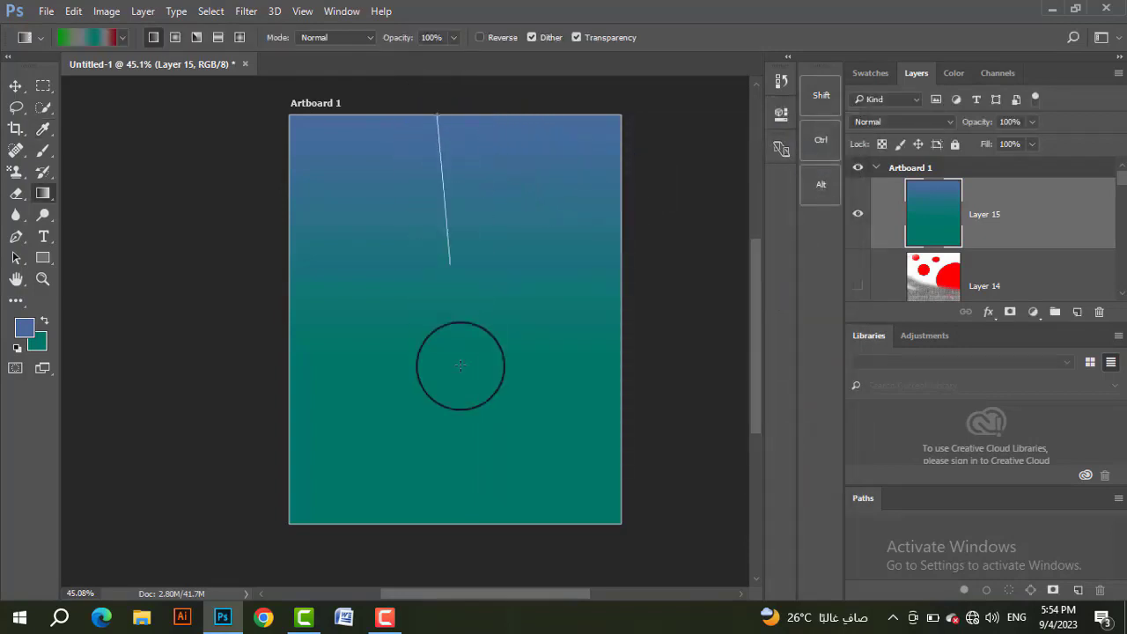
left_click_drag(460, 366, 448, 391)
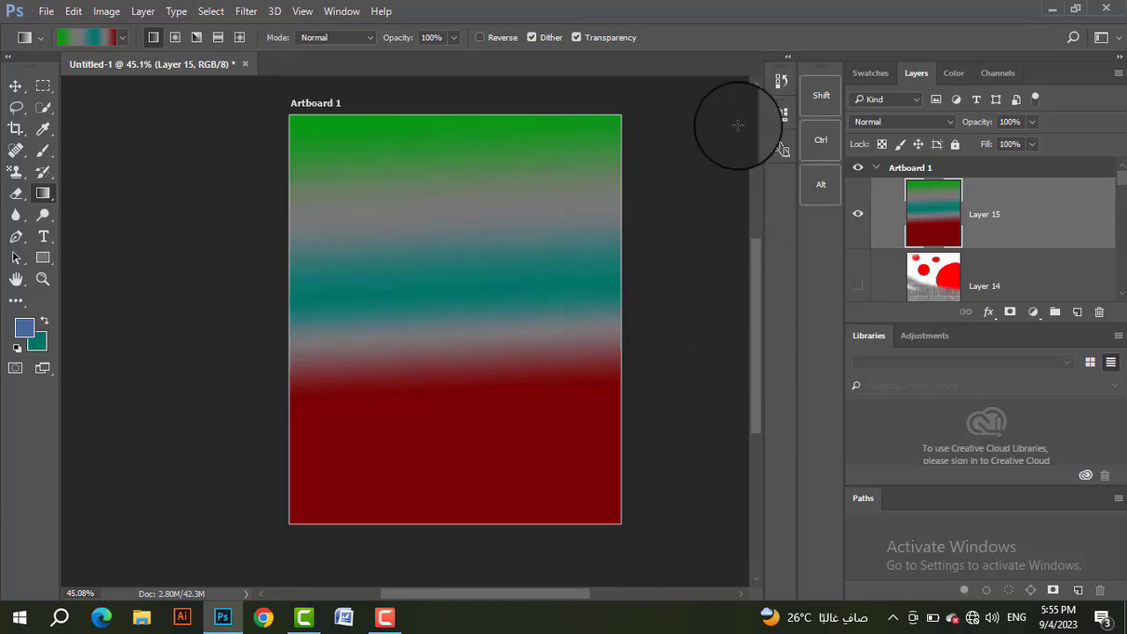
Step: Refill Layer 15 with radial versions of the gradient, varying the centre and direction, ending with one centred in the upper right area
left_click(172, 40)
left_click_drag(438, 129, 440, 385)
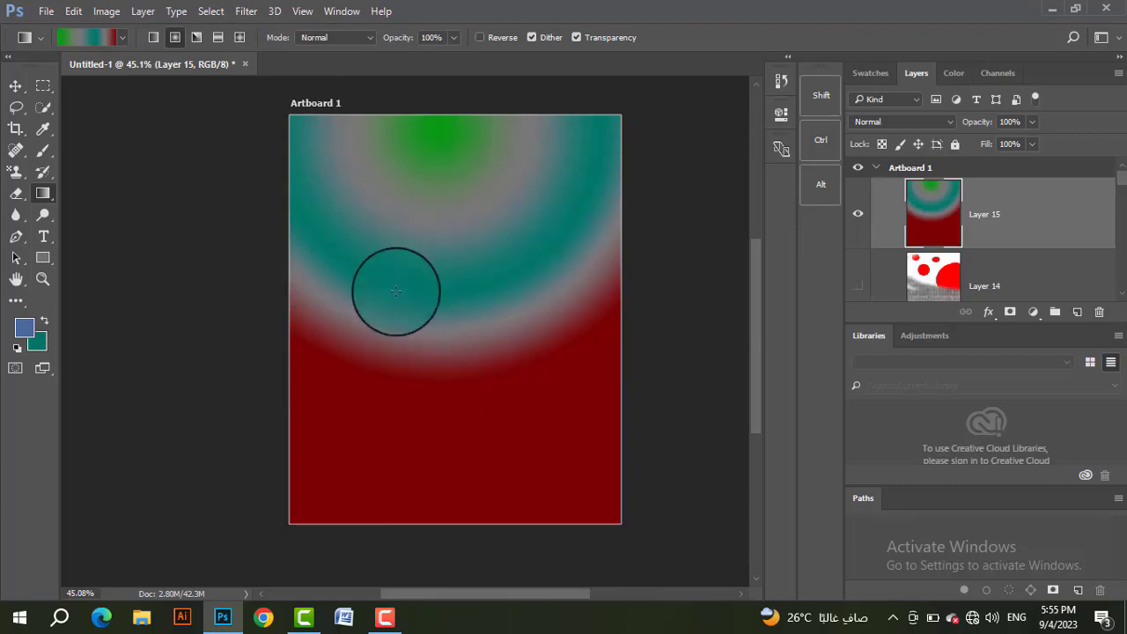
left_click_drag(302, 293, 204, 396)
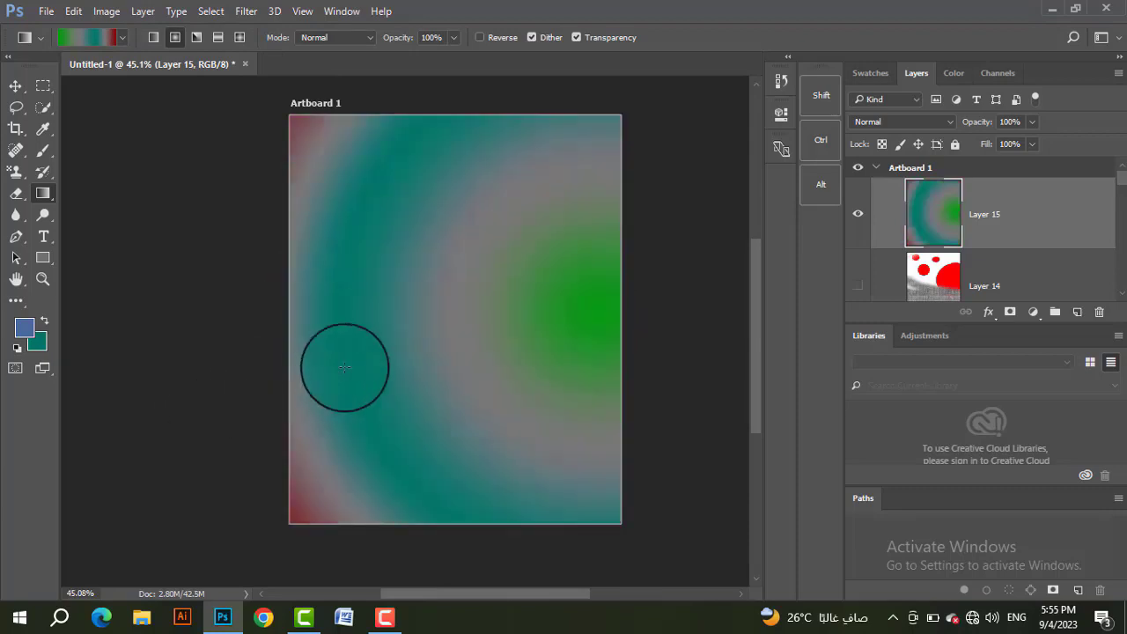
left_click_drag(540, 197, 306, 366)
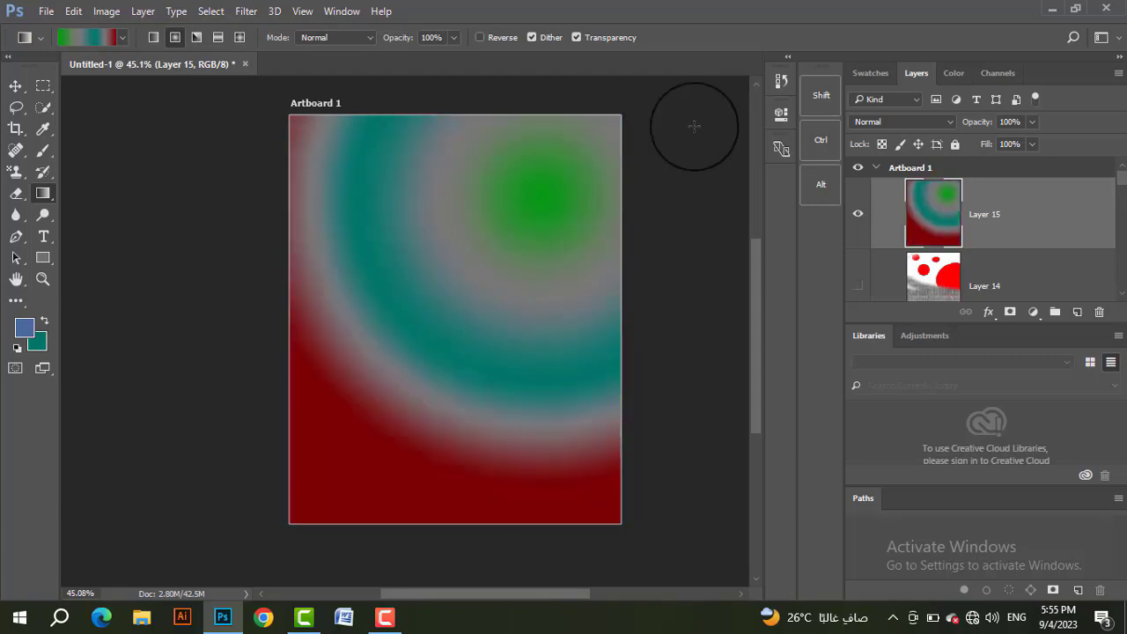
Step: Refill Layer 15 with an angle gradient from the upper left area, followed by reflected gradients in several directions
left_click(197, 37)
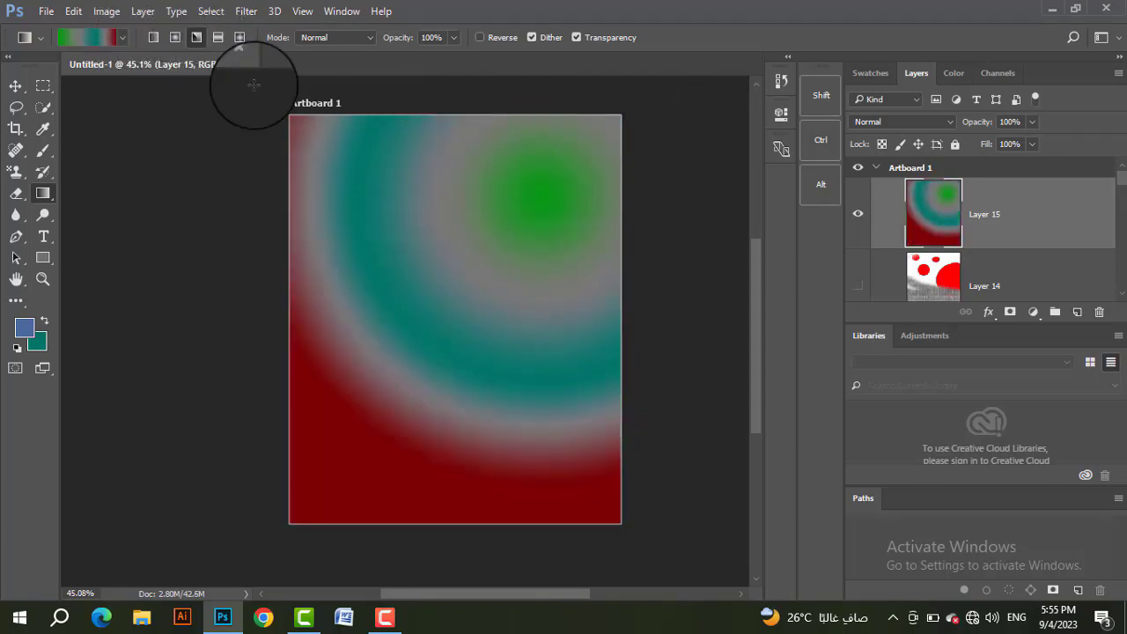
left_click_drag(352, 163, 463, 387)
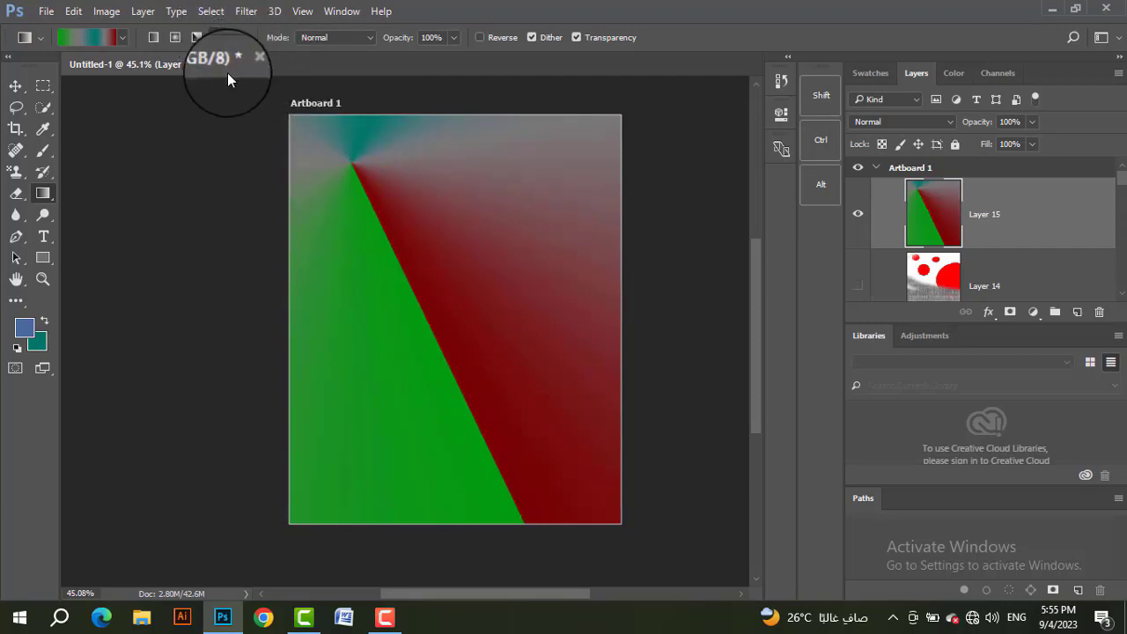
left_click(218, 37)
left_click_drag(426, 146, 440, 379)
left_click_drag(388, 312, 616, 385)
left_click_drag(540, 214, 414, 294)
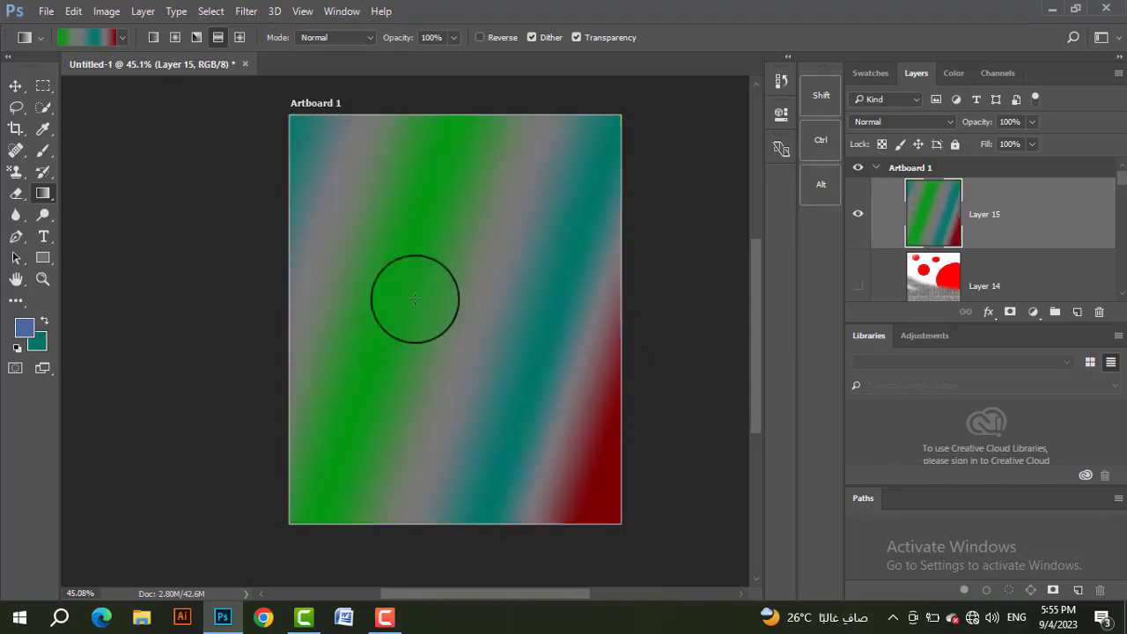
Step: Refill Layer 15 with diamond gradients, ending with a tilted diamond centred in the artboard's upper right area
left_click(240, 37)
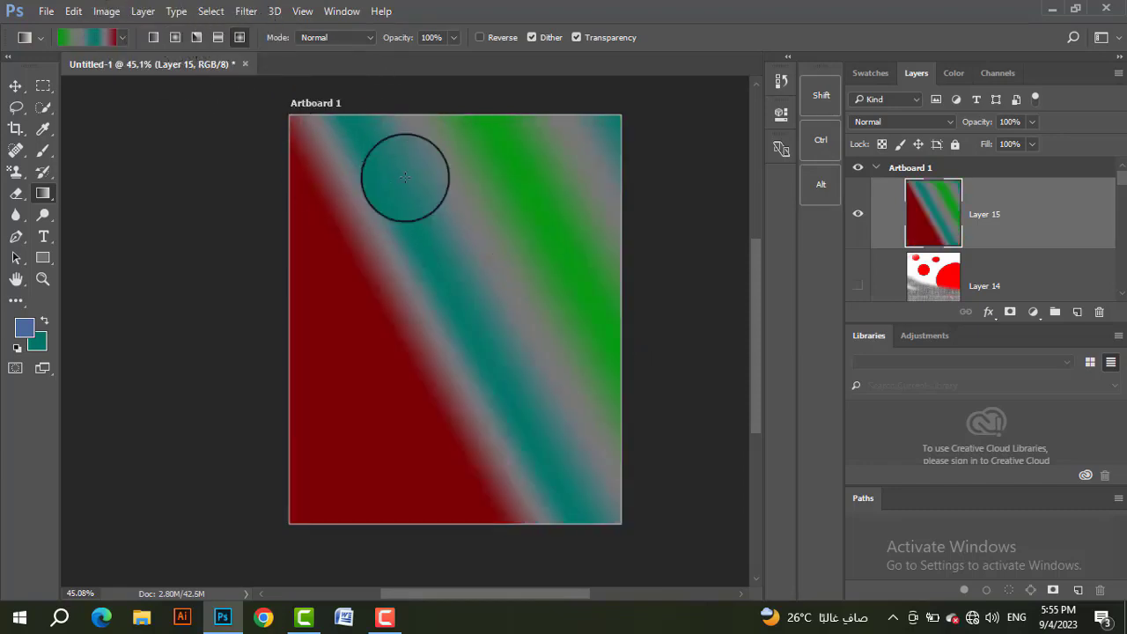
left_click_drag(418, 144, 460, 414)
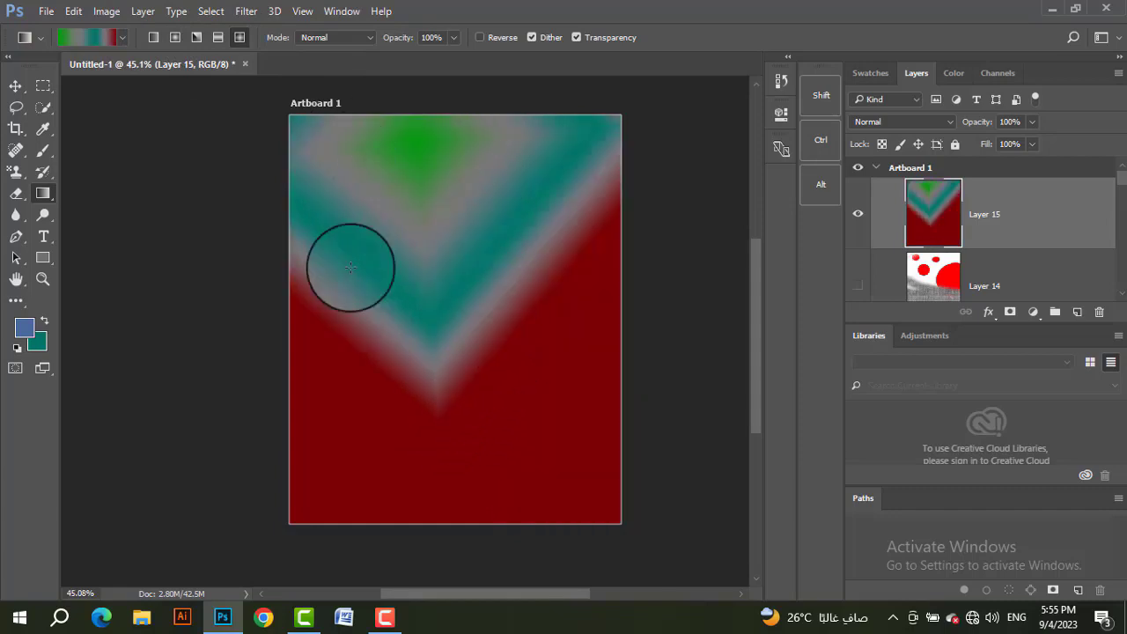
left_click_drag(329, 410, 503, 259)
left_click_drag(501, 233, 343, 259)
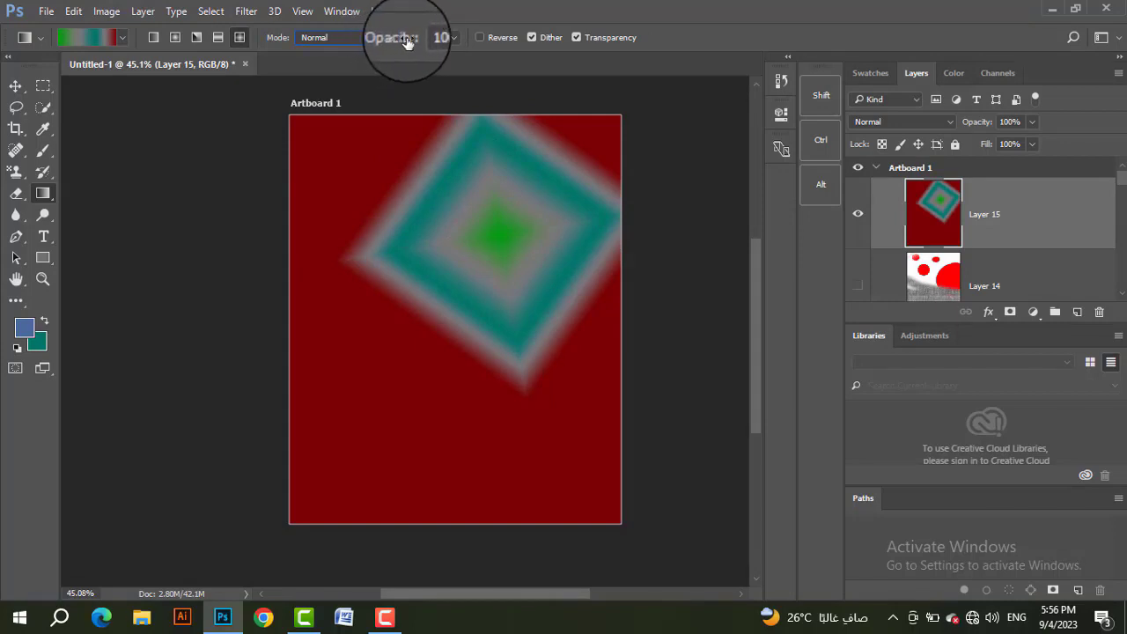
Step: Set the gradient opacity to 20% and apply a diamond gradient downward over Layer 15 from near the upper edge
left_click_drag(407, 42, 330, 46)
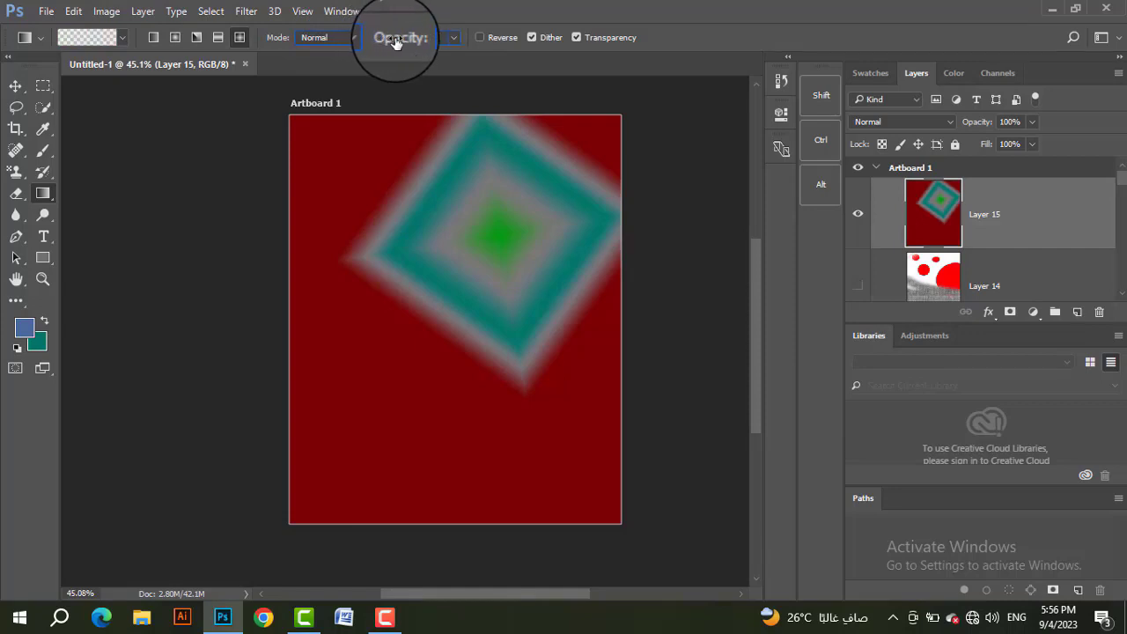
left_click_drag(408, 150, 442, 378)
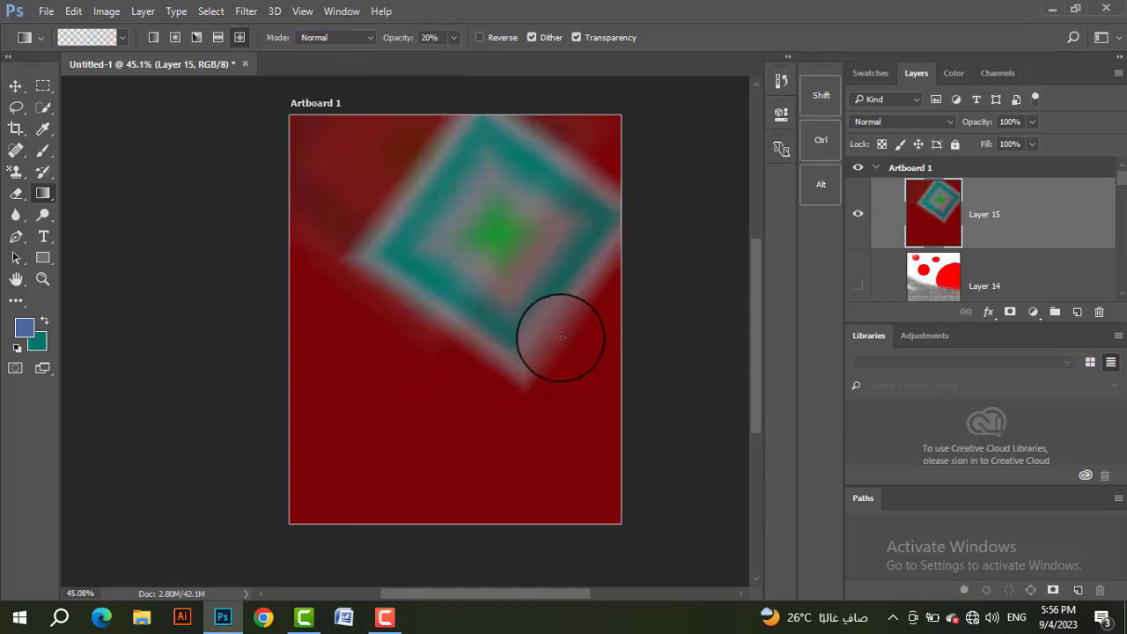
Step: Add a new layer, hide Layer 15, and build up four overlapping 20% diamond gradients running downward on the new layer
left_click(1077, 314)
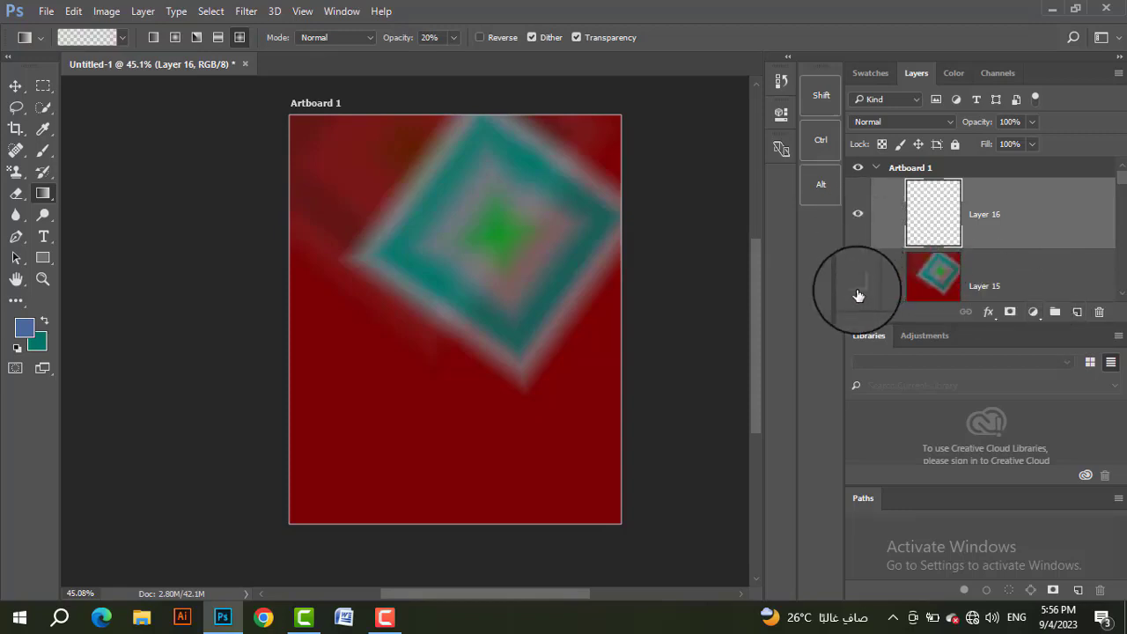
left_click(858, 288)
left_click_drag(424, 139, 433, 425)
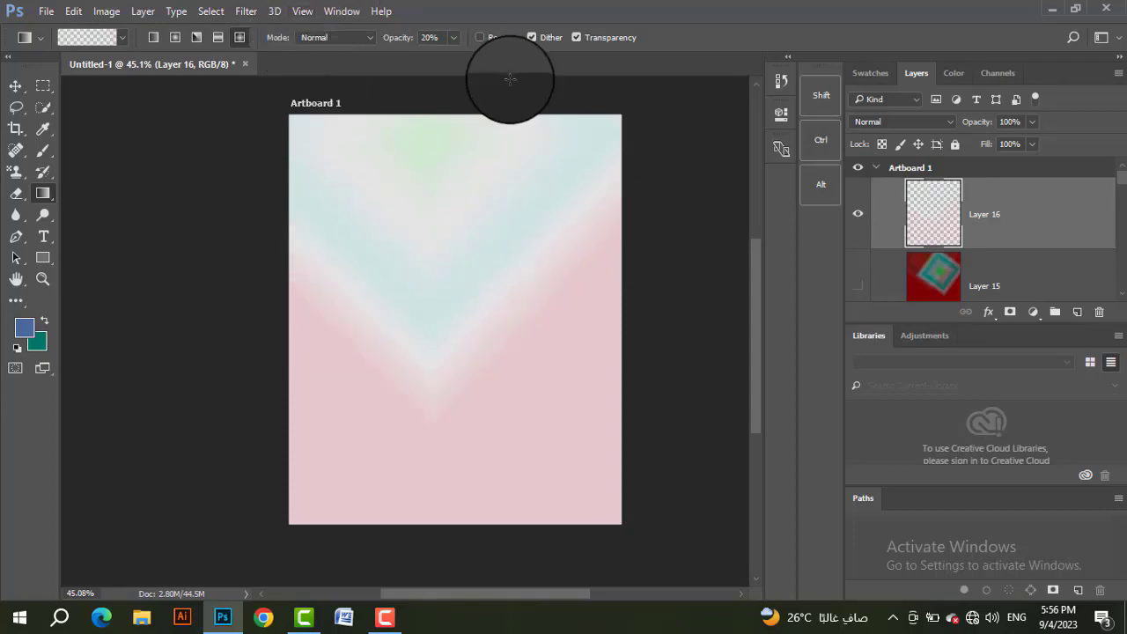
left_click_drag(450, 196, 484, 452)
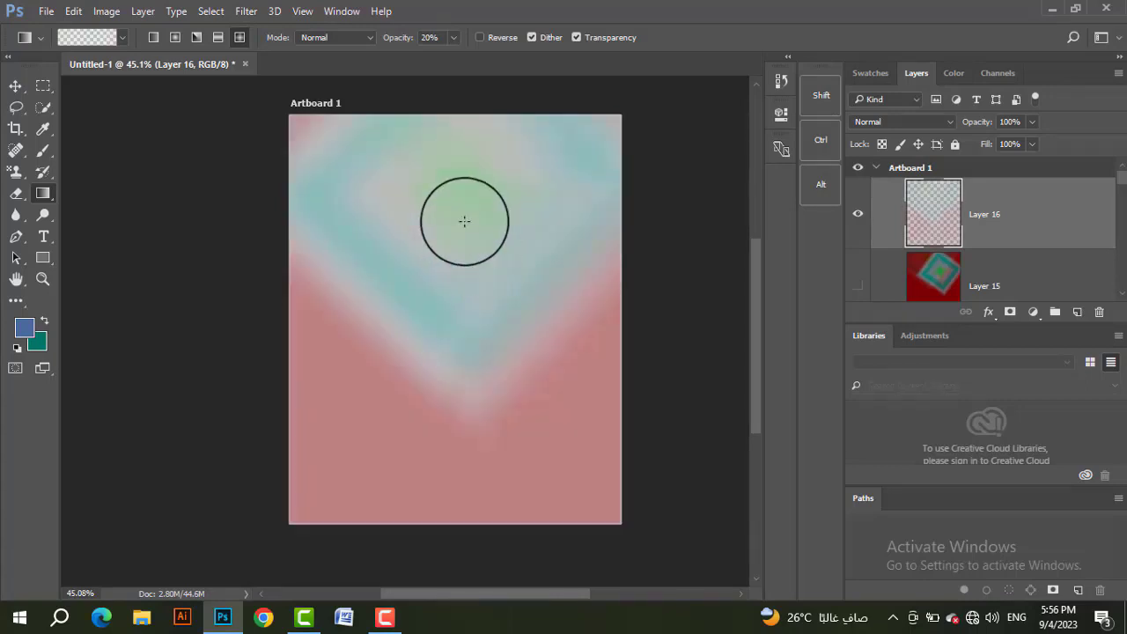
left_click_drag(463, 214, 464, 402)
left_click_drag(455, 162, 455, 375)
left_click(211, 11)
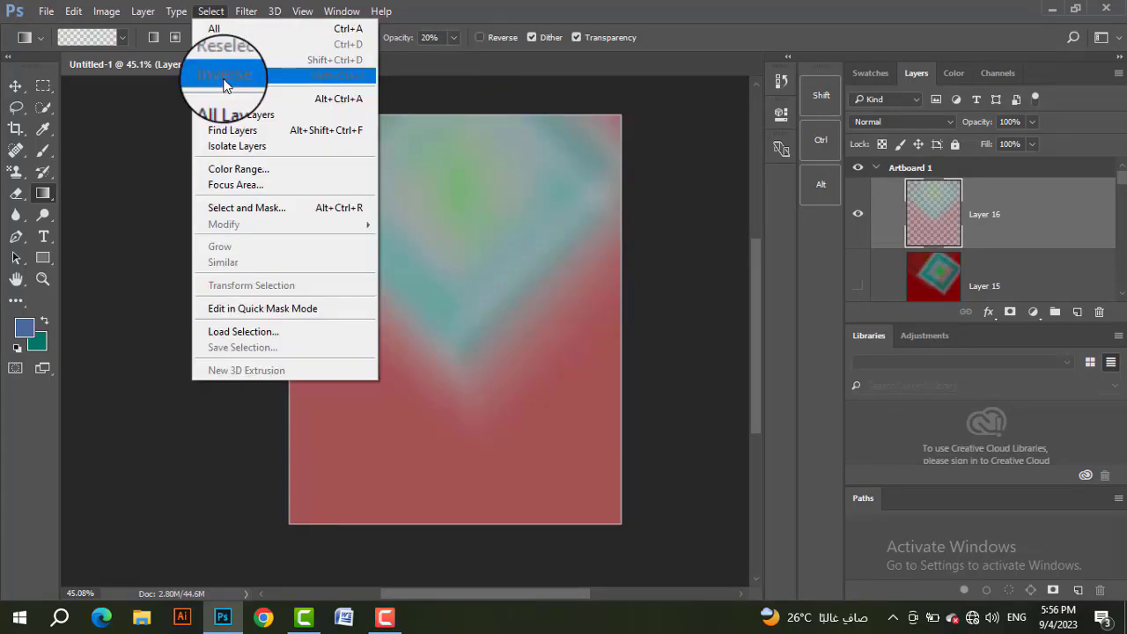
left_click(482, 37)
left_click(479, 39)
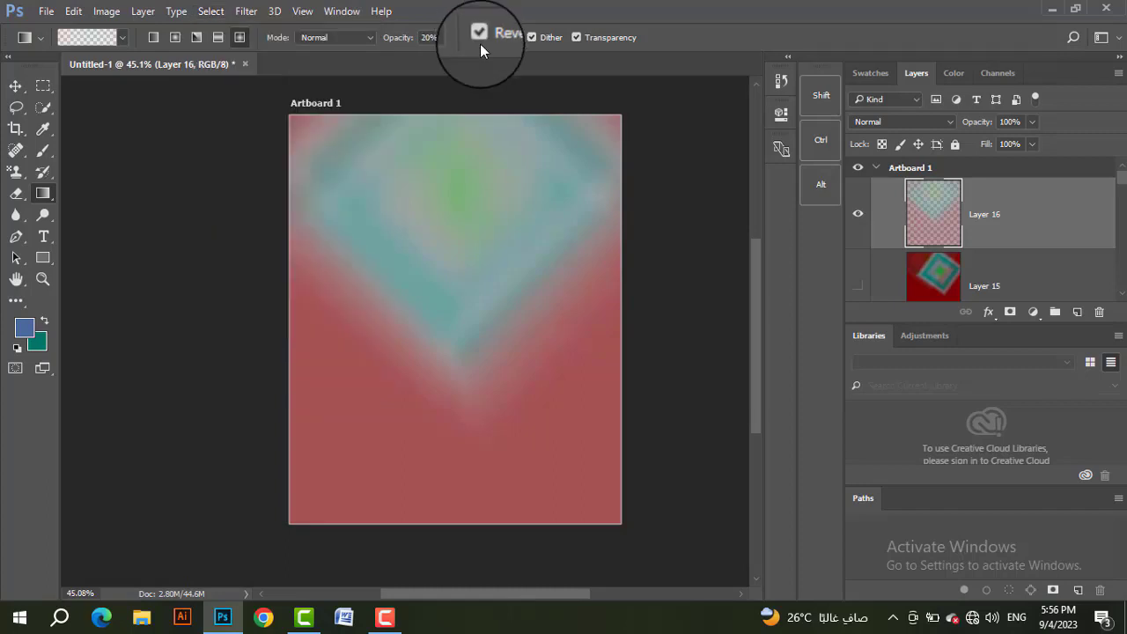
left_click(479, 39)
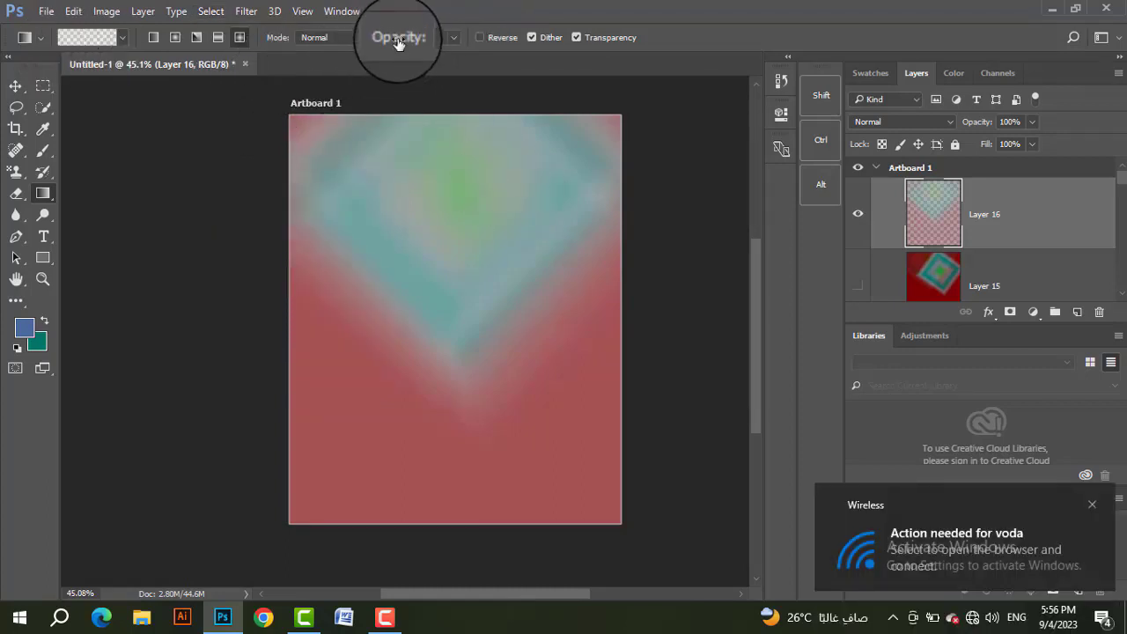
Step: Set the gradient opacity to 100%
left_click_drag(398, 42, 509, 51)
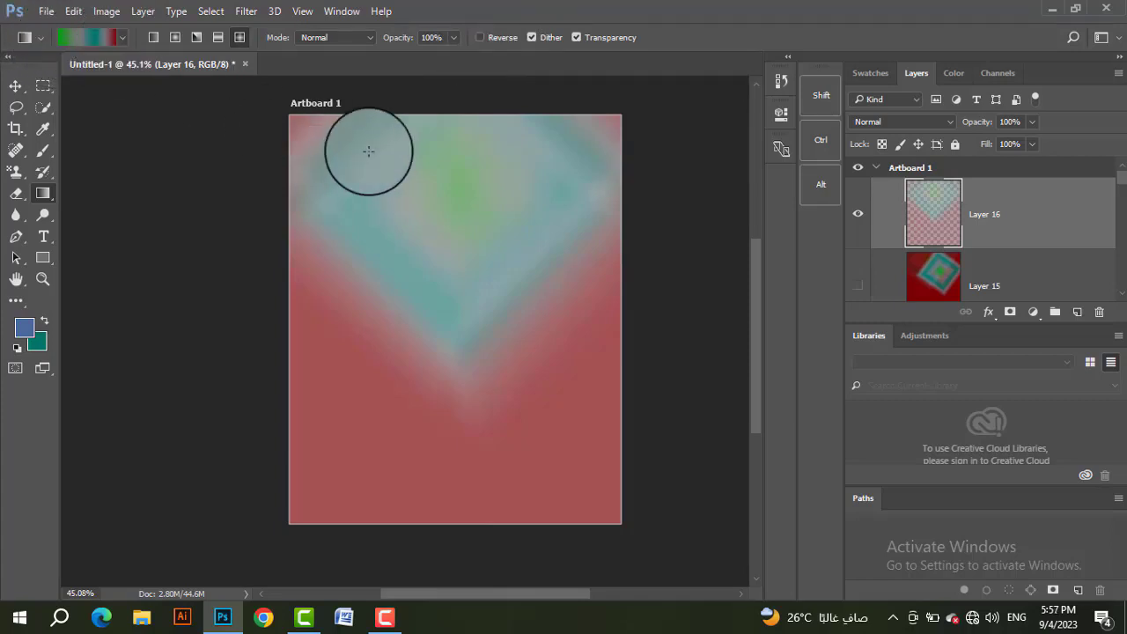
Step: Draw a downward diamond gradient over Layer 16, then enable Reverse and redraw it twice from the artboard's upper middle
left_click_drag(403, 147, 433, 376)
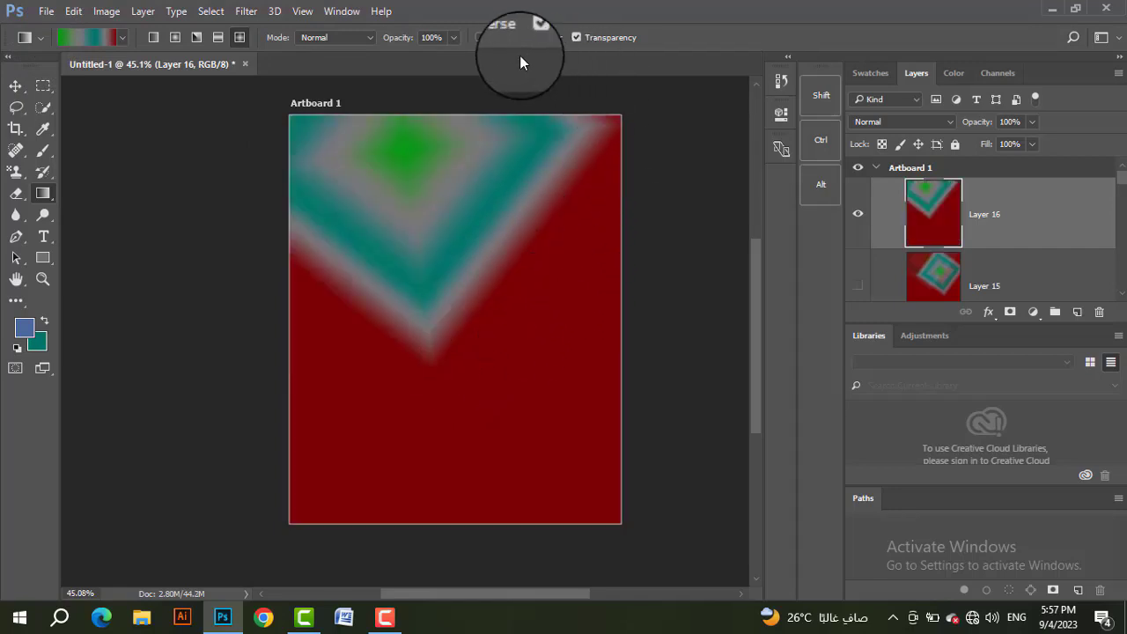
left_click(485, 39)
left_click_drag(445, 187, 431, 482)
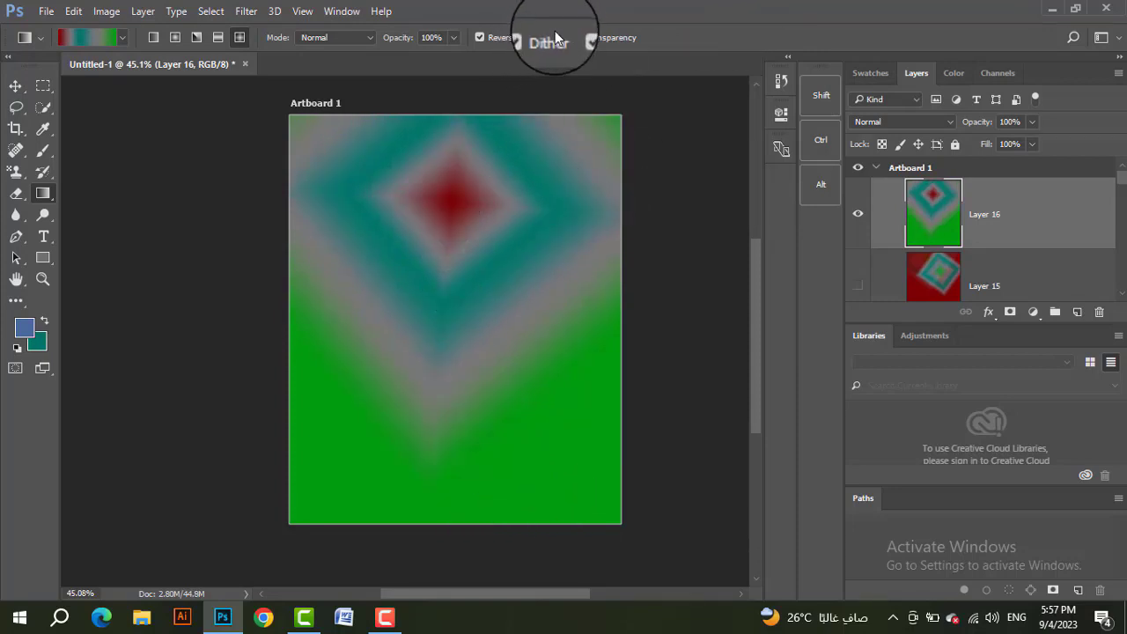
left_click_drag(459, 236, 485, 403)
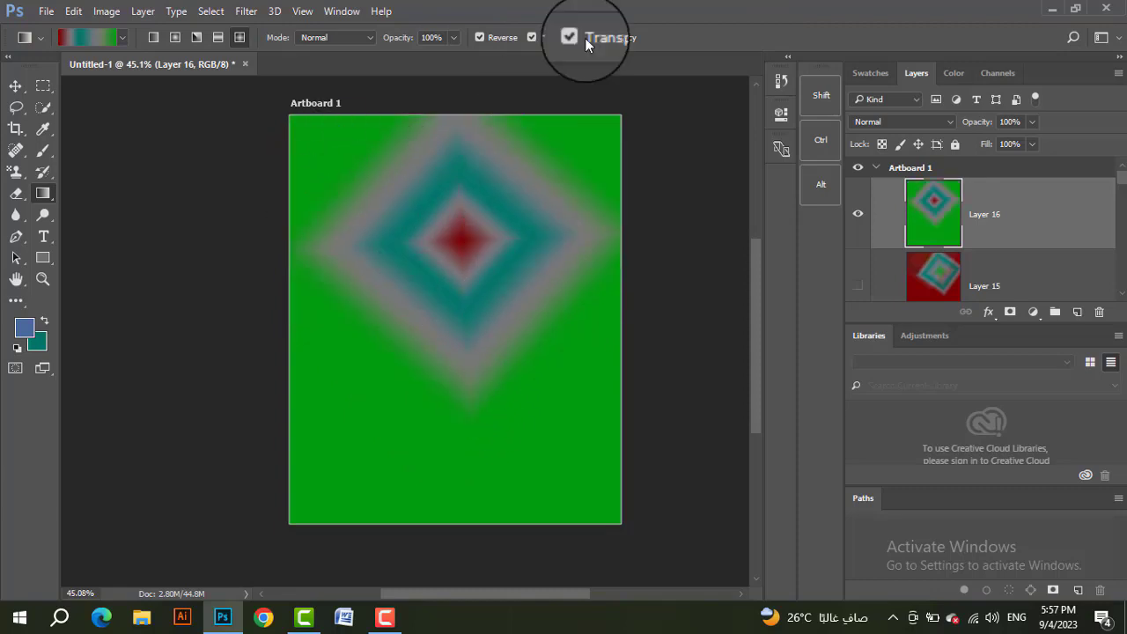
Step: Turn off Reverse and refill Layer 16 with a smaller diamond gradient centred in the artboard's upper middle
left_click(479, 37)
left_click_drag(463, 186, 480, 282)
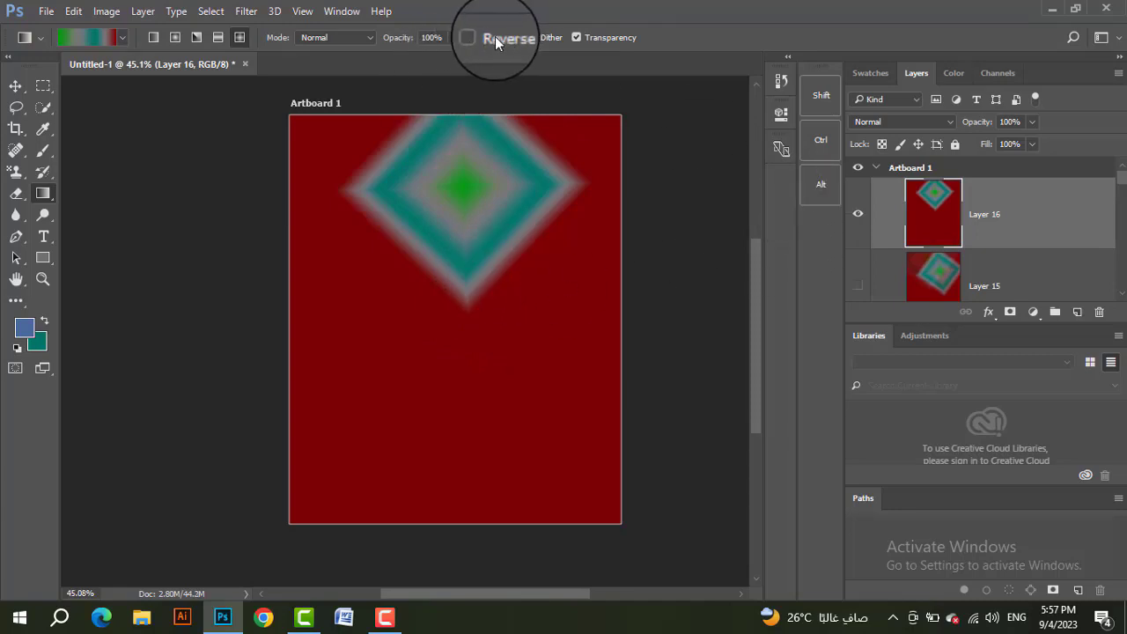
Step: Add a Color Overlay effect to Layer 16 and set its overlay color to dark green
left_click(44, 178)
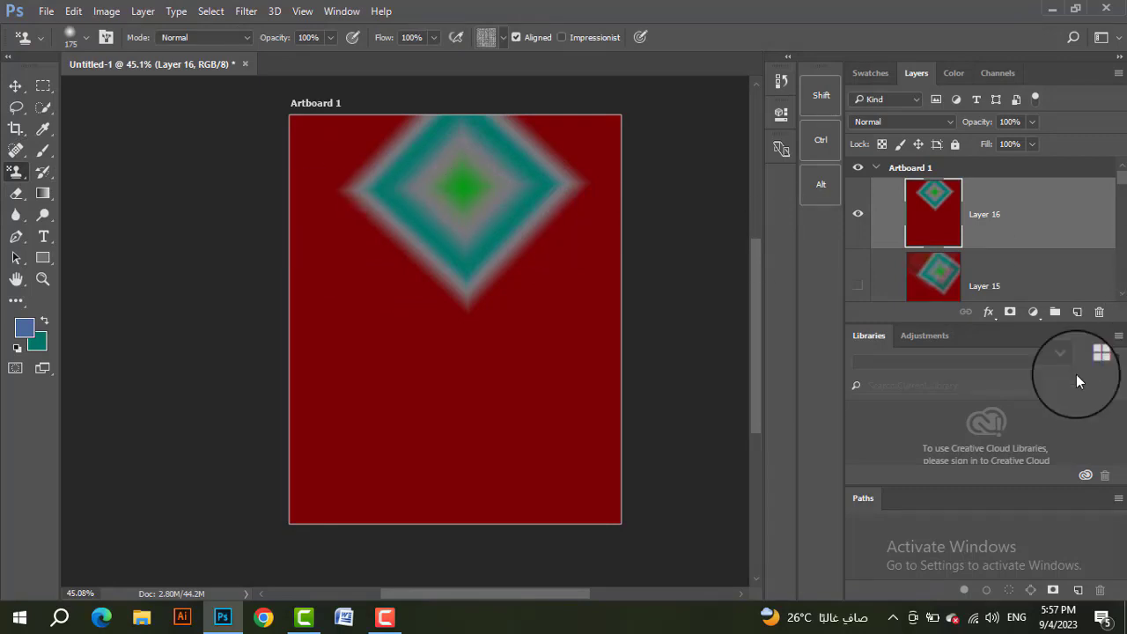
left_click(988, 314)
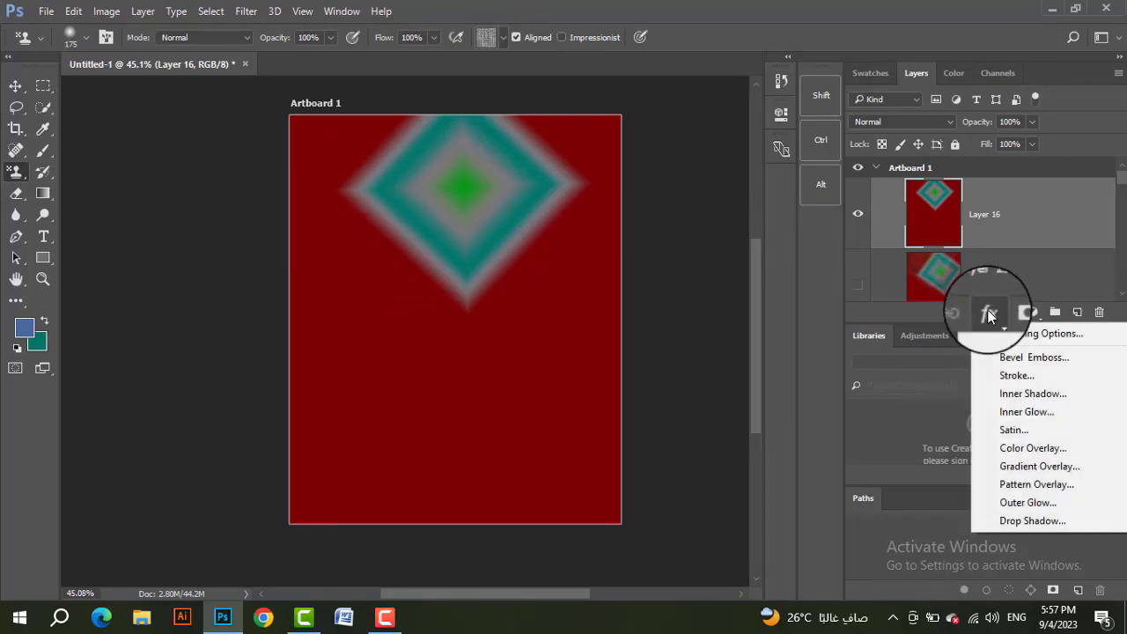
left_click(1021, 446)
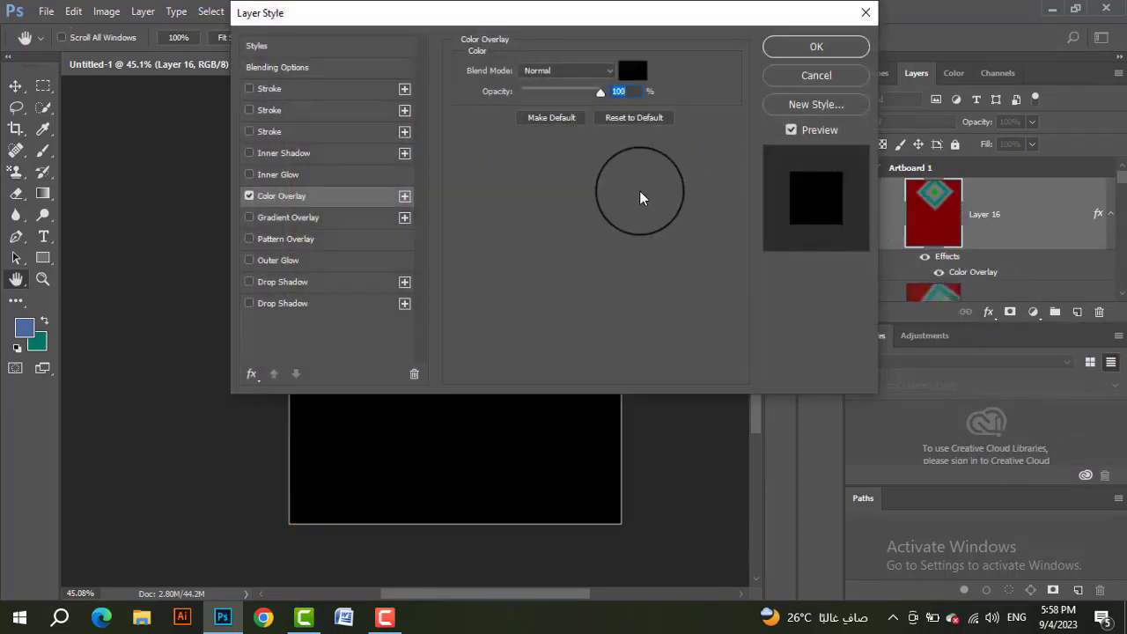
left_click(632, 71)
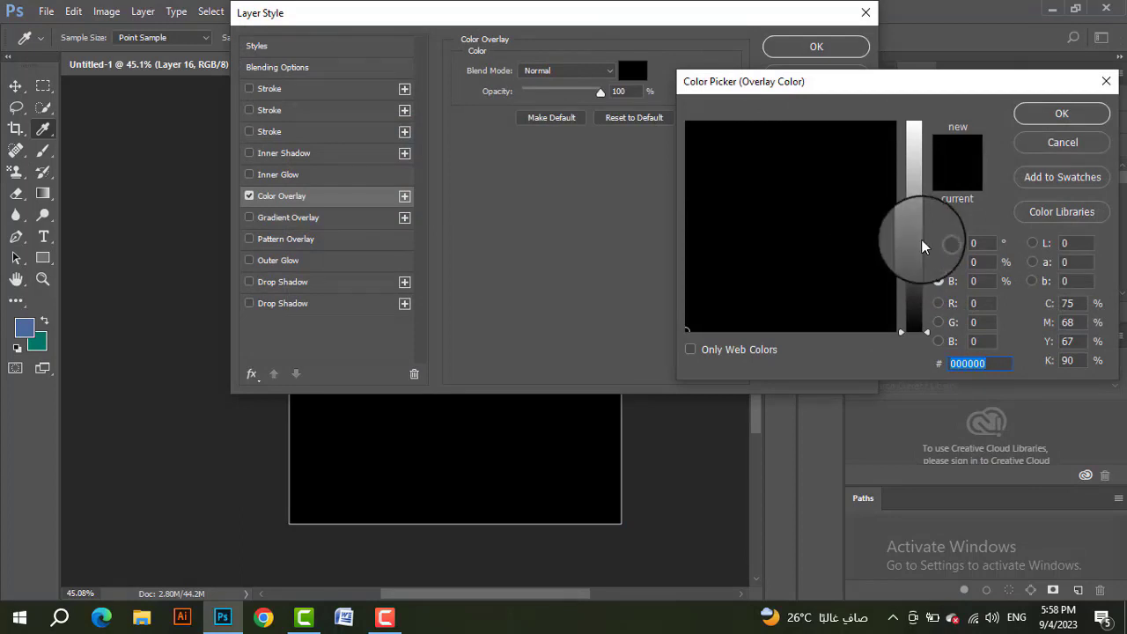
left_click_drag(915, 244, 914, 289)
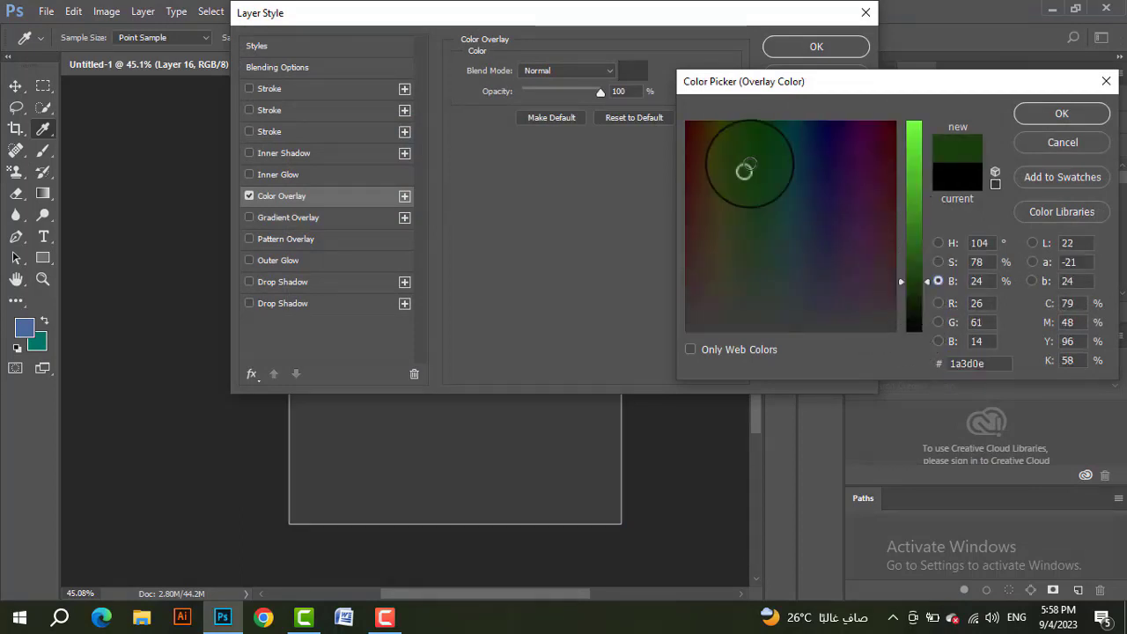
left_click(750, 165)
left_click(1047, 116)
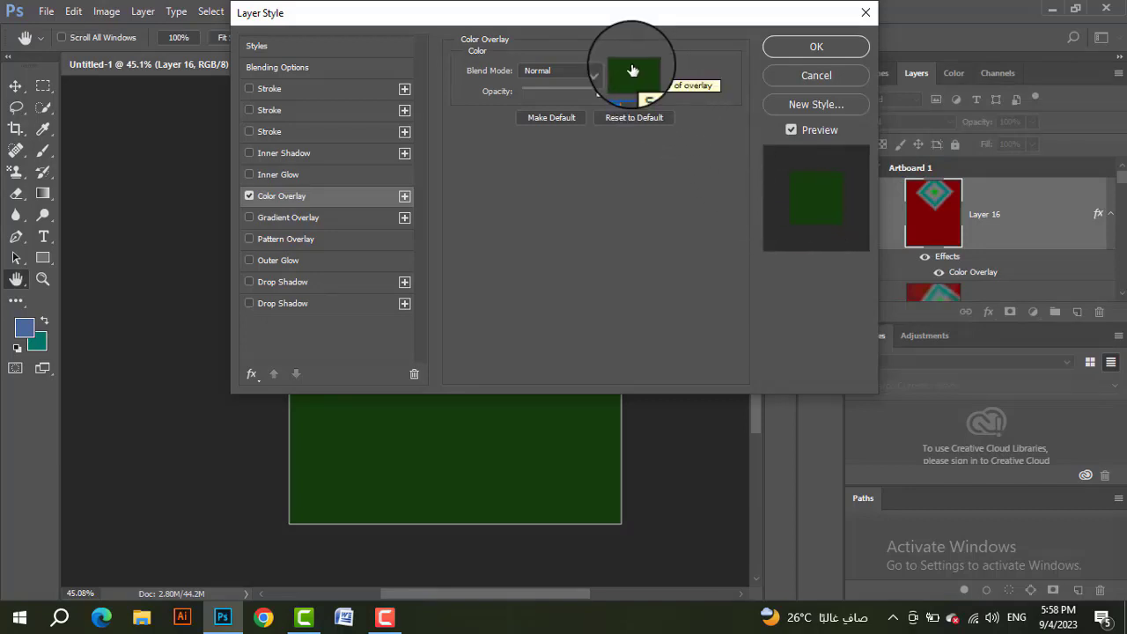
Step: Lower the Color Overlay opacity to 74% and apply the layer style
left_click_drag(542, 36, 870, 42)
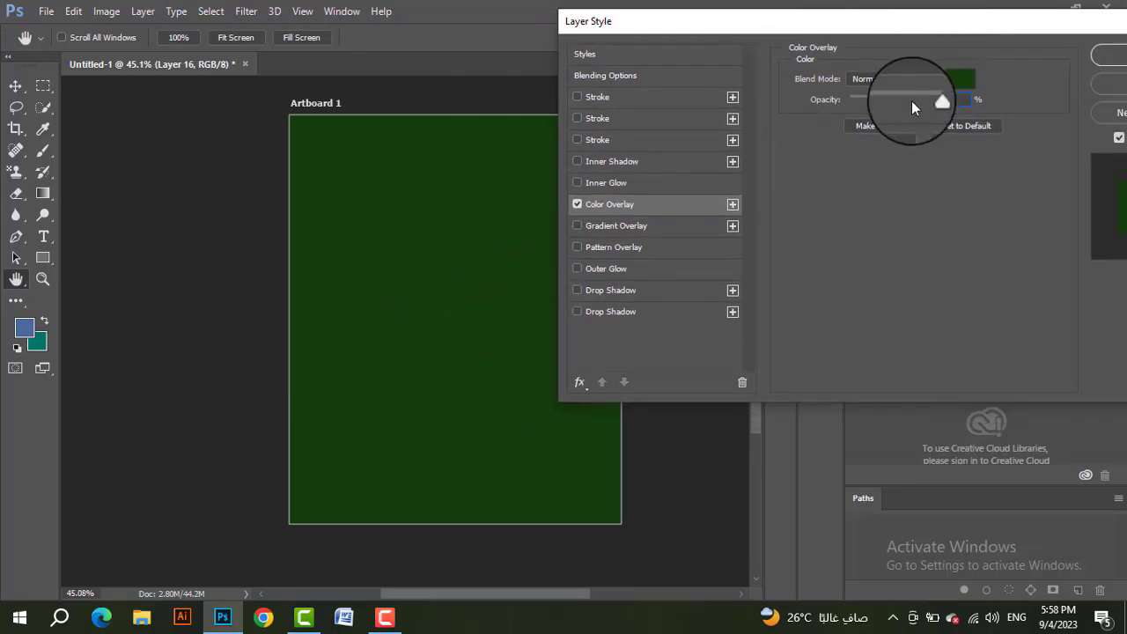
mouse_move(911, 101)
left_mouse_down()
mouse_move(863, 100)
mouse_move(911, 96)
mouse_move(869, 100)
mouse_move(923, 111)
mouse_move(860, 105)
mouse_move(955, 104)
mouse_move(907, 107)
left_mouse_up()
left_click_drag(978, 21, 881, 19)
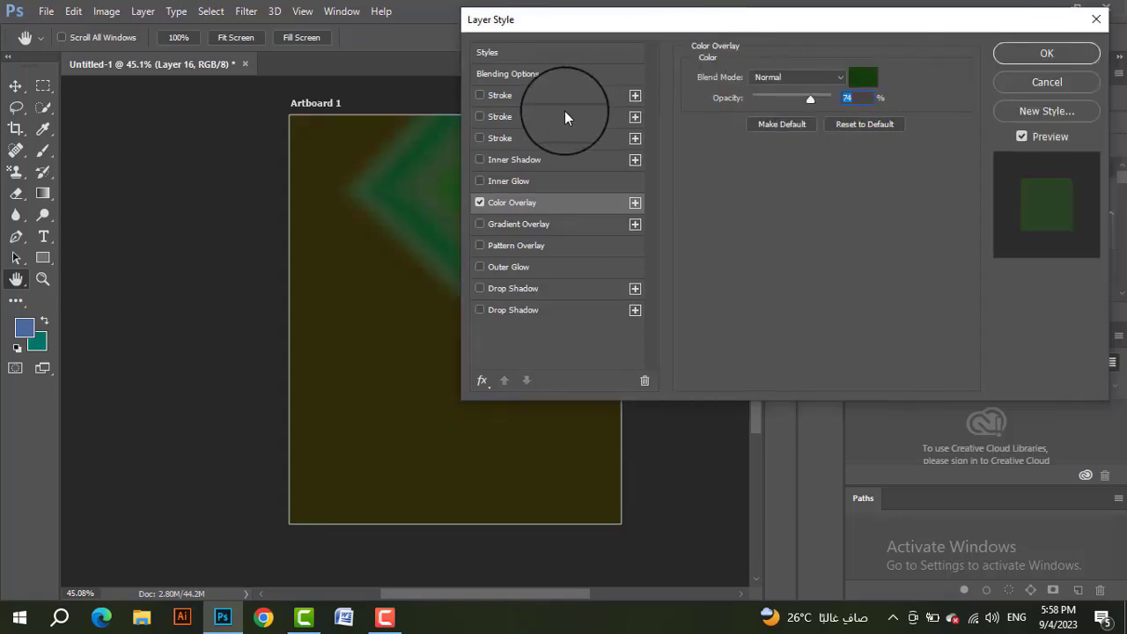
left_click(1039, 53)
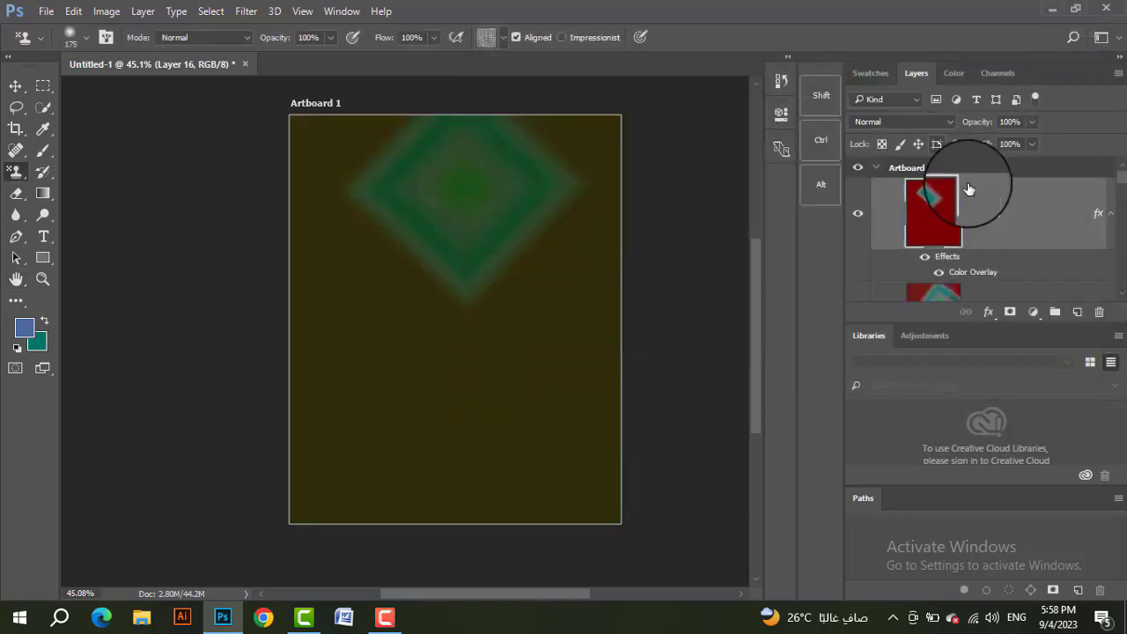
Step: Add a Gradient Overlay effect to Layer 16 and choose a multi-stop gold gradient preset for it
left_click(988, 312)
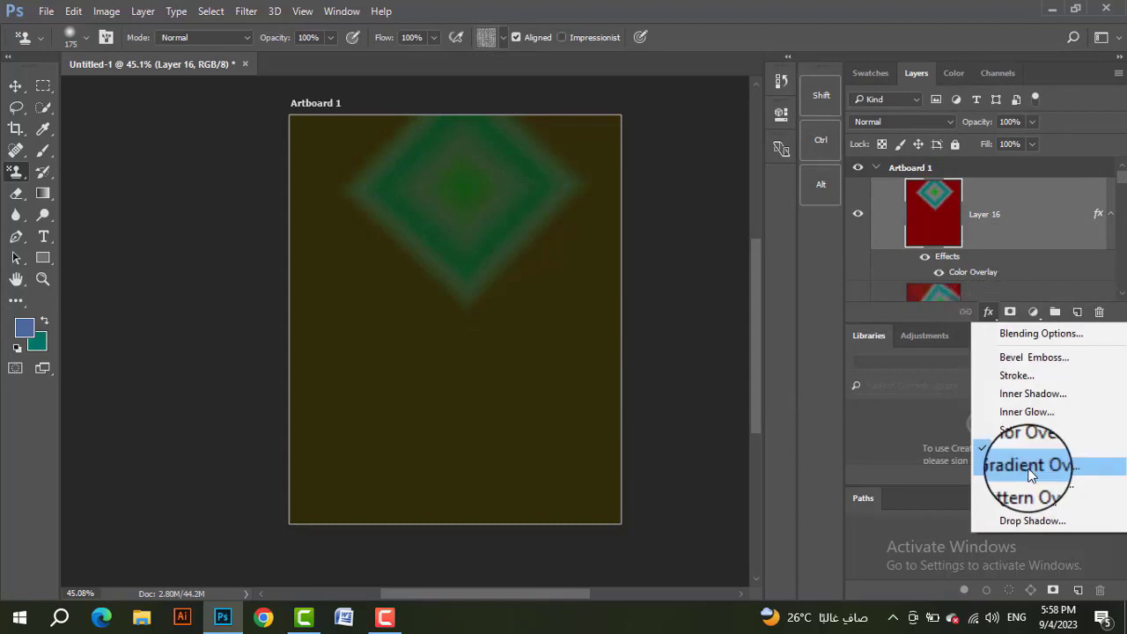
left_click(1005, 469)
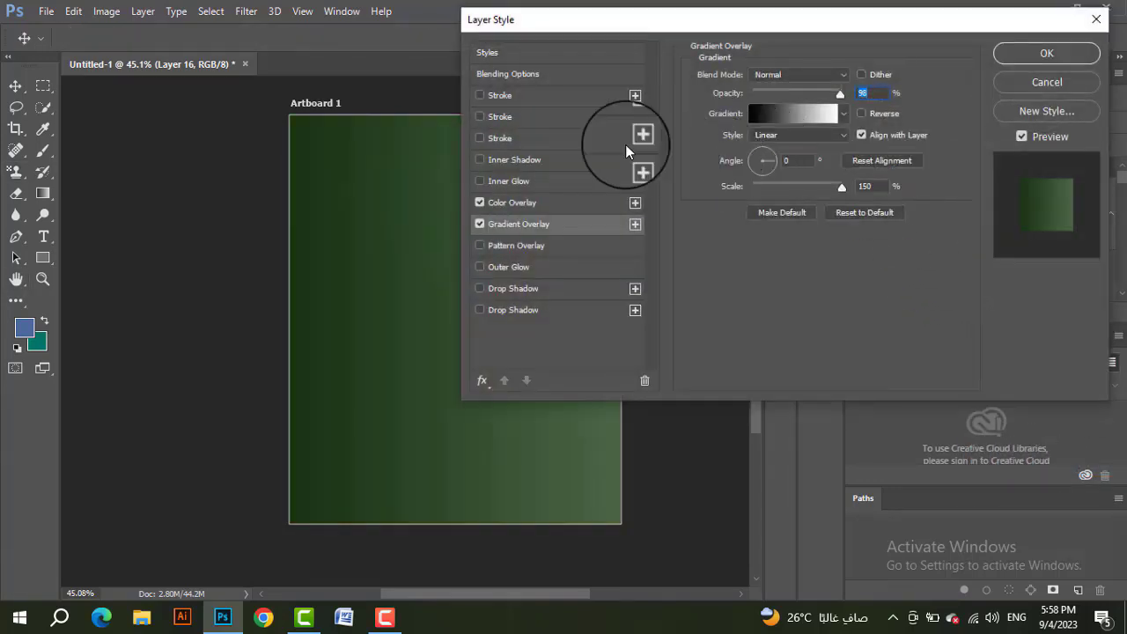
left_click(789, 114)
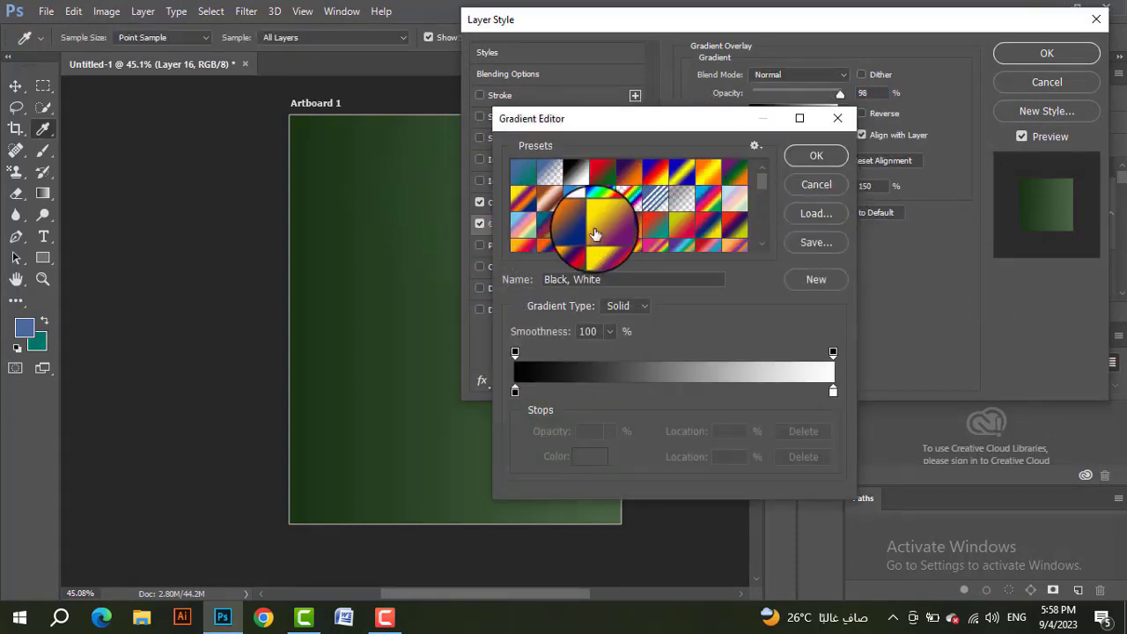
scroll(617, 194, "down", 10)
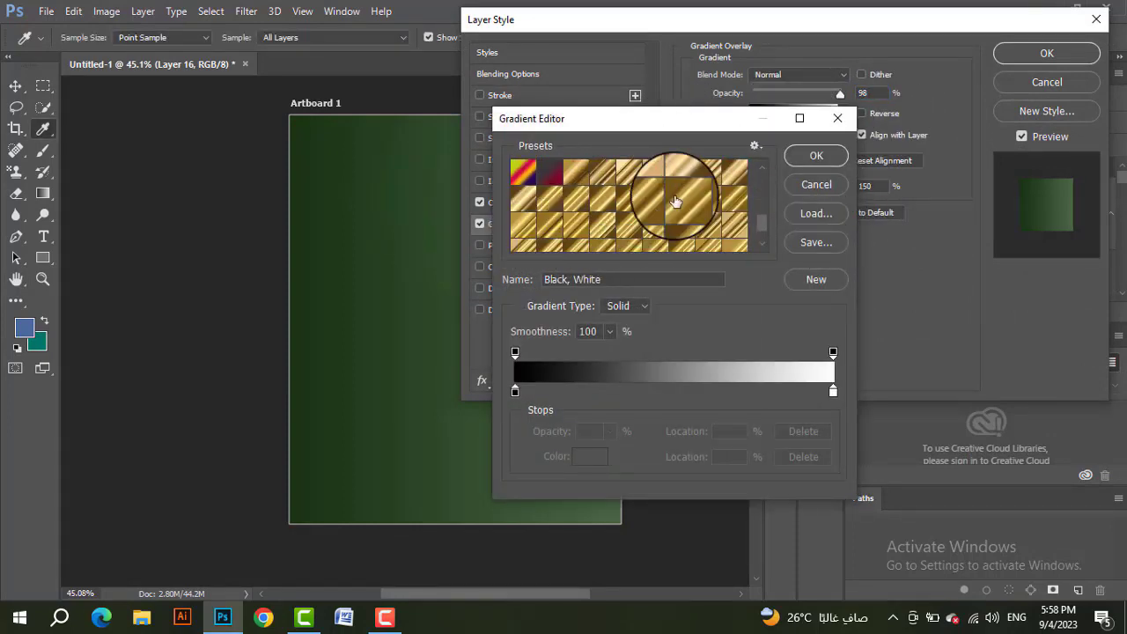
left_click(656, 202)
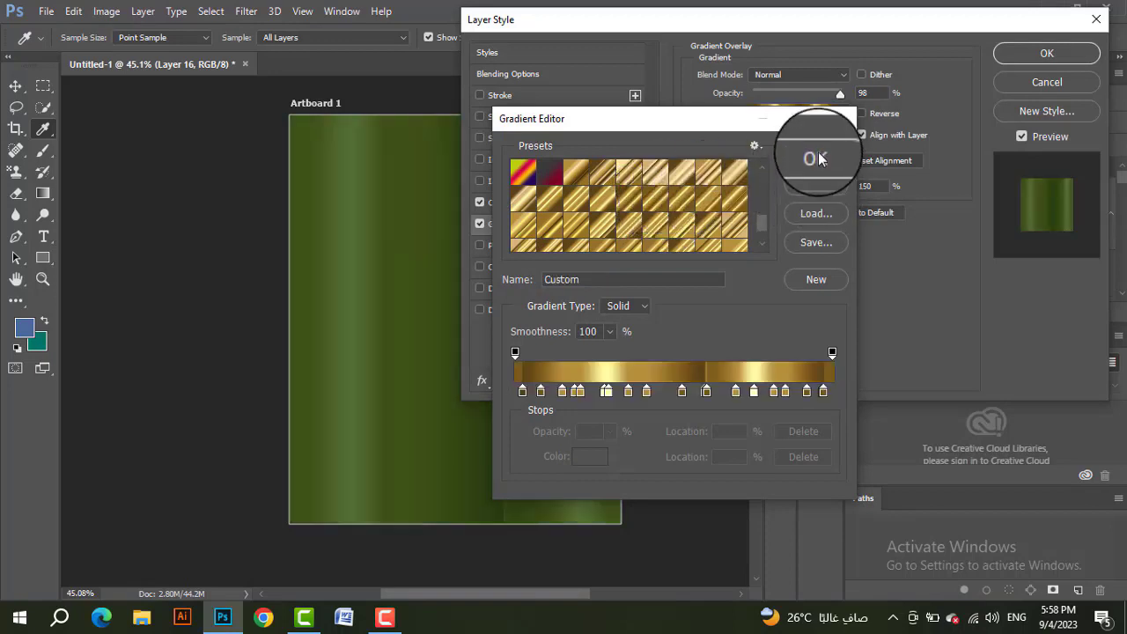
left_click(816, 159)
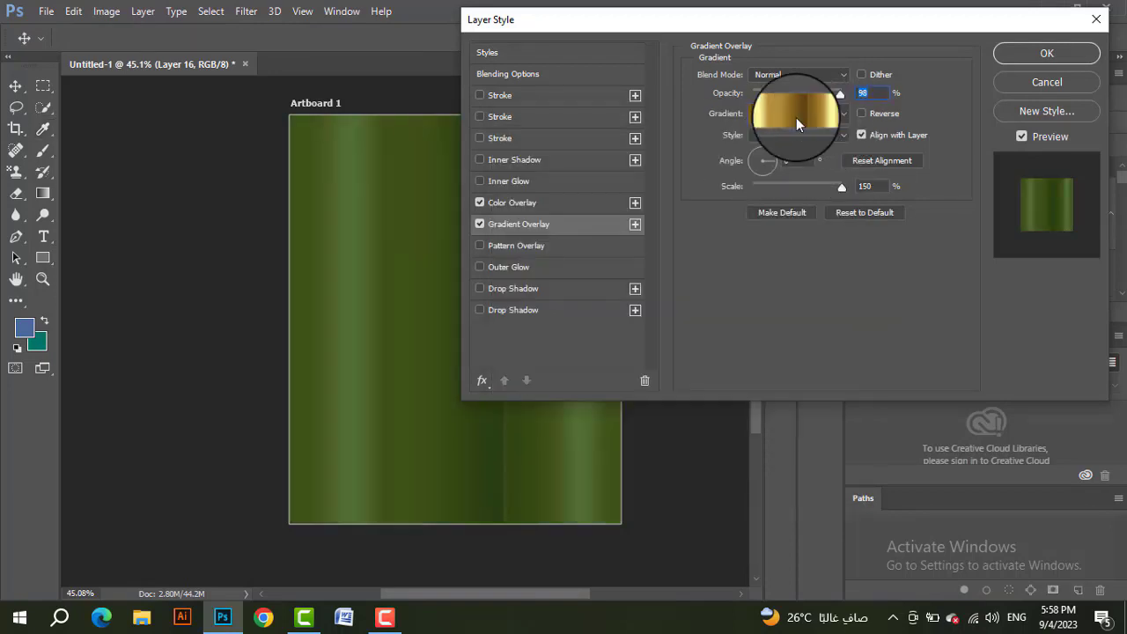
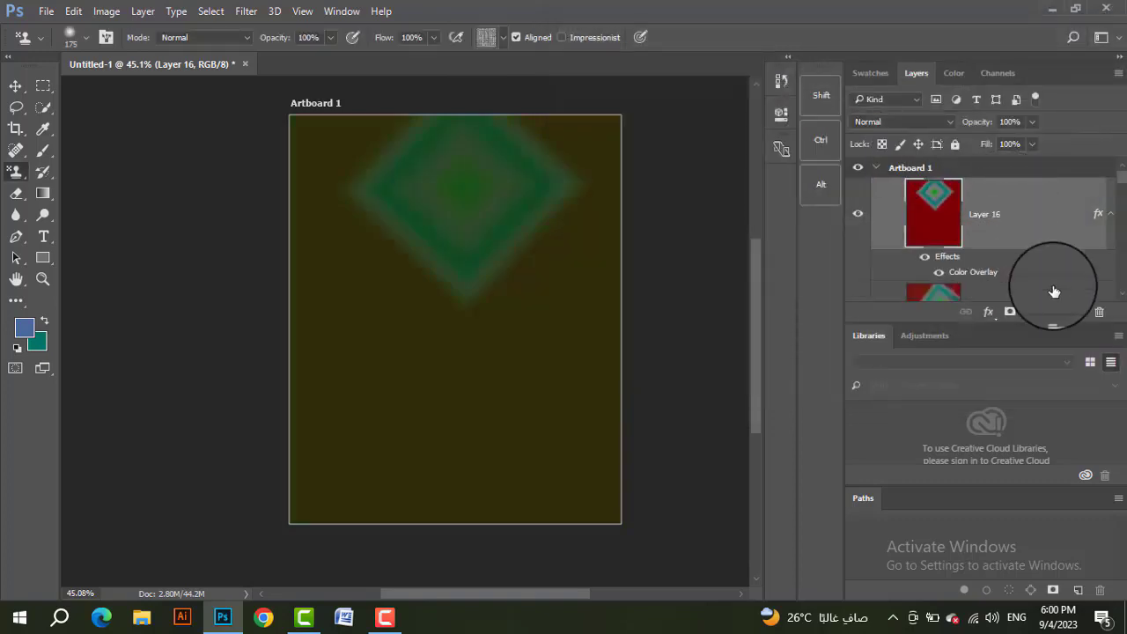
Step: Create a new empty layer above Layer 16 and hide Layer 16
left_click(1076, 311)
left_click(858, 285)
scroll(945, 240, "down", 10)
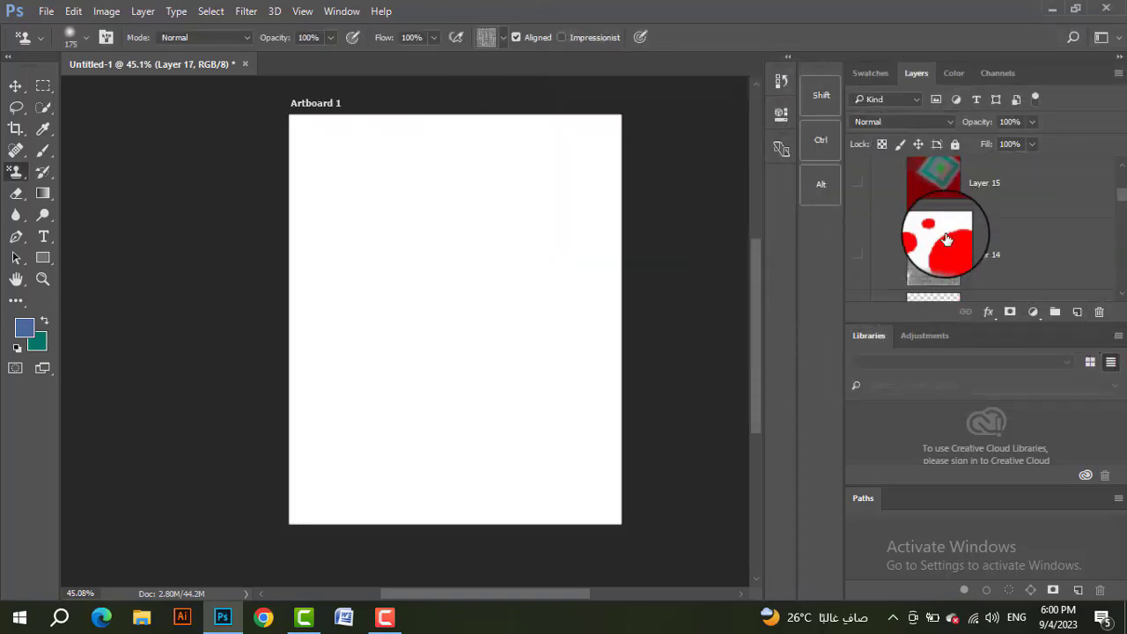
scroll(953, 236, "up", 10)
scroll(960, 229, "up", 1)
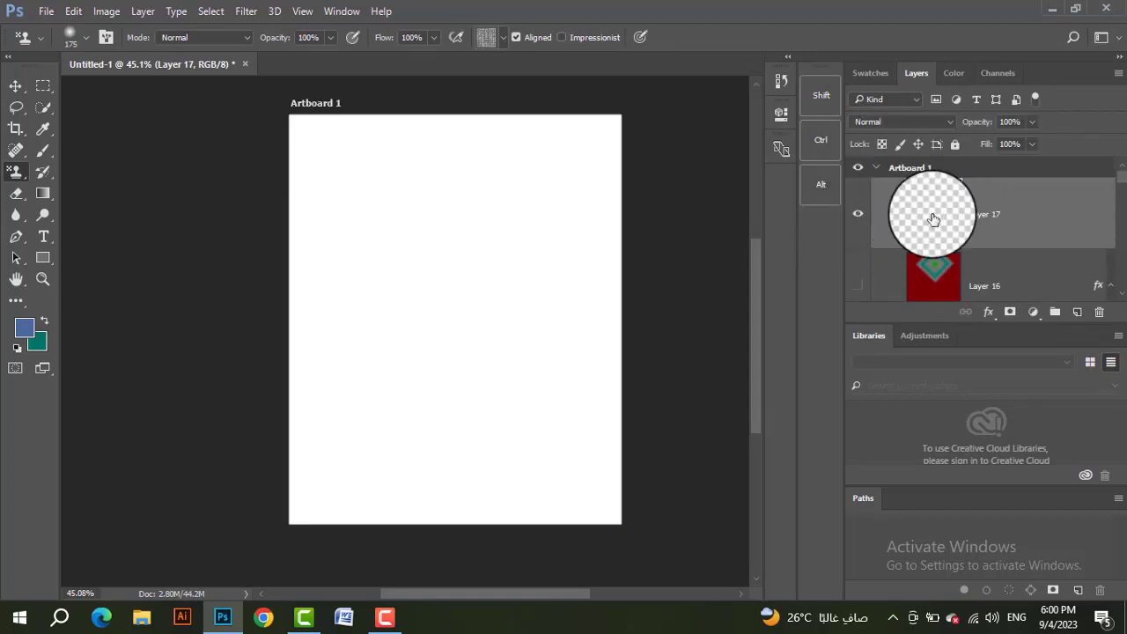
Step: Fill Layer 17 with a white (#ffffff) background color and add another empty layer above it
left_click(36, 342)
left_click_drag(918, 133, 915, 60)
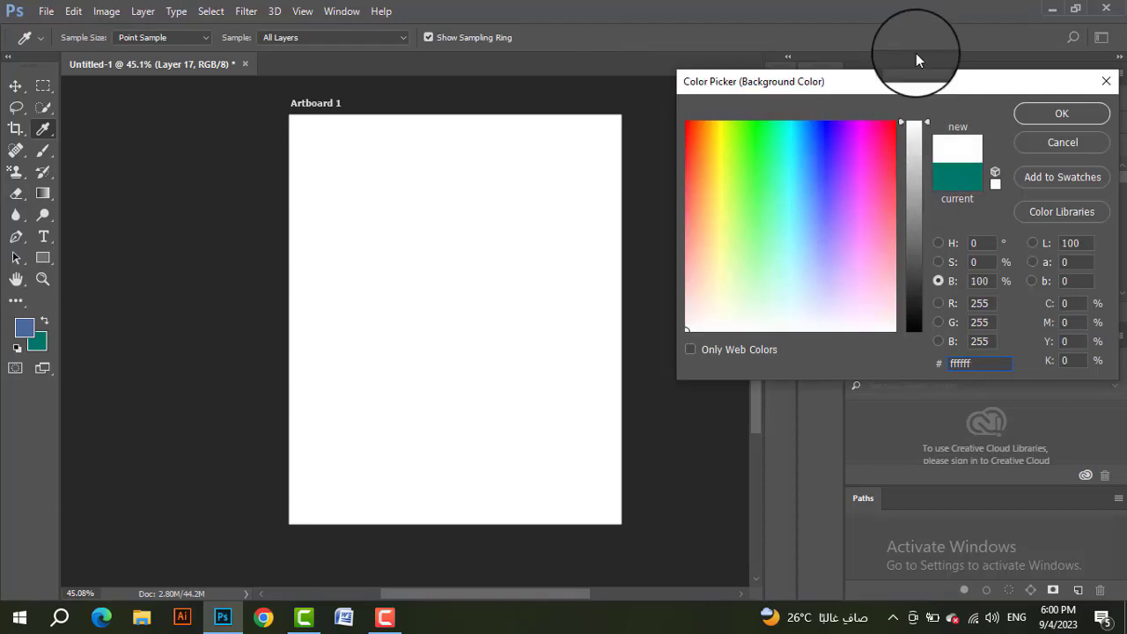
left_click(1021, 118)
key("ctrl+shift+alt+n")
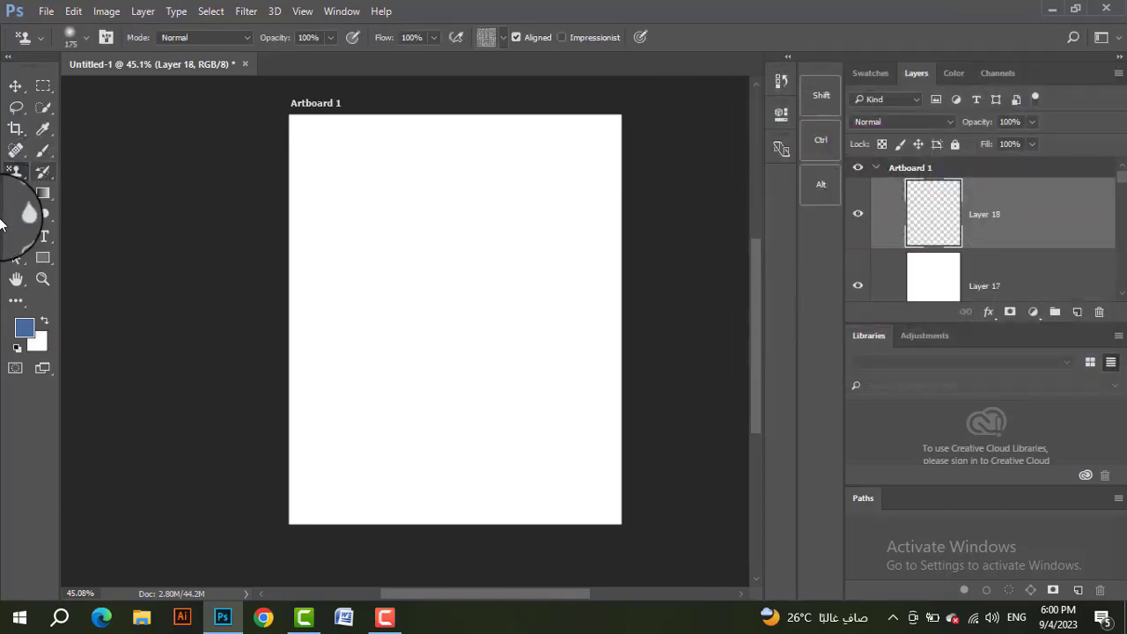
Step: Add a one-word name as black text across the artboard's middle, formatted in Arial Bold at 230 pt
left_click(40, 240)
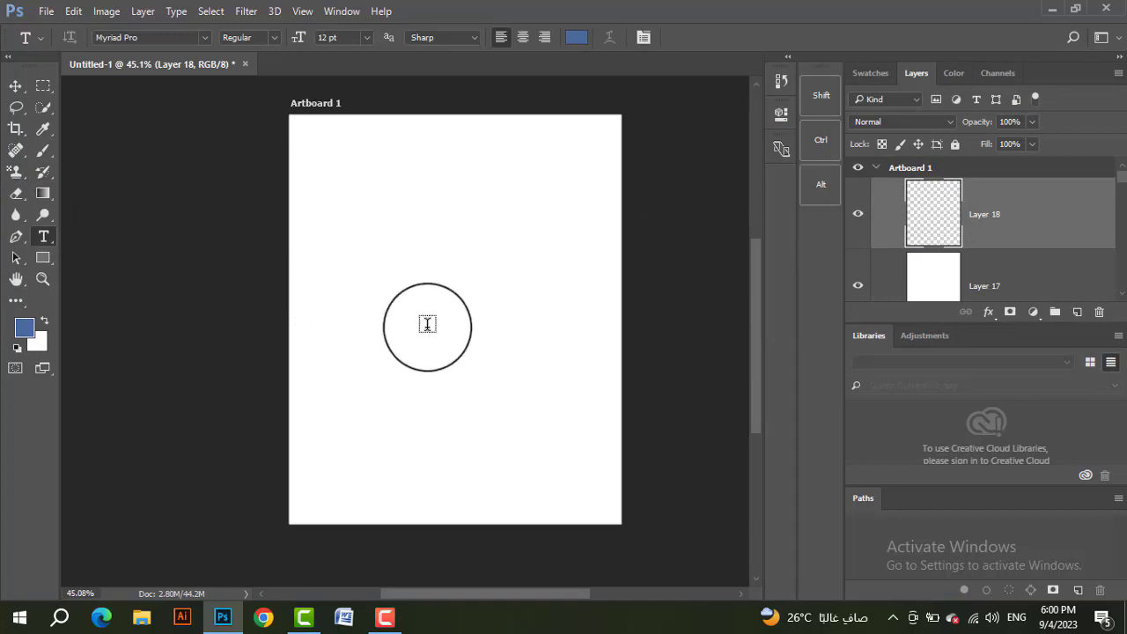
left_click(338, 293)
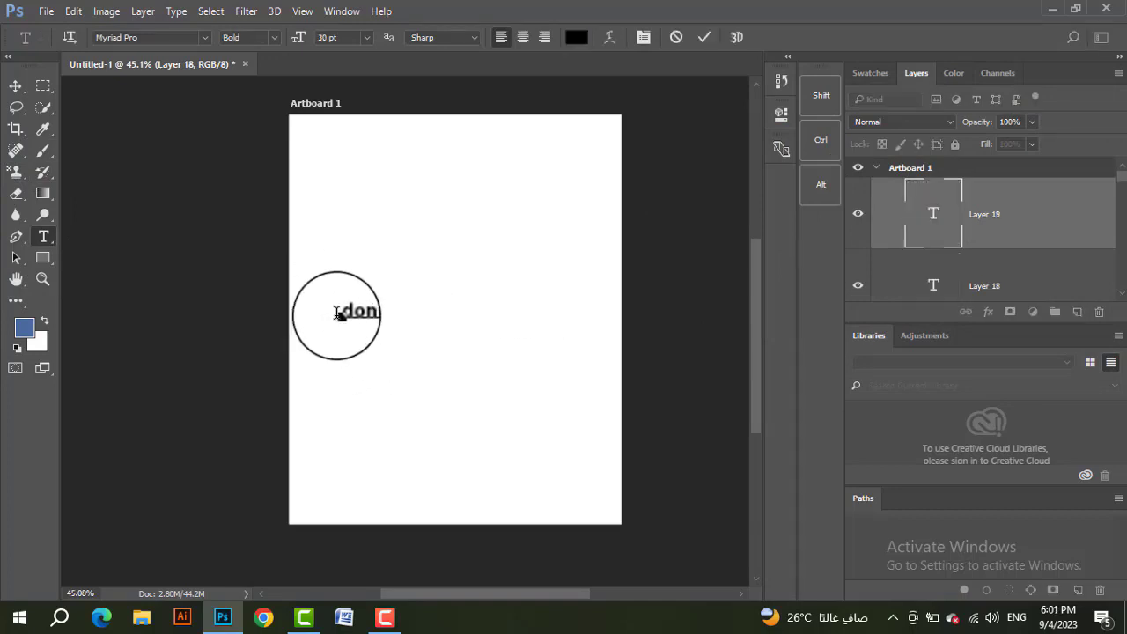
left_click_drag(340, 317, 378, 314)
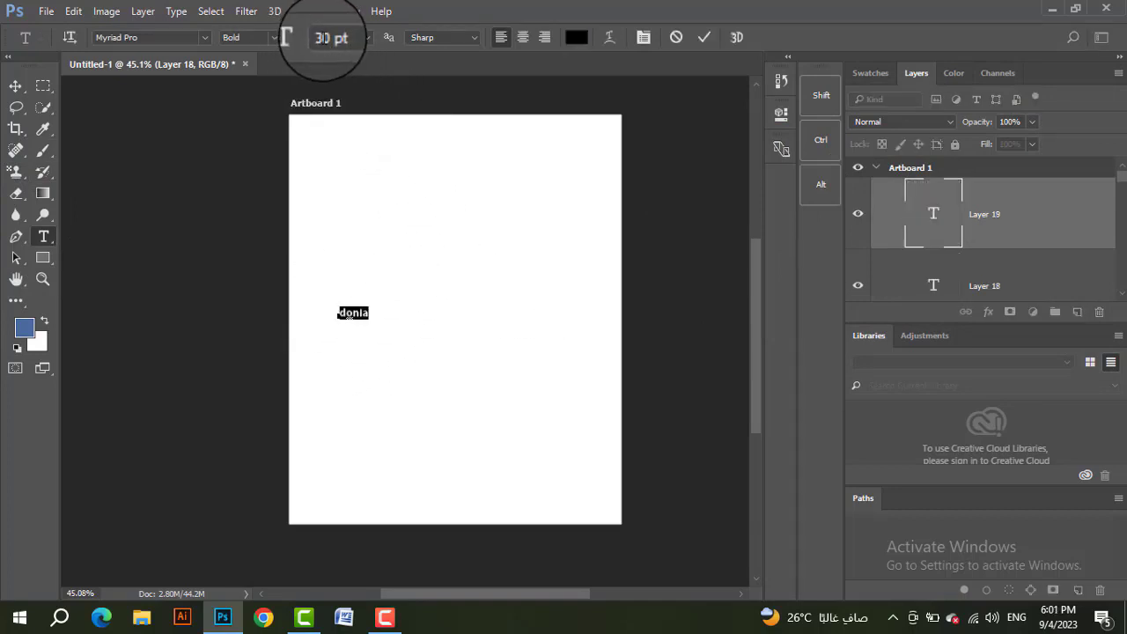
left_click(328, 37)
type("153")
key("Return")
left_click_drag(400, 60, 464, 79)
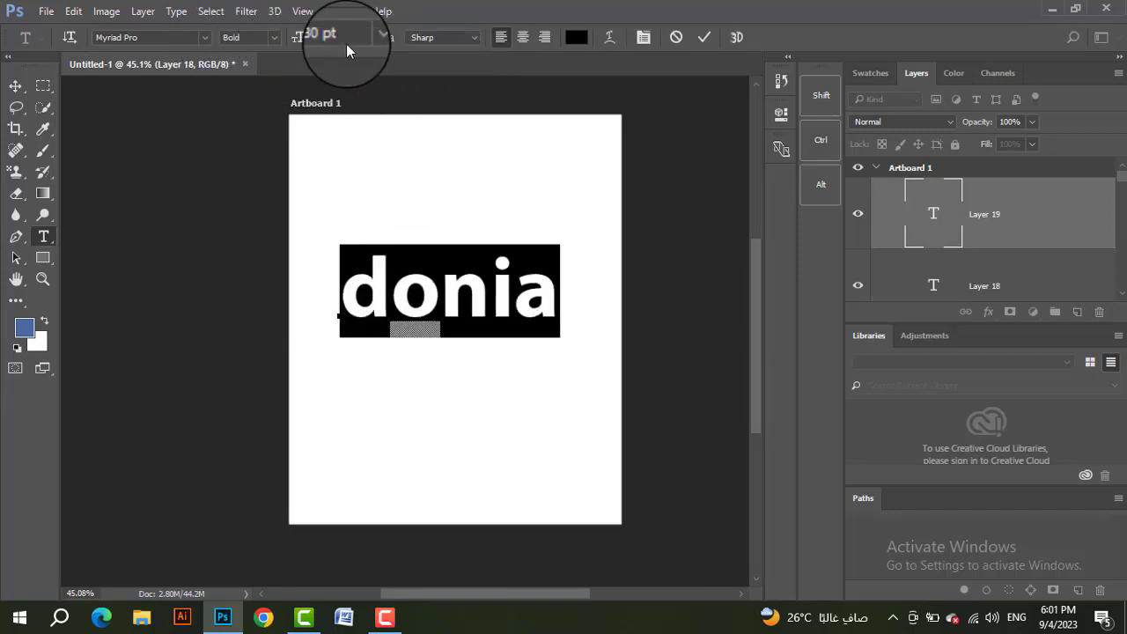
left_click(207, 42)
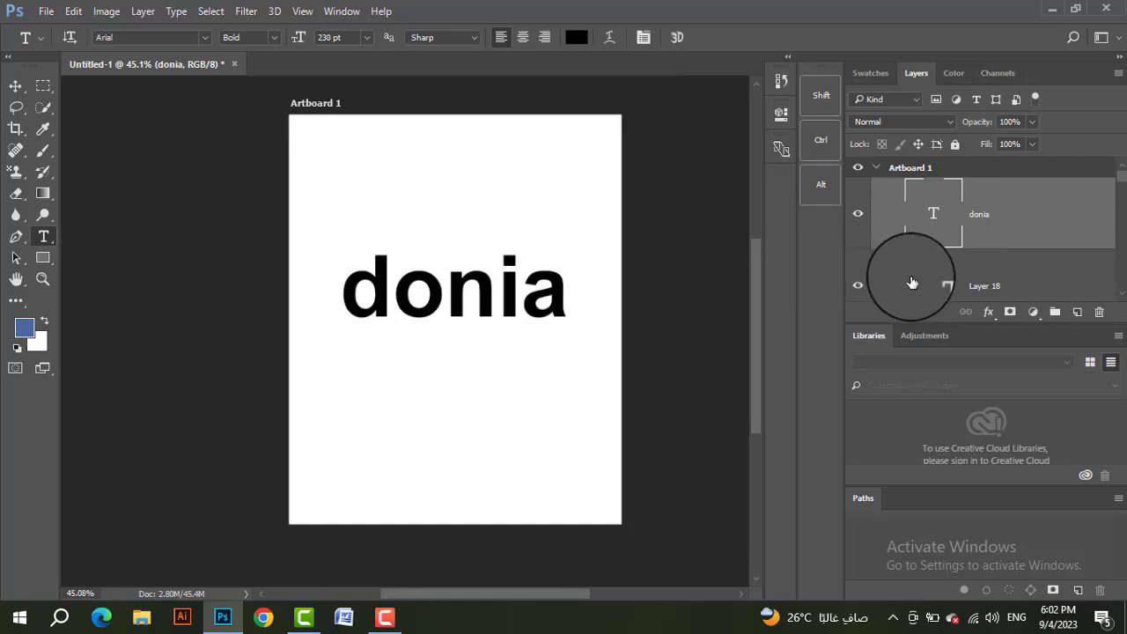
Step: Add a Color Overlay effect to the text layer and set its overlay color to bright yellow
double_click(991, 220)
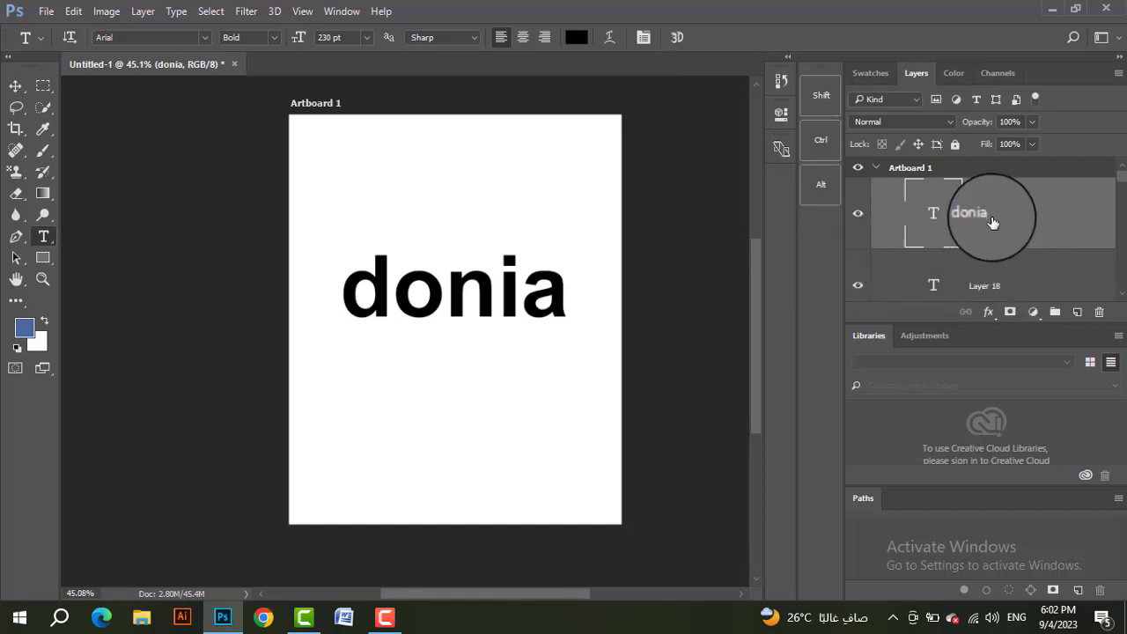
key("Return")
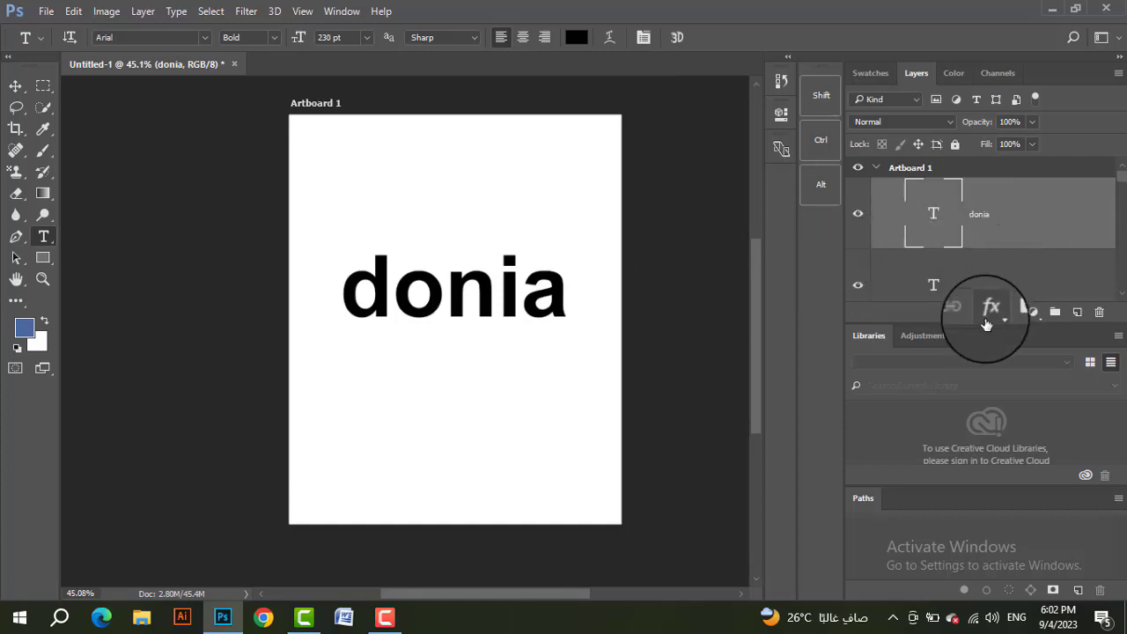
left_click(988, 312)
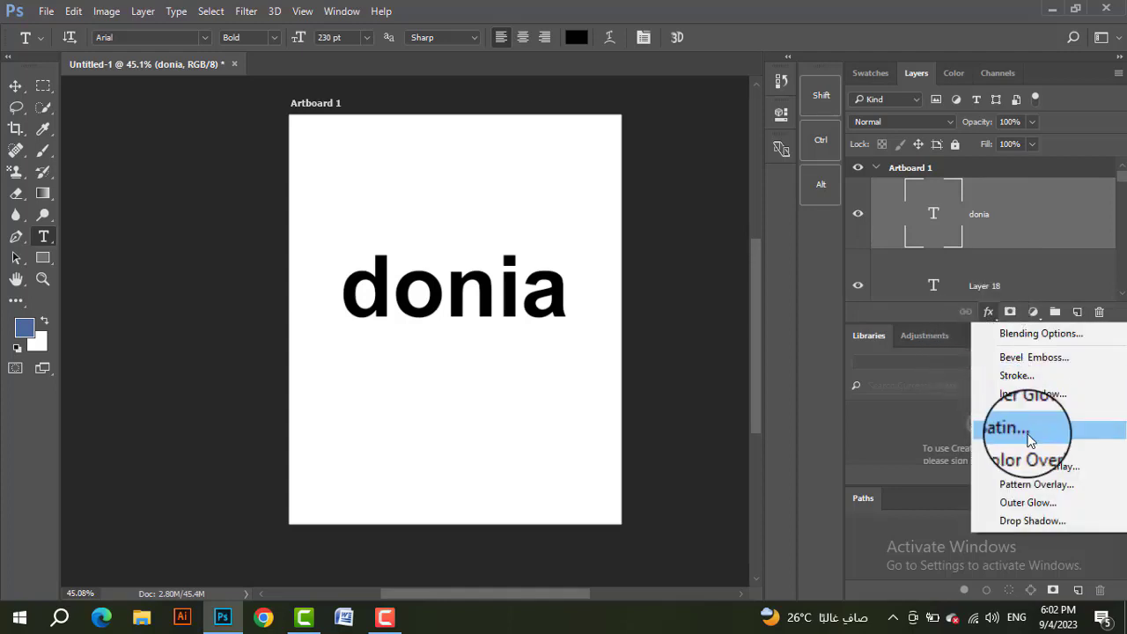
left_click(1033, 460)
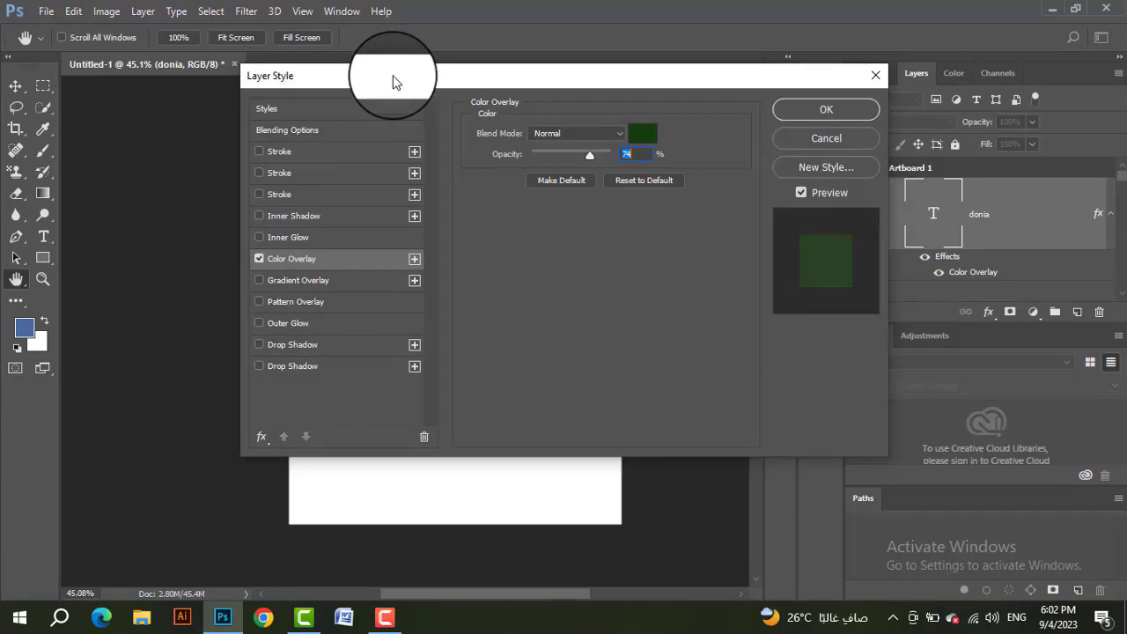
left_click_drag(393, 80, 708, 68)
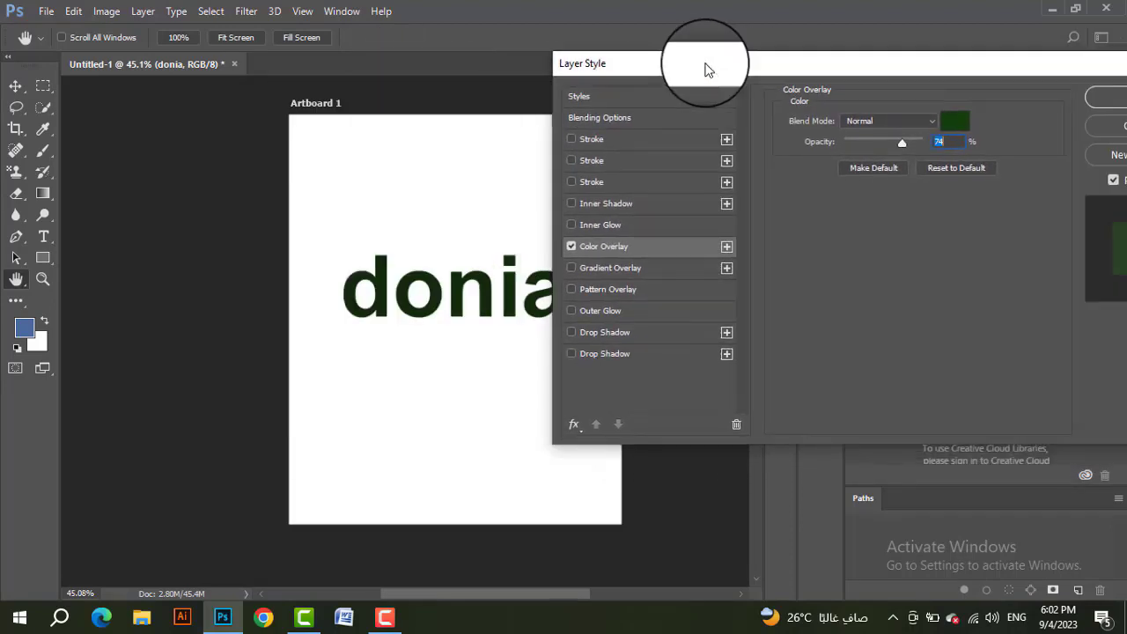
left_click(966, 128)
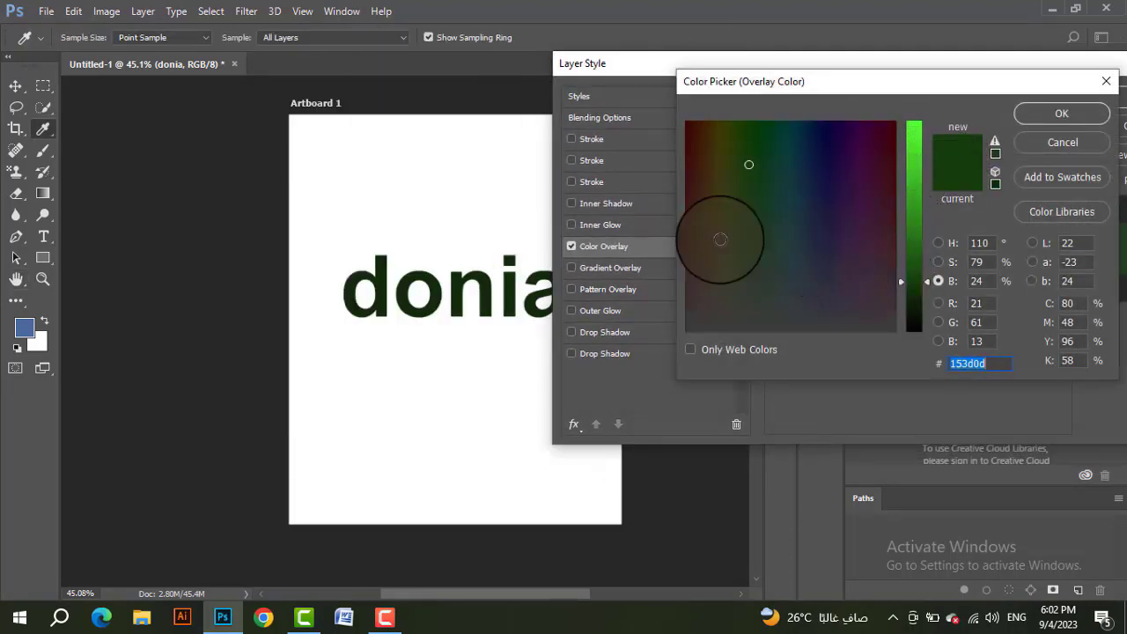
left_click(722, 120)
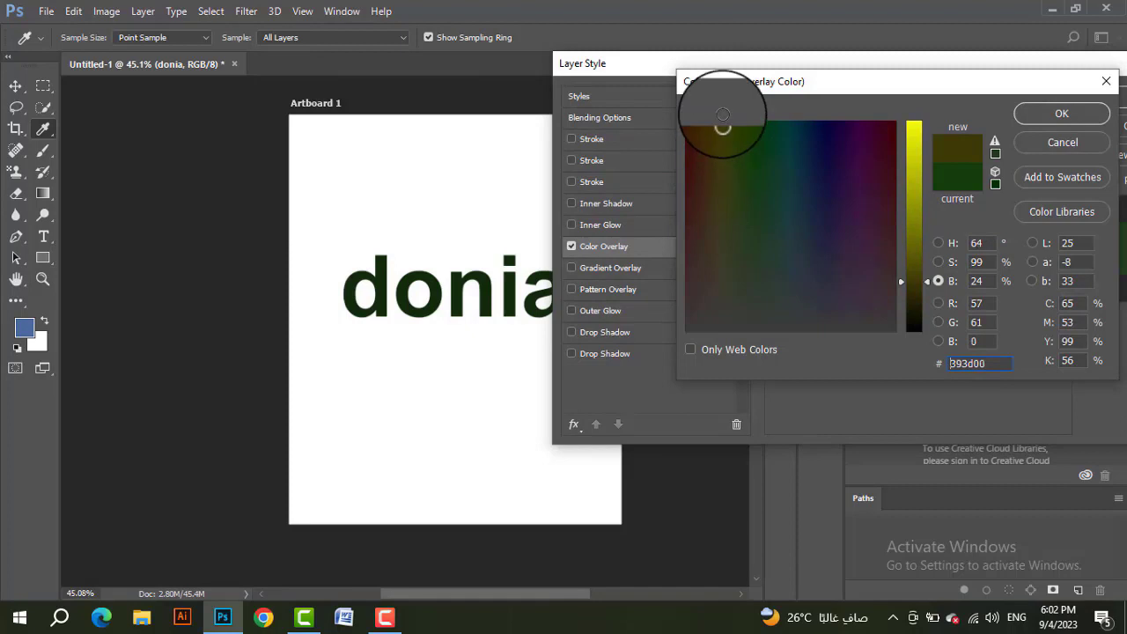
left_click_drag(922, 234, 918, 159)
left_click(1047, 116)
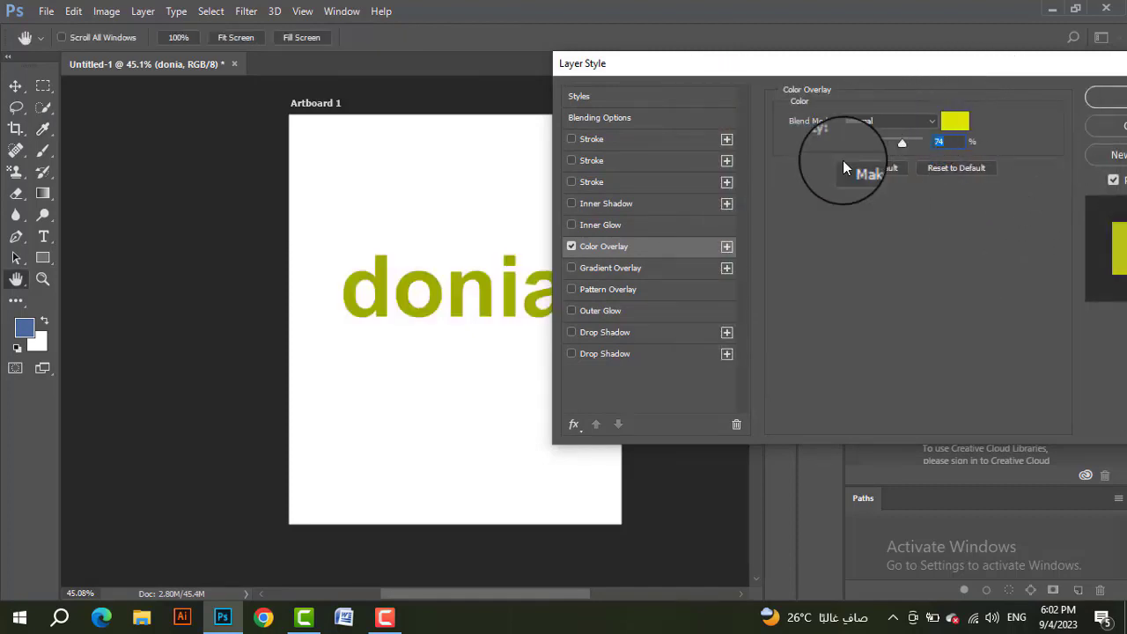
Step: Enable the lowest Stroke effect on the text layer and lower the Color Overlay opacity to 17%
left_click_drag(1035, 65, 934, 67)
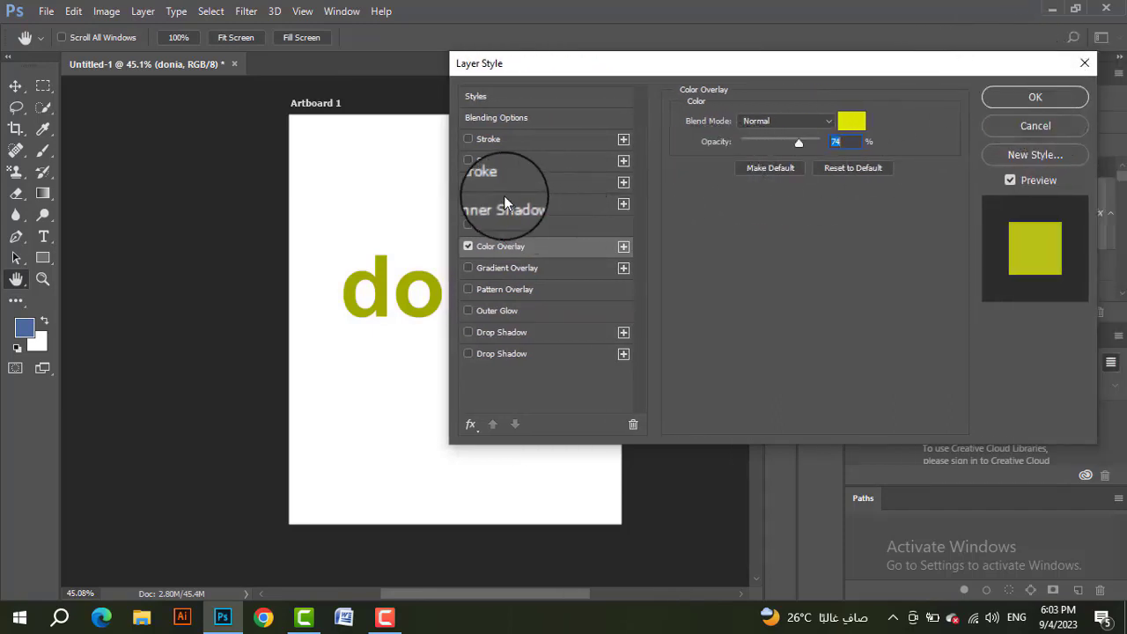
left_click(469, 182)
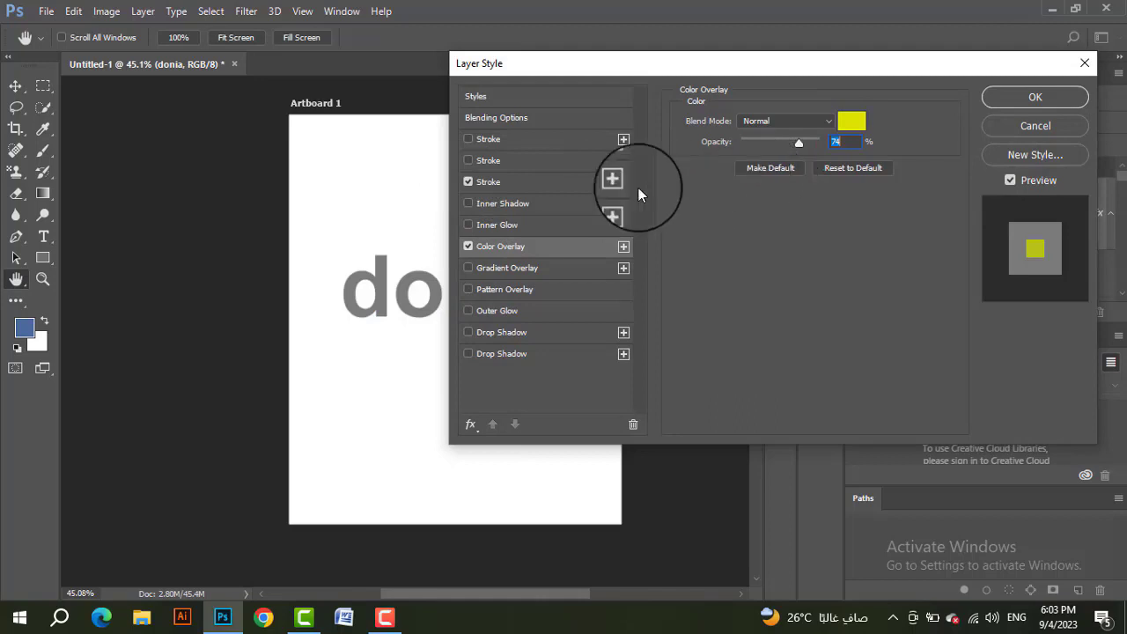
left_click_drag(798, 143, 753, 143)
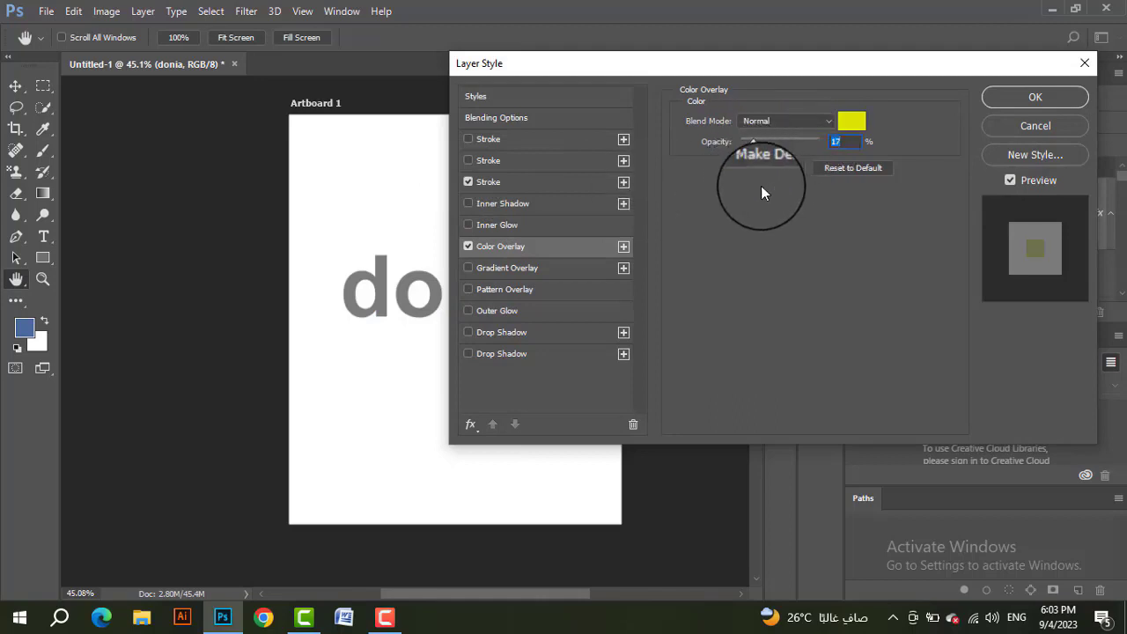
Step: Position the text's stroke Outside, color it lime green and set its size to 10 px
left_click(503, 183)
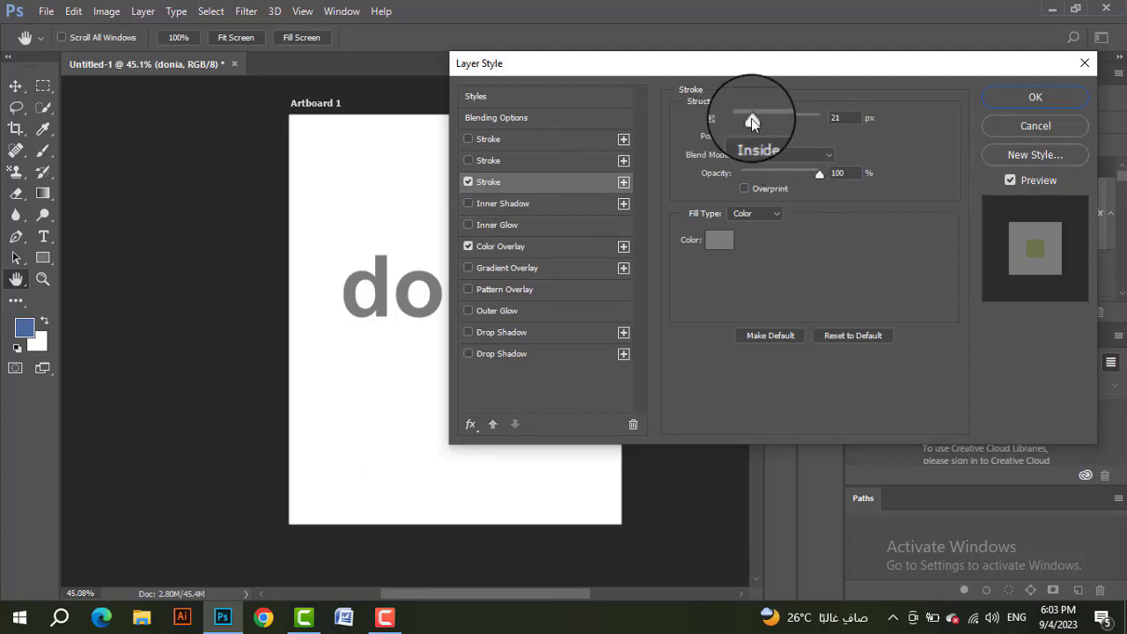
mouse_move(751, 118)
left_mouse_down()
mouse_move(781, 118)
mouse_move(741, 128)
mouse_move(763, 123)
mouse_move(752, 119)
left_mouse_up()
left_click(769, 137)
left_click(766, 151)
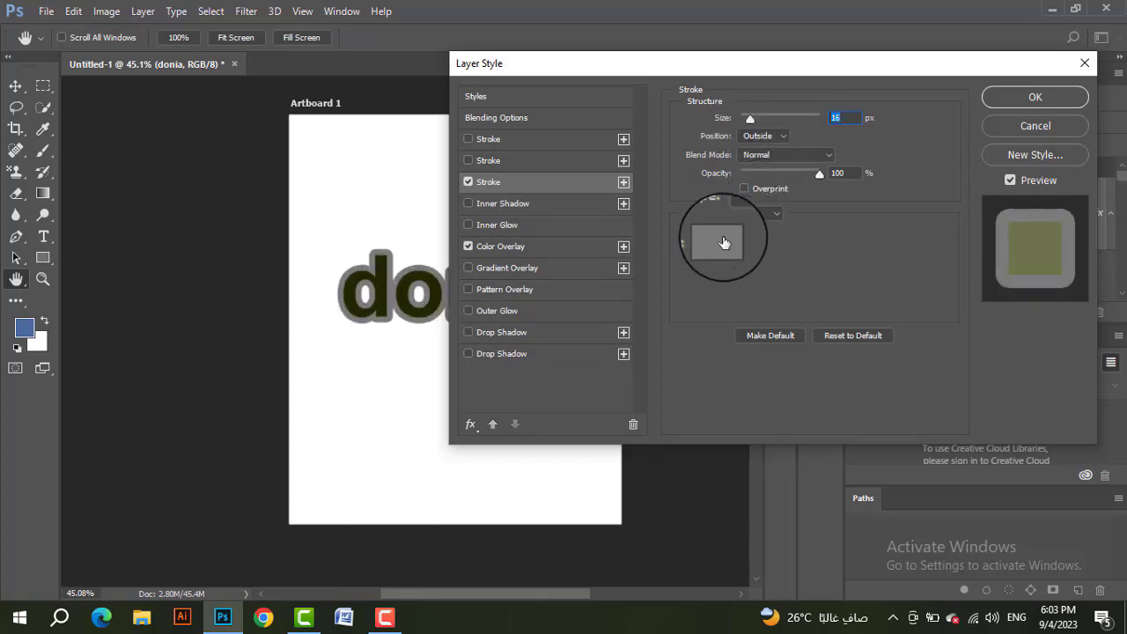
left_click(720, 239)
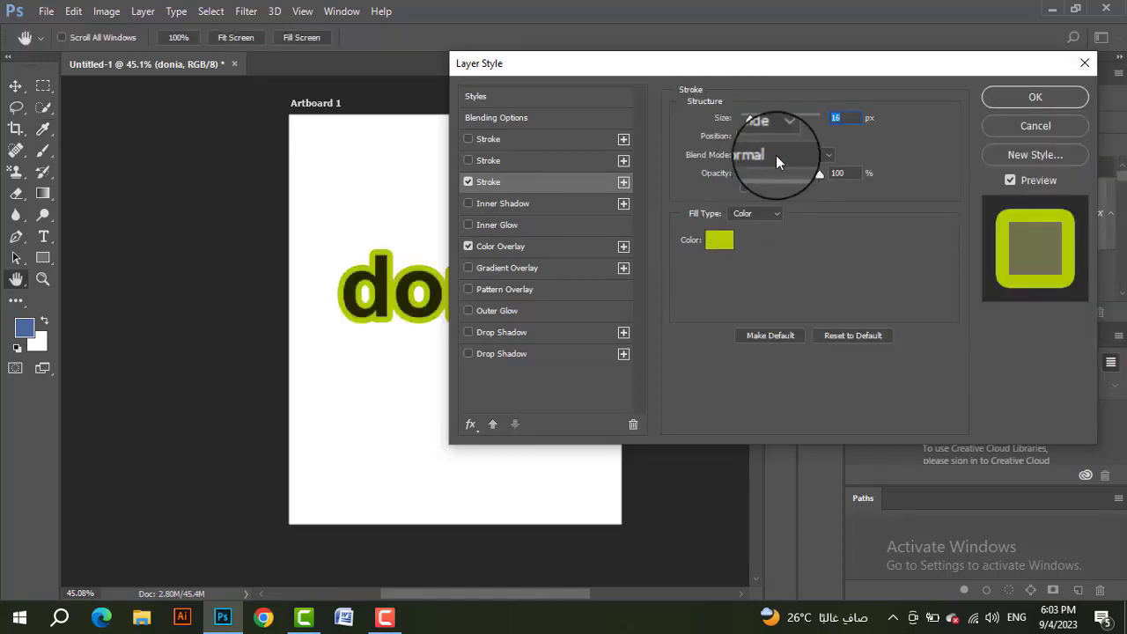
left_click_drag(751, 122, 747, 121)
mouse_move(710, 68)
left_mouse_down()
mouse_move(900, 50)
mouse_move(836, 53)
left_mouse_up()
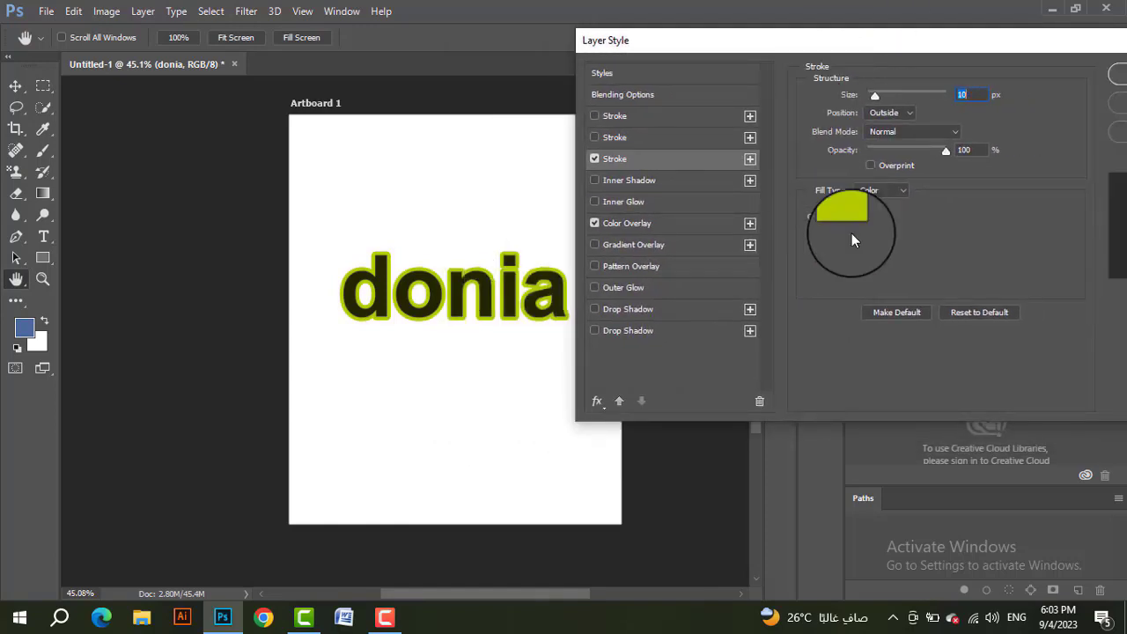
Step: Turn off the text's Stroke and add a Gradient Overlay using a multi-stop gold gradient preset
left_click(595, 160)
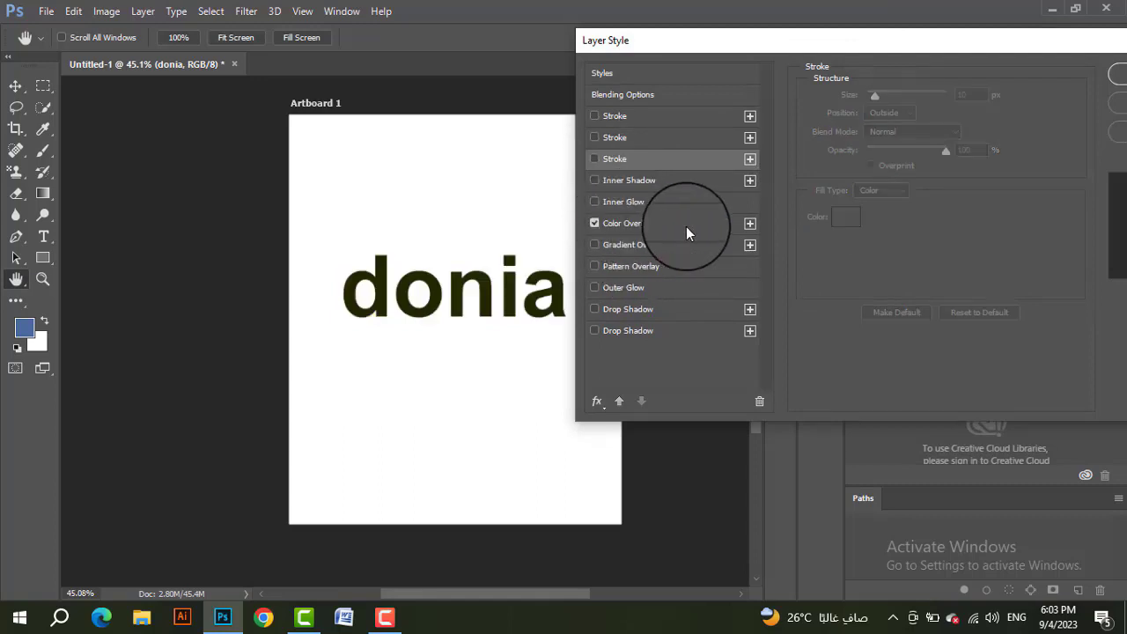
left_click(594, 245)
left_click(634, 245)
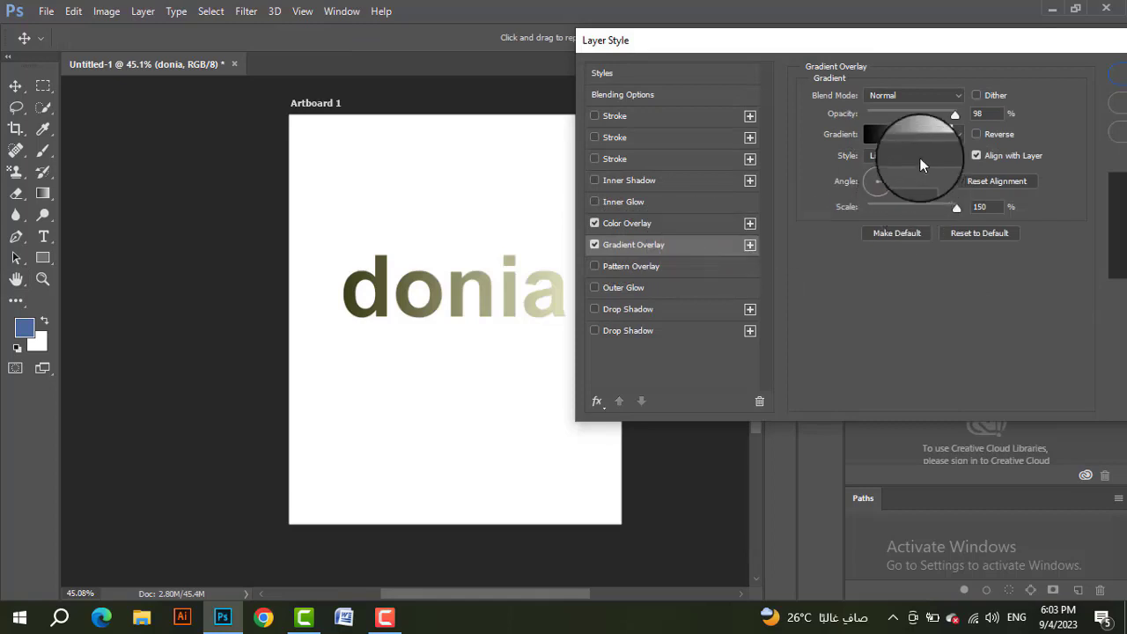
left_click(918, 134)
scroll(661, 212, "down", 3)
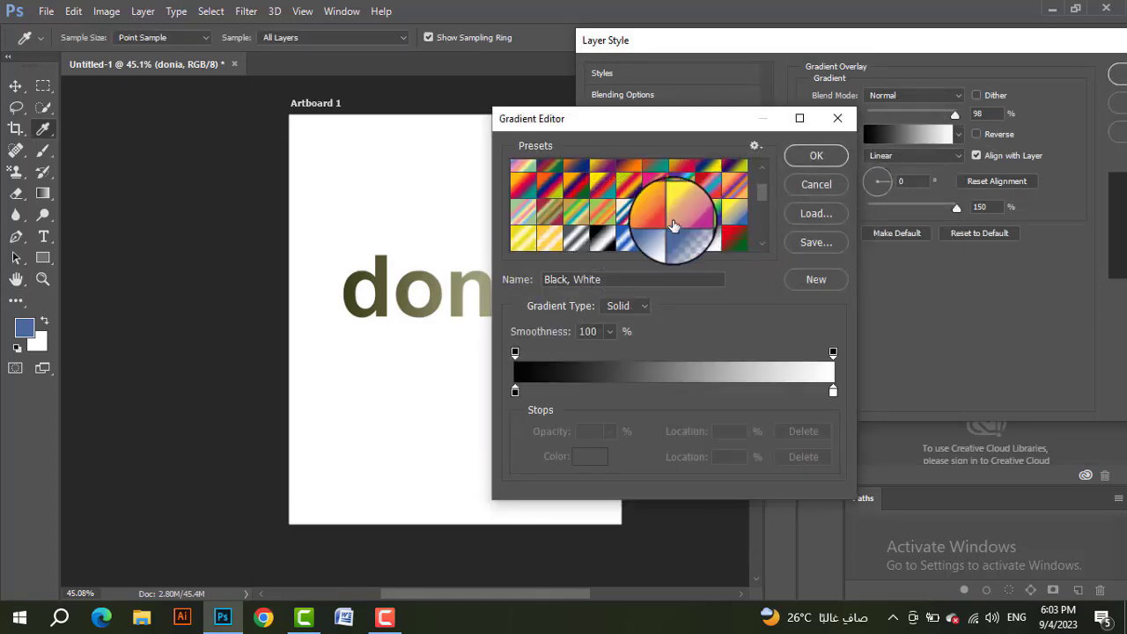
scroll(669, 204, "down", 2)
left_click(674, 192)
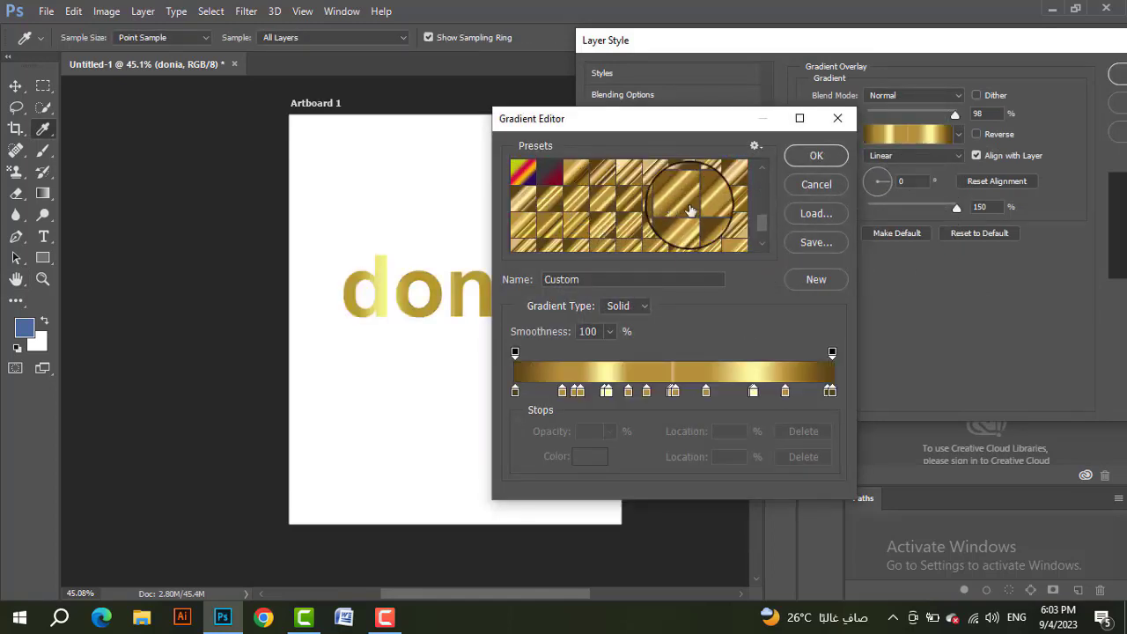
left_click(804, 164)
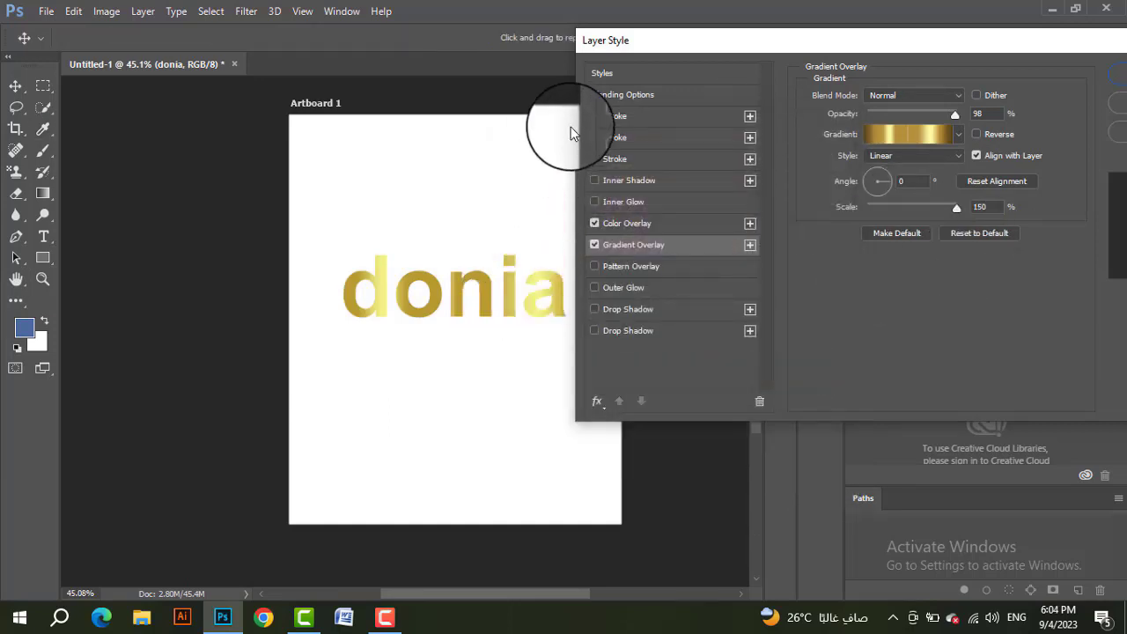
Step: Set the text's Gradient Overlay opacity to 100% and its scale to 86%
left_click_drag(600, 56, 664, 54)
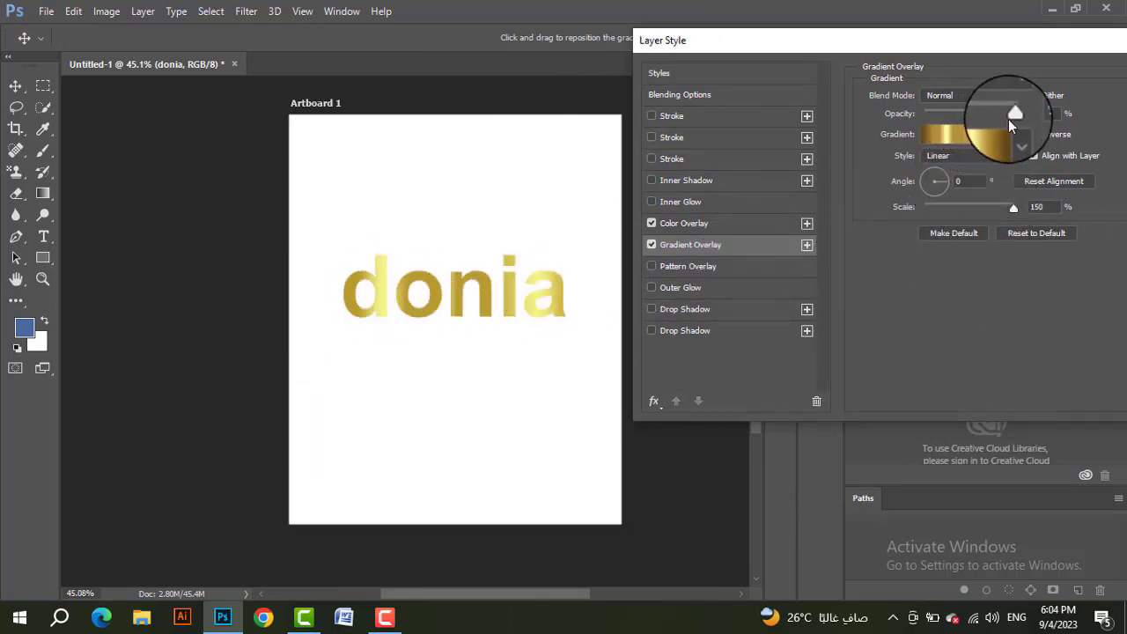
left_click_drag(1012, 115, 1021, 120)
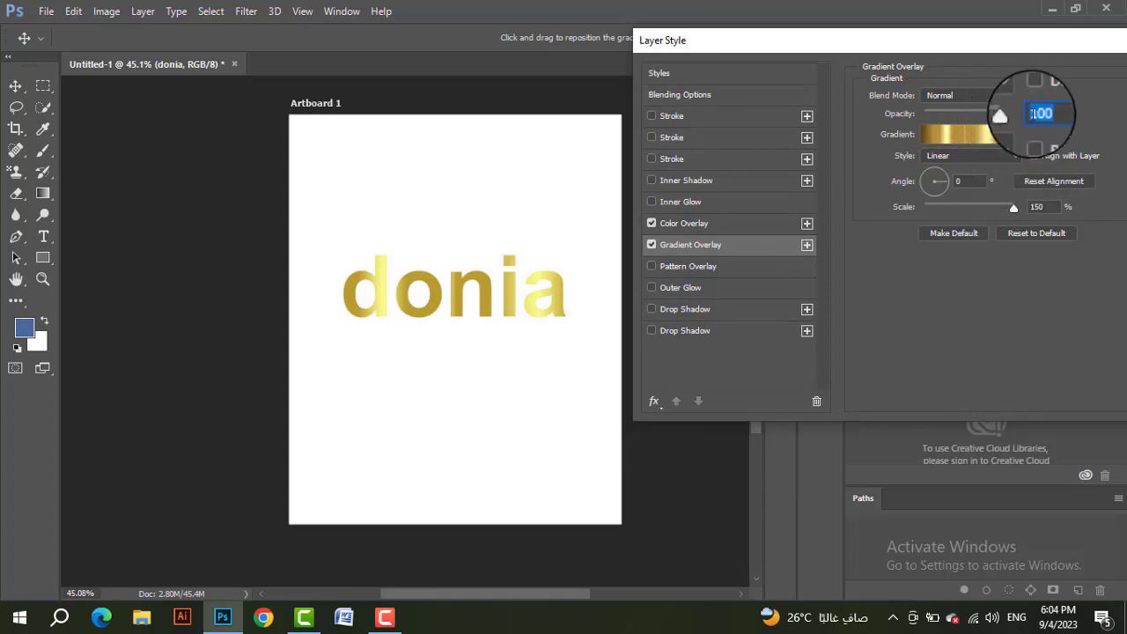
left_click_drag(1008, 209, 968, 210)
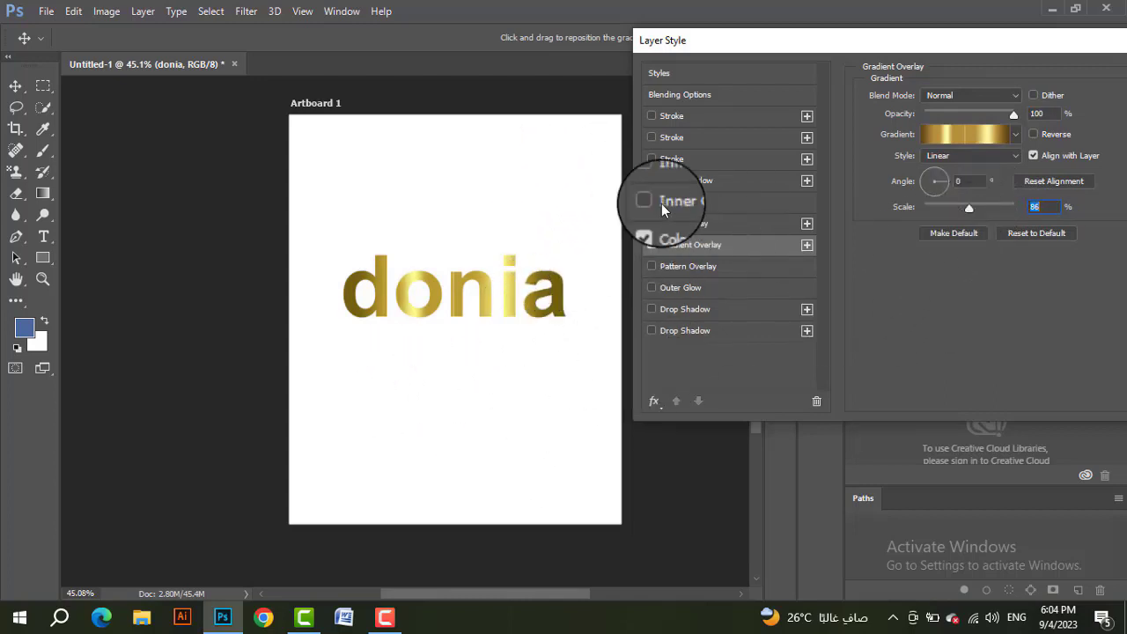
Step: Add a Pattern Overlay to the text using the dark purple diagonal-stripe pattern and set its scale to 787%
left_click_drag(1080, 41, 930, 44)
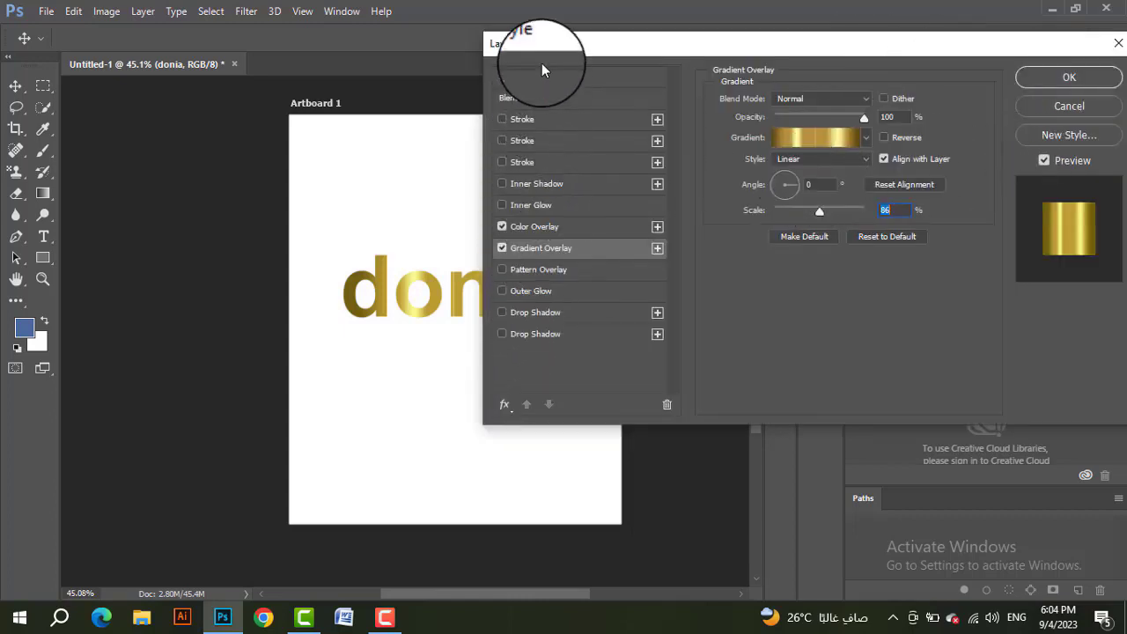
left_click_drag(543, 50, 616, 40)
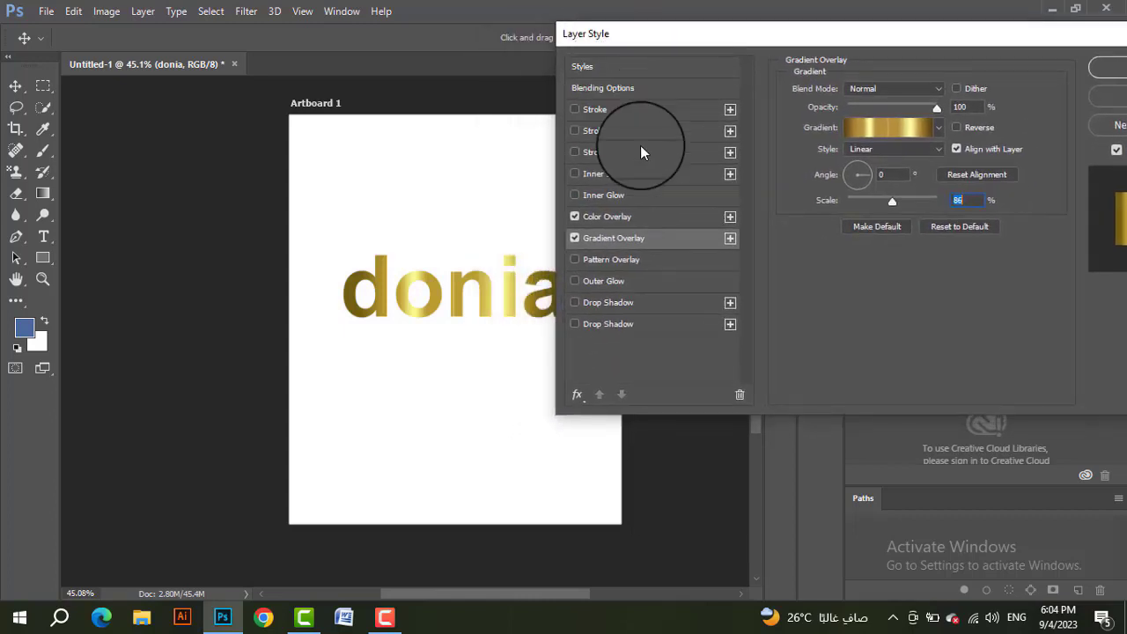
left_click(629, 261)
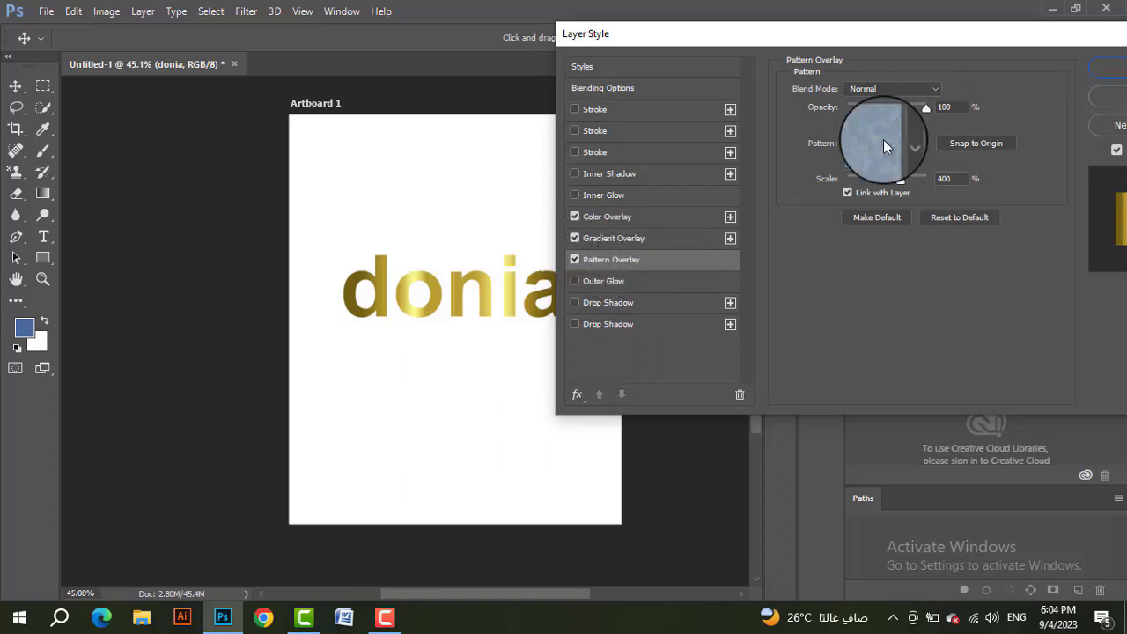
left_click(879, 140)
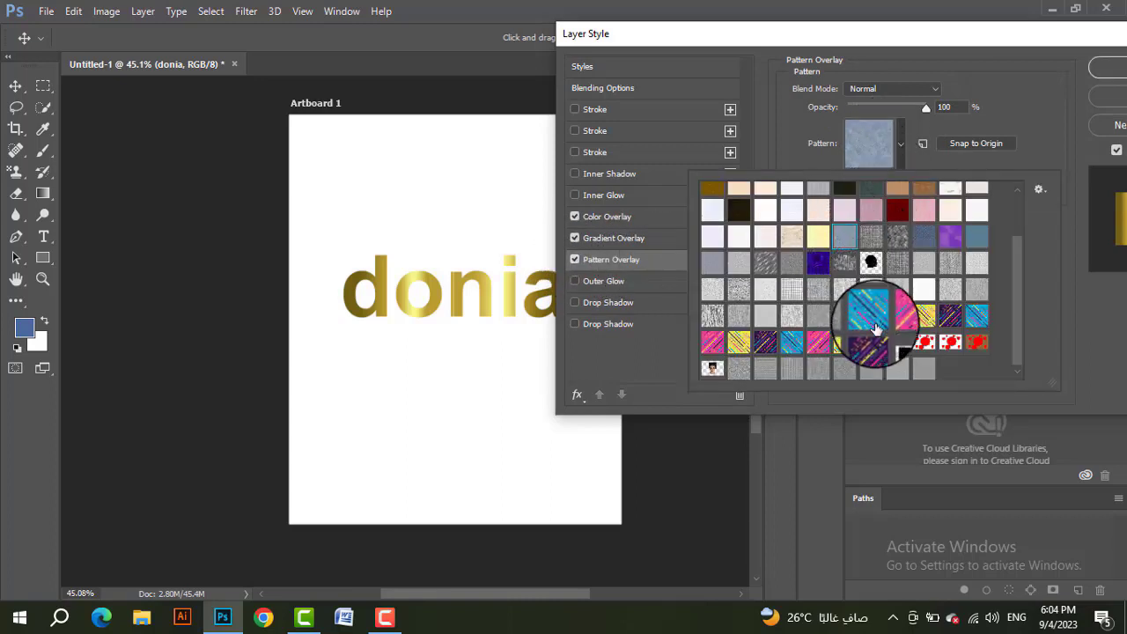
left_click(868, 332)
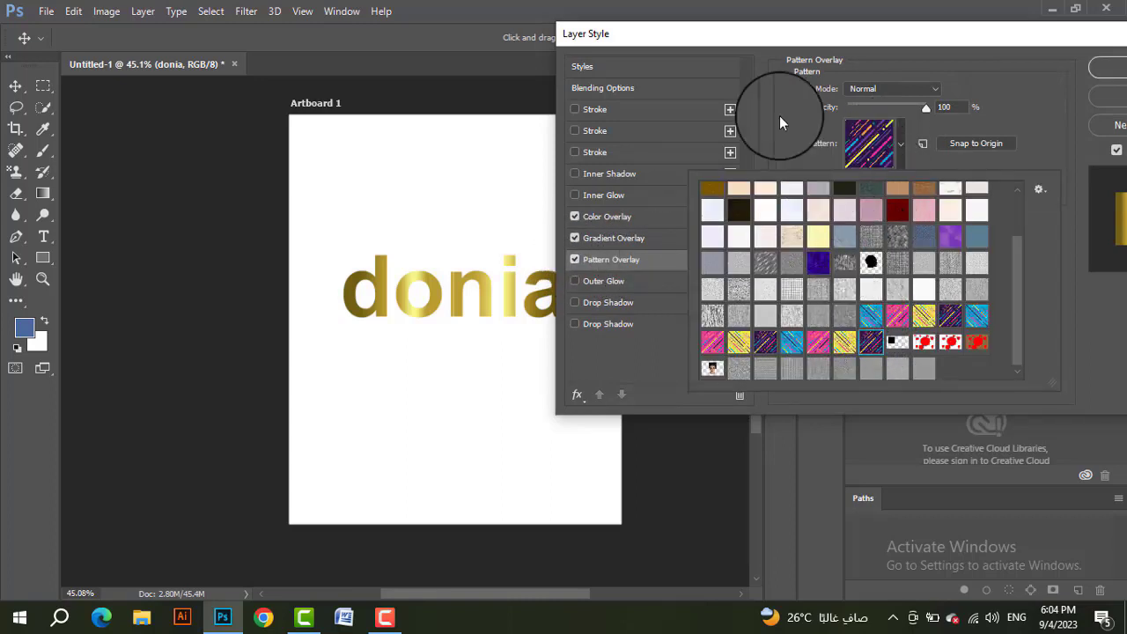
left_click(949, 107)
left_click_drag(918, 181, 917, 182)
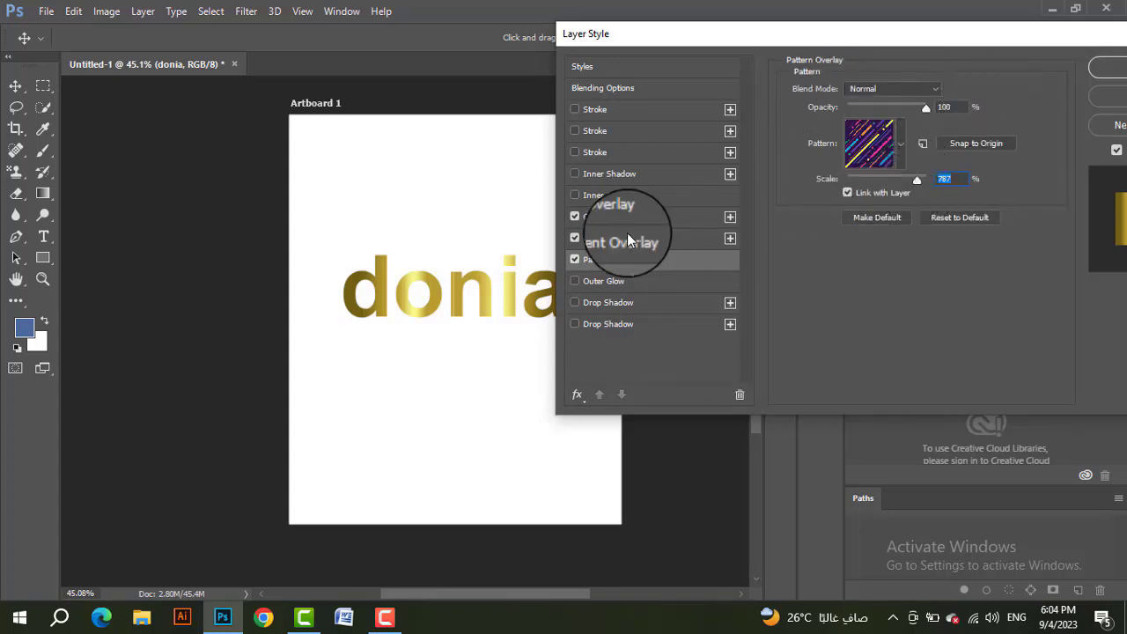
Step: Turn off the text's Gradient Overlay, reduce the Pattern Overlay scale to 75% and apply the layer style
left_click(575, 238)
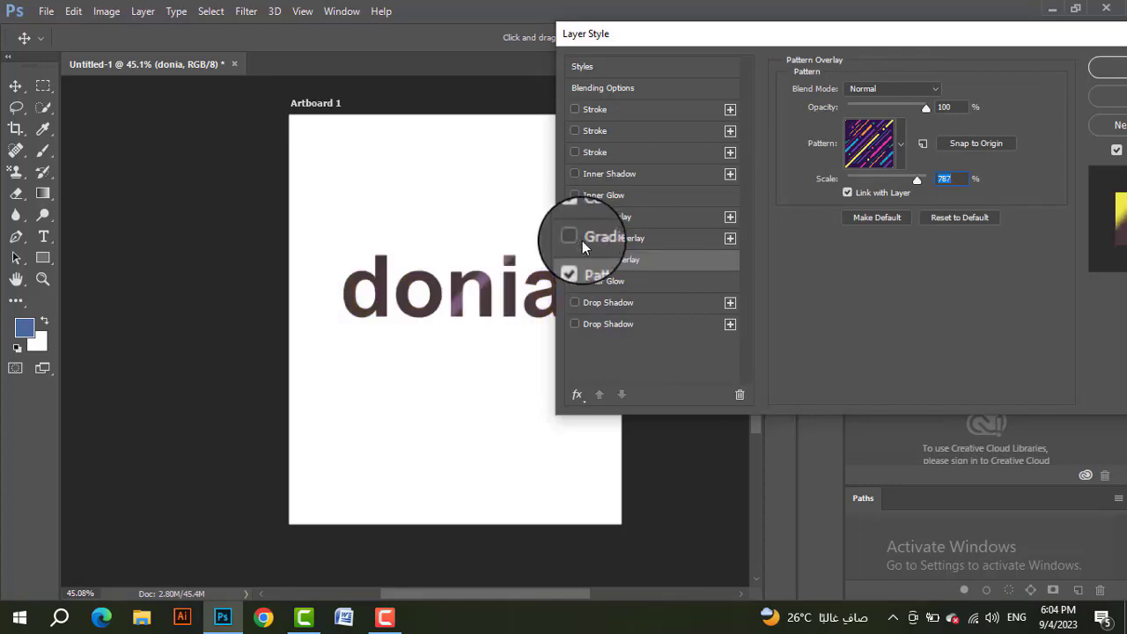
left_click_drag(918, 182, 877, 193)
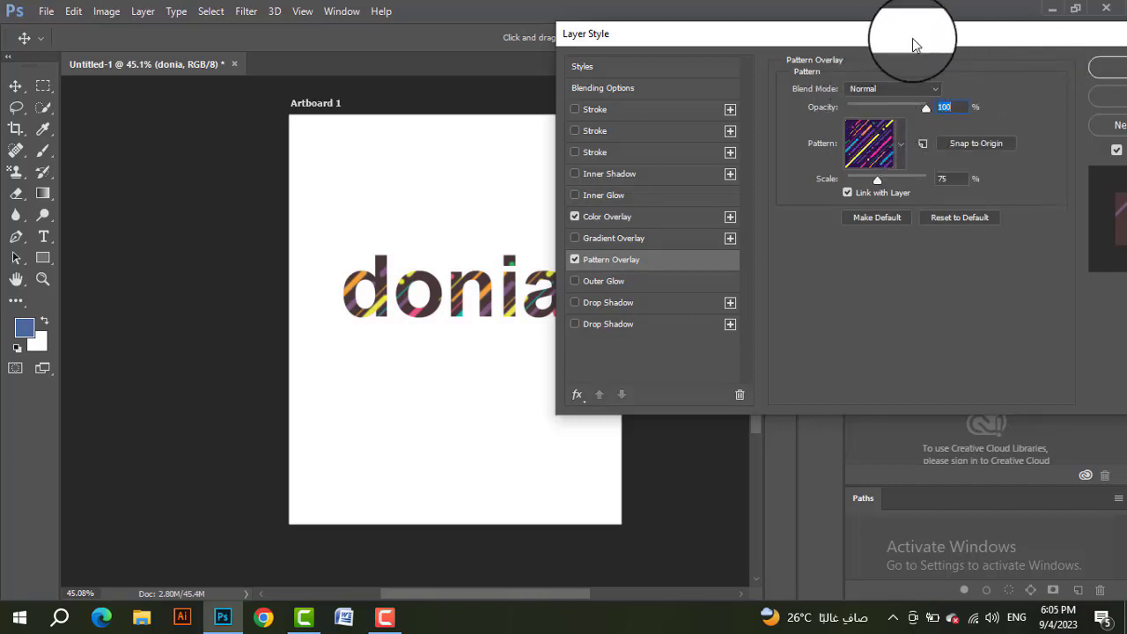
left_click_drag(914, 41, 841, 42)
left_click(1063, 70)
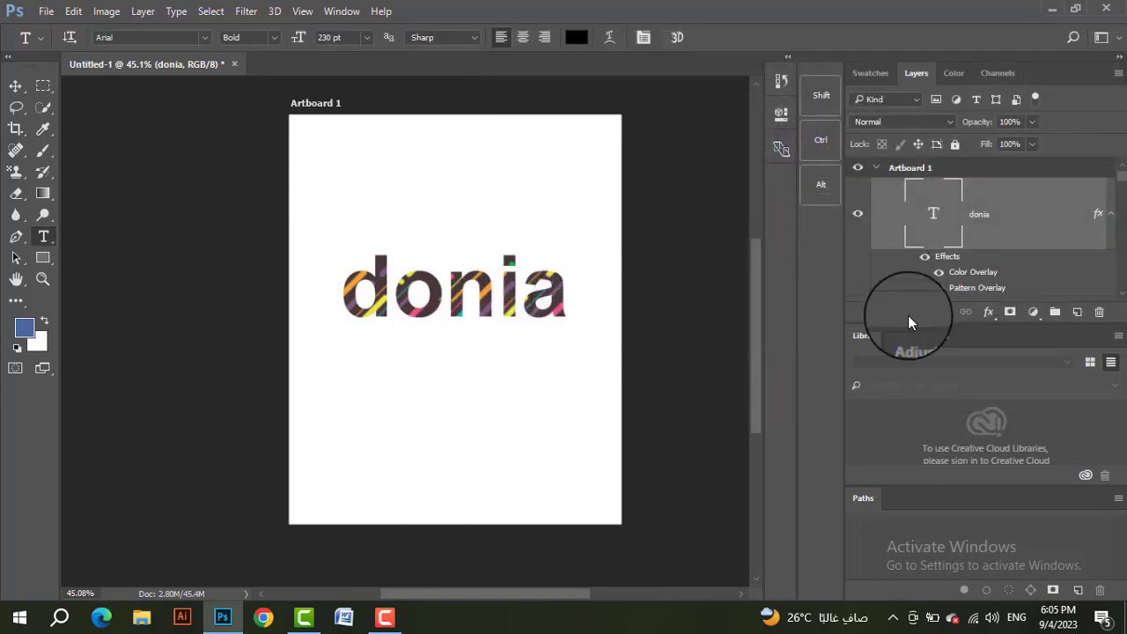
Step: Toggle the visibility of the text layer's Pattern Overlay effect to compare the text with and without it
scroll(948, 280, "down", 2)
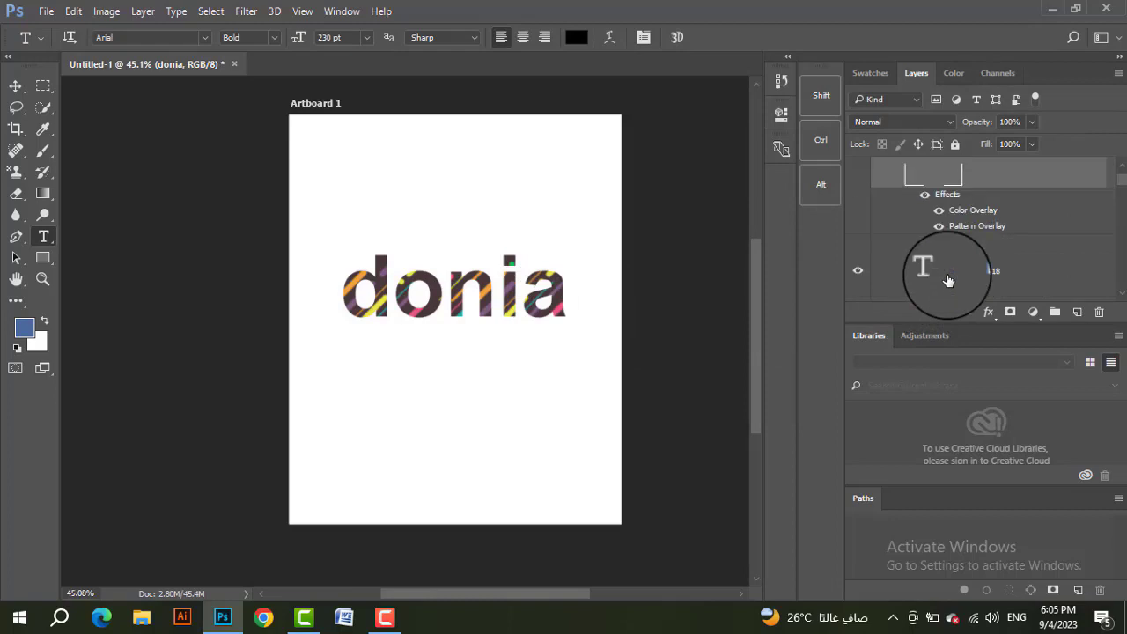
left_click(941, 232)
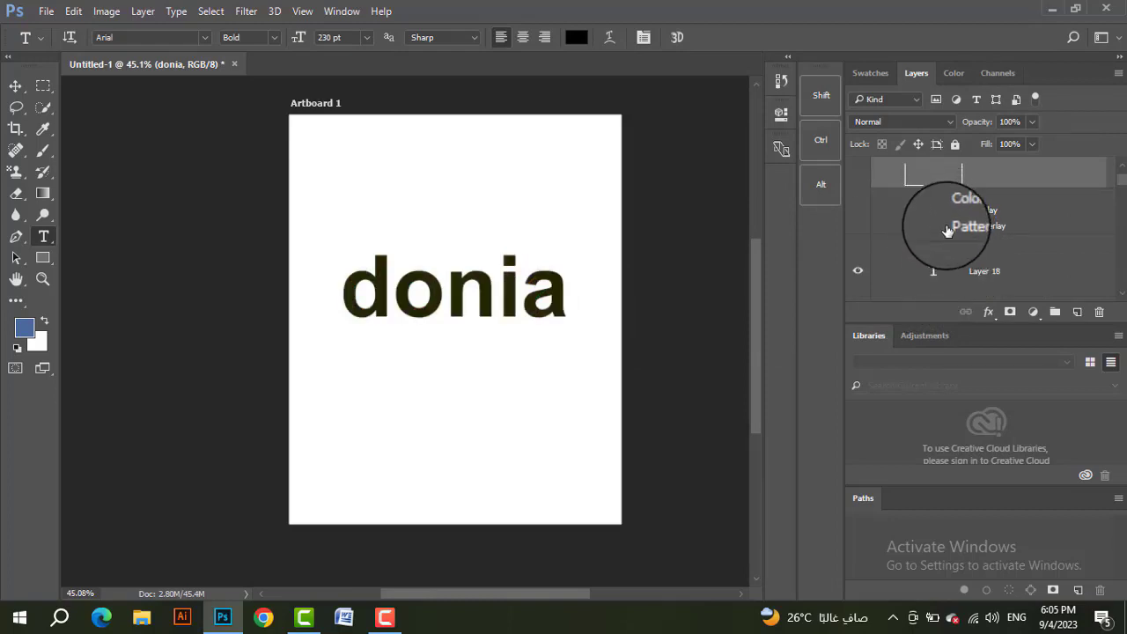
left_click(947, 233)
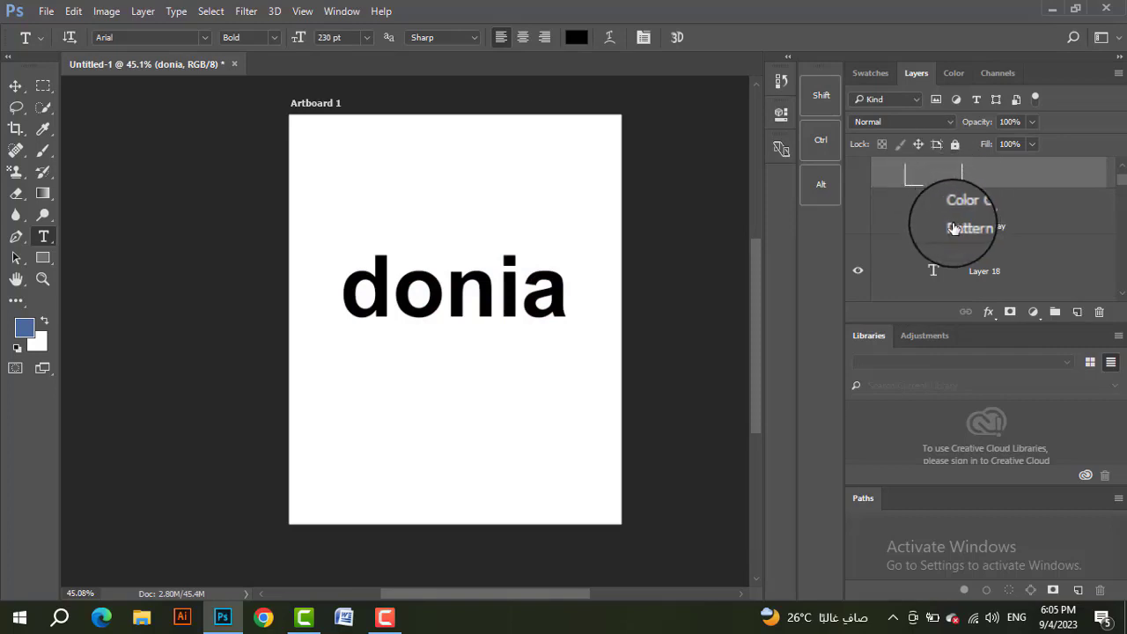
left_click(945, 228)
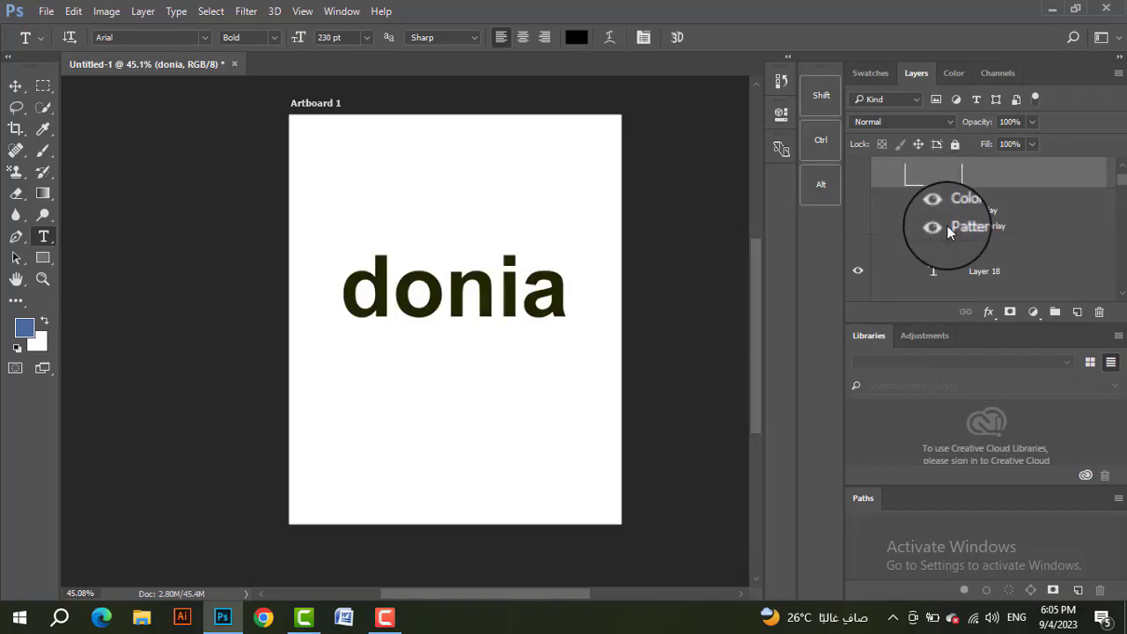
left_click(946, 228)
Step: Change the text's Pattern Overlay to the yellow diagonal-stripe pattern and apply the layer style
double_click(973, 227)
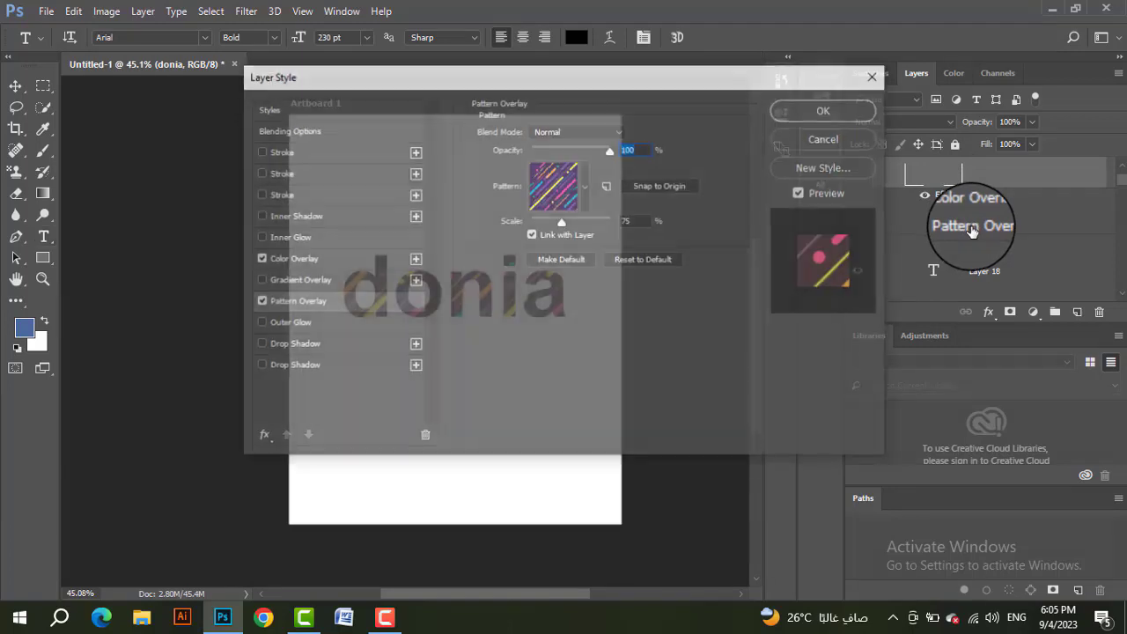
left_click(553, 194)
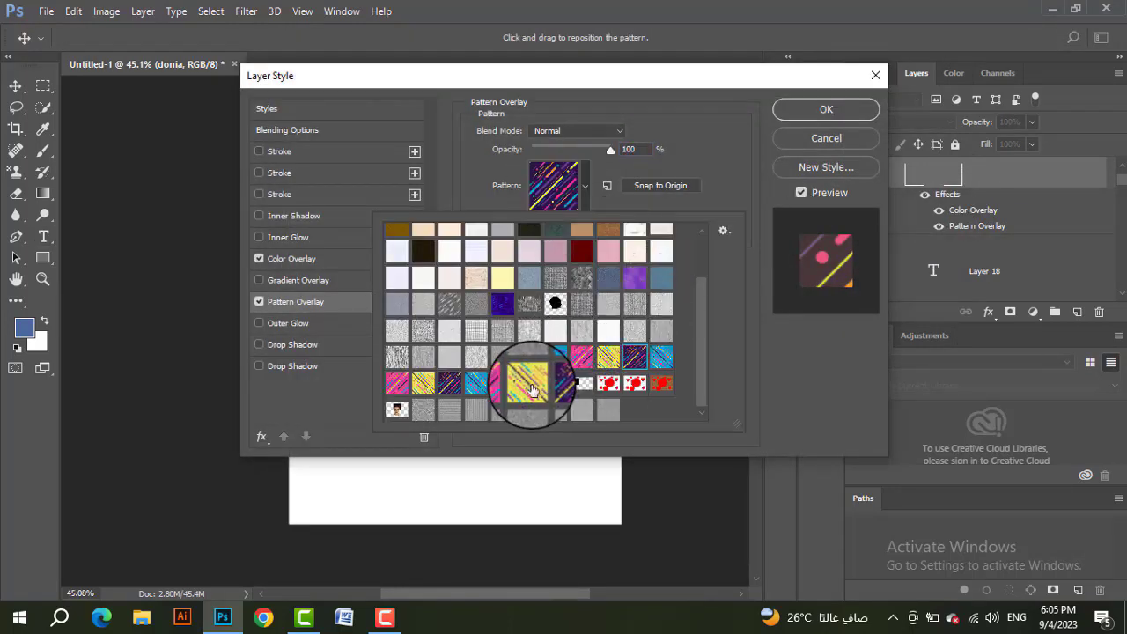
left_click(532, 382)
left_click(825, 111)
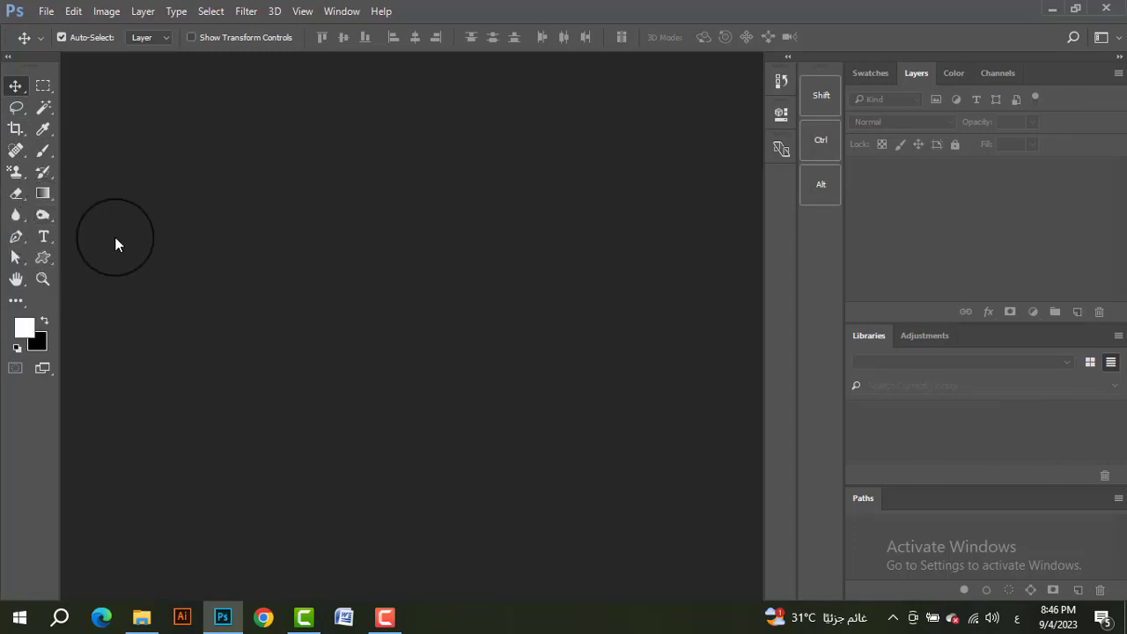
Step: Open the image La-Seine-(Paris) 2.jpg from the folder named 2
left_click(46, 11)
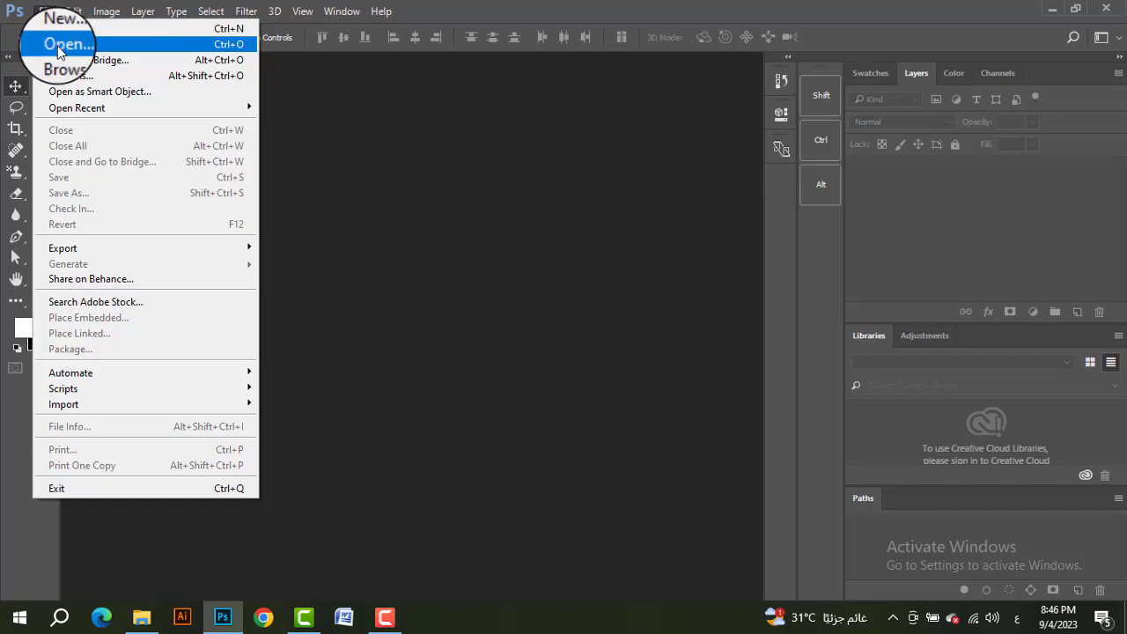
left_click(59, 48)
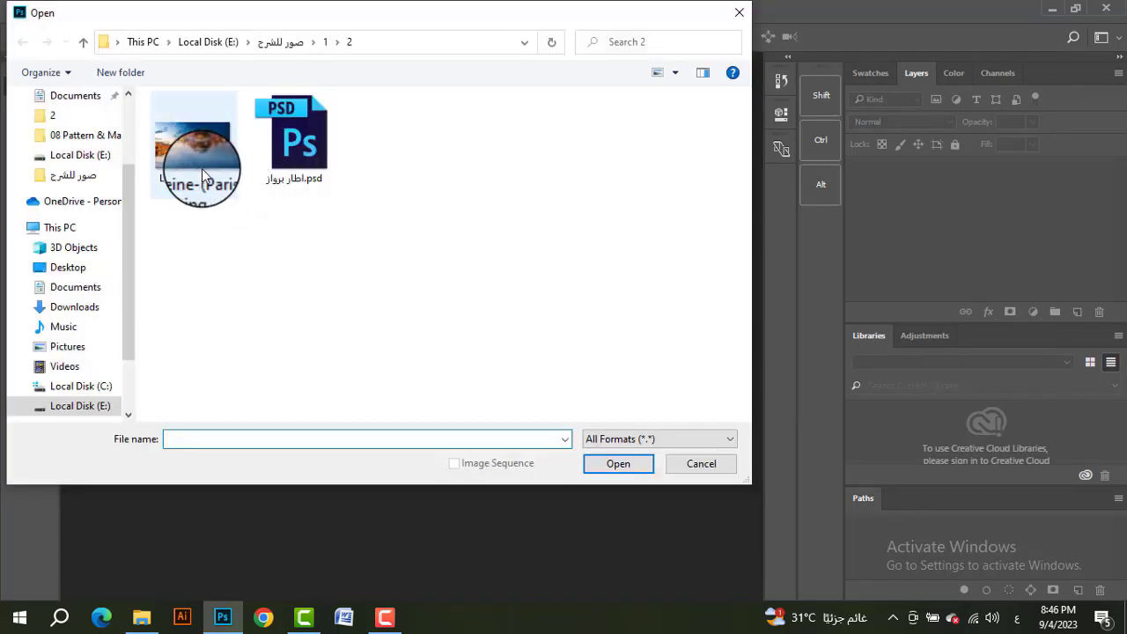
left_click(195, 149)
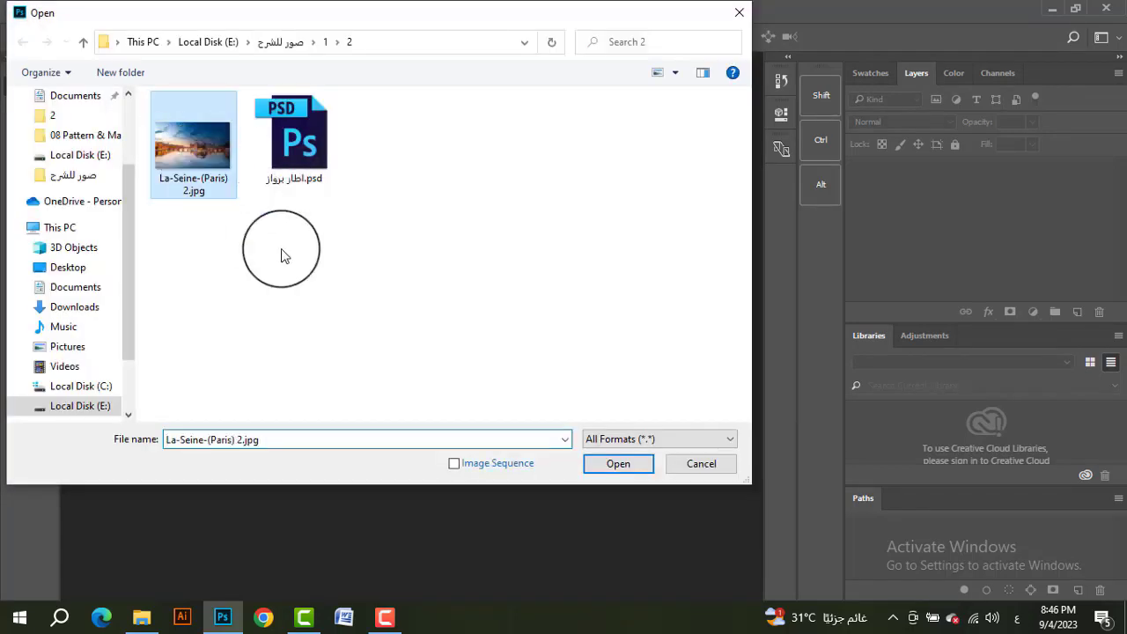
left_click(627, 472)
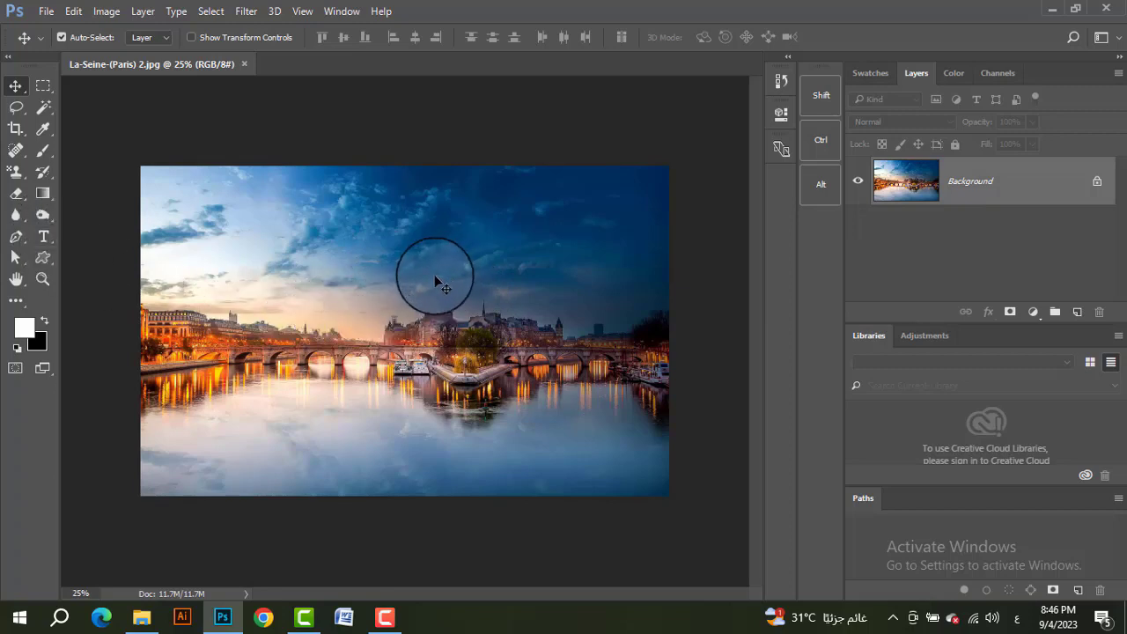
Step: Add a new layer above the photo and fill it with red (ff0000) using the Paint Bucket Tool
left_click(44, 194)
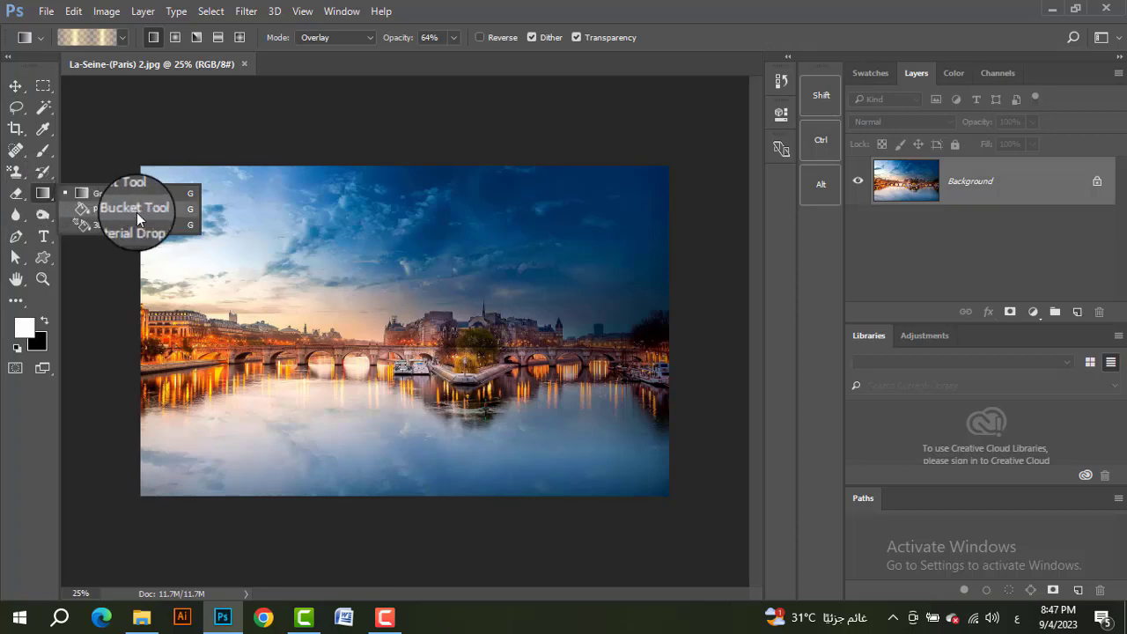
left_click(699, 226)
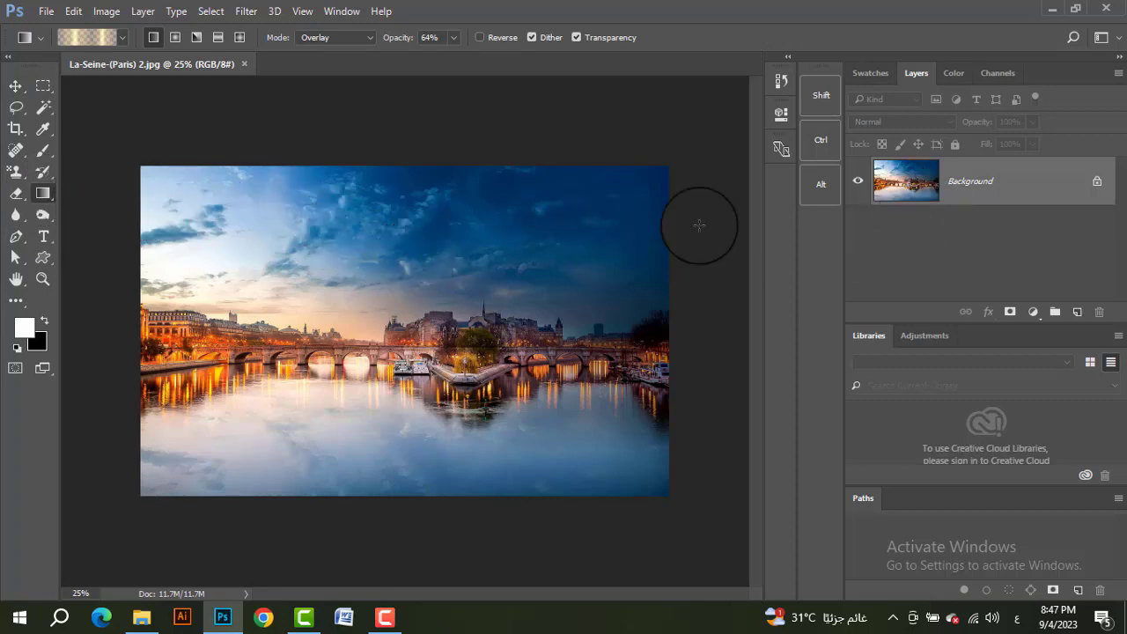
right_click(44, 197)
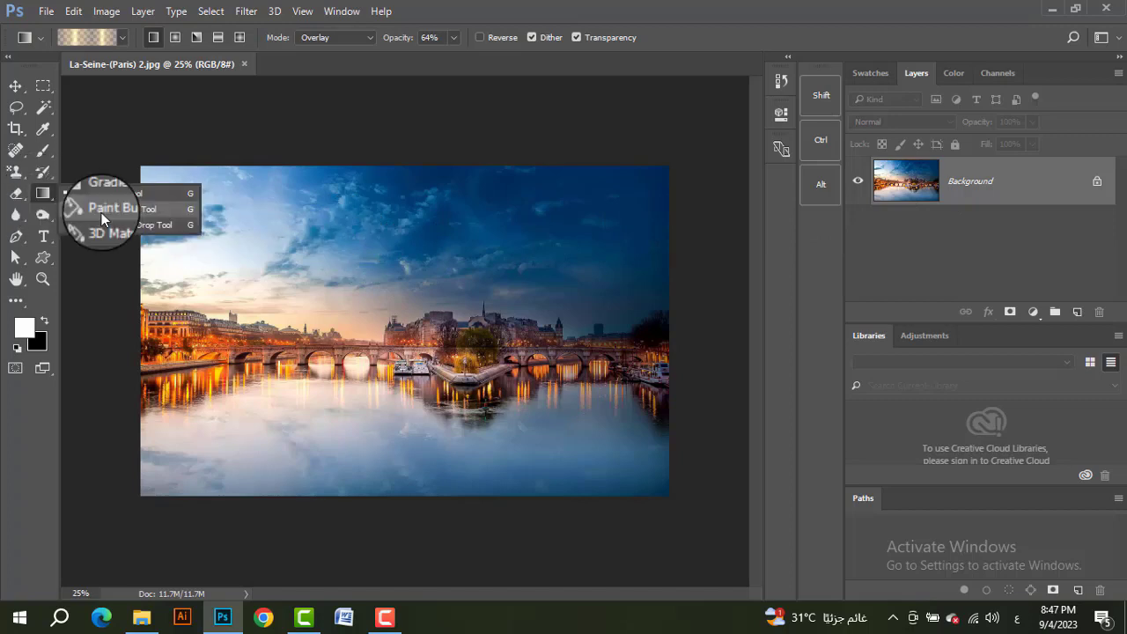
left_click(119, 211)
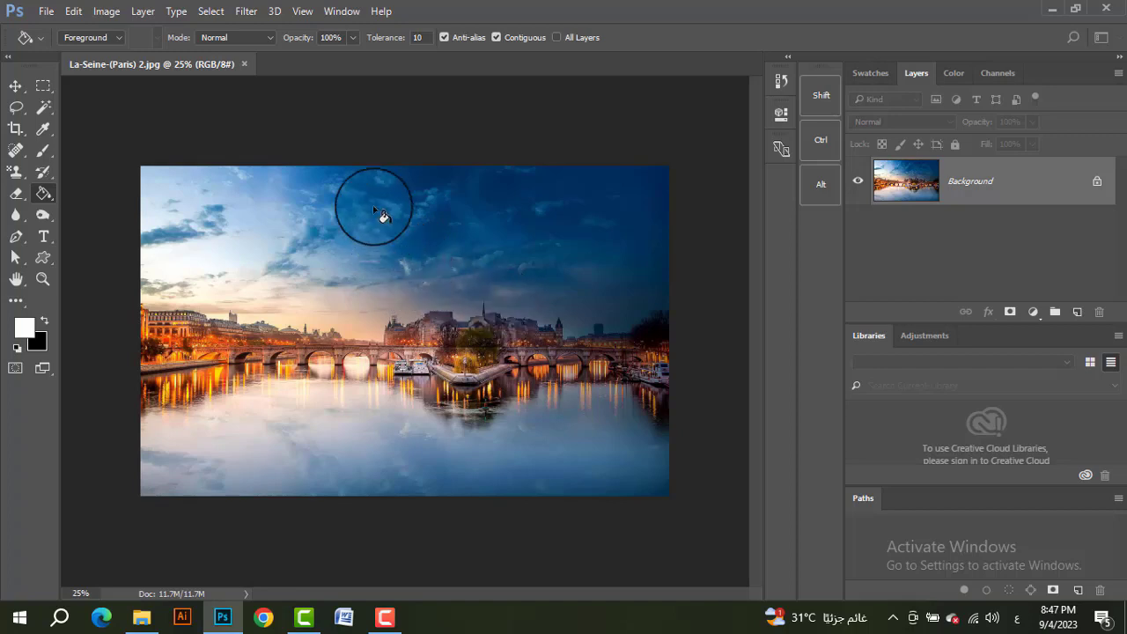
left_click(1076, 312)
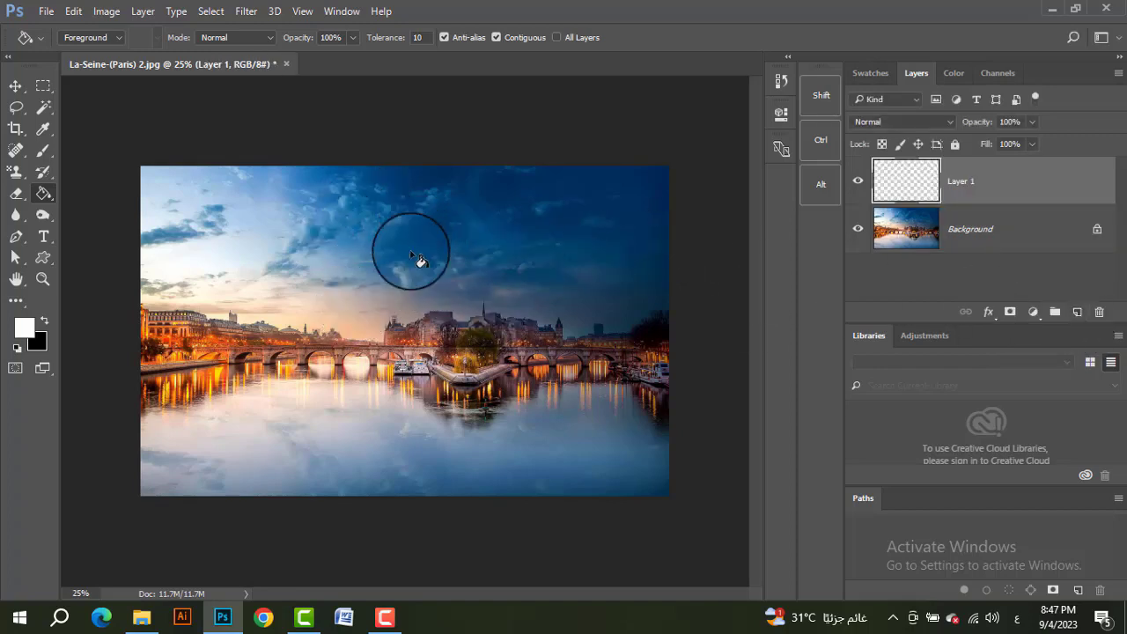
left_click(29, 333)
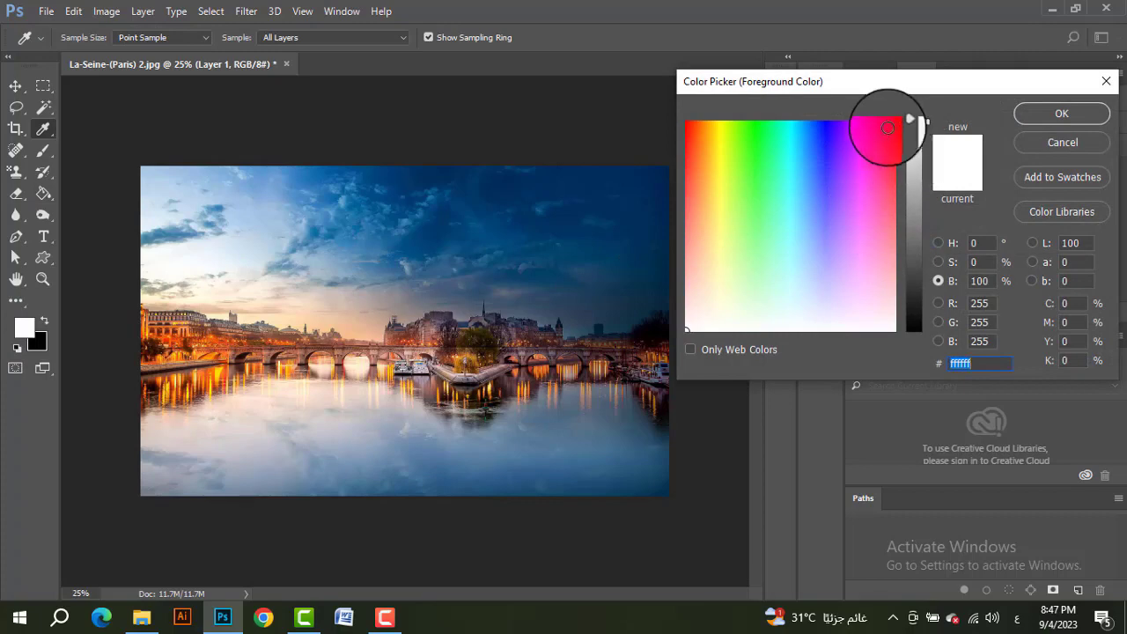
left_click_drag(882, 132, 911, 106)
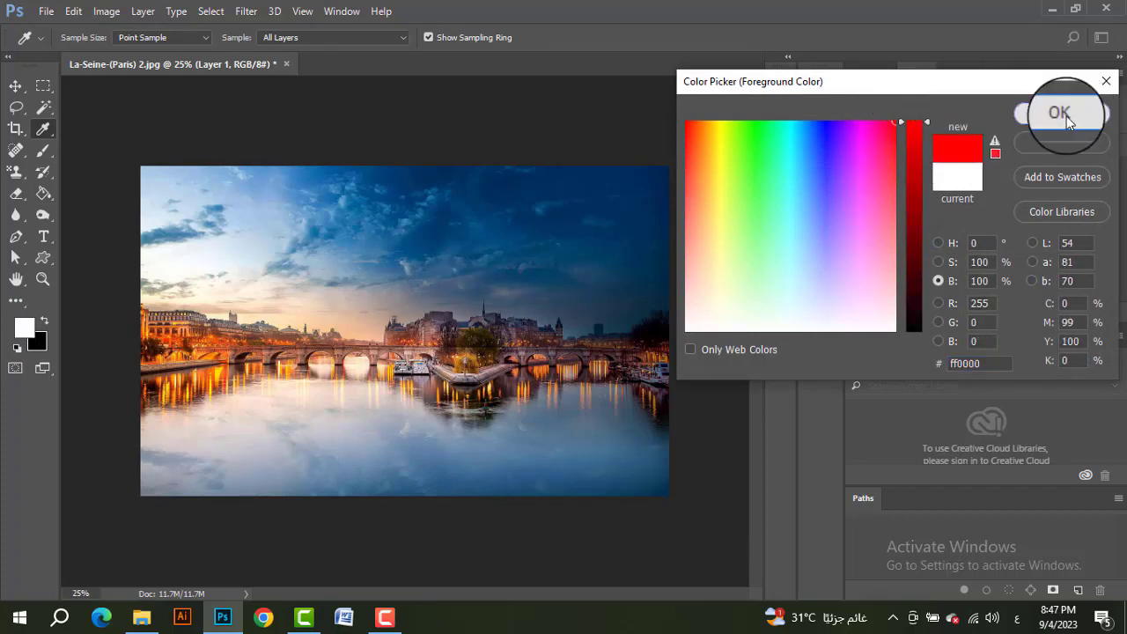
left_click(1062, 113)
left_click(630, 335)
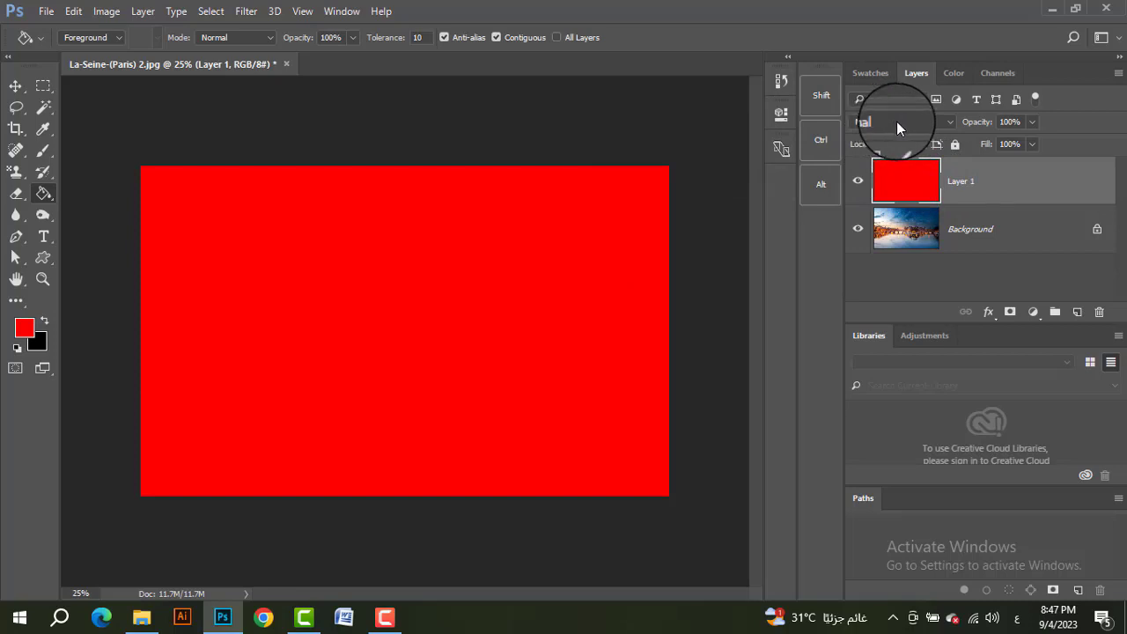
Step: Set the red layer's blend mode to Overlay and lower its opacity to 49%
left_click(240, 38)
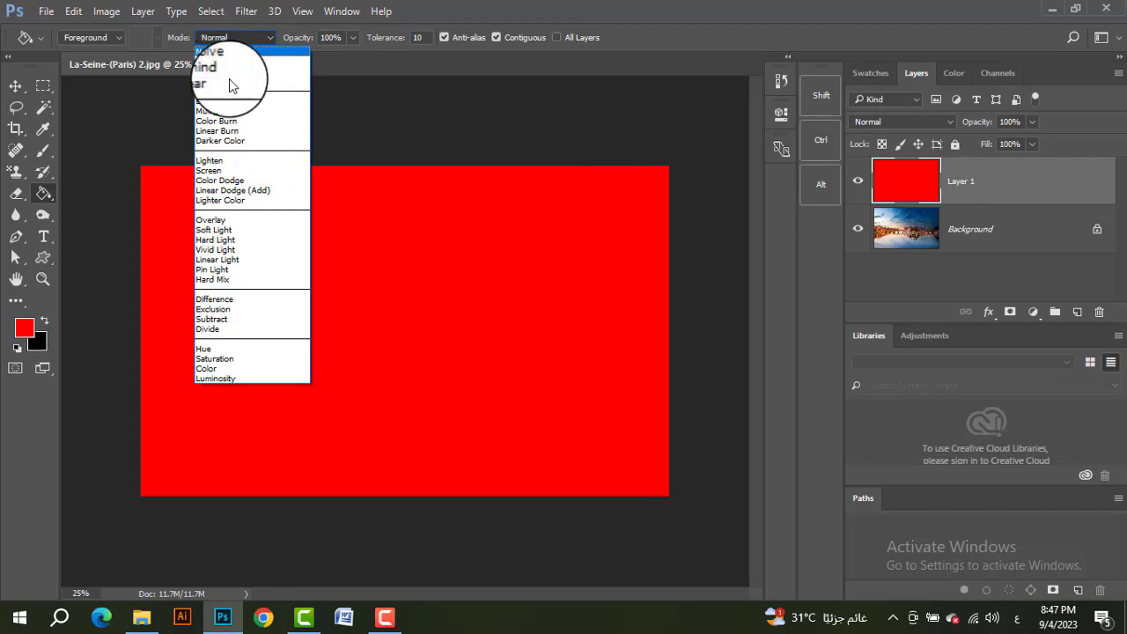
left_click(226, 41)
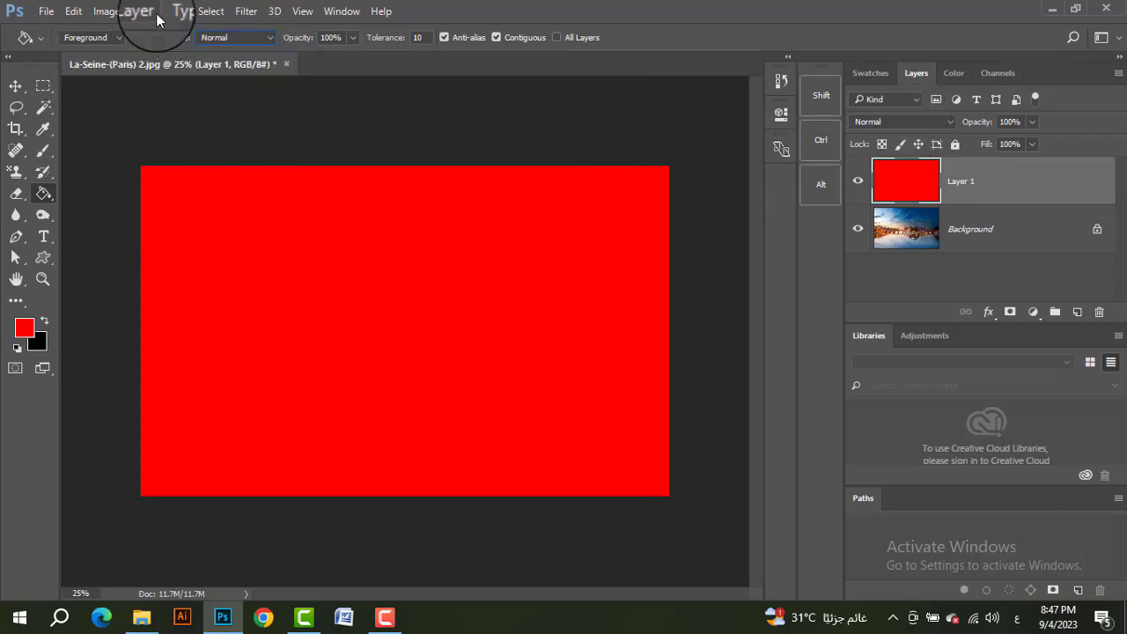
left_click(894, 123)
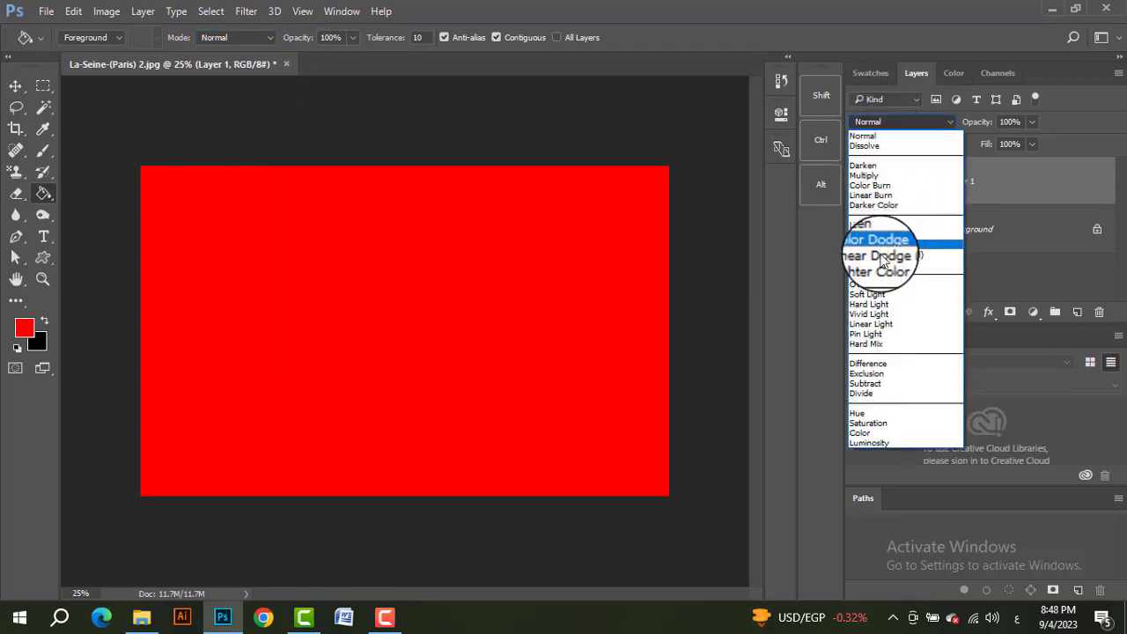
left_click(870, 285)
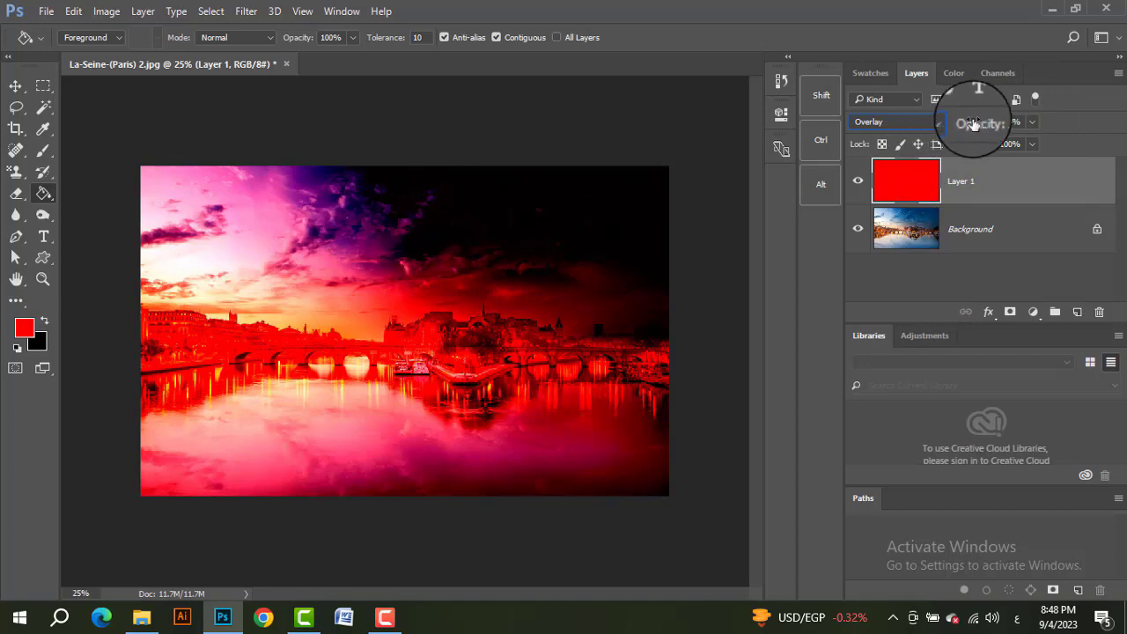
left_click_drag(980, 126, 938, 134)
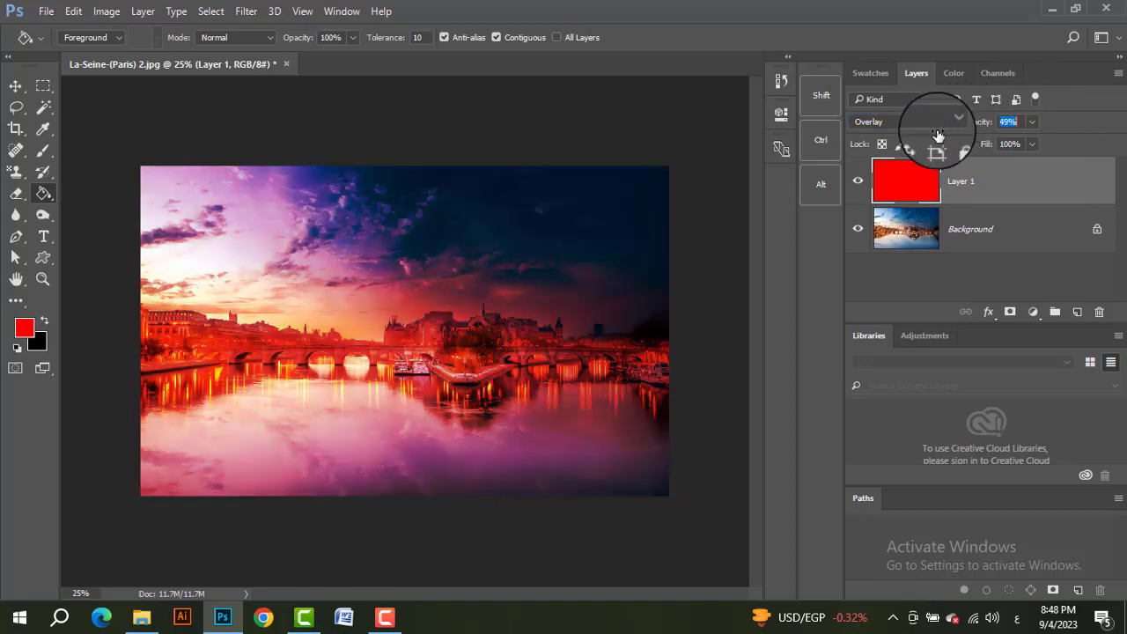
Step: Hide the red layer to view the original photo without the color tint
left_click(858, 188)
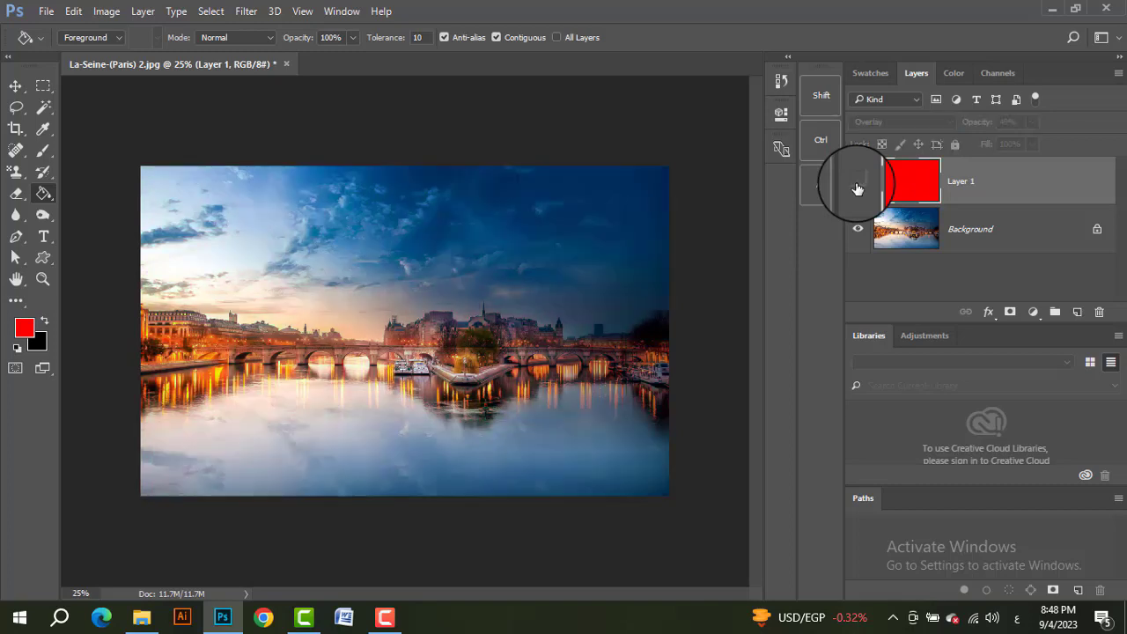
left_click(858, 185)
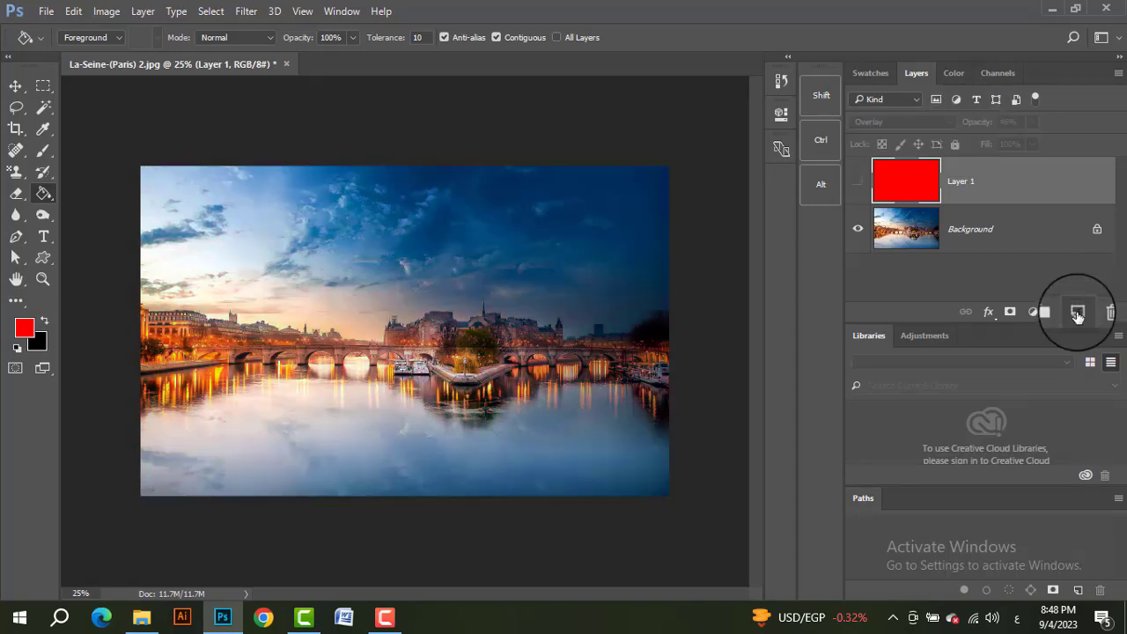
Step: Add a new layer above the hidden red layer and set the Paint Bucket Tool's fill source to Pattern
left_click(1077, 312)
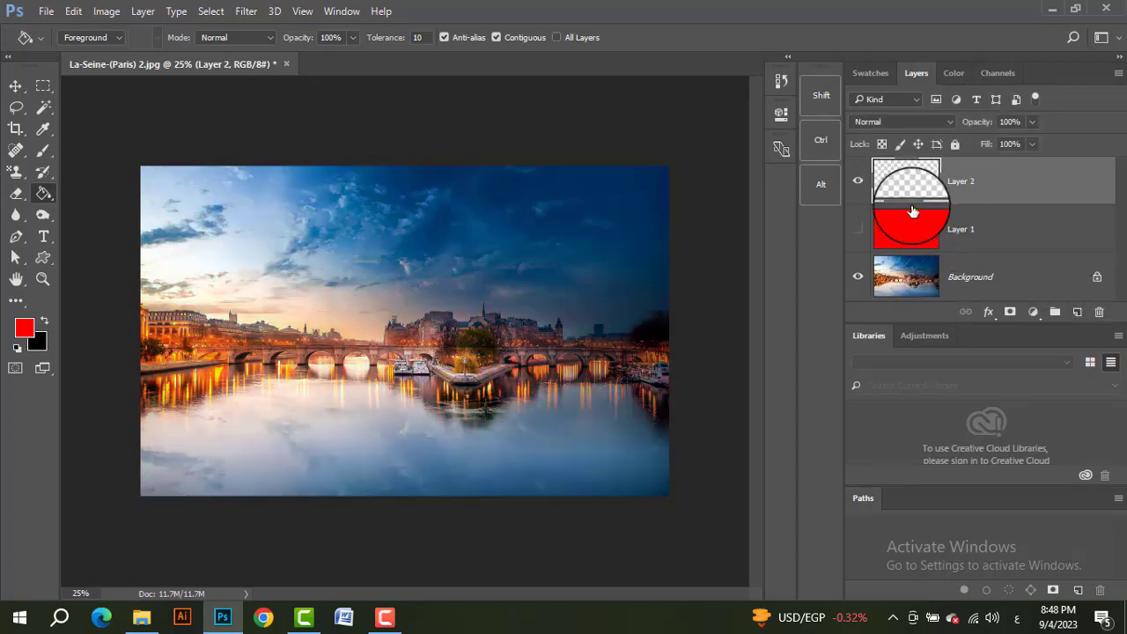
right_click(42, 193)
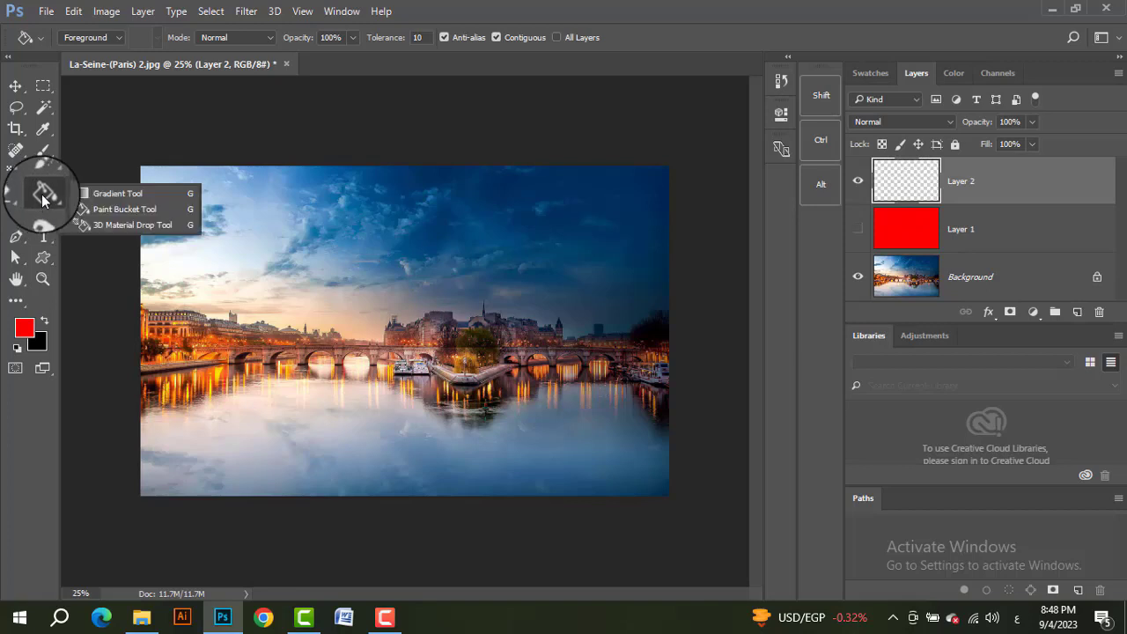
left_click(100, 211)
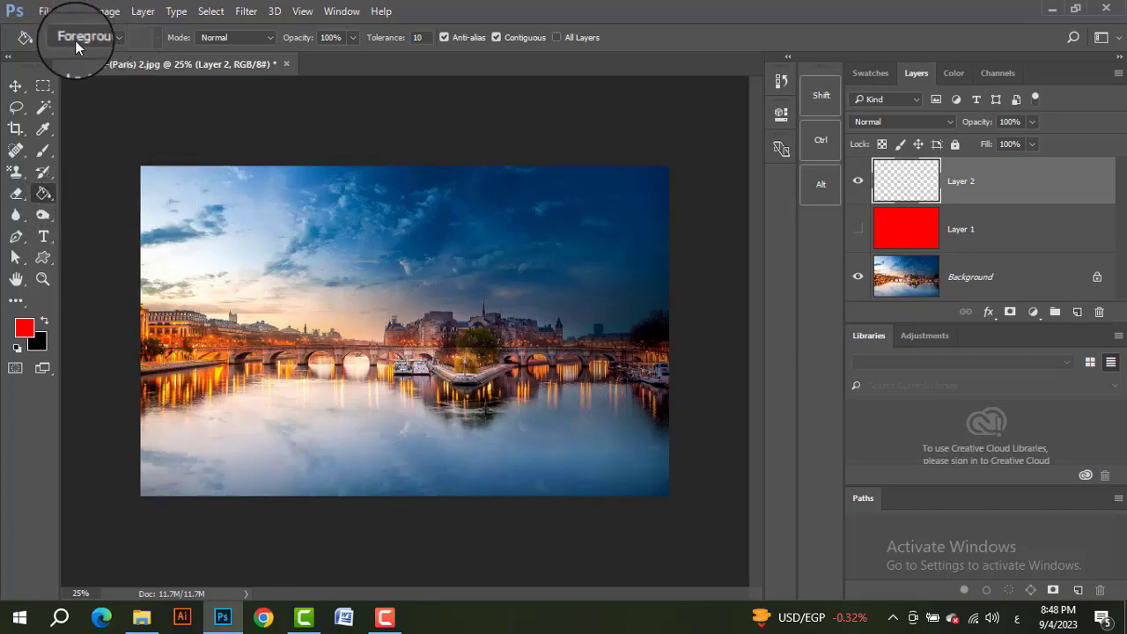
left_click(115, 40)
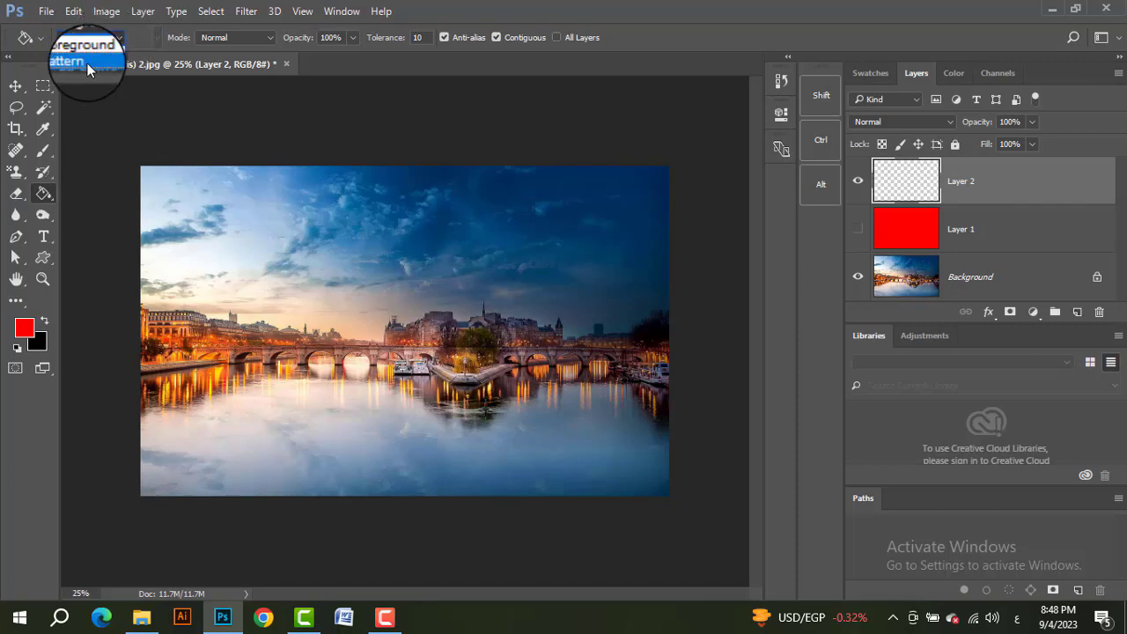
left_click(90, 67)
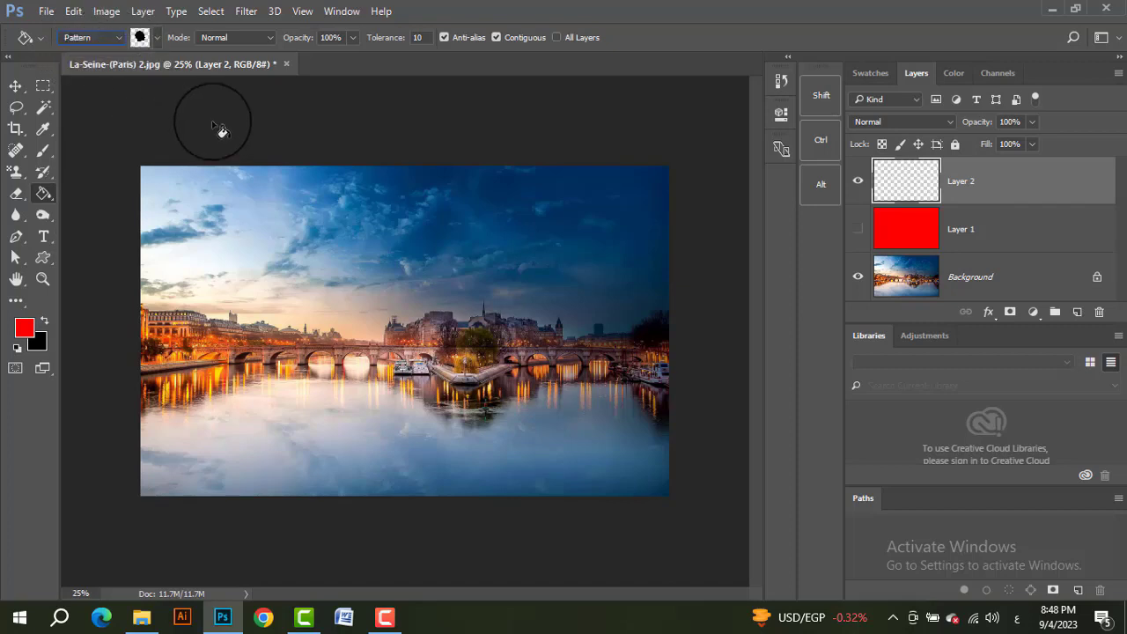
Step: Choose the gray woven fabric pattern and fill the new layer with it over the whole photo
left_click(141, 37)
scroll(243, 211, "down", 2)
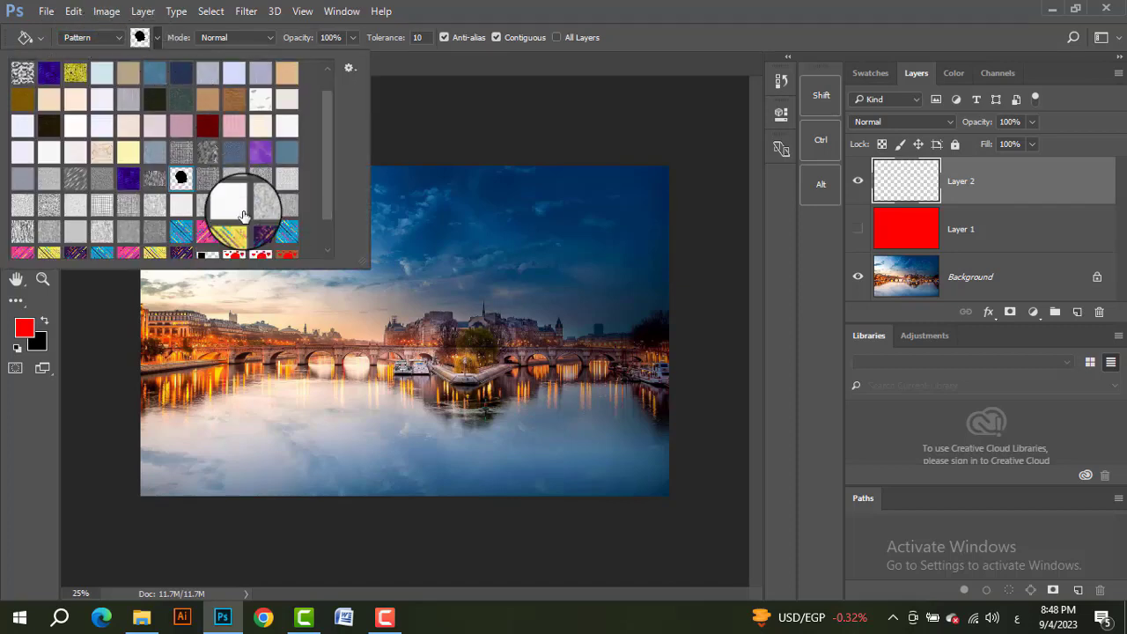
scroll(225, 185, "down", 1)
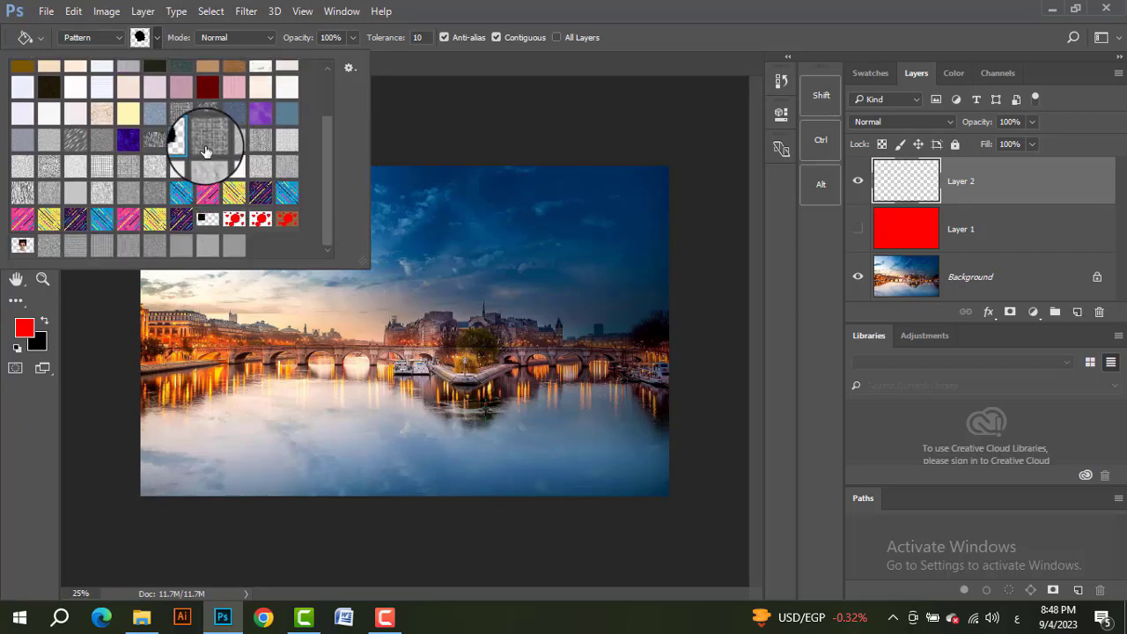
left_click(207, 146)
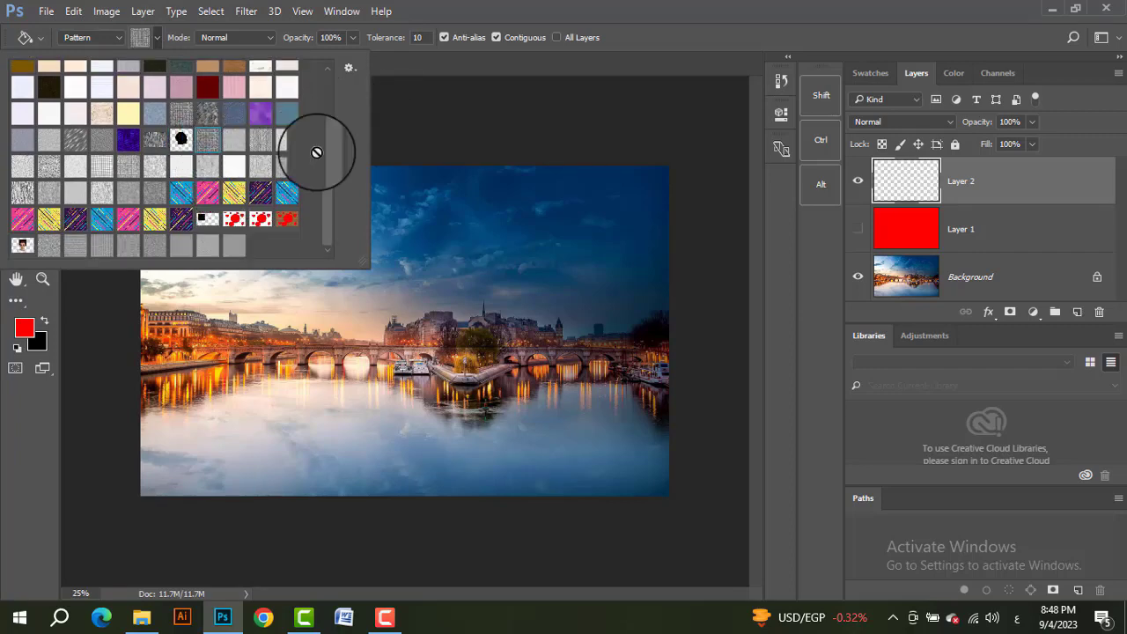
left_click(499, 267)
left_click(497, 266)
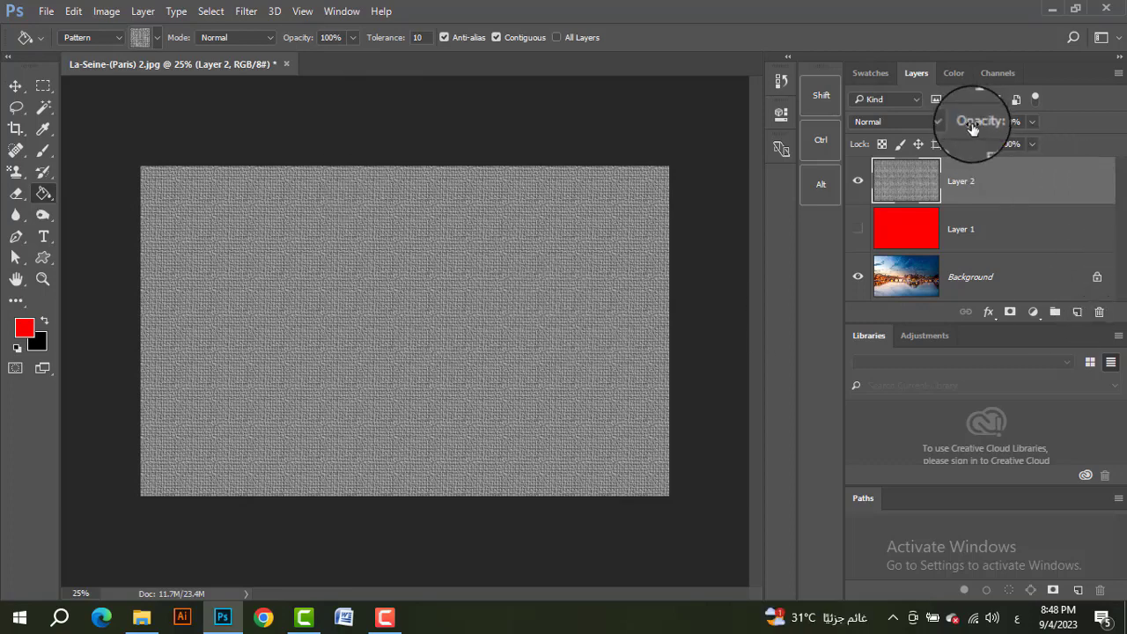
Step: Set the pattern layer's blend mode to Overlay so the woven texture blends into the photo
left_click(926, 123)
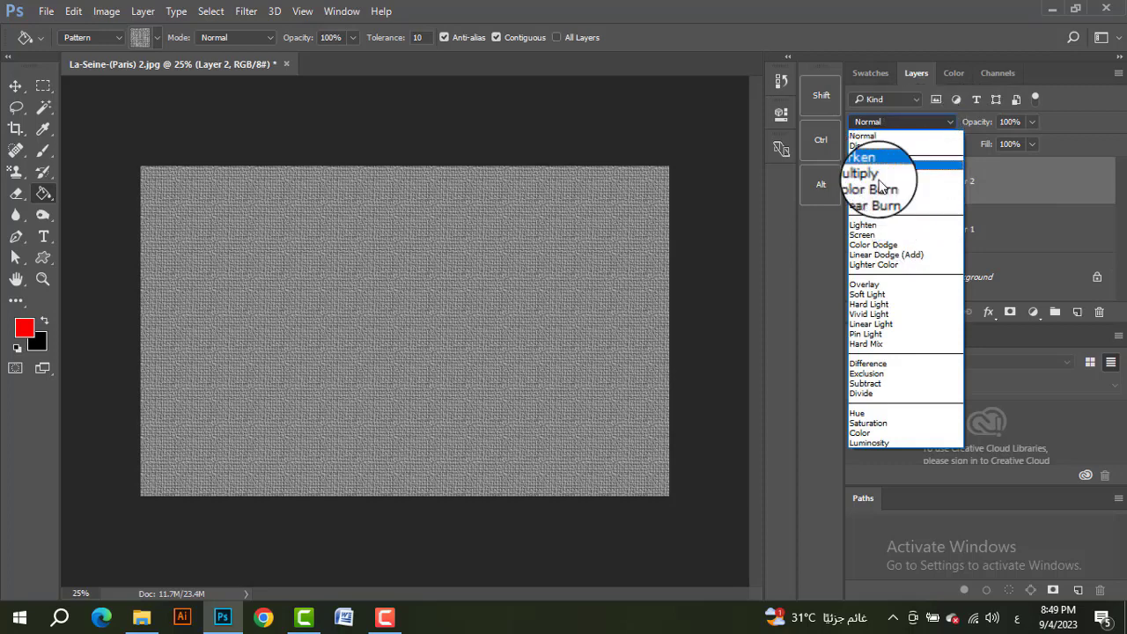
left_click(873, 285)
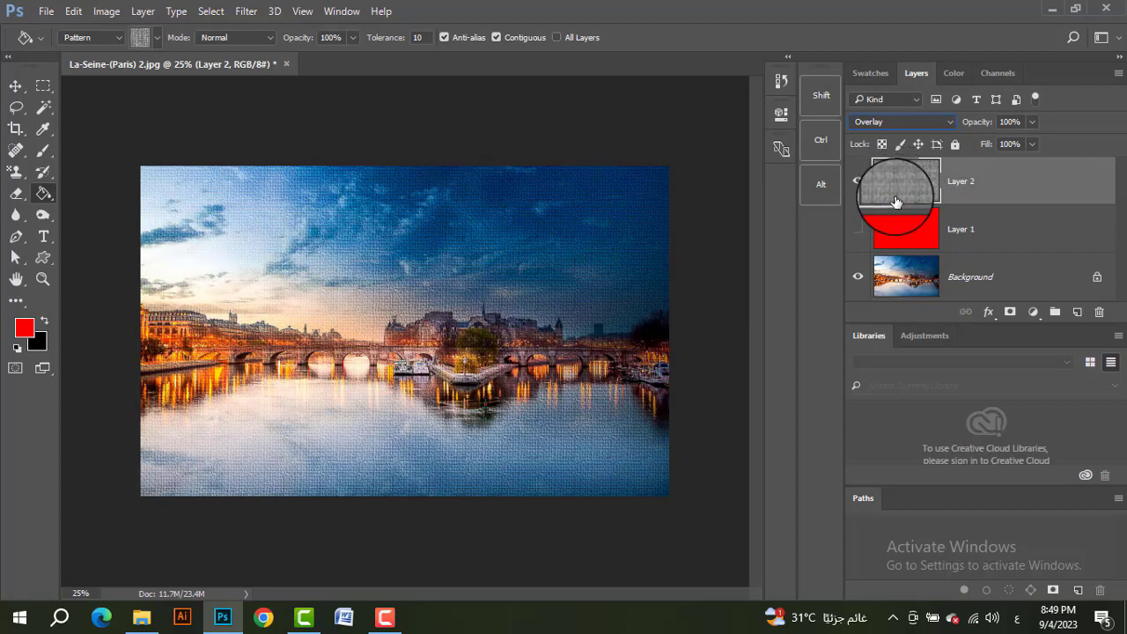
left_click(901, 122)
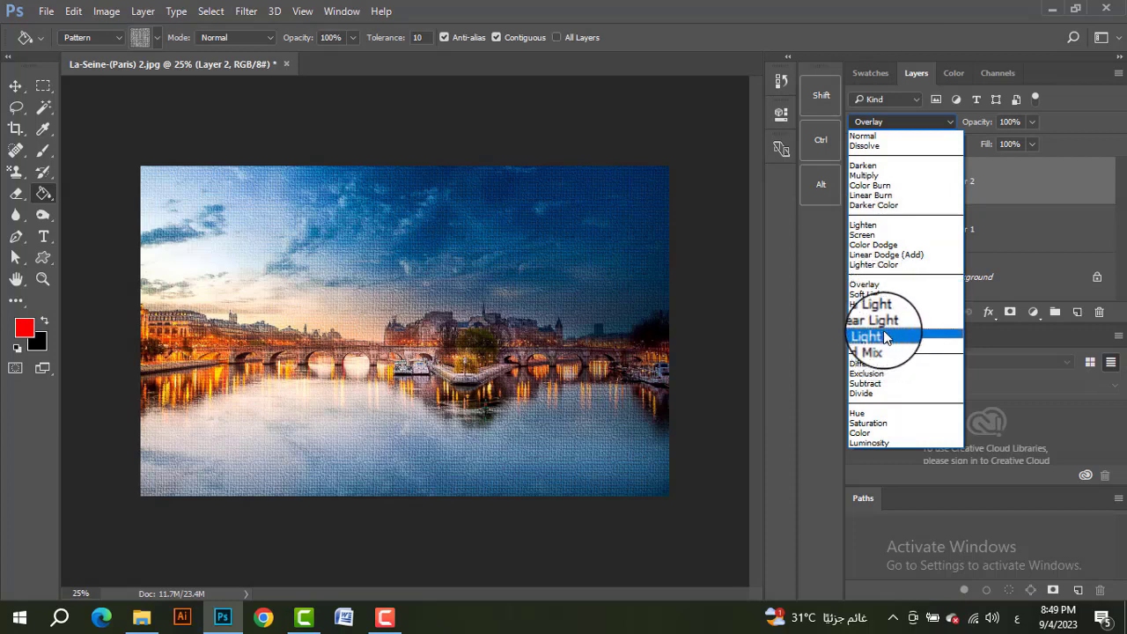
left_click(866, 288)
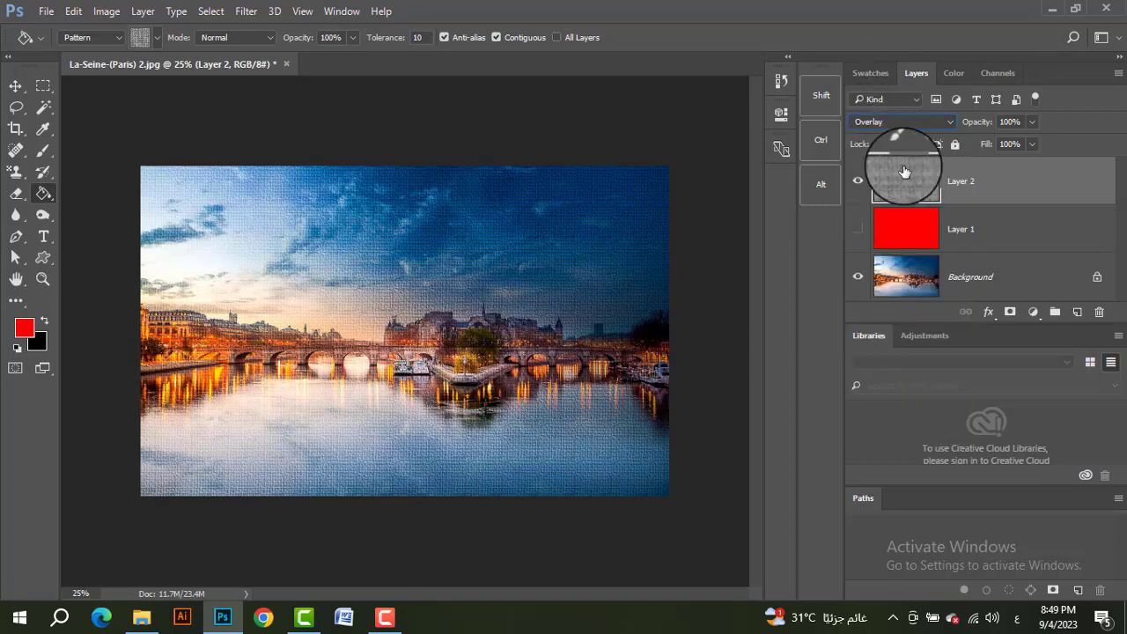
Step: Preview the pattern layer in the blend modes from Overlay down to Luminosity and return it to Overlay
key("Down")
key("Down")
key("Down")
key("Down")
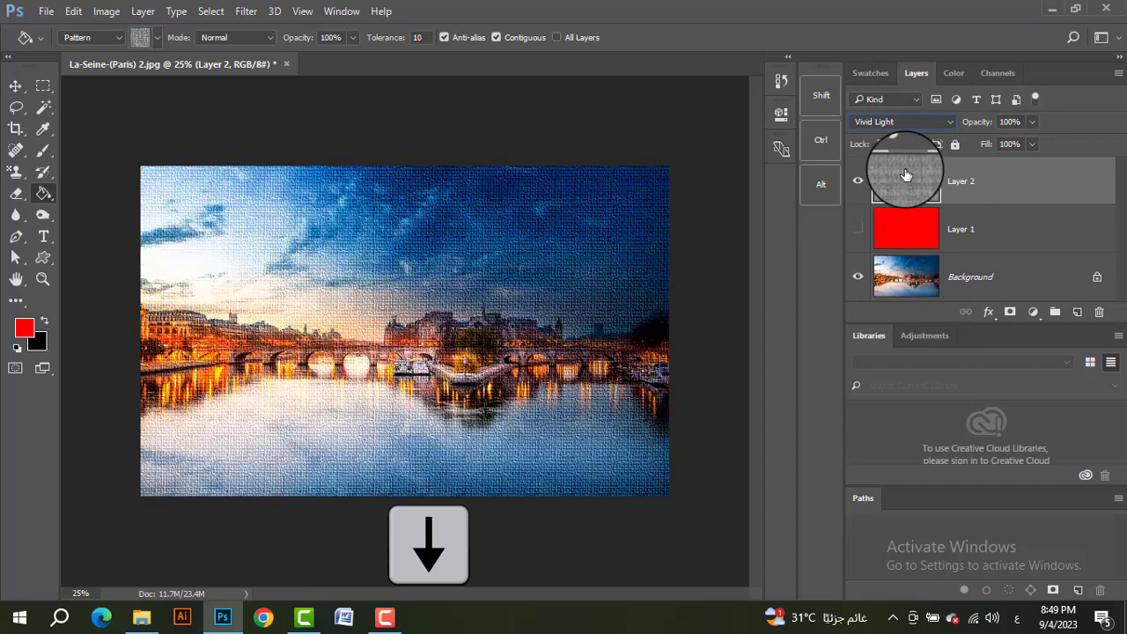
key("Down")
key("Down")
key("Down")
key("Down")
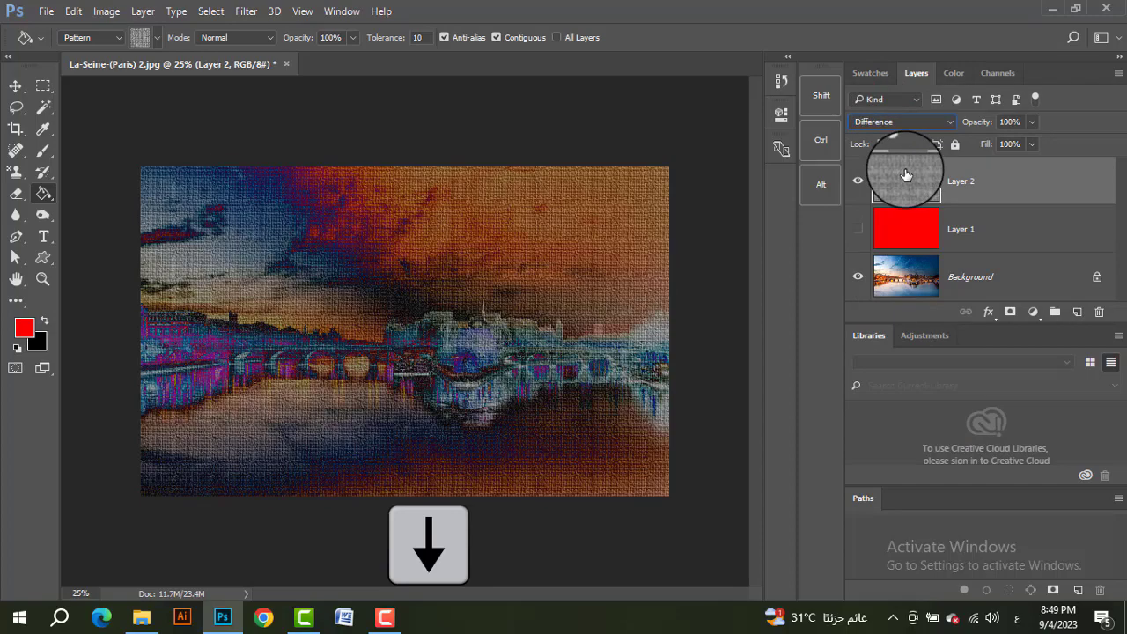
key("Down")
key("Down")
key("Down")
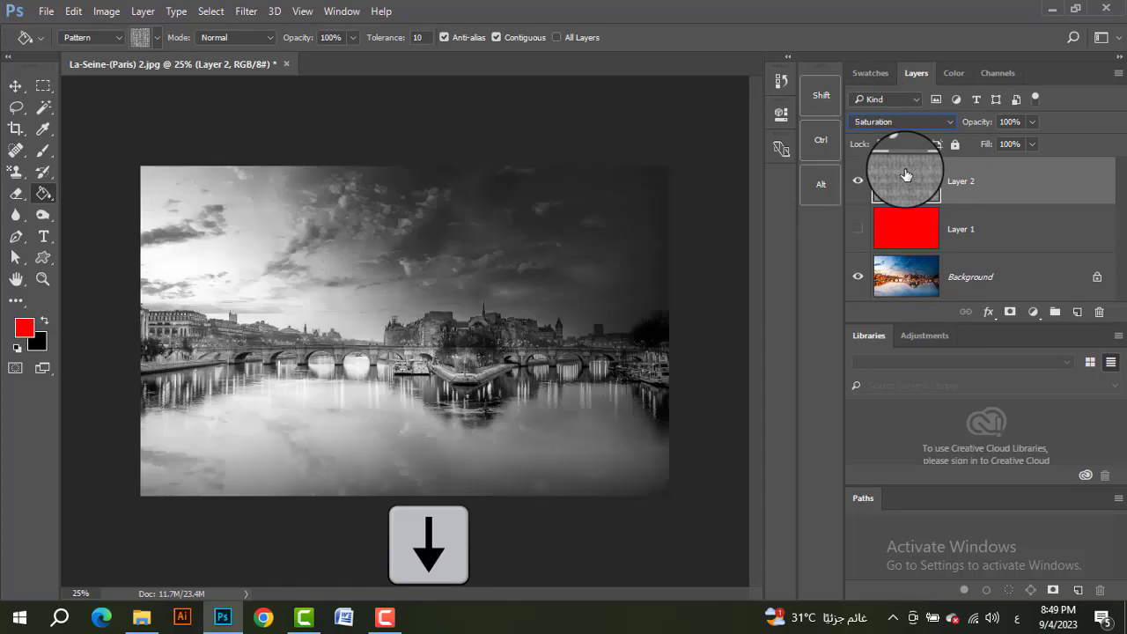
key("Down")
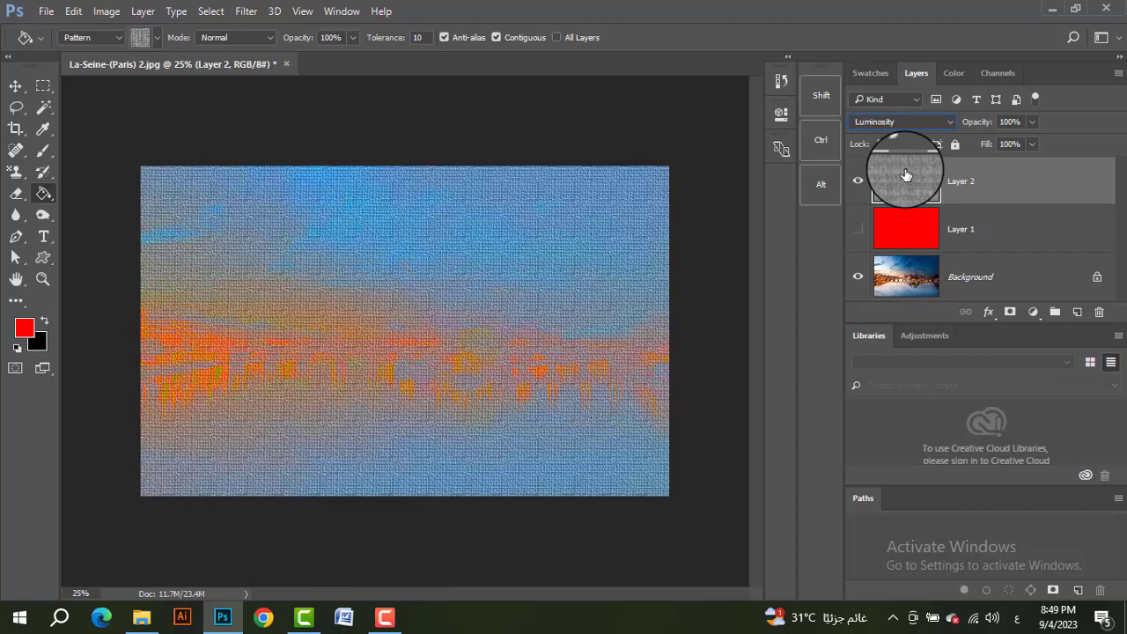
key("Up")
key("Up")
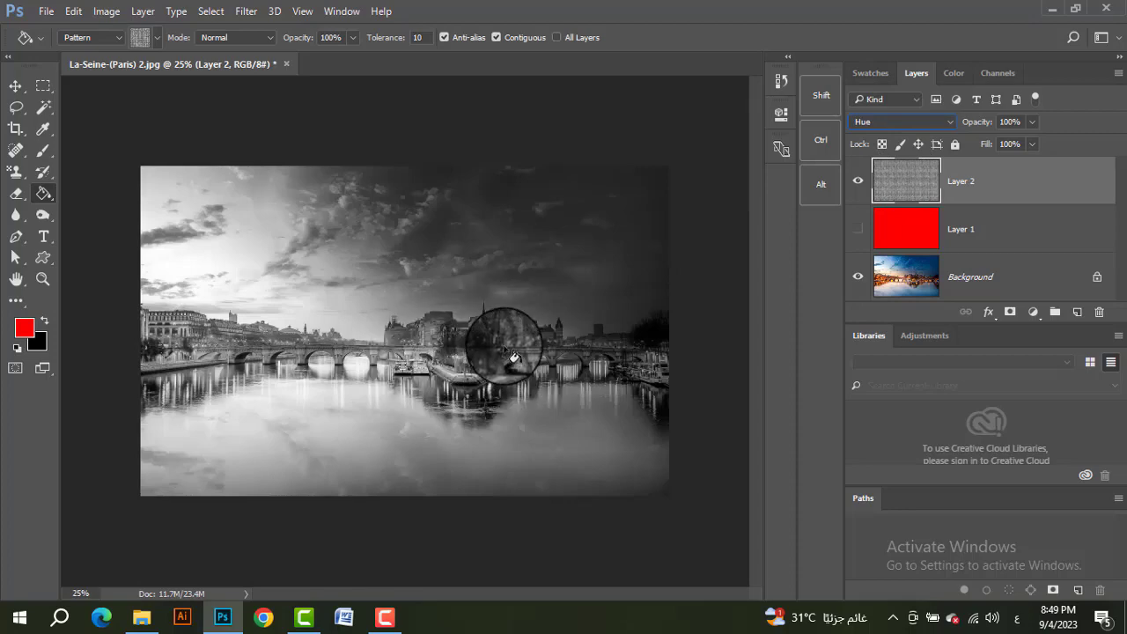
key("Up")
key("Up")
key("Up")
key("Up")
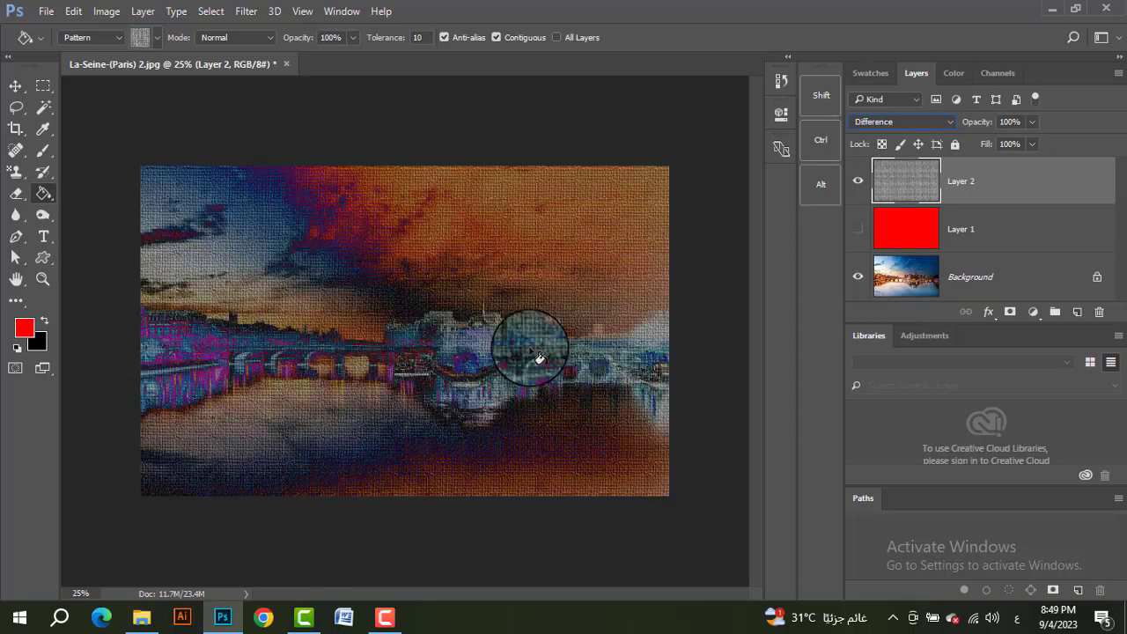
key("Up")
key("Up")
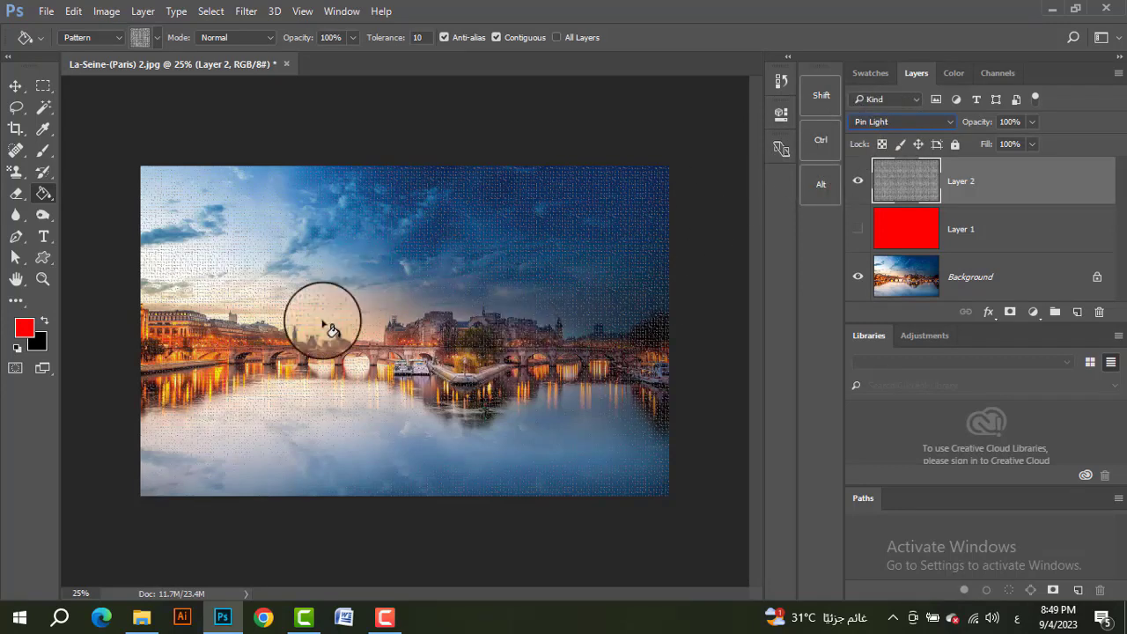
key("Up")
key("Up")
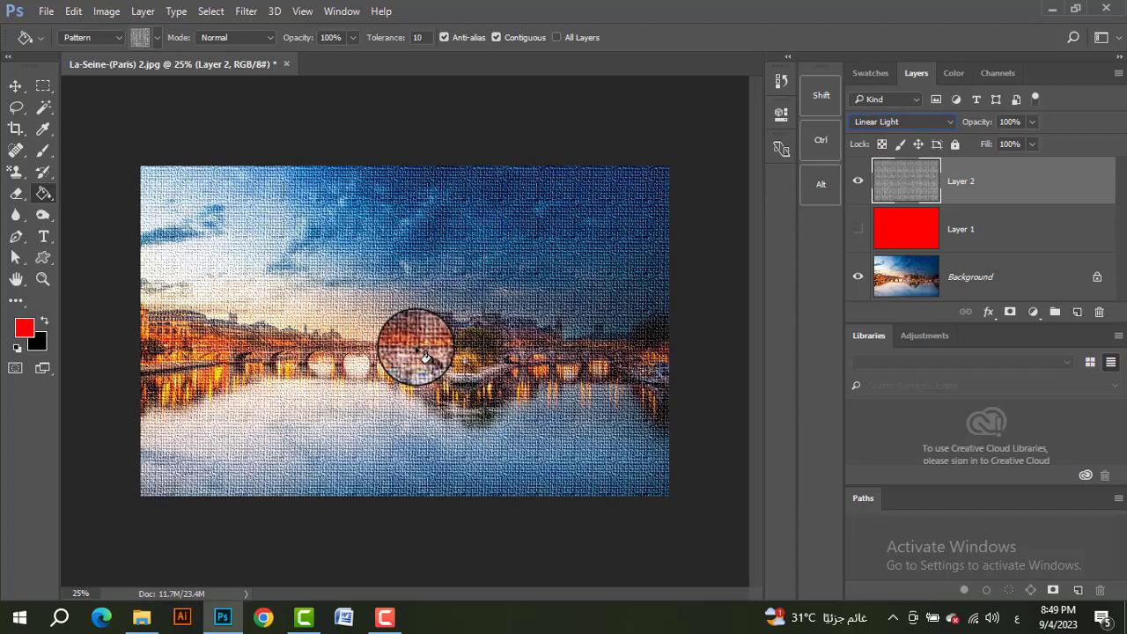
key("Up")
key("Up")
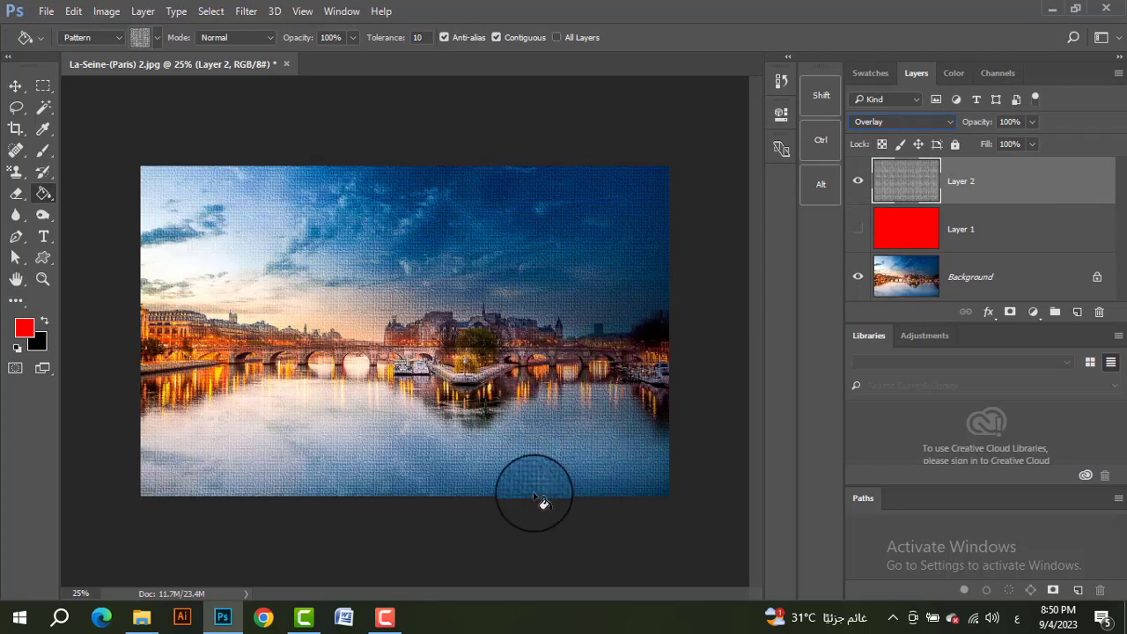
Step: Add a layer mask to the pattern layer and reset the Brush Tool to its default settings
left_click(1010, 313)
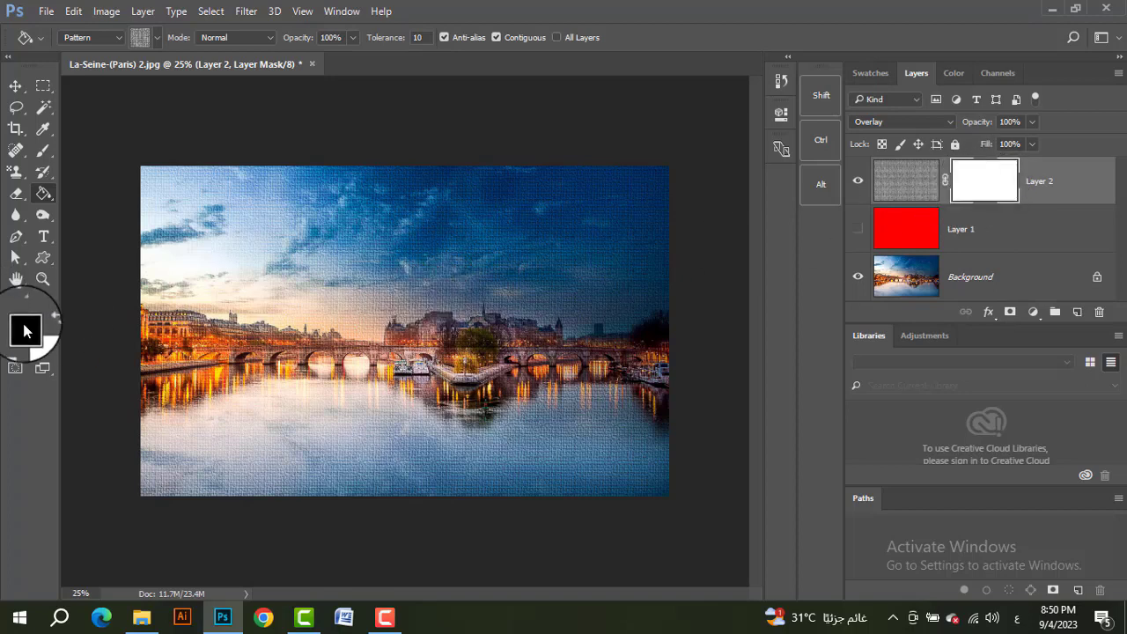
left_click(41, 157)
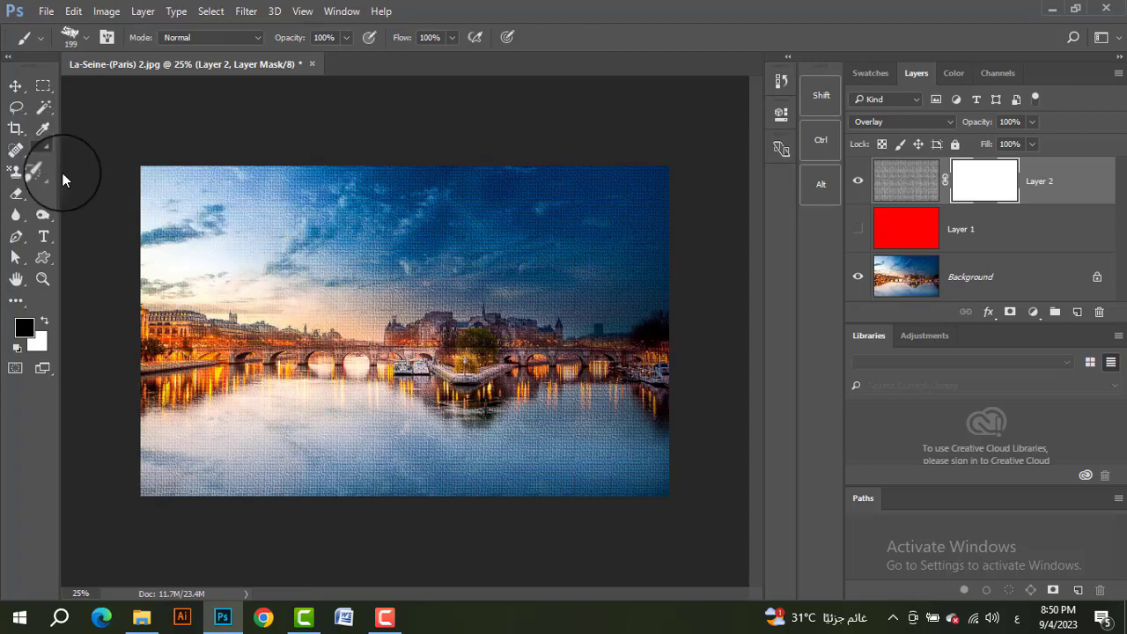
left_click(41, 41)
right_click(42, 40)
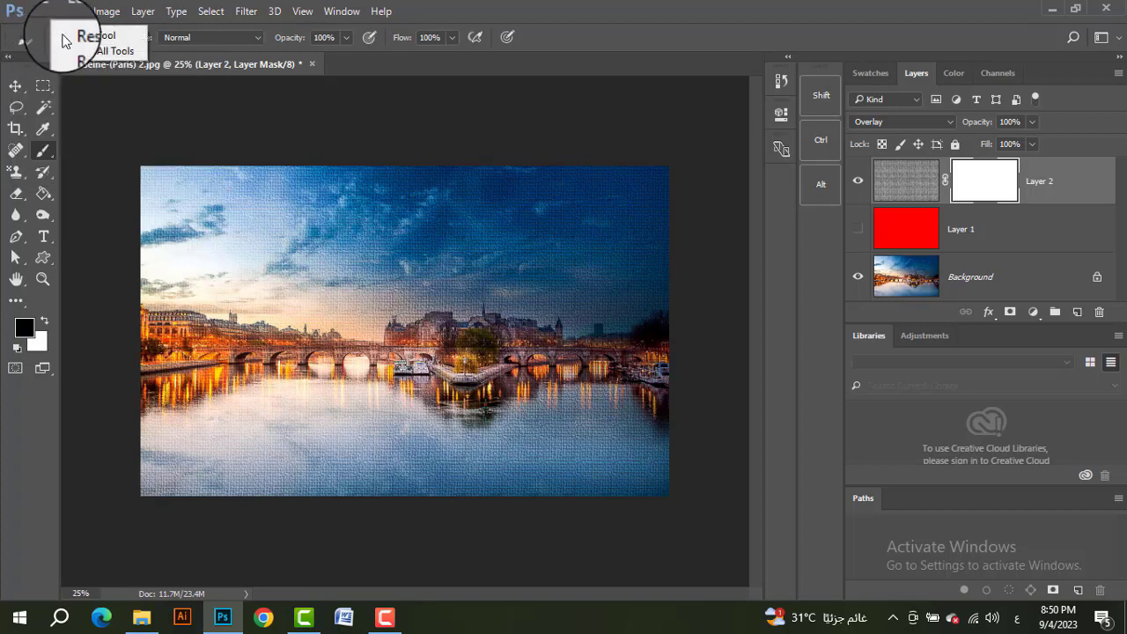
left_click(82, 38)
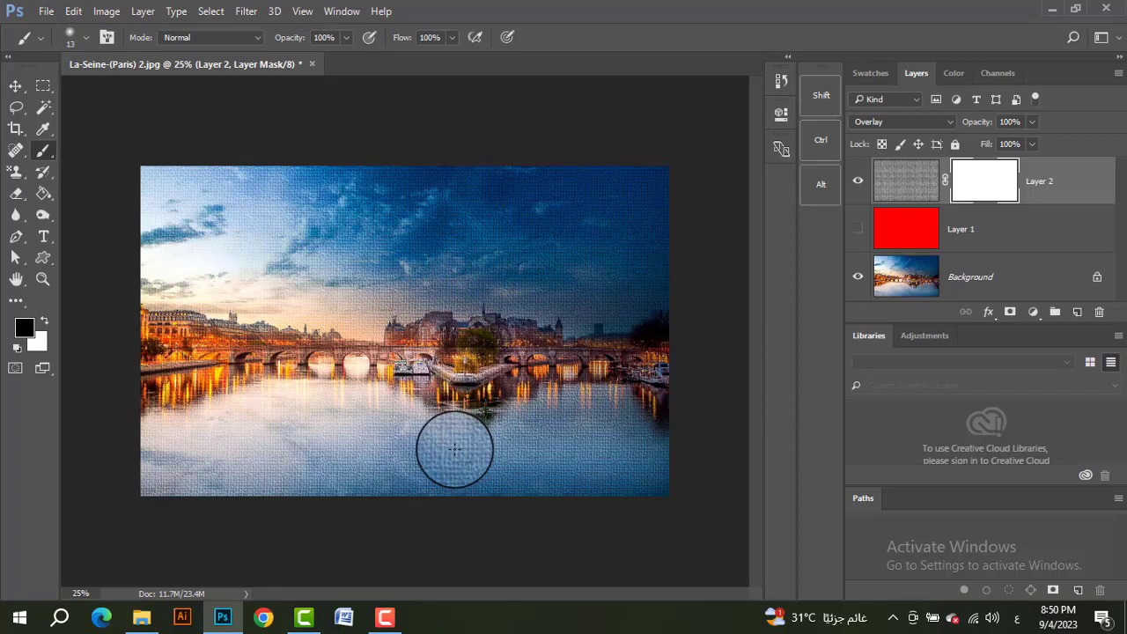
Step: Enlarge the brush to 500 and paint black on the mask over the river and bridge to hide the texture there
key("bracketright")
key("bracketright")
key("bracketright")
key("bracketright")
key("bracketright")
key("bracketright")
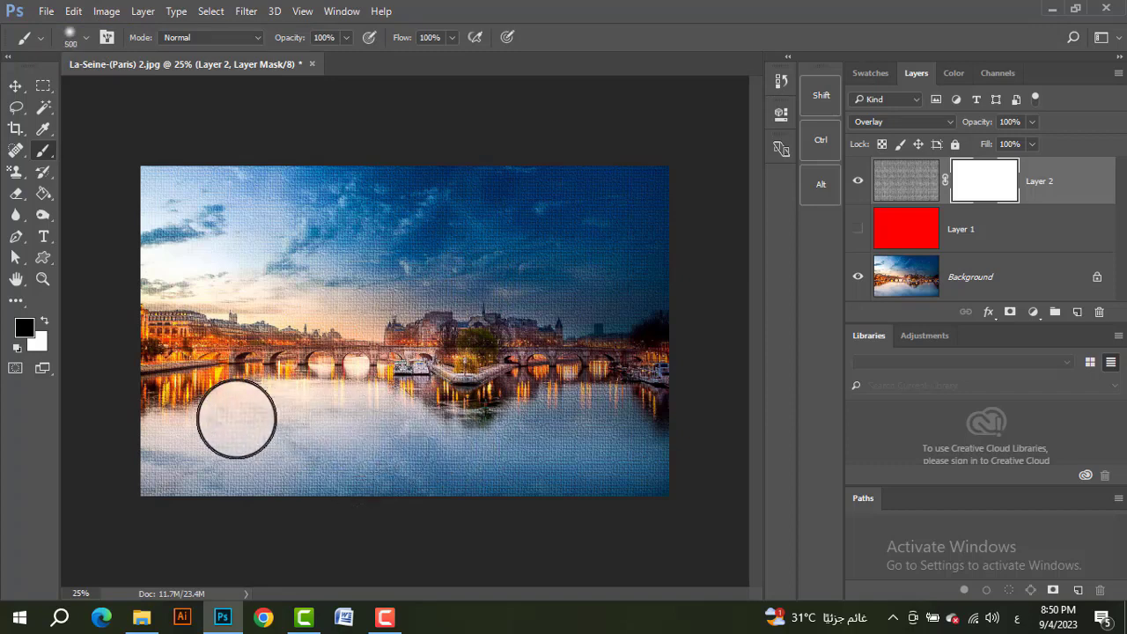
mouse_move(236, 419)
left_mouse_down()
mouse_move(207, 411)
mouse_move(180, 423)
mouse_move(480, 410)
mouse_move(622, 419)
mouse_move(632, 443)
mouse_move(430, 459)
mouse_move(177, 457)
left_mouse_up()
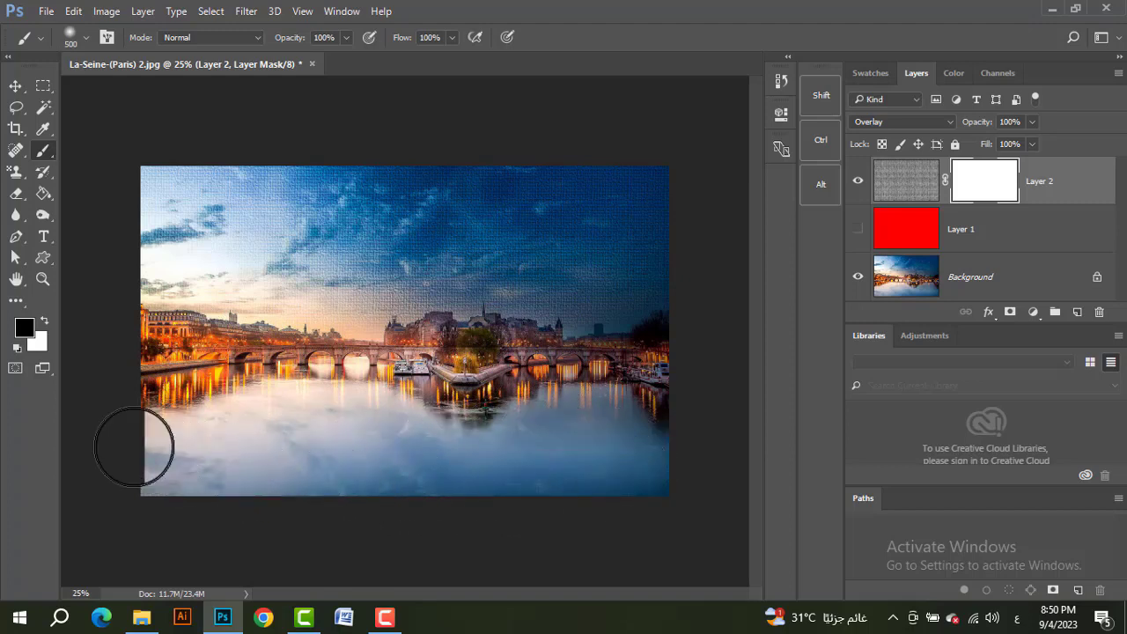
left_click_drag(132, 445, 732, 279)
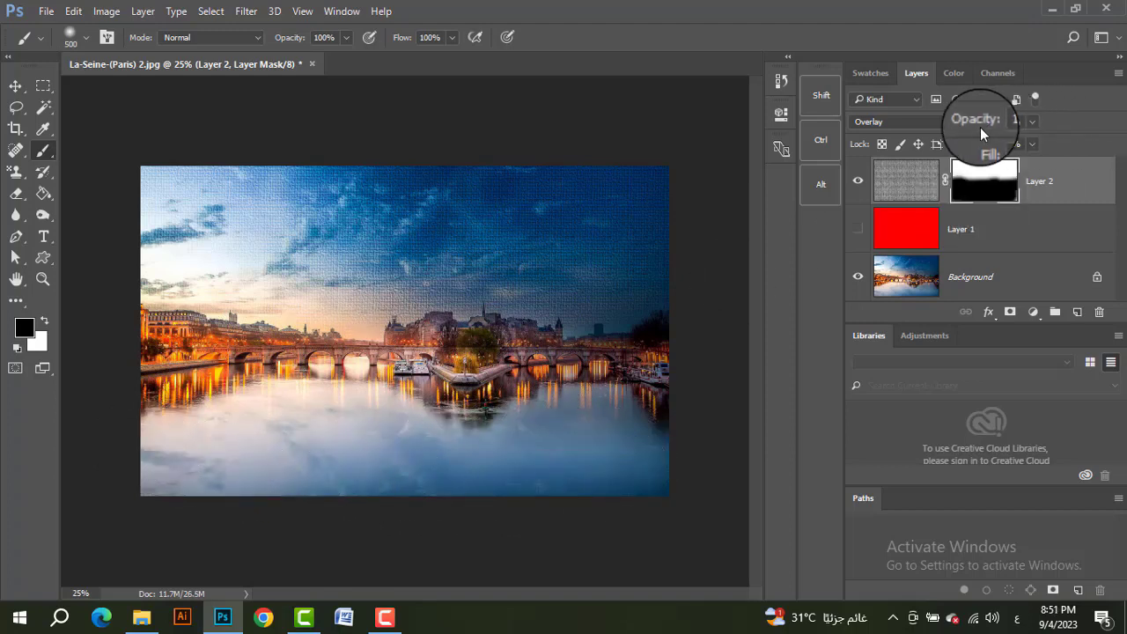
Step: Switch the pattern layer to Normal blending to check the masked area, and restore Overlay with the mask selected
left_click(914, 181)
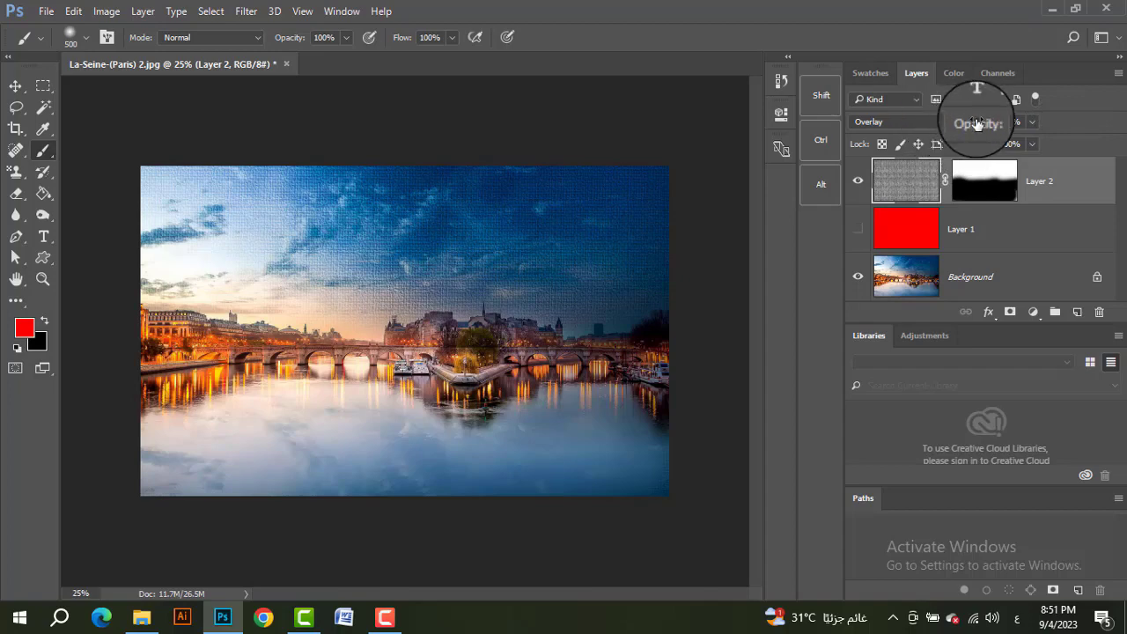
left_click(1006, 121)
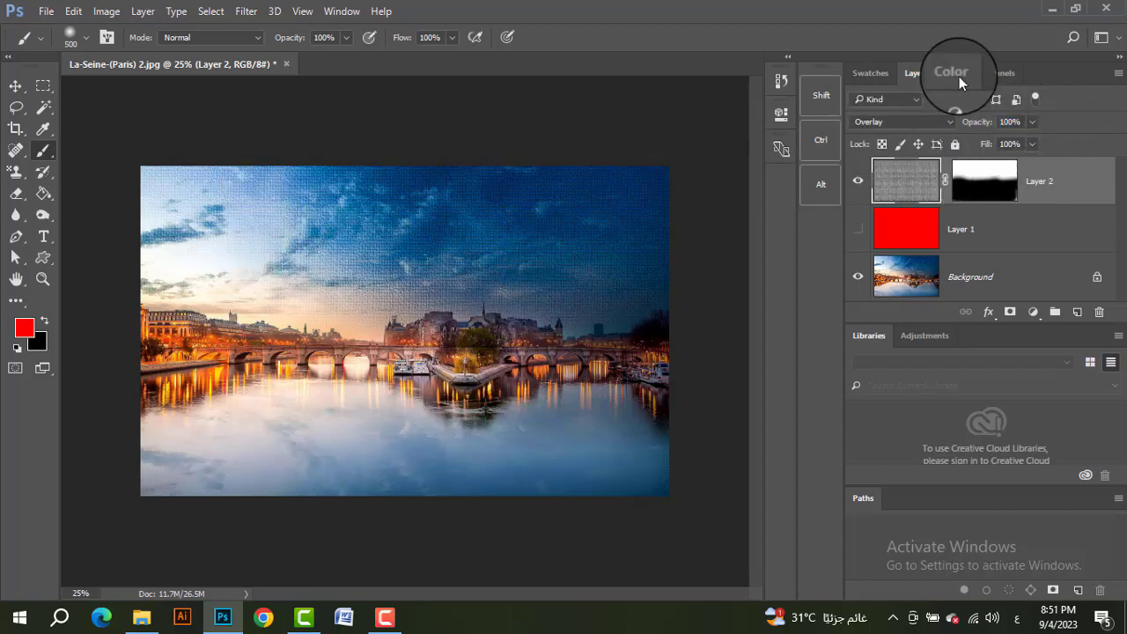
left_click(931, 118)
left_click(931, 115)
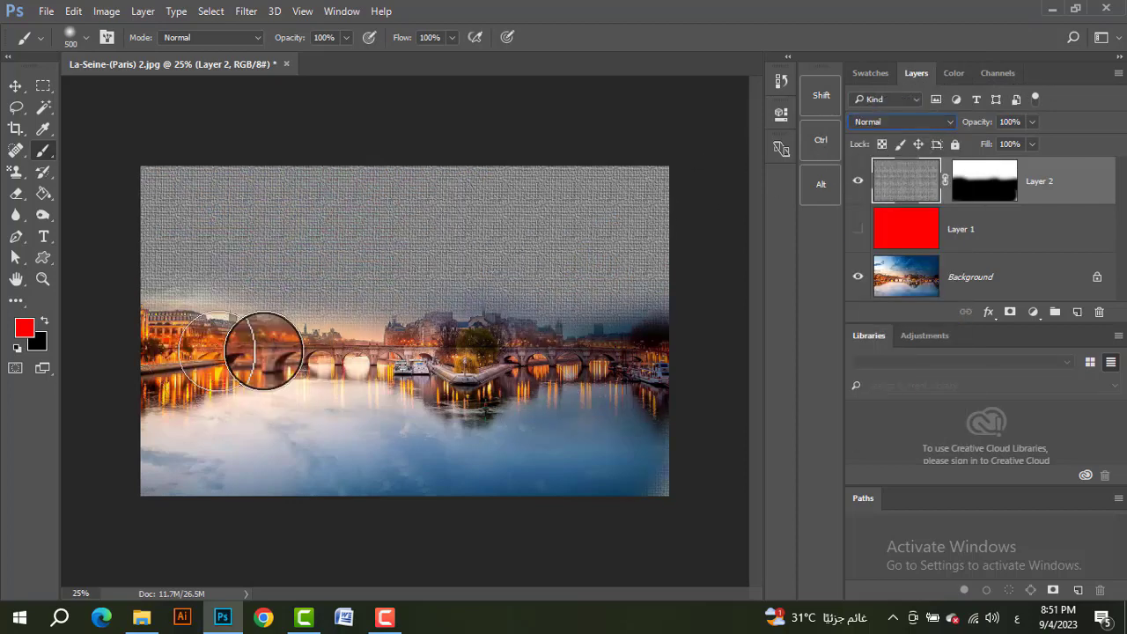
left_click_drag(641, 368, 671, 428)
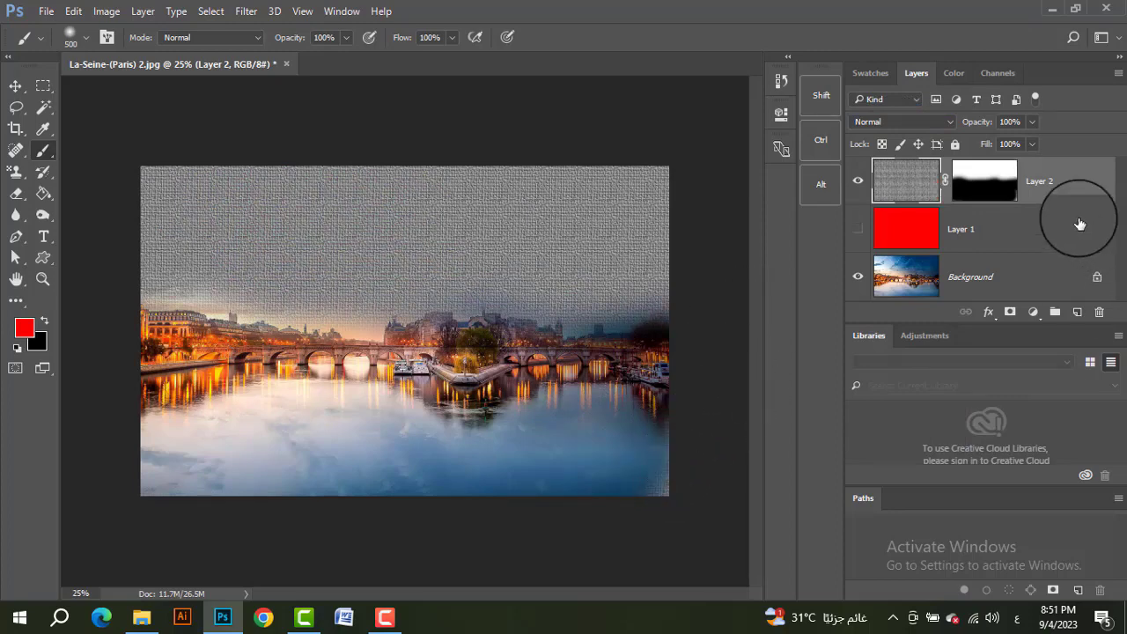
left_click(984, 181)
key("d")
left_click(903, 122)
left_click(859, 284)
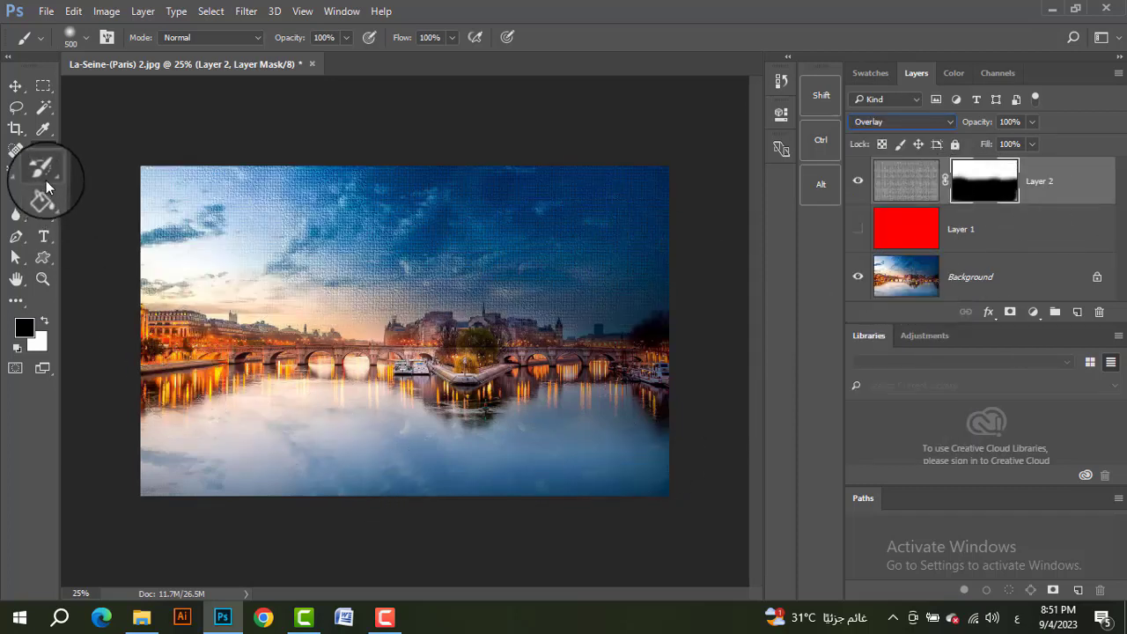
Step: Add a new layer and paint a black-and-white pattern over the river with the Pattern Stamp Tool at brush size 250
left_click(16, 175)
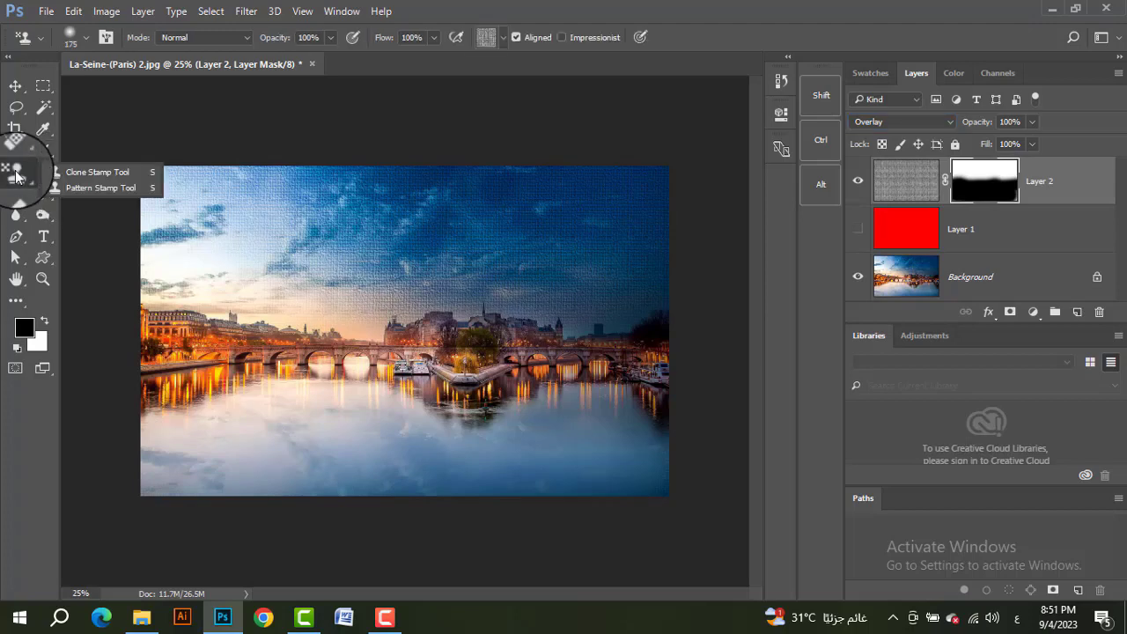
left_click(89, 189)
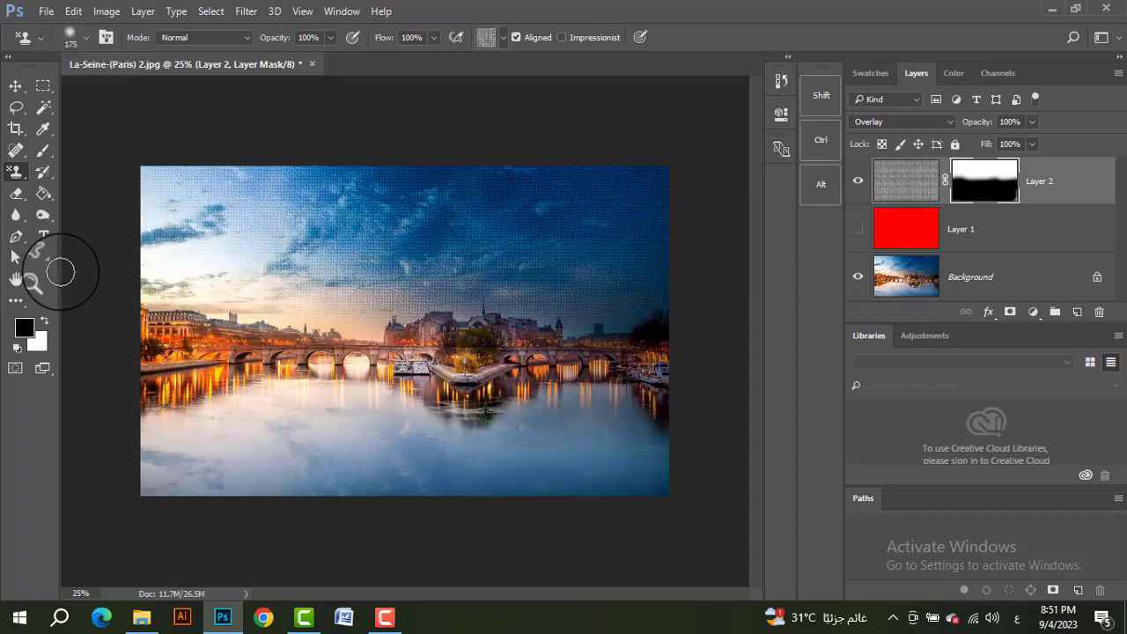
left_click(480, 39)
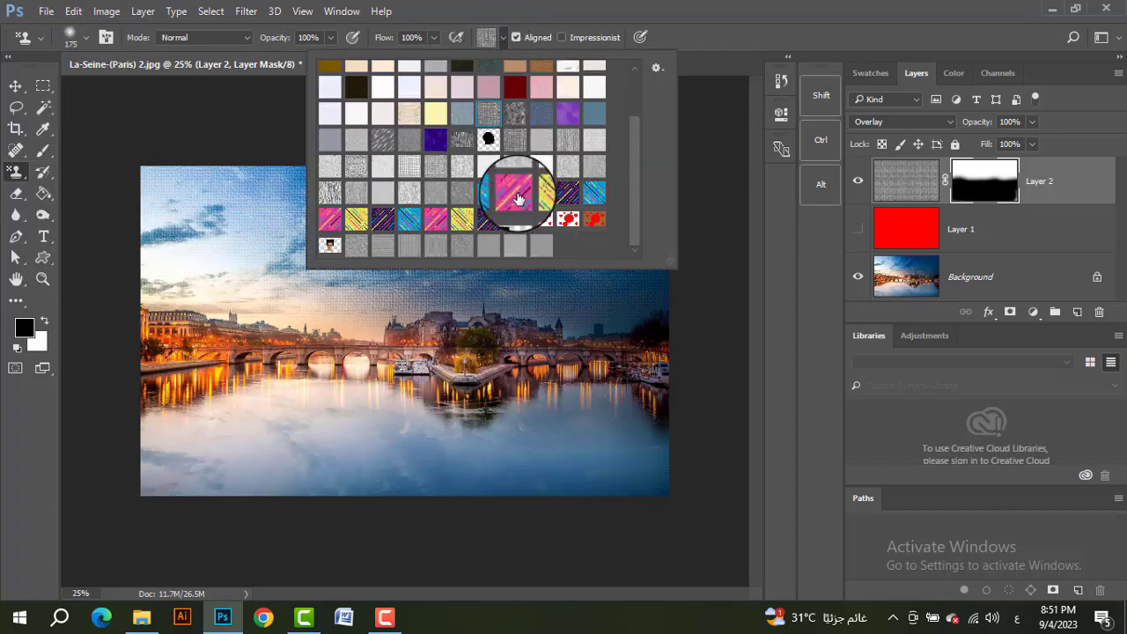
left_click(596, 192)
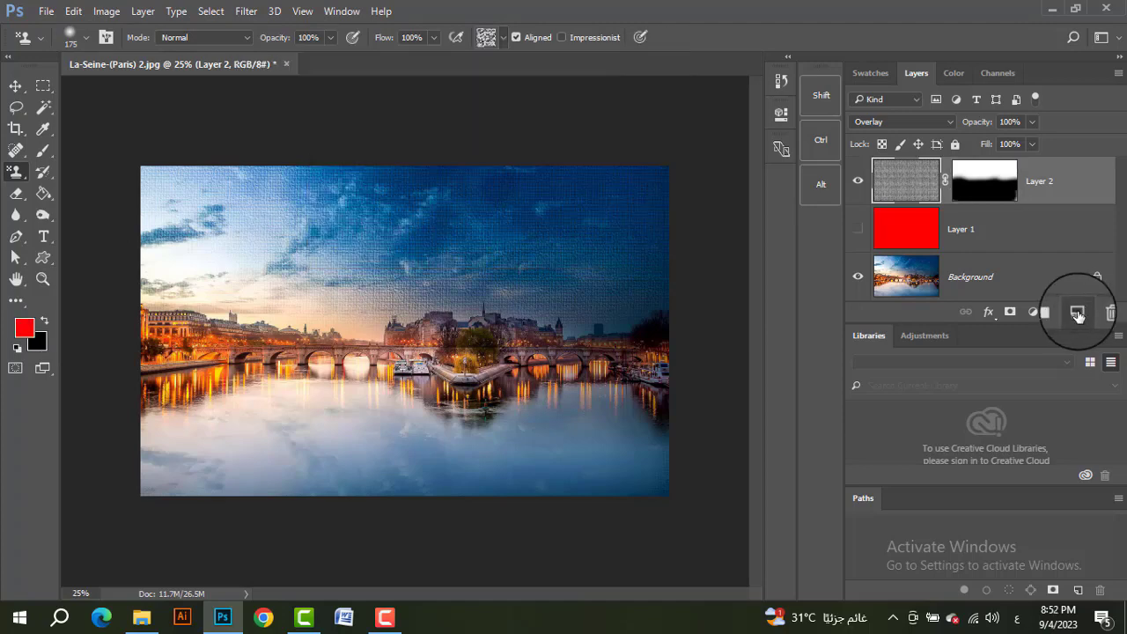
left_click(1077, 313)
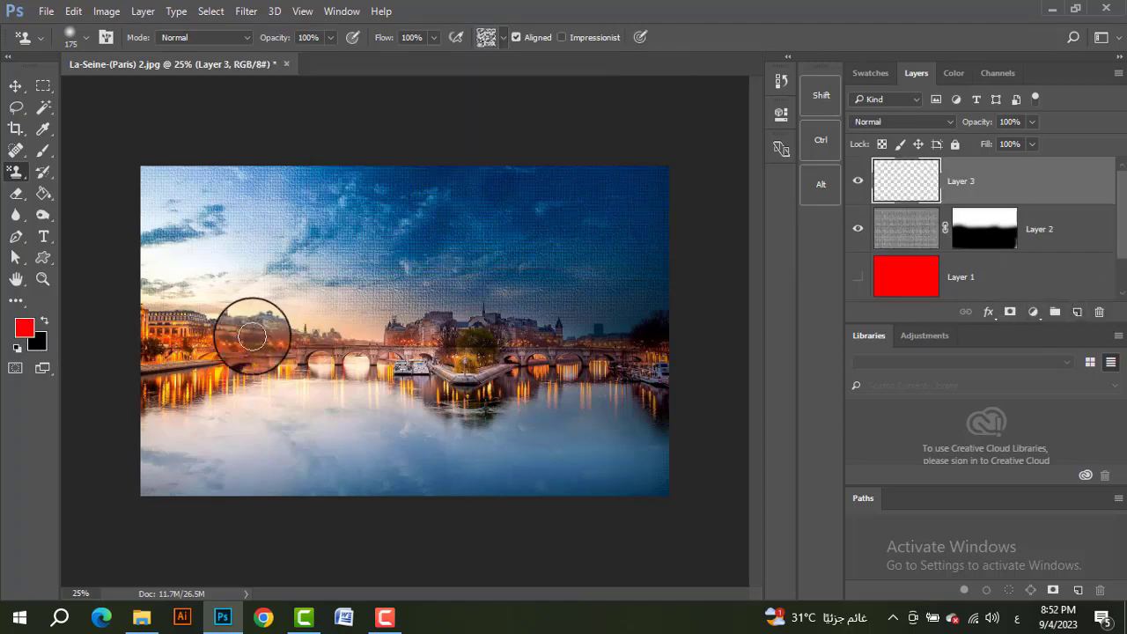
mouse_move(170, 363)
left_mouse_down()
mouse_move(164, 447)
mouse_move(155, 355)
mouse_move(143, 489)
mouse_move(150, 468)
mouse_move(272, 473)
mouse_move(186, 471)
mouse_move(201, 478)
mouse_move(236, 451)
mouse_move(269, 456)
left_mouse_up()
mouse_move(378, 468)
left_mouse_down()
mouse_move(132, 454)
mouse_move(357, 445)
mouse_move(541, 461)
mouse_move(666, 407)
mouse_move(629, 421)
mouse_move(477, 427)
mouse_move(506, 422)
mouse_move(574, 482)
mouse_move(647, 508)
mouse_move(668, 462)
mouse_move(468, 483)
mouse_move(272, 419)
mouse_move(215, 425)
mouse_move(166, 383)
mouse_move(201, 407)
mouse_move(273, 406)
mouse_move(358, 428)
mouse_move(668, 441)
mouse_move(608, 353)
mouse_move(593, 352)
mouse_move(600, 340)
mouse_move(657, 338)
left_mouse_up()
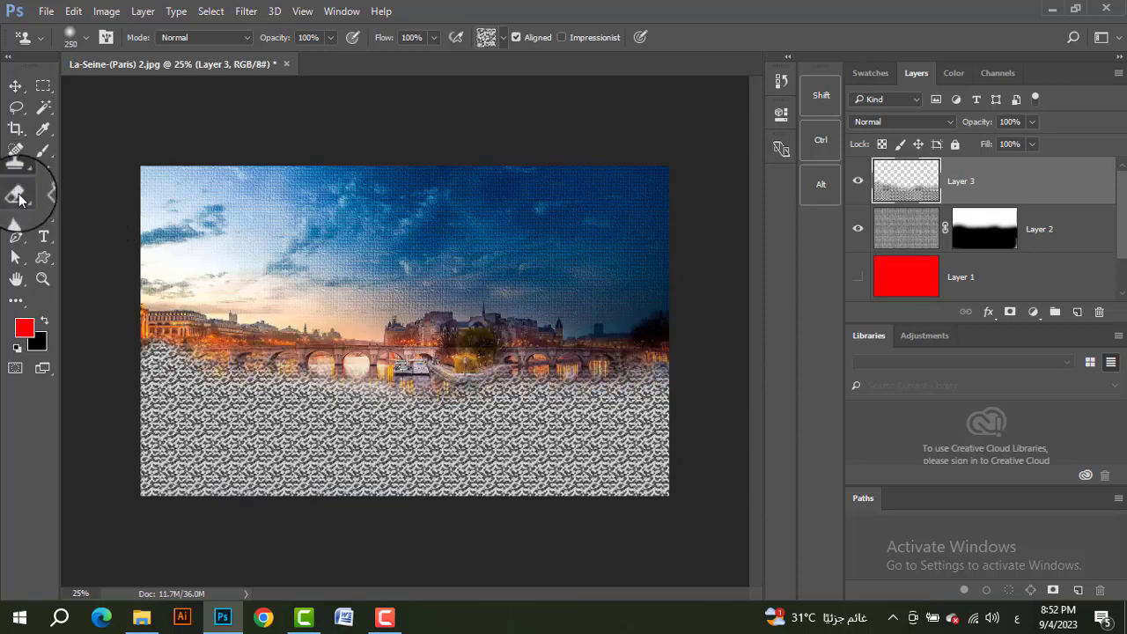
Step: Try erasing the stamped pattern's upper edge along the bridge with the Eraser Tool at size 175, and undo it
left_click(19, 197)
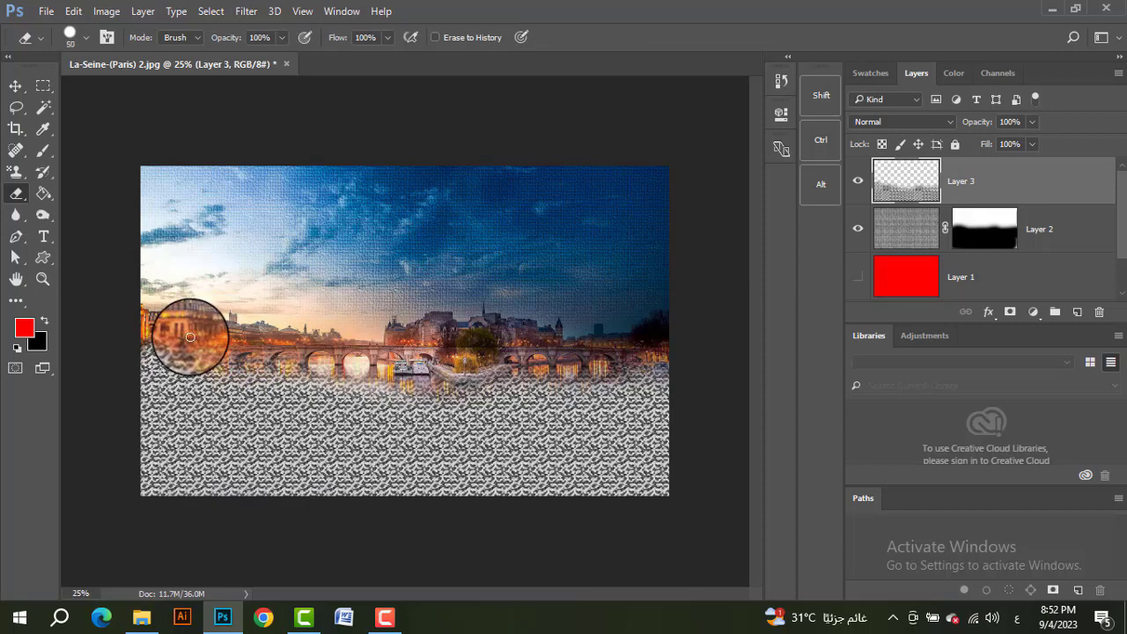
mouse_move(190, 336)
left_mouse_down()
mouse_move(355, 337)
mouse_move(150, 337)
mouse_move(120, 349)
left_mouse_up()
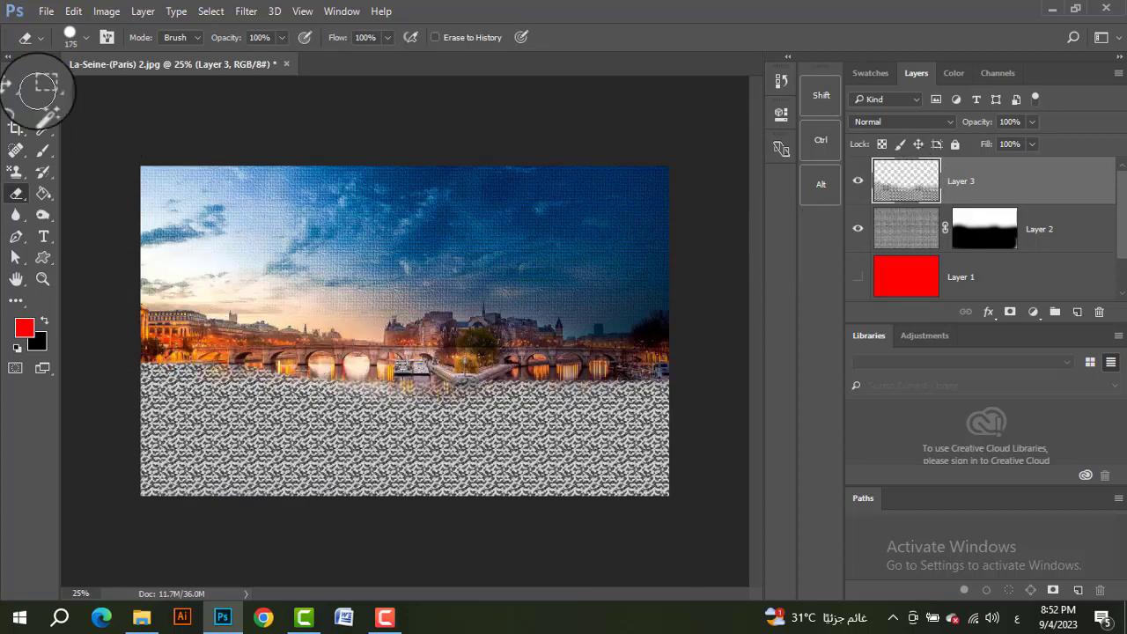
left_click(16, 85)
key("ctrl+z")
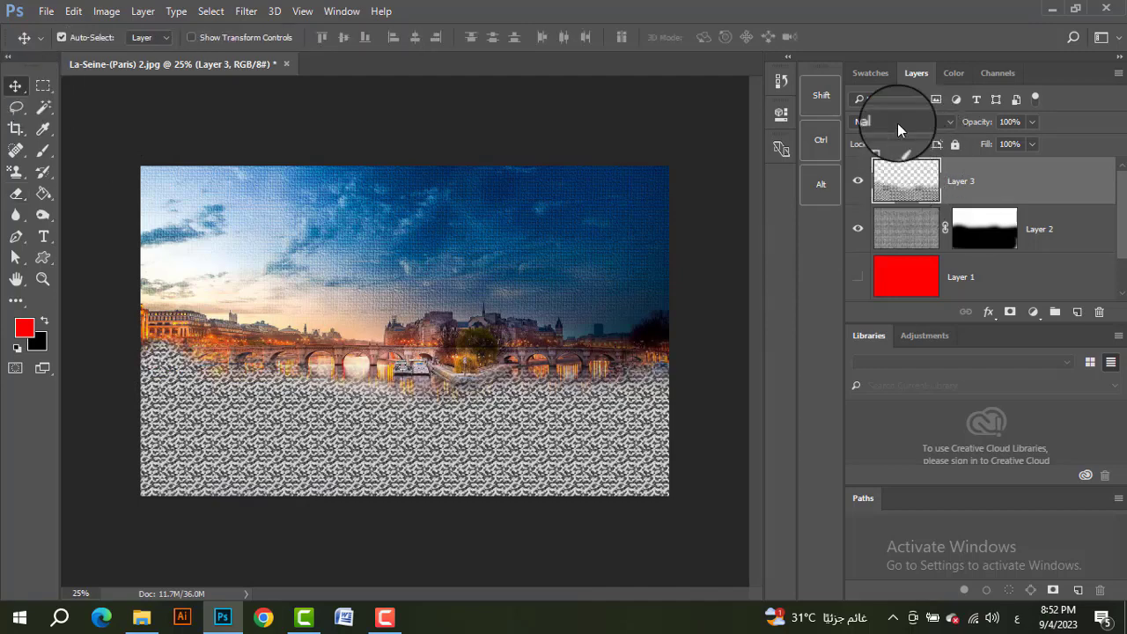
Step: Set the stamped pattern layer to Overlay blending at 100% opacity and check its effect by toggling its visibility
left_click(898, 123)
left_click(880, 267)
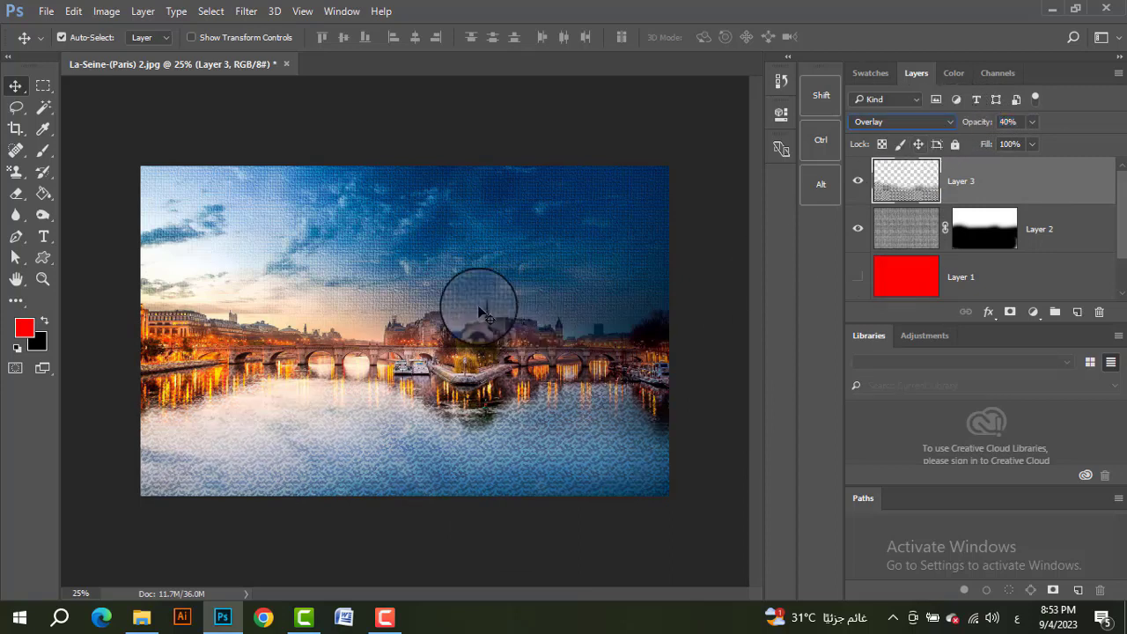
left_click(857, 182)
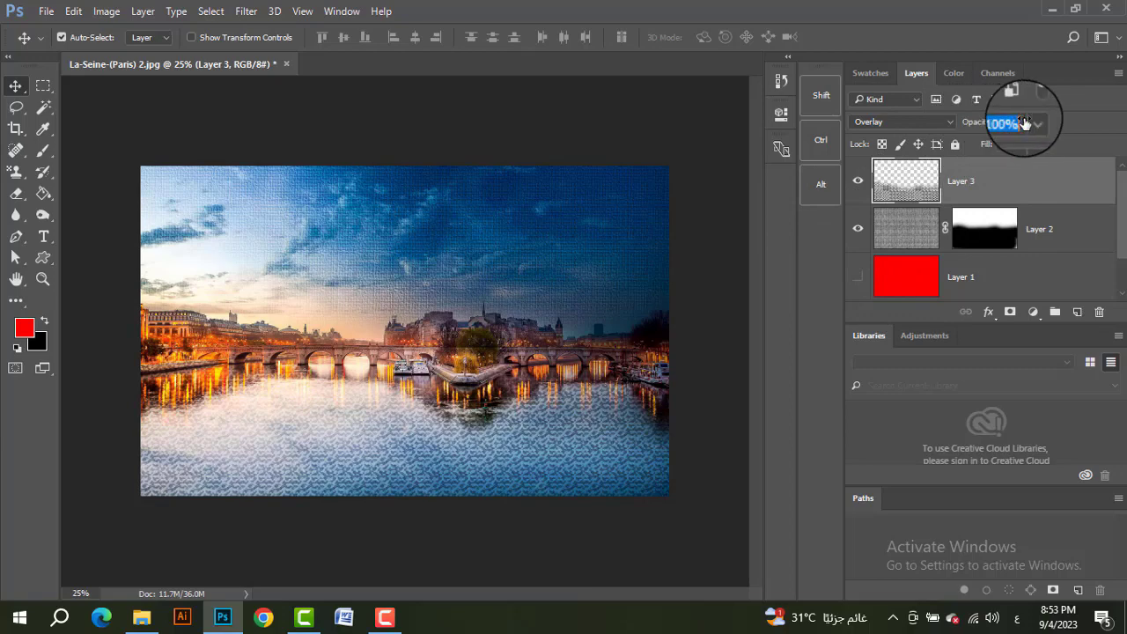
left_click_drag(1024, 123, 1022, 123)
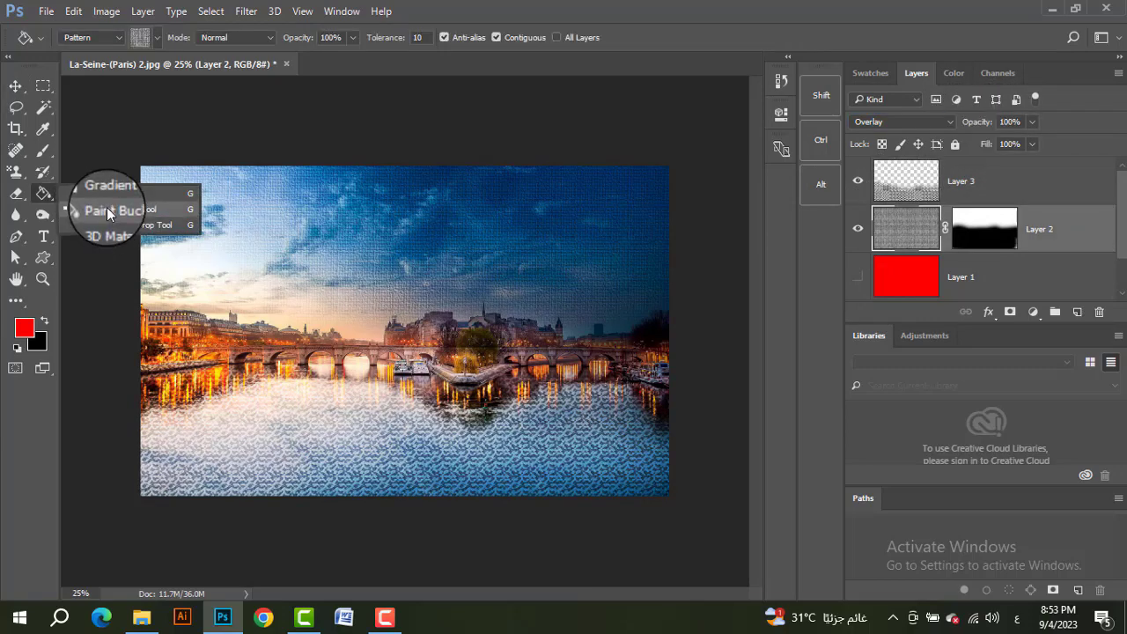
Step: Append the Erodible Textures set to the Paint Bucket Tool's patterns and choose one of the added grey textures
left_click(111, 214)
left_click(145, 37)
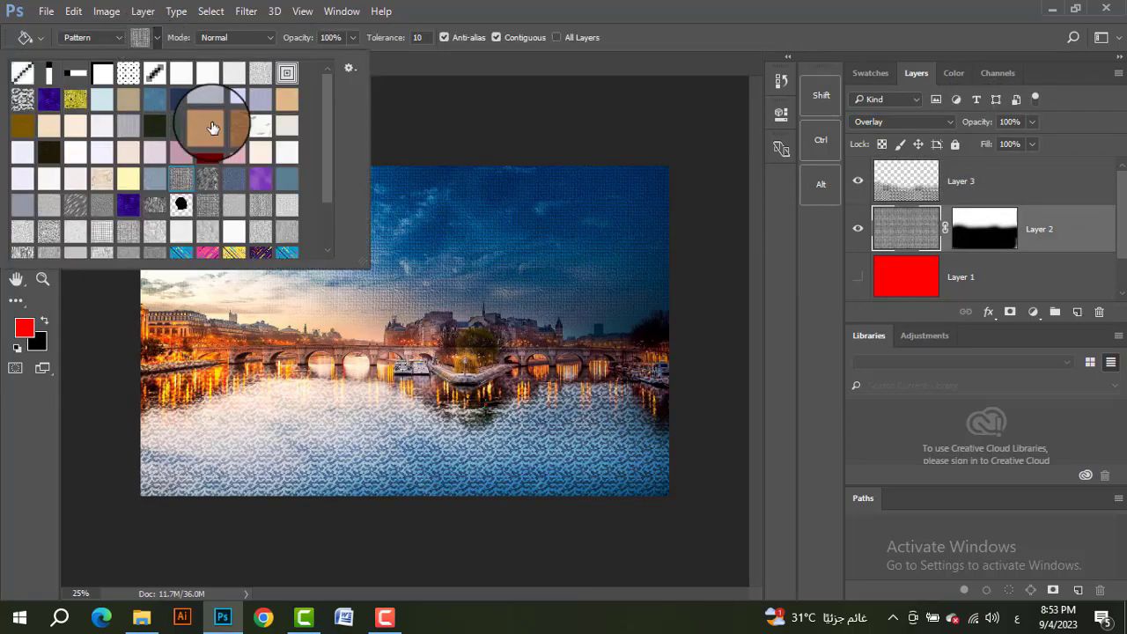
left_click(349, 71)
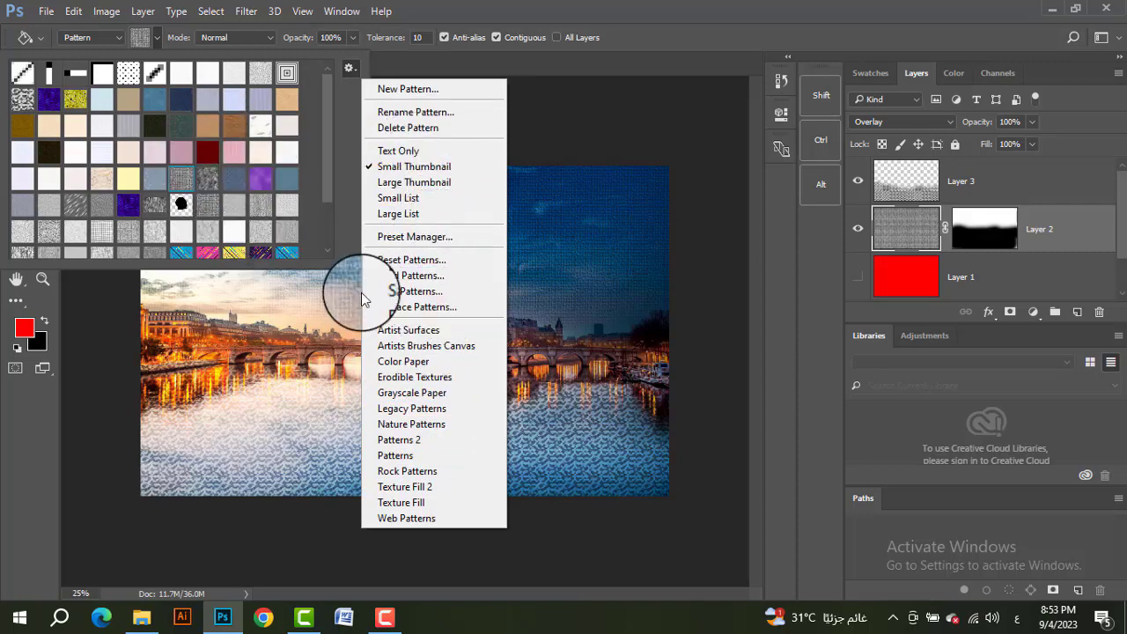
left_click(405, 377)
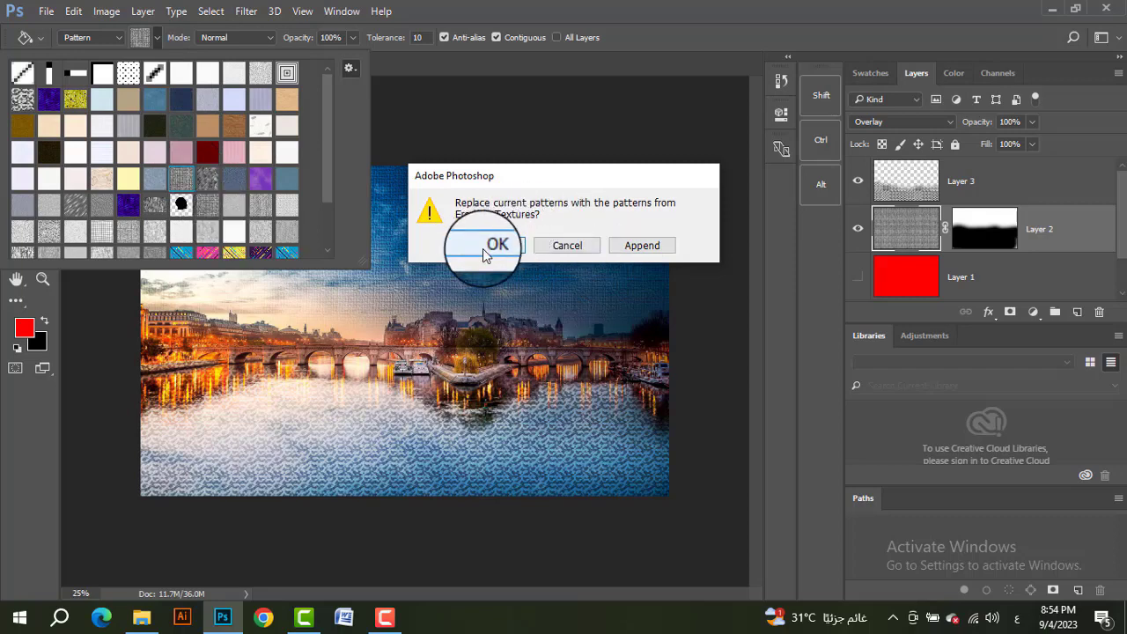
left_click(642, 246)
scroll(264, 225, "down", 3)
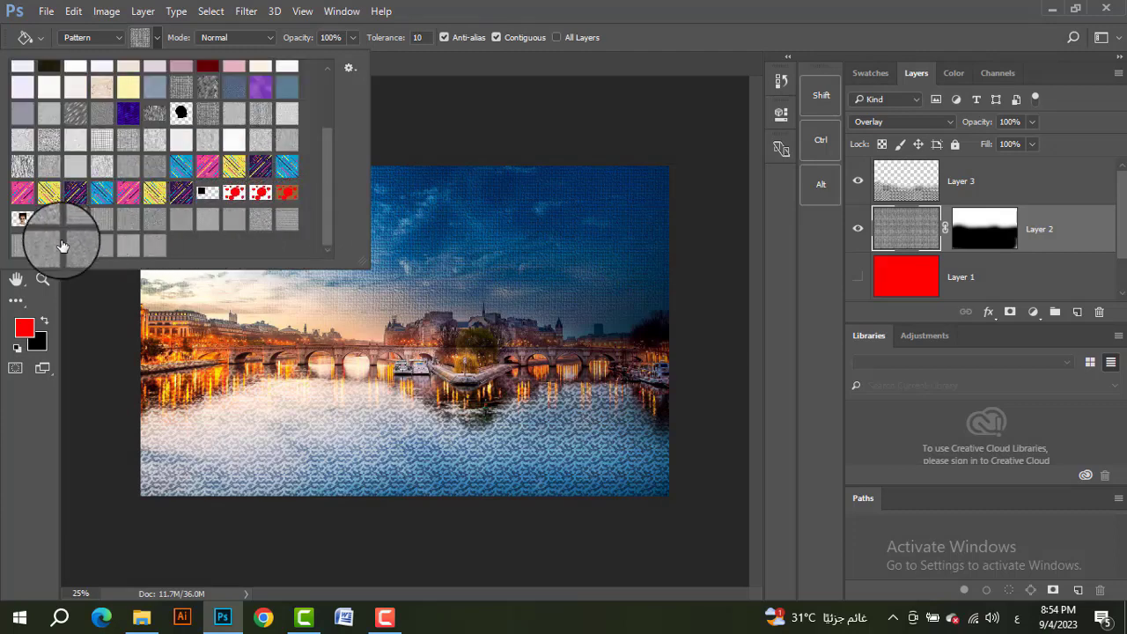
left_click(135, 222)
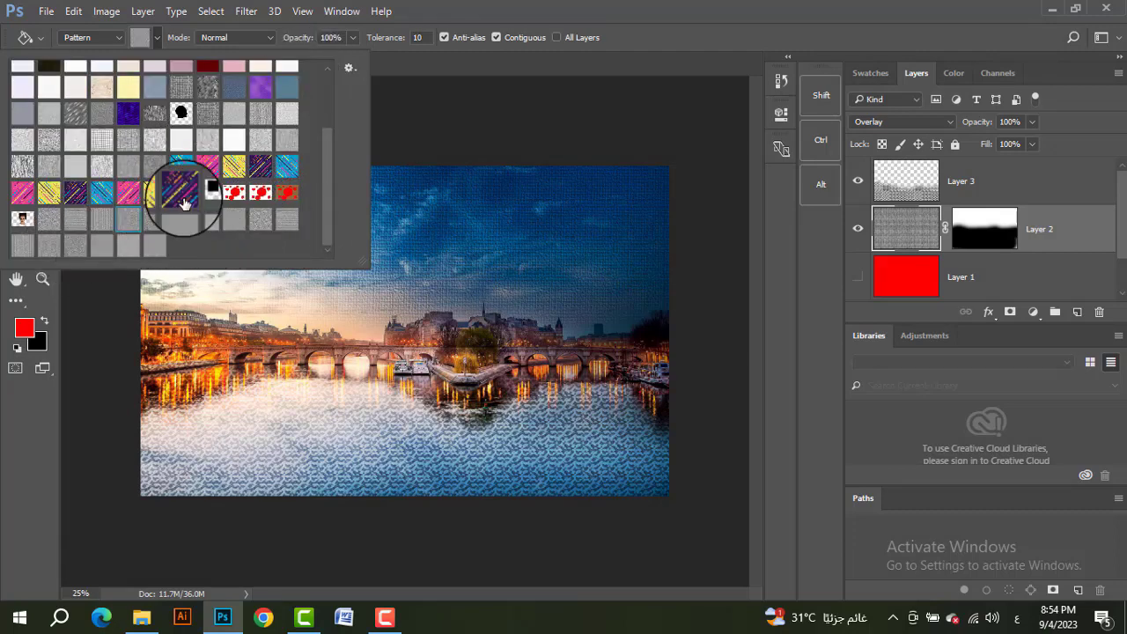
Step: Replace the current Paint Bucket patterns with the Color Paper set
scroll(183, 196, "up", 1)
scroll(232, 97, "up", 1)
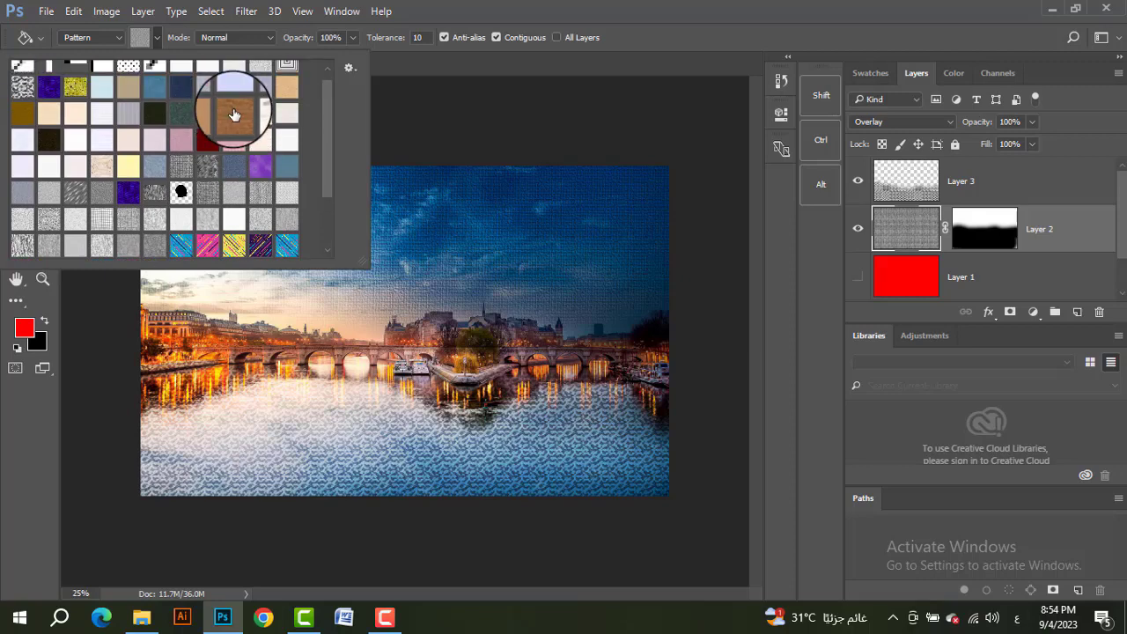
left_click(345, 70)
left_click(406, 368)
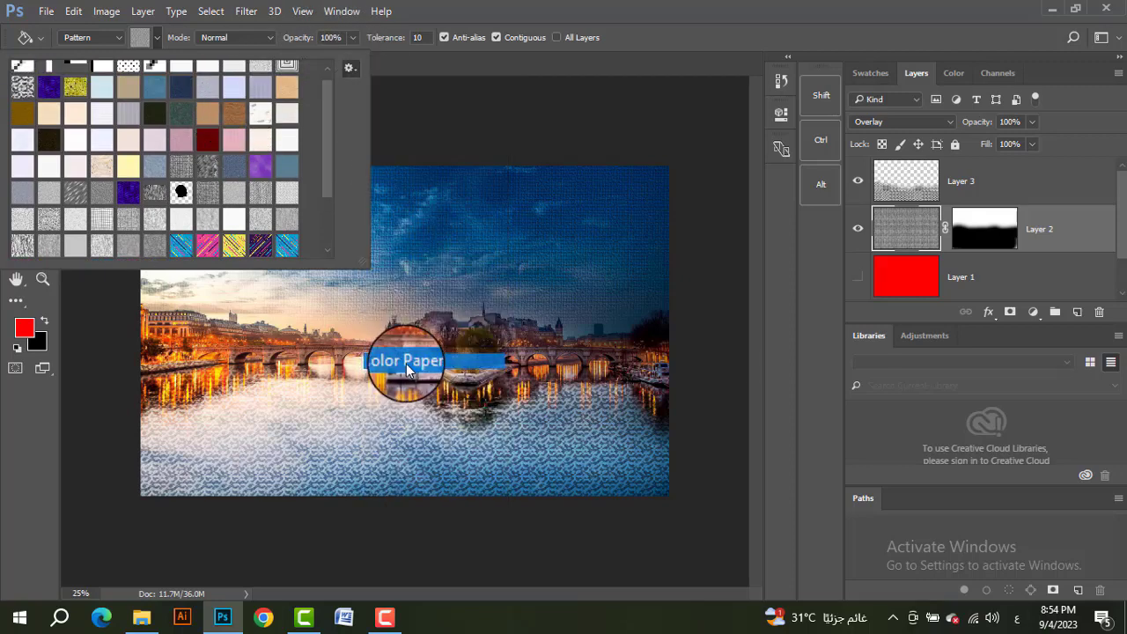
left_click(502, 249)
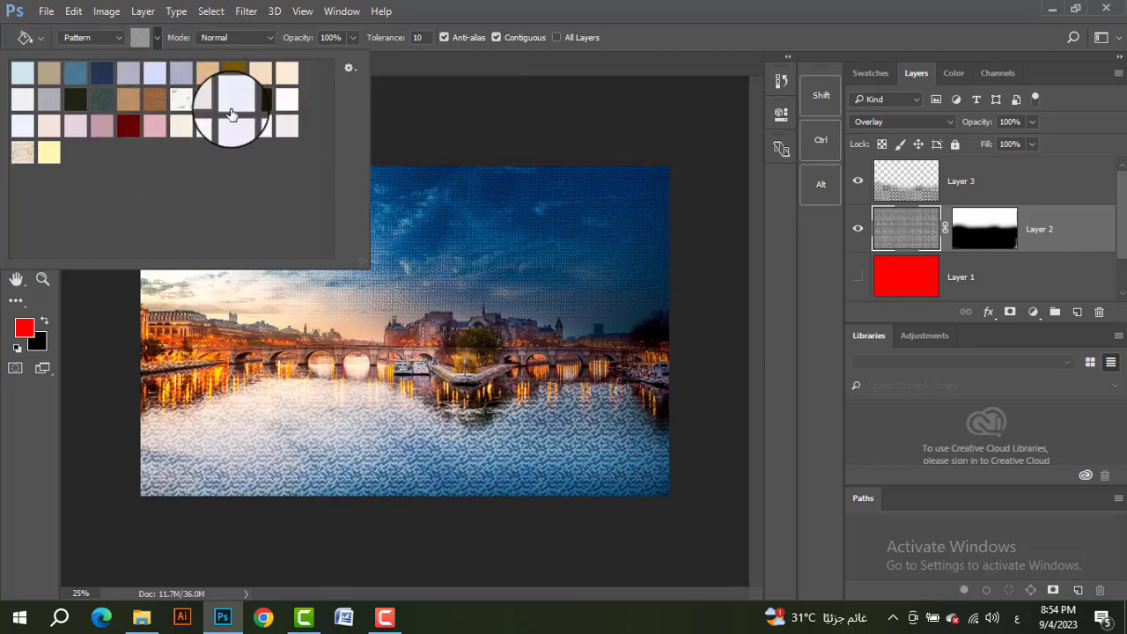
Step: Choose the dark red paper pattern and fill a new layer above Layer 2 with it
scroll(165, 185, "up", 2)
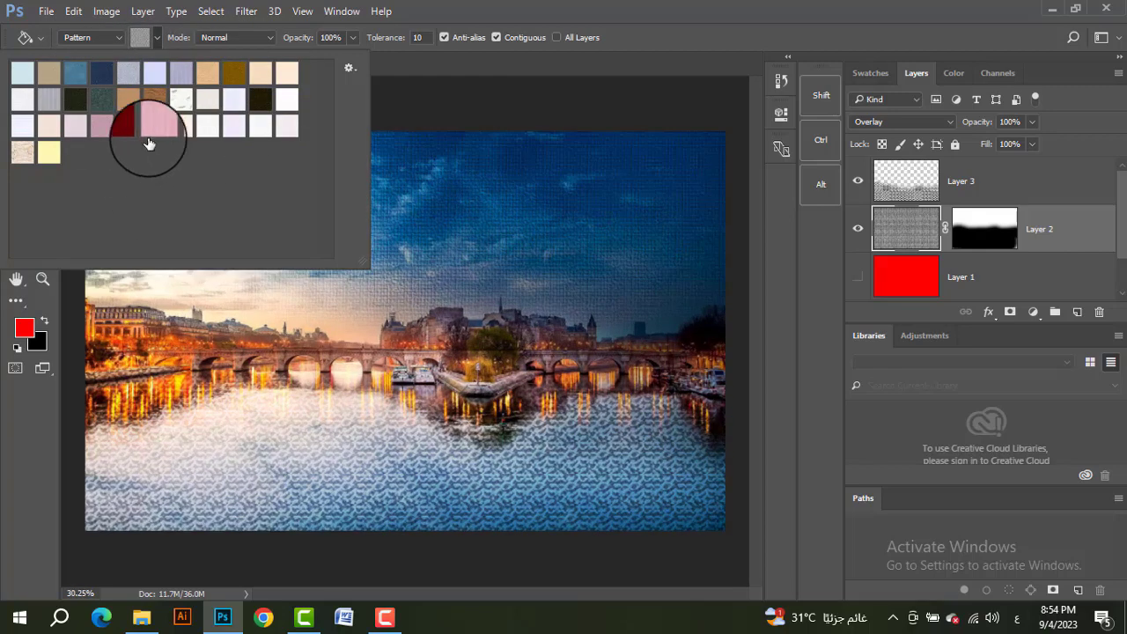
left_click(467, 55)
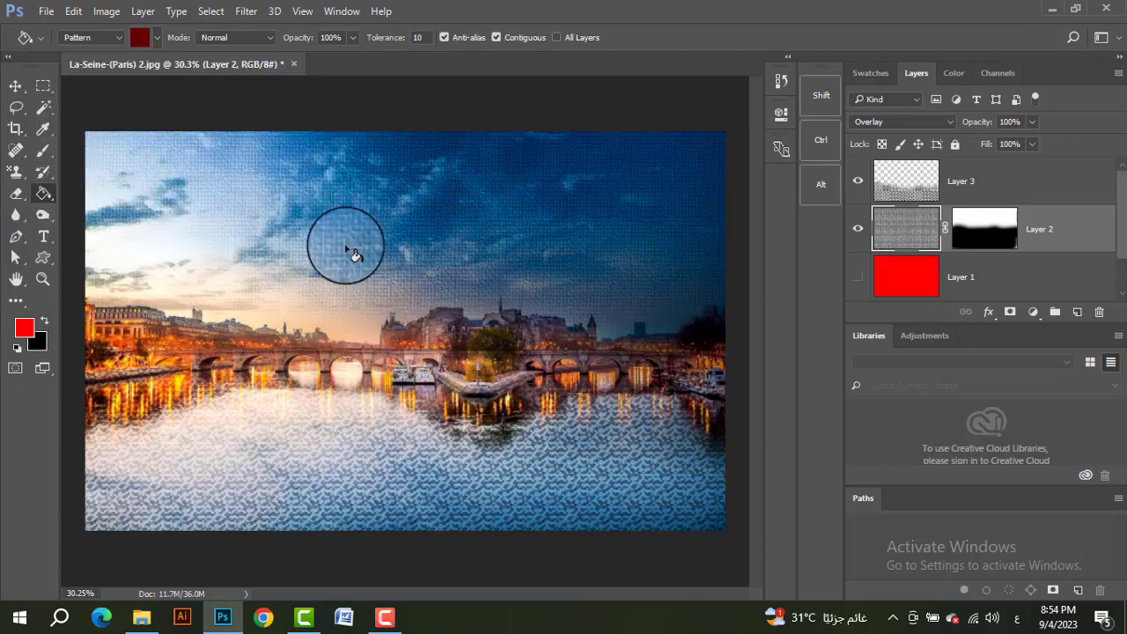
key("ctrl+alt+shift+n")
left_click(516, 278)
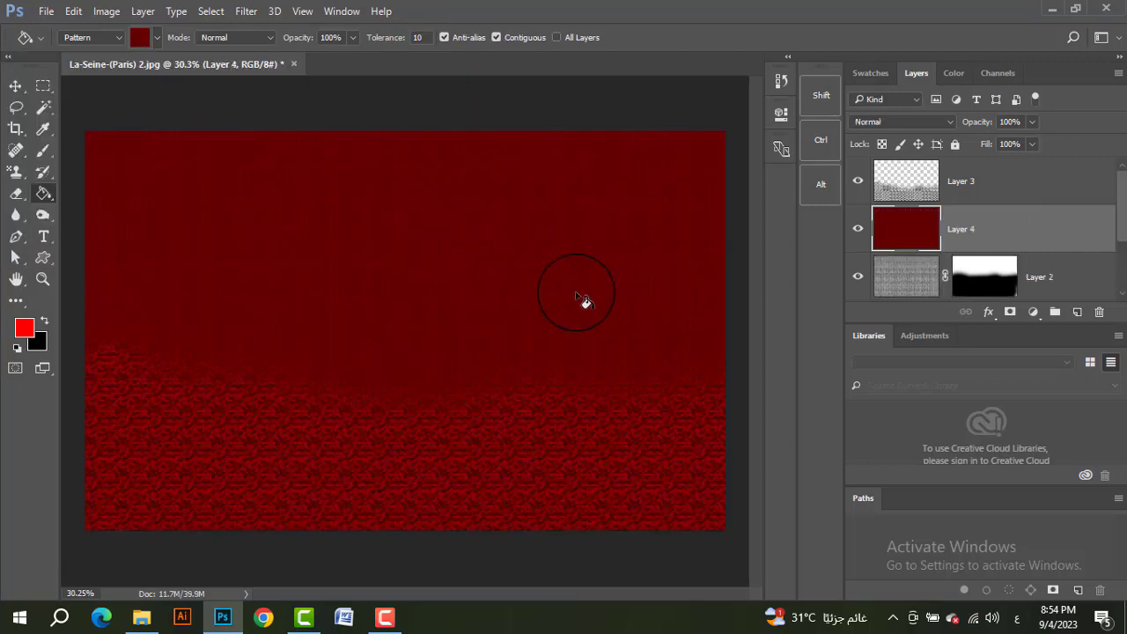
Step: Set the dark red layer to Overlay blending at 52% opacity and hide the canvas texture layer beneath it
left_click(903, 121)
left_click(881, 286)
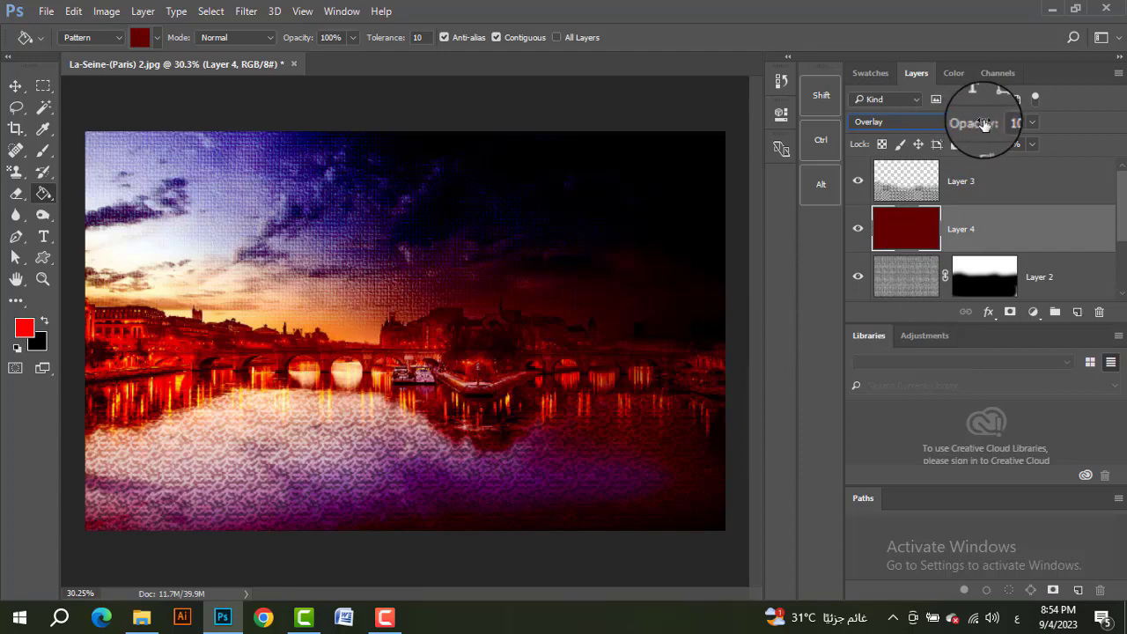
mouse_move(926, 141)
left_mouse_down()
mouse_move(915, 143)
mouse_move(944, 148)
left_mouse_up()
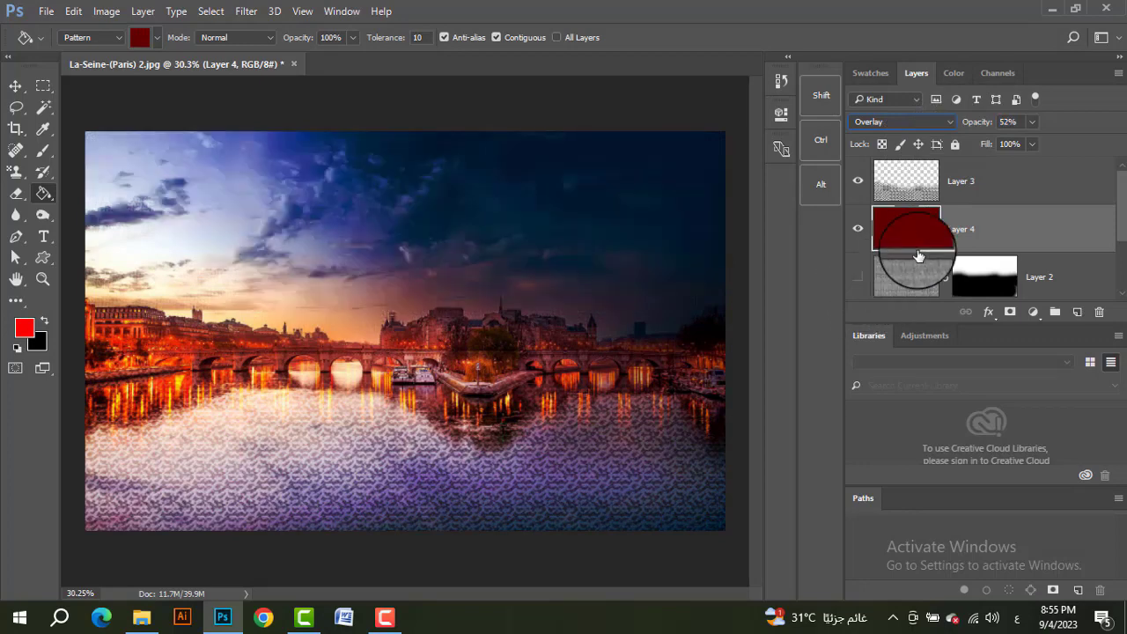
scroll(881, 255, "down", 2)
left_click(894, 235)
scroll(916, 231, "up", 2)
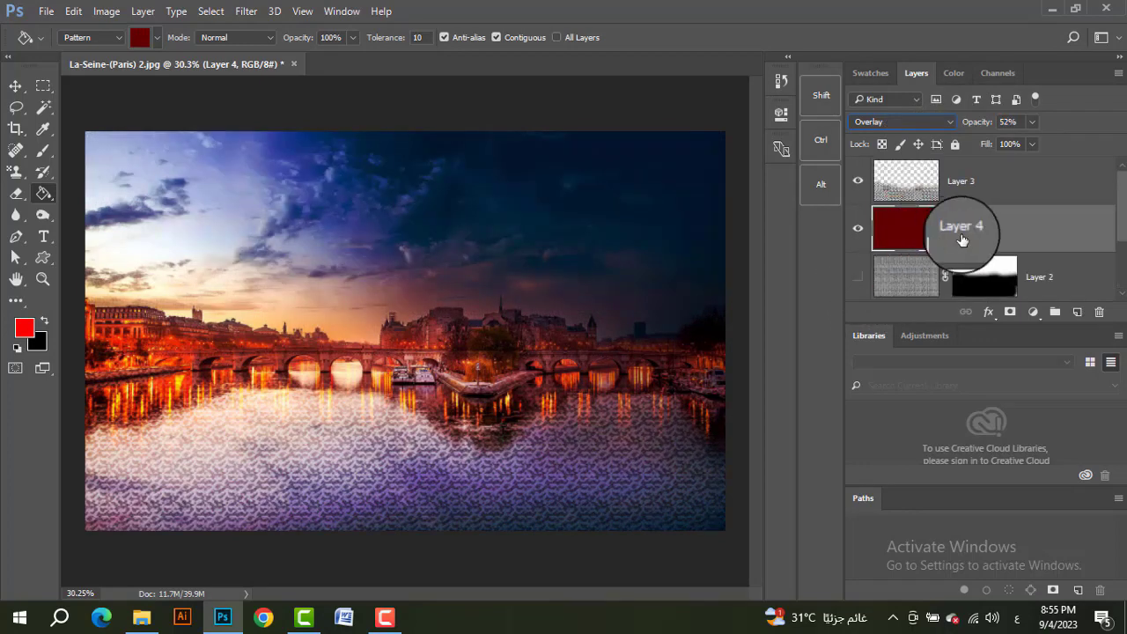
Step: Mask the river out of the dark red layer by painting black with the Brush Tool, and set the layer's opacity to 66%
left_click(1010, 313)
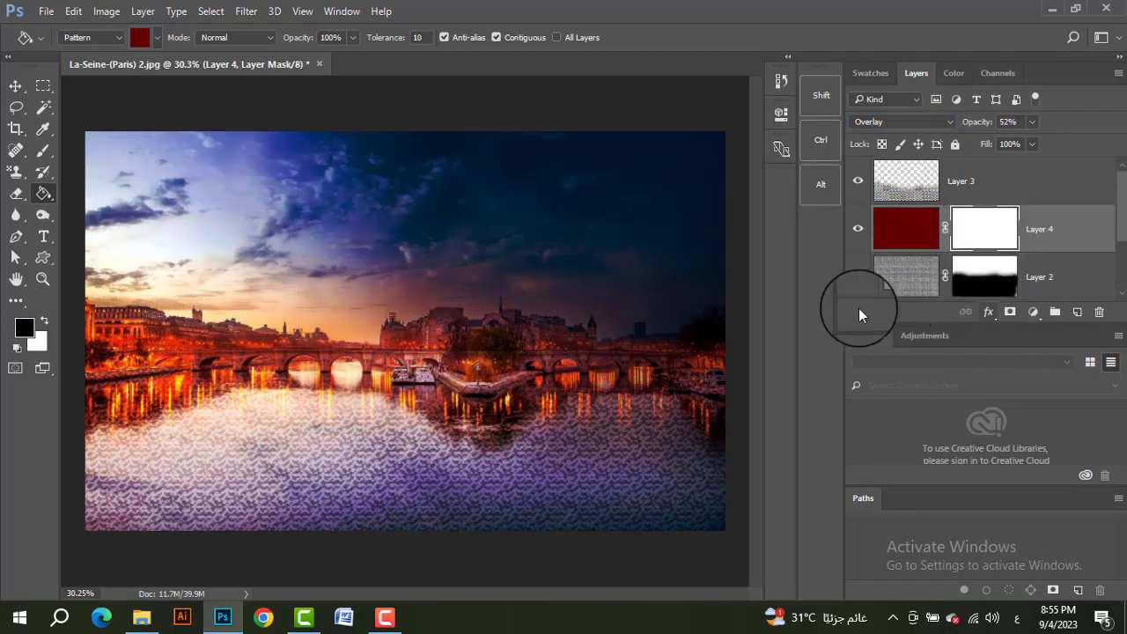
left_click(41, 155)
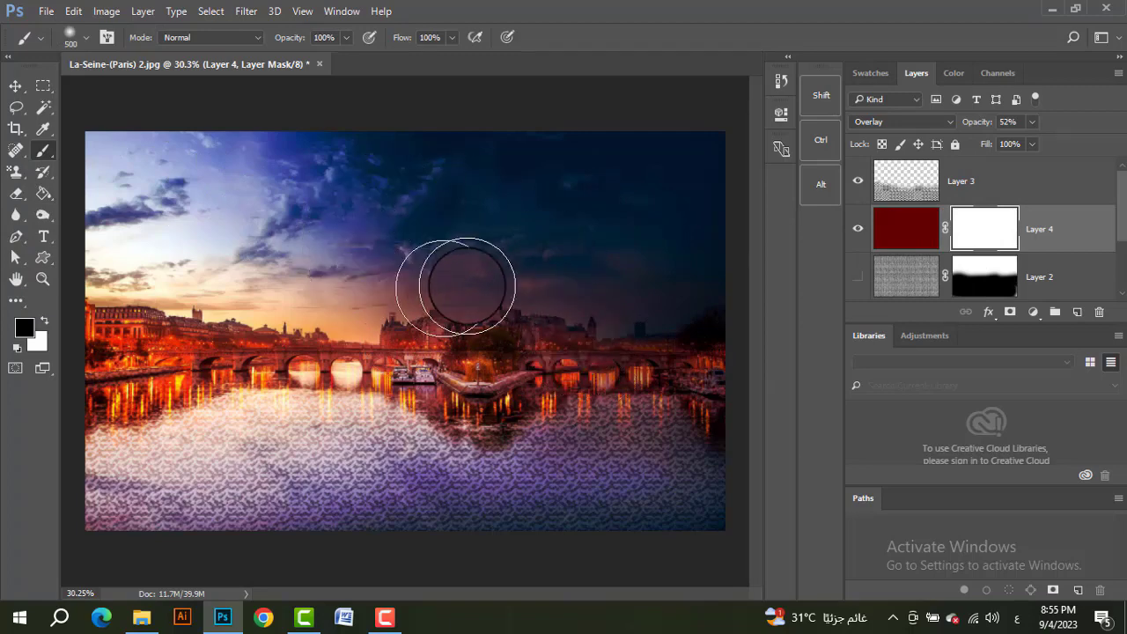
mouse_move(727, 528)
left_mouse_down()
mouse_move(683, 476)
mouse_move(186, 484)
mouse_move(137, 460)
mouse_move(163, 449)
mouse_move(141, 456)
mouse_move(122, 515)
mouse_move(118, 486)
mouse_move(180, 438)
mouse_move(509, 501)
mouse_move(663, 434)
mouse_move(699, 389)
mouse_move(720, 427)
mouse_move(705, 435)
mouse_move(706, 467)
mouse_move(612, 468)
mouse_move(448, 460)
mouse_move(254, 429)
left_mouse_up()
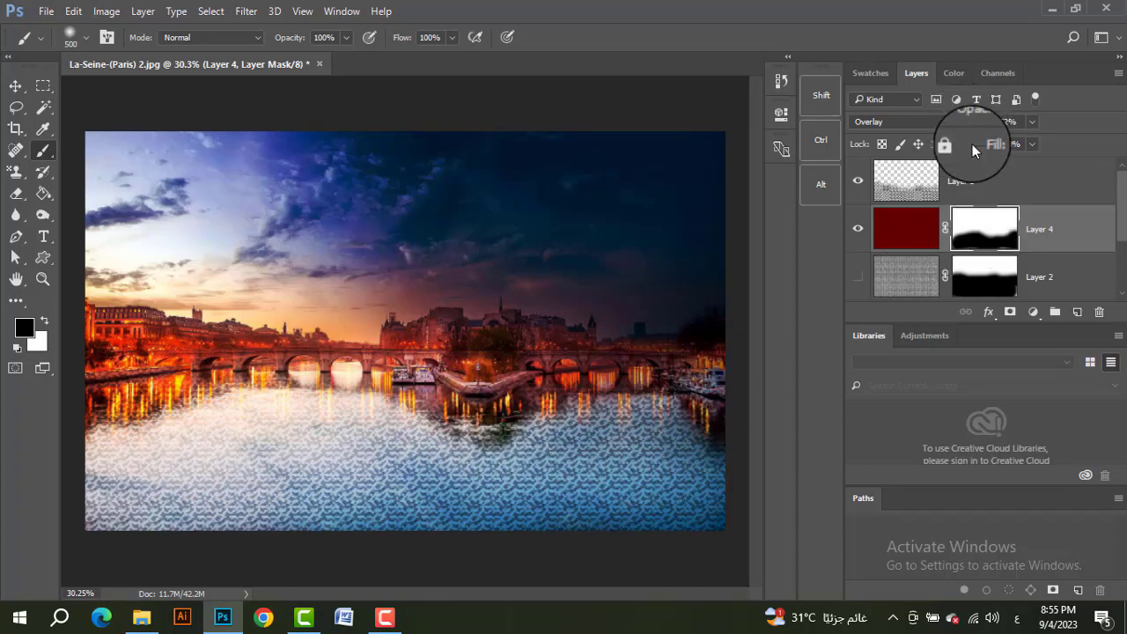
left_click(910, 235)
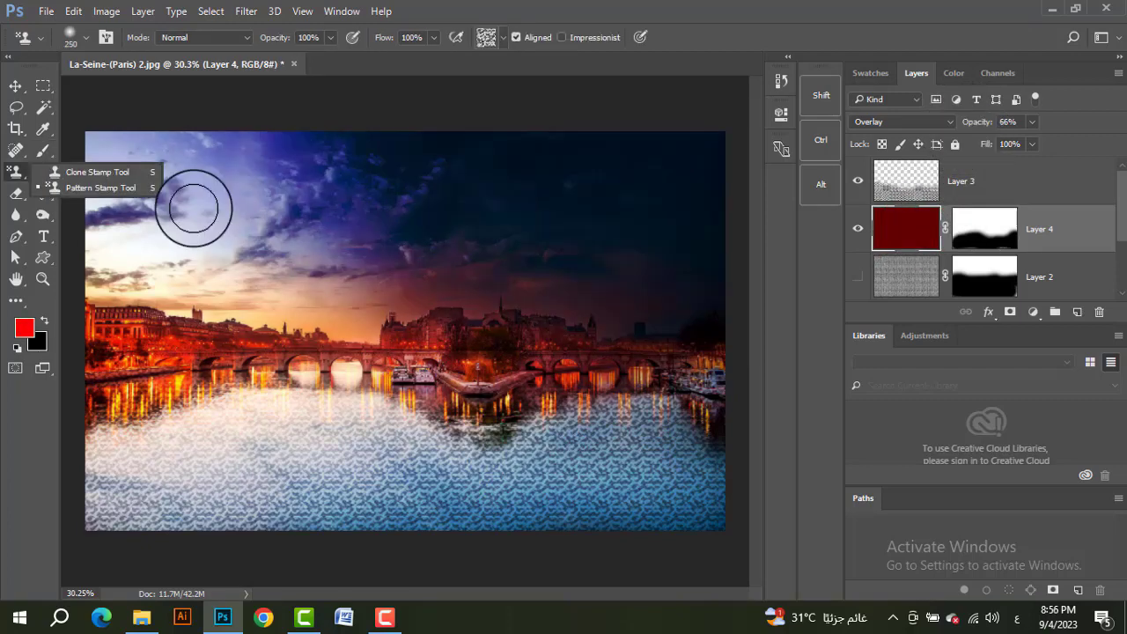
Step: Hide the dark red layer and draw a diagonal red-blue-yellow linear gradient across a new layer above it
right_click(45, 194)
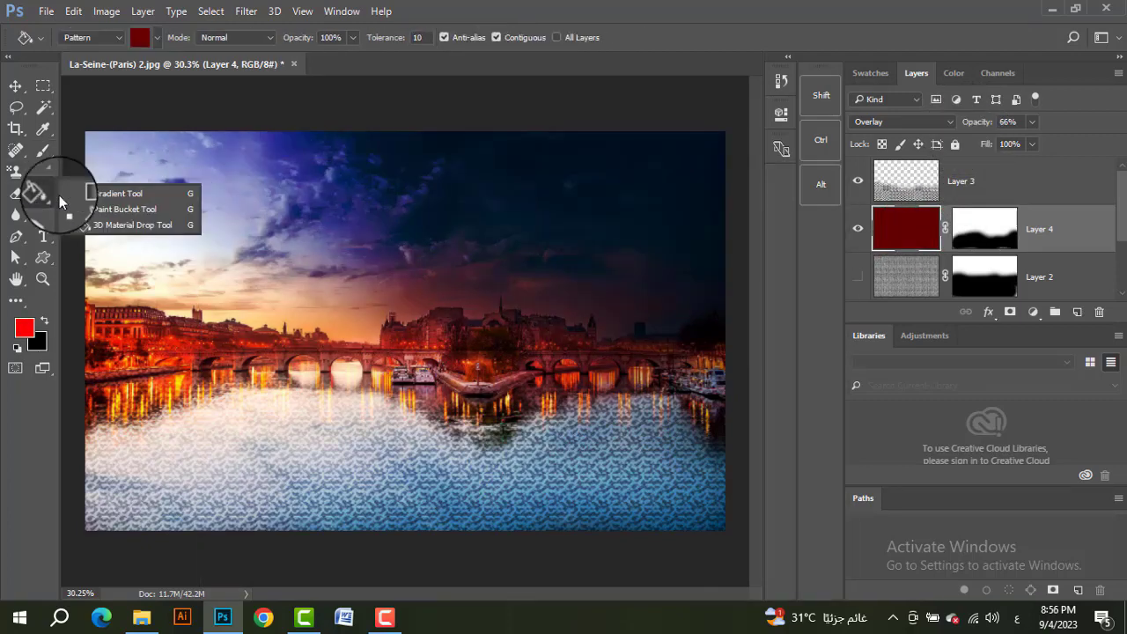
left_click(105, 196)
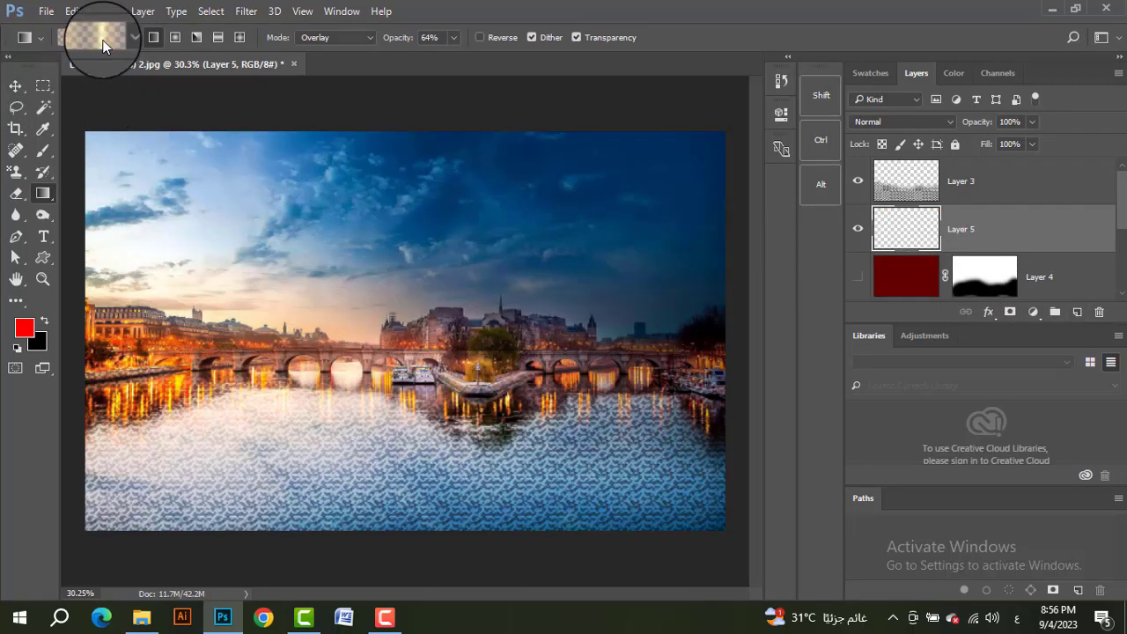
left_click(103, 39)
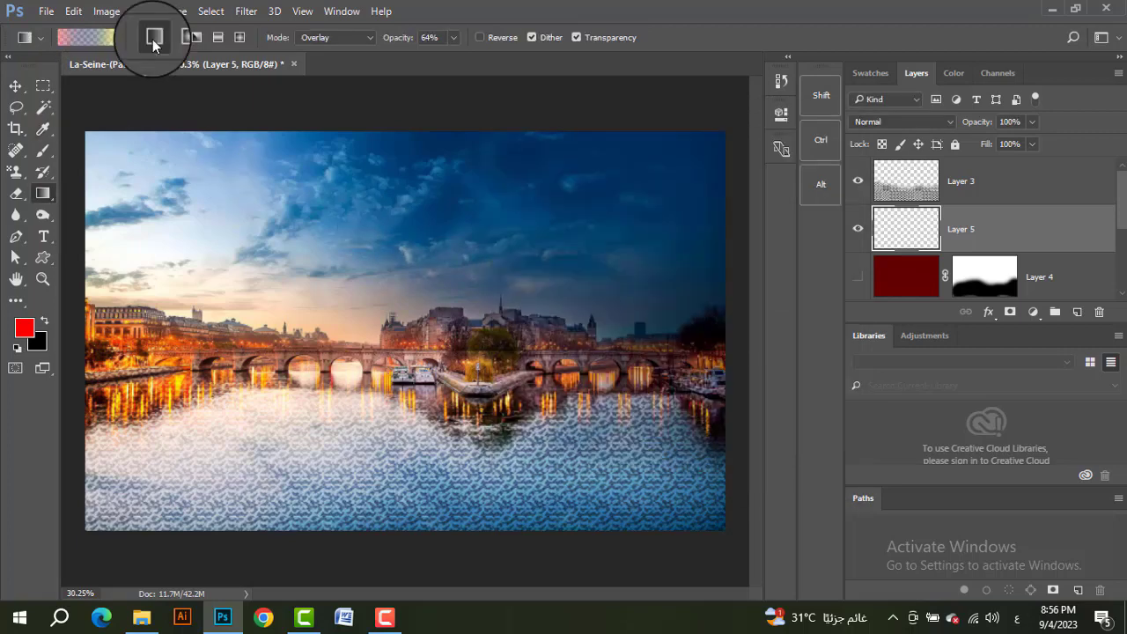
left_click_drag(330, 144, 549, 472)
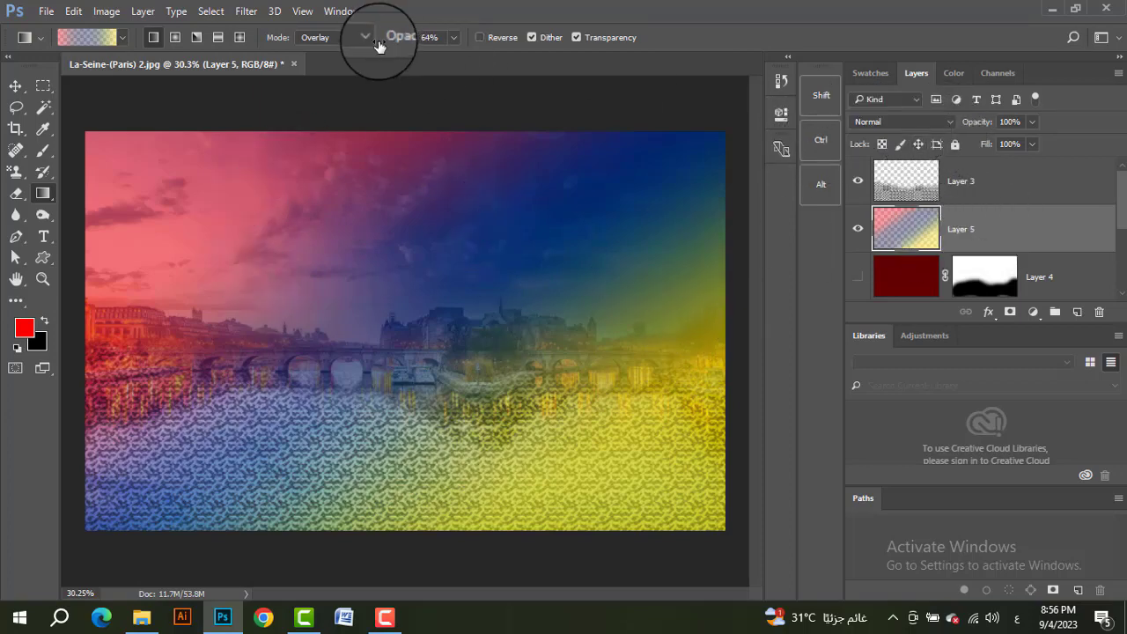
Step: Set the gradient mode to Normal and redraw the red-blue-yellow linear gradient on Layer 5 from the sky down to the river
left_click(340, 45)
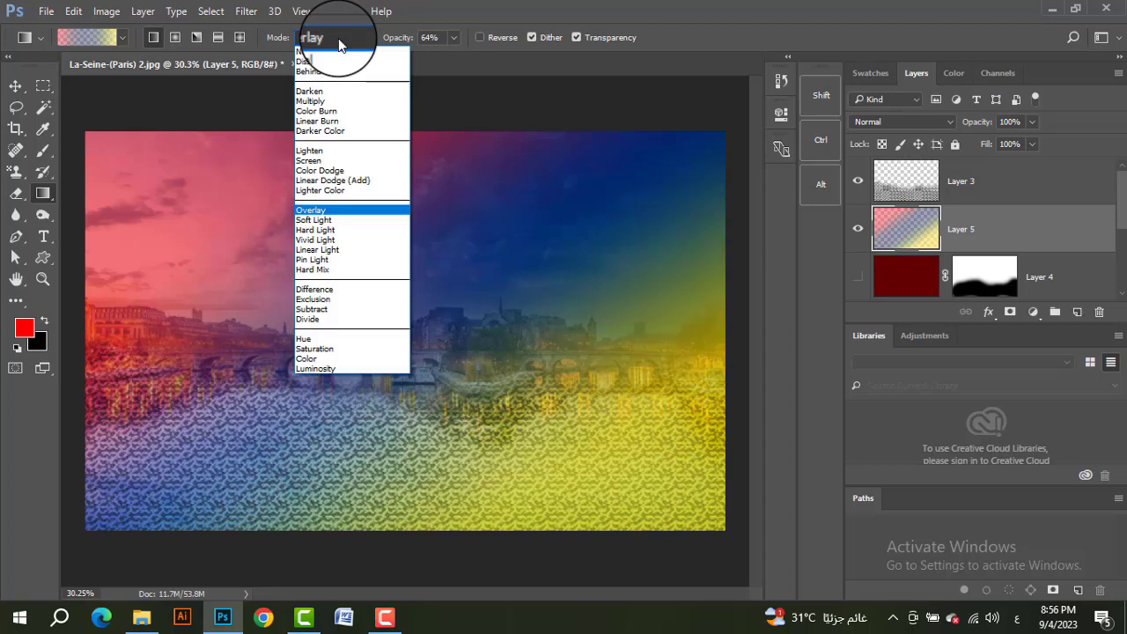
left_click(340, 45)
left_click(340, 40)
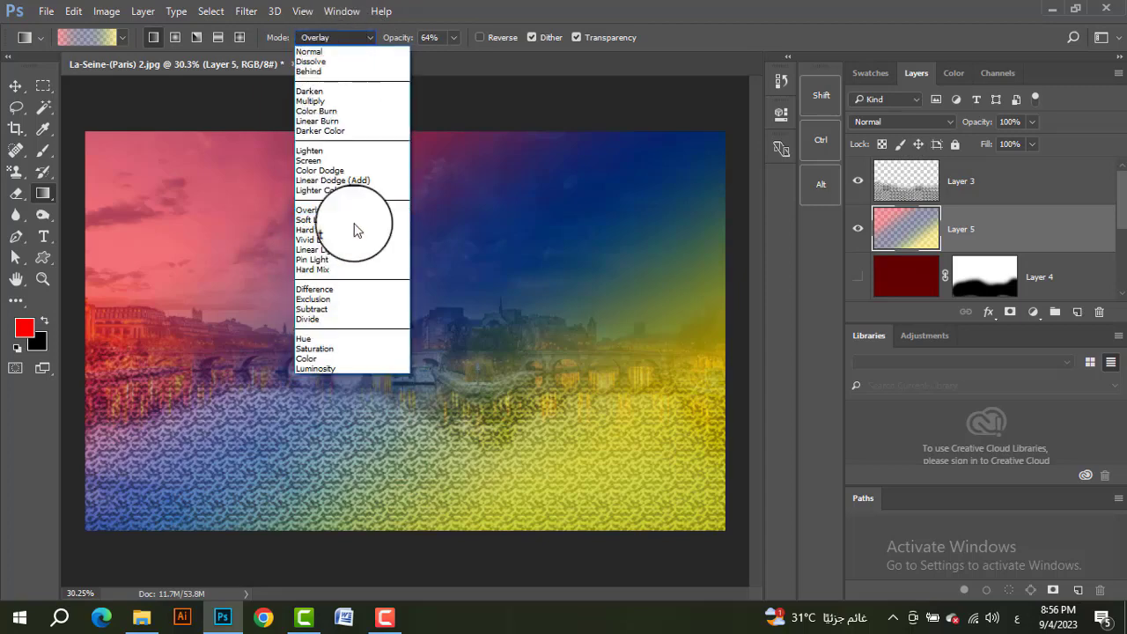
left_click(339, 51)
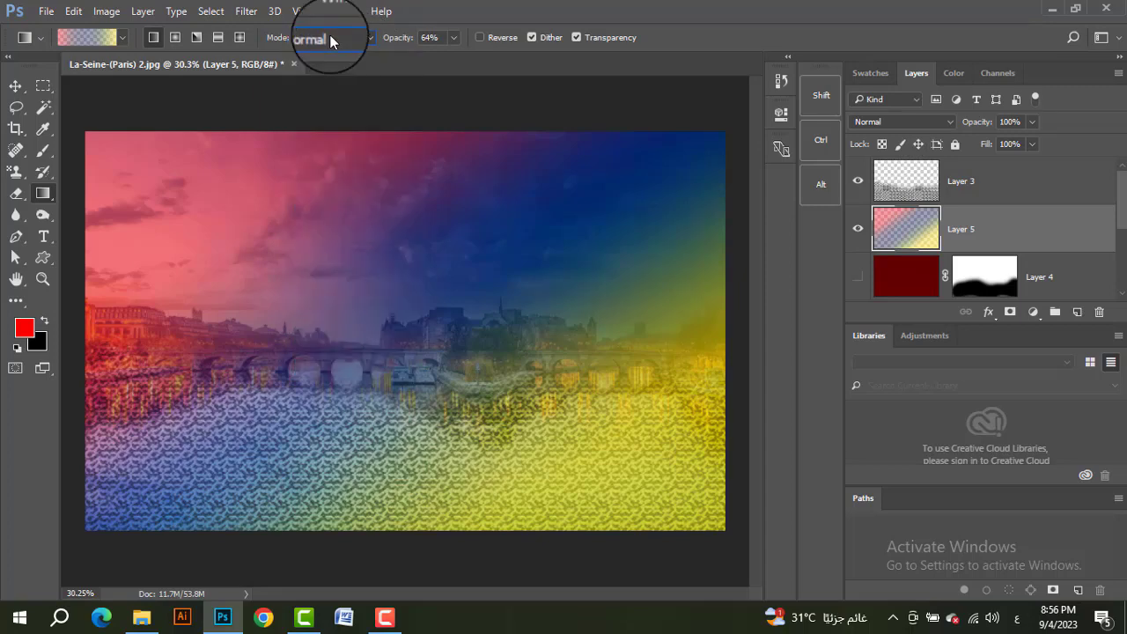
left_click_drag(355, 140, 432, 429)
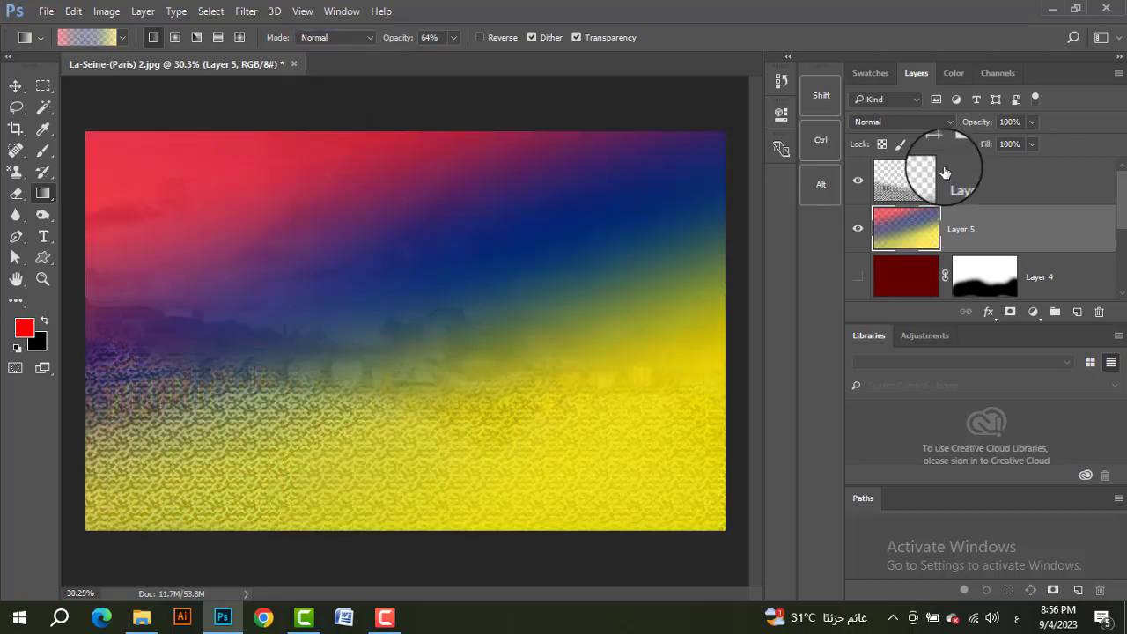
Step: Set the gradient layer to Overlay blending, try it at 66% opacity, and set its opacity back to 100%
left_click(904, 117)
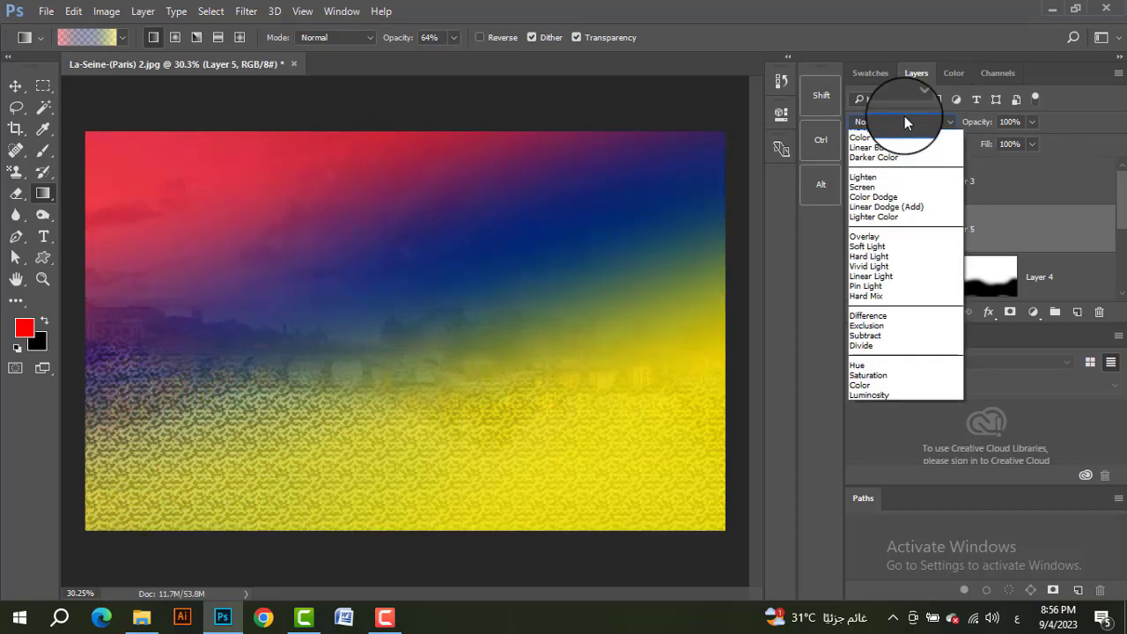
left_click(888, 286)
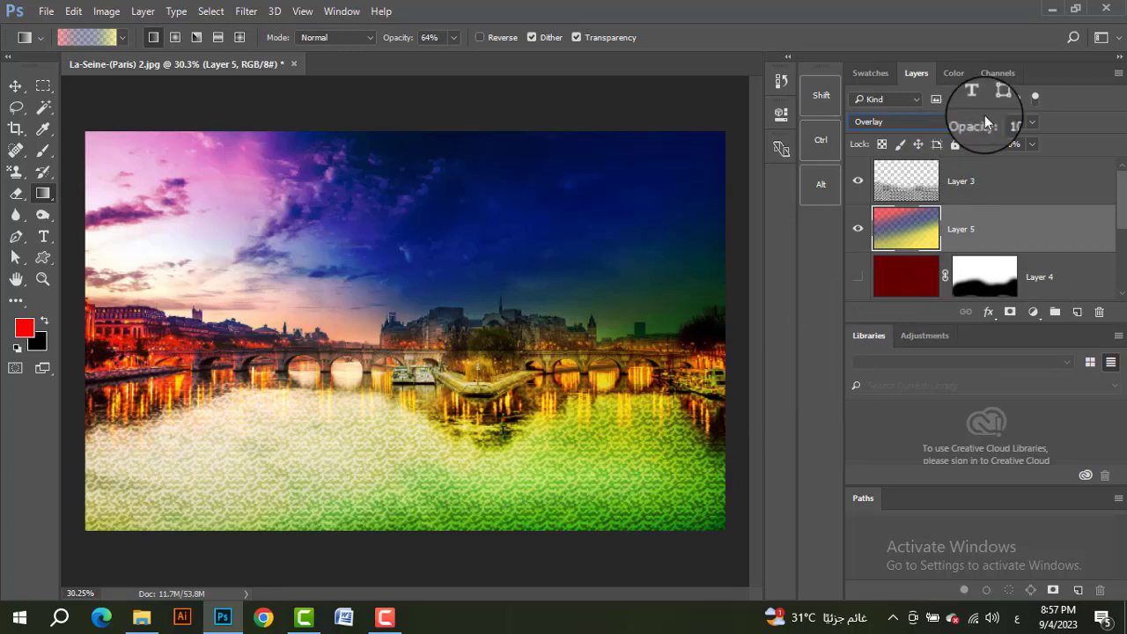
mouse_move(967, 126)
left_mouse_down()
mouse_move(972, 114)
mouse_move(975, 141)
mouse_move(958, 141)
left_mouse_up()
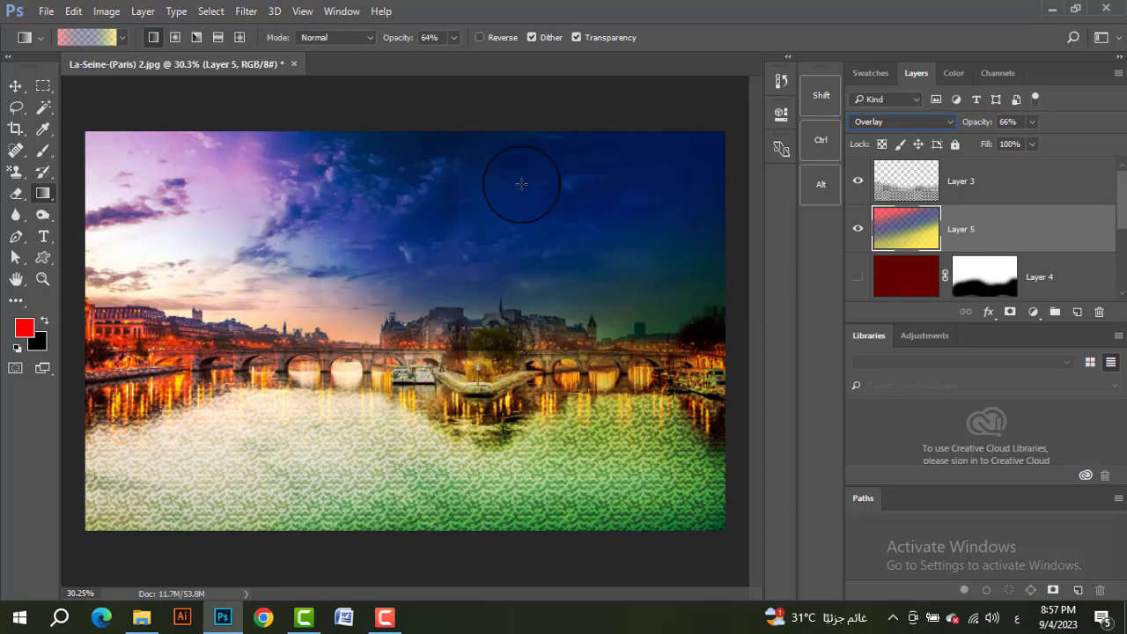
left_click_drag(979, 123, 1001, 124)
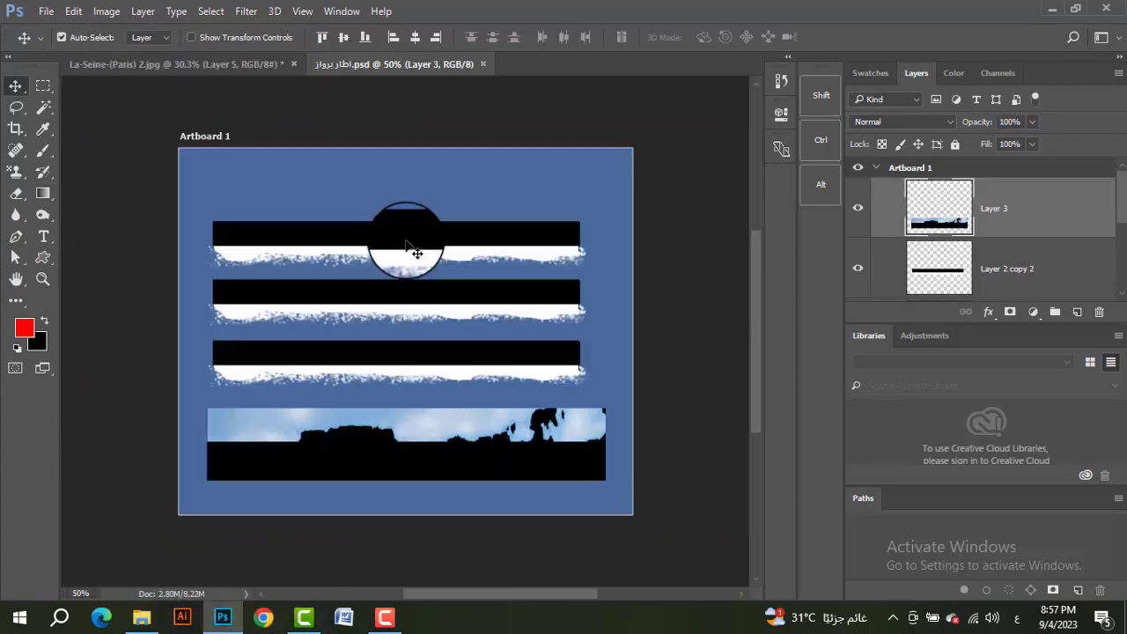
Step: Bring the rough-edged frame strip into the photo and stretch it across the top edge at about 291% width and 257% height
left_click_drag(402, 244, 609, 280)
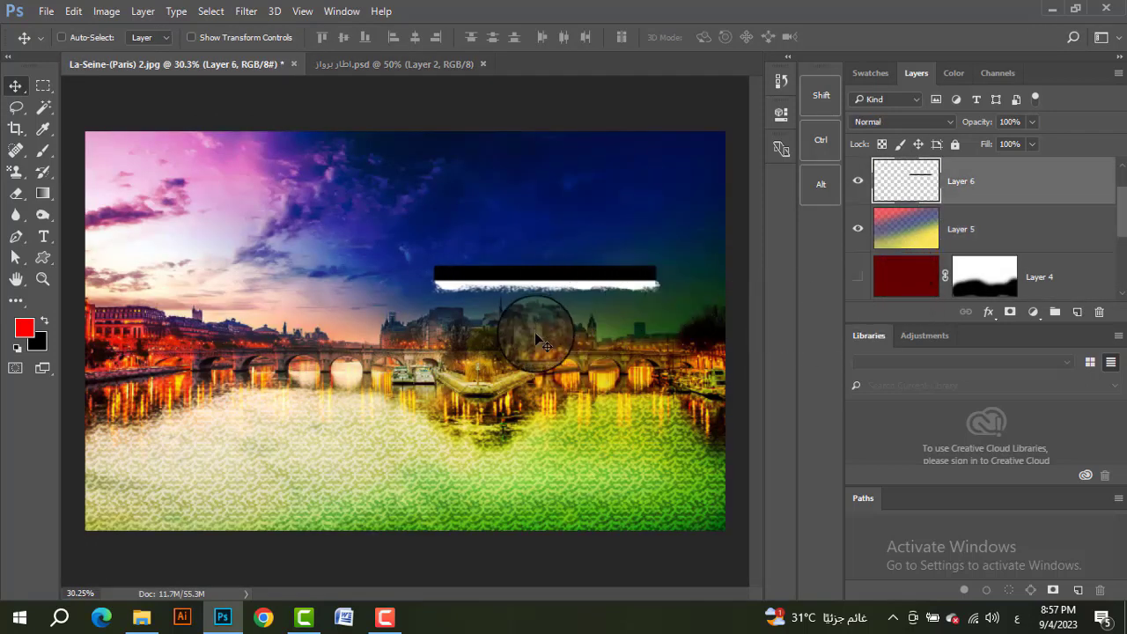
key("ctrl+t")
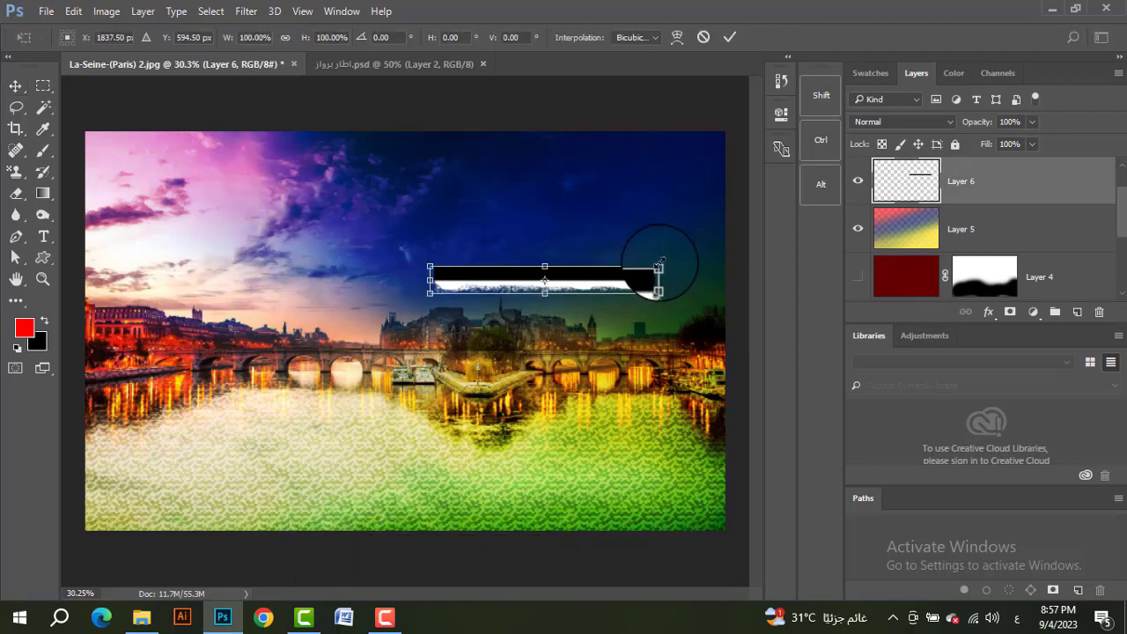
left_click_drag(635, 286, 440, 164)
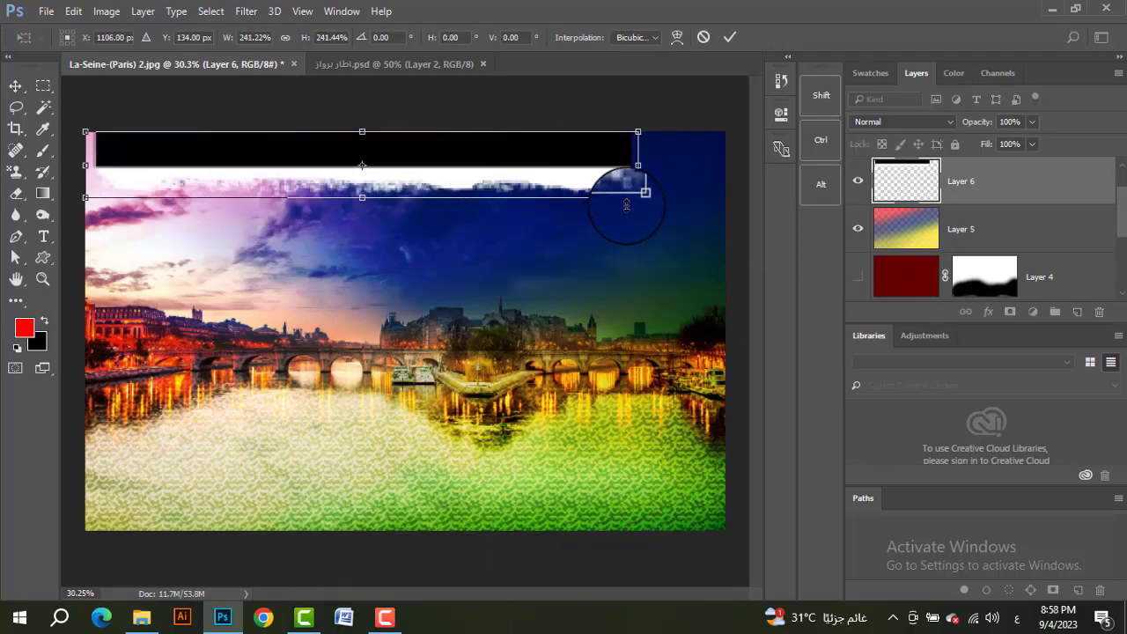
left_click_drag(635, 197, 731, 141)
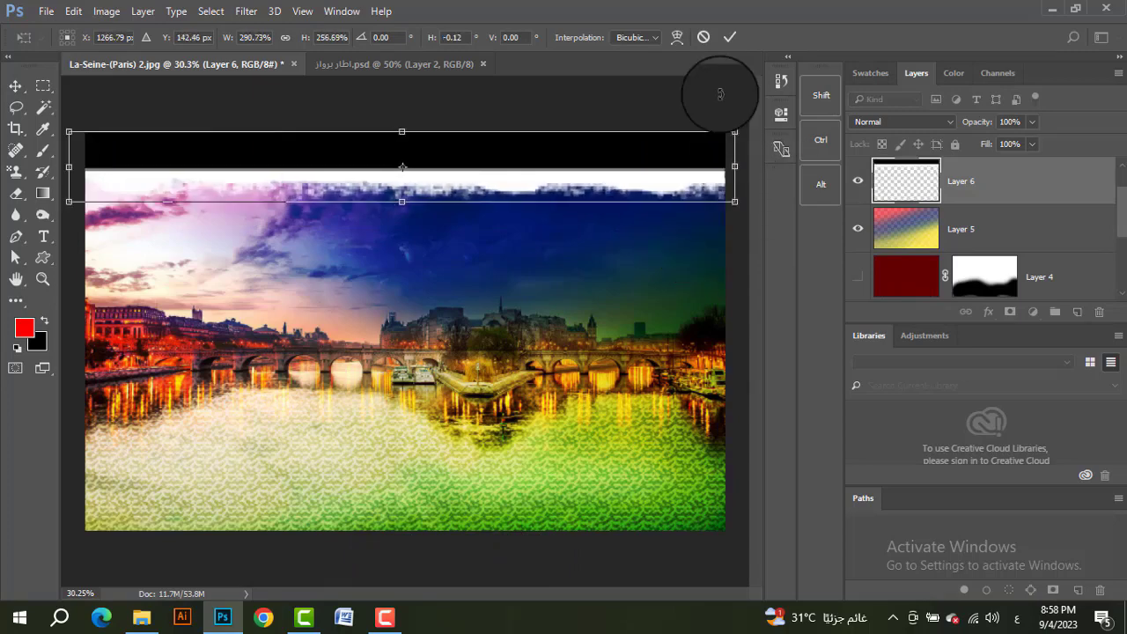
left_click(731, 38)
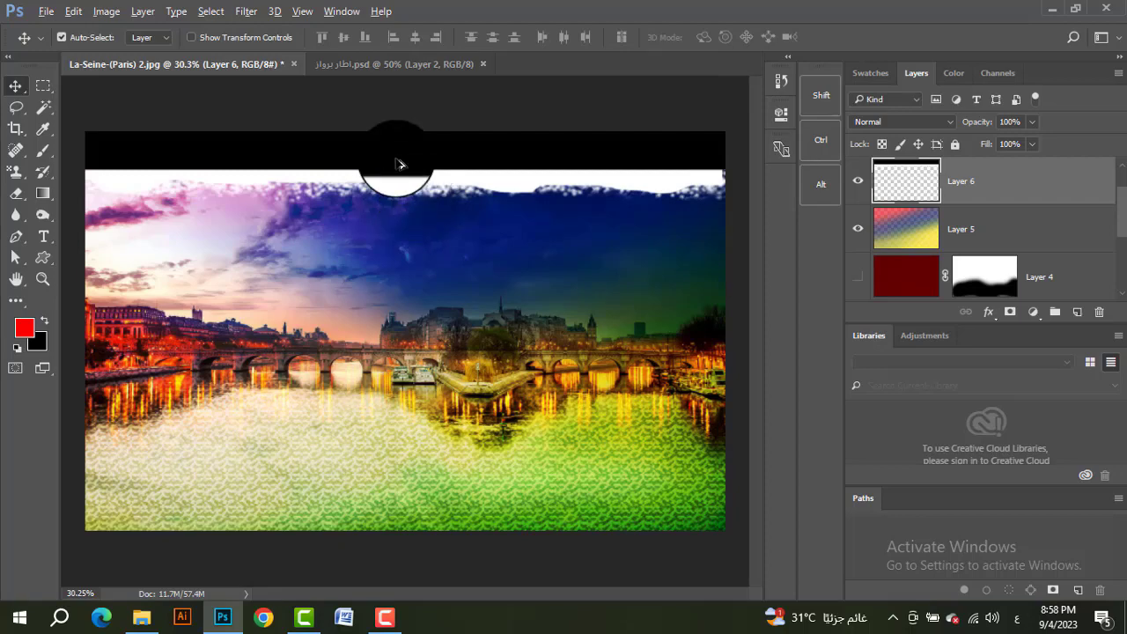
Step: Duplicate the top frame strip to the photo's bottom edge and flip the copy horizontally and vertically so its rough side faces inward
left_click_drag(419, 167, 419, 509)
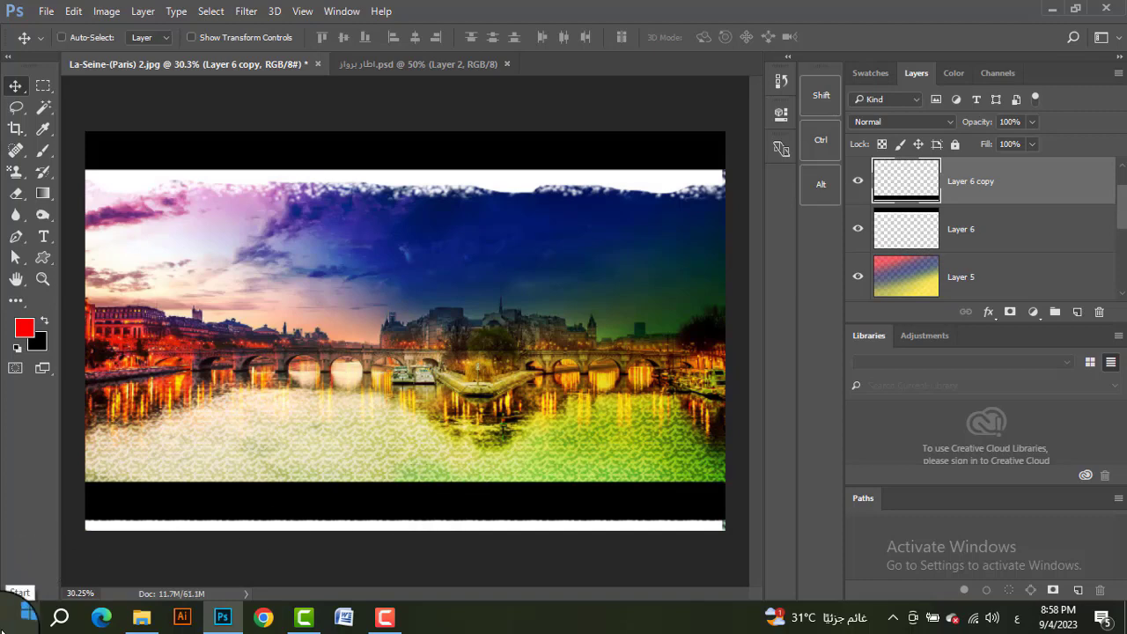
key("ctrl+t")
right_click(514, 518)
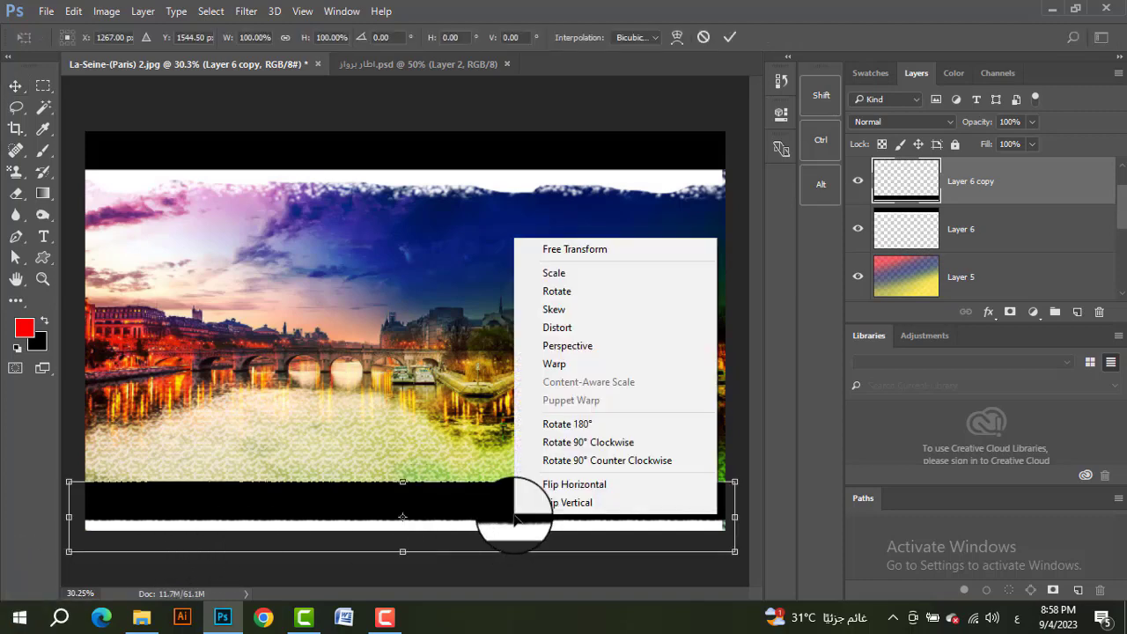
left_click(577, 485)
right_click(580, 498)
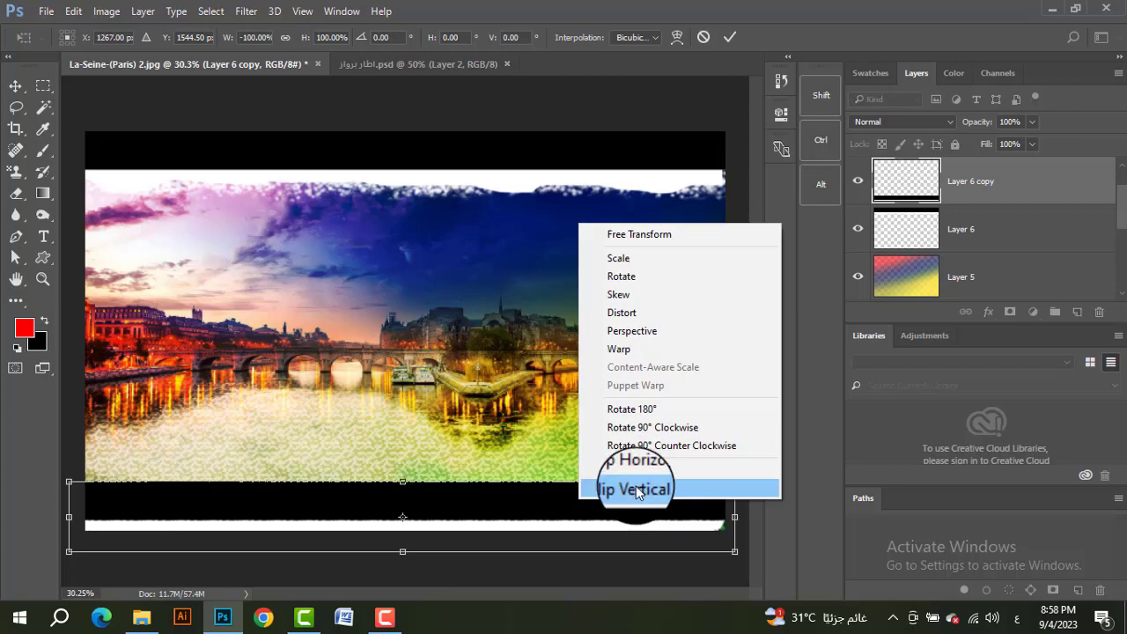
left_click(636, 489)
mouse_move(574, 510)
left_mouse_down()
mouse_move(577, 499)
mouse_move(572, 508)
left_mouse_up()
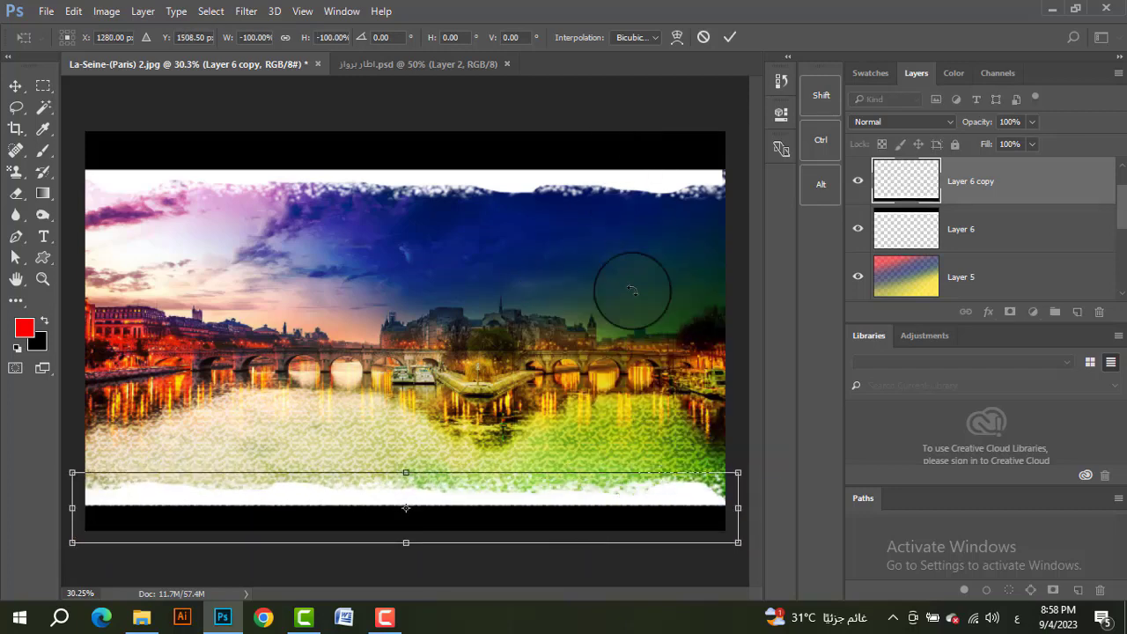
left_click_drag(530, 500, 528, 495)
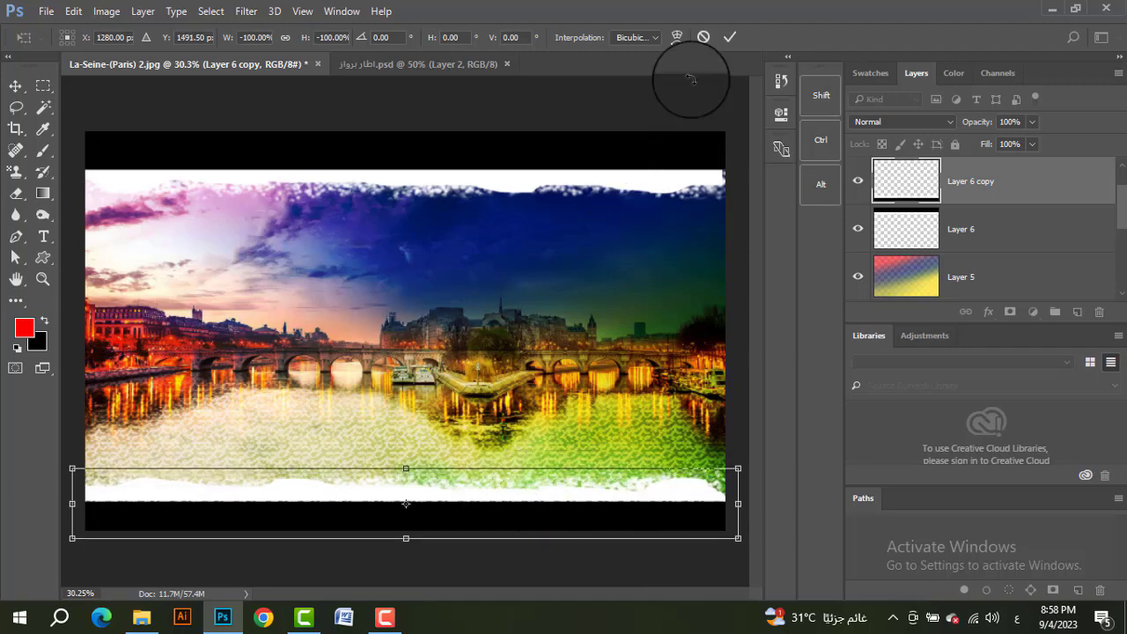
left_click(724, 41)
Step: Duplicate the frame strip again, rotate it about -90°, and fit it along the photo's left edge at about 58% width
left_click(445, 509)
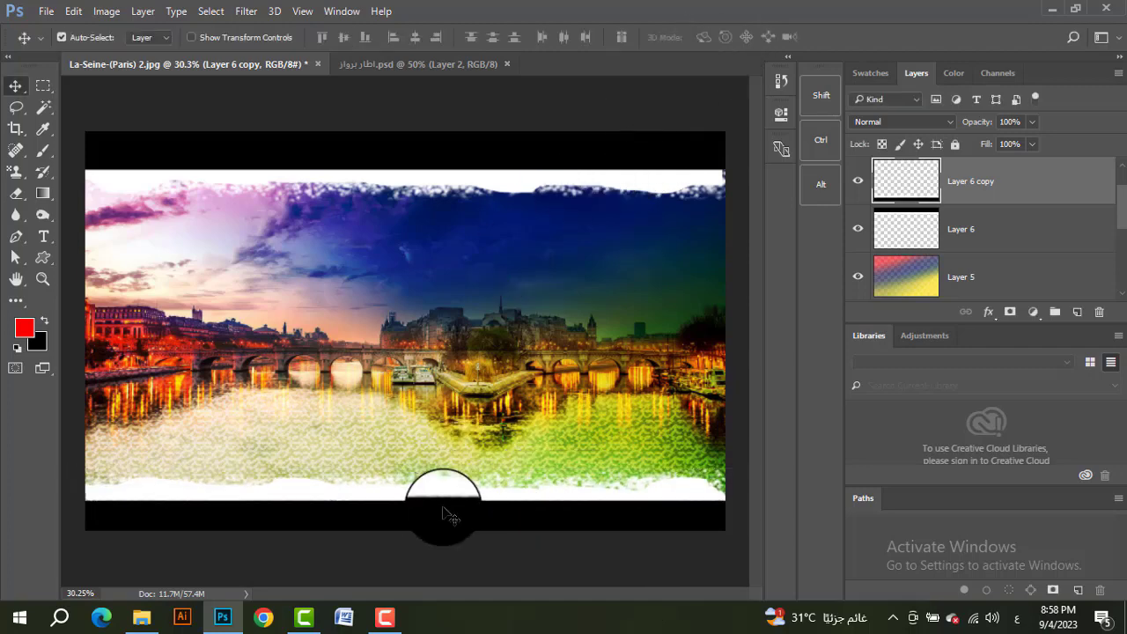
left_click_drag(439, 504, 436, 387)
left_click_drag(445, 517, 449, 304)
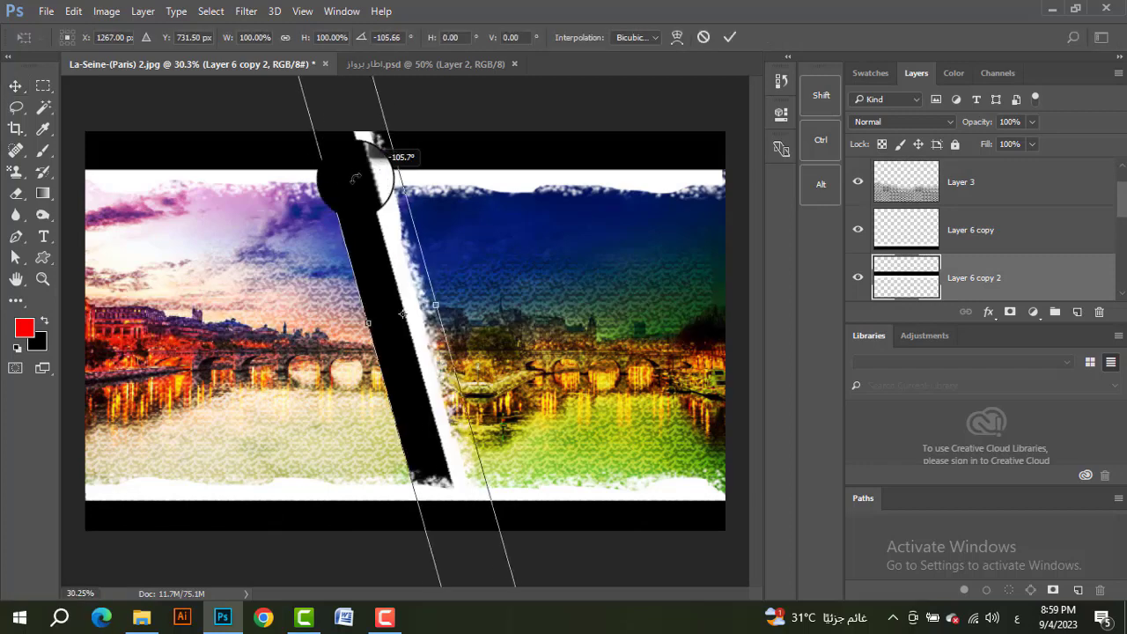
left_click_drag(358, 180, 385, 181)
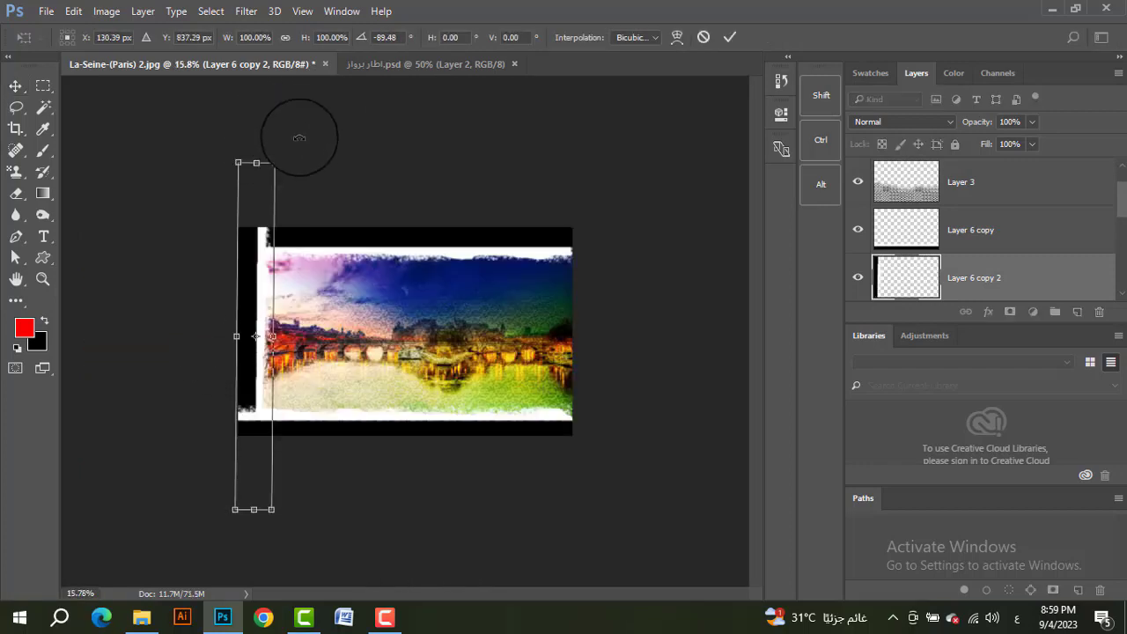
left_click_drag(299, 138, 294, 149)
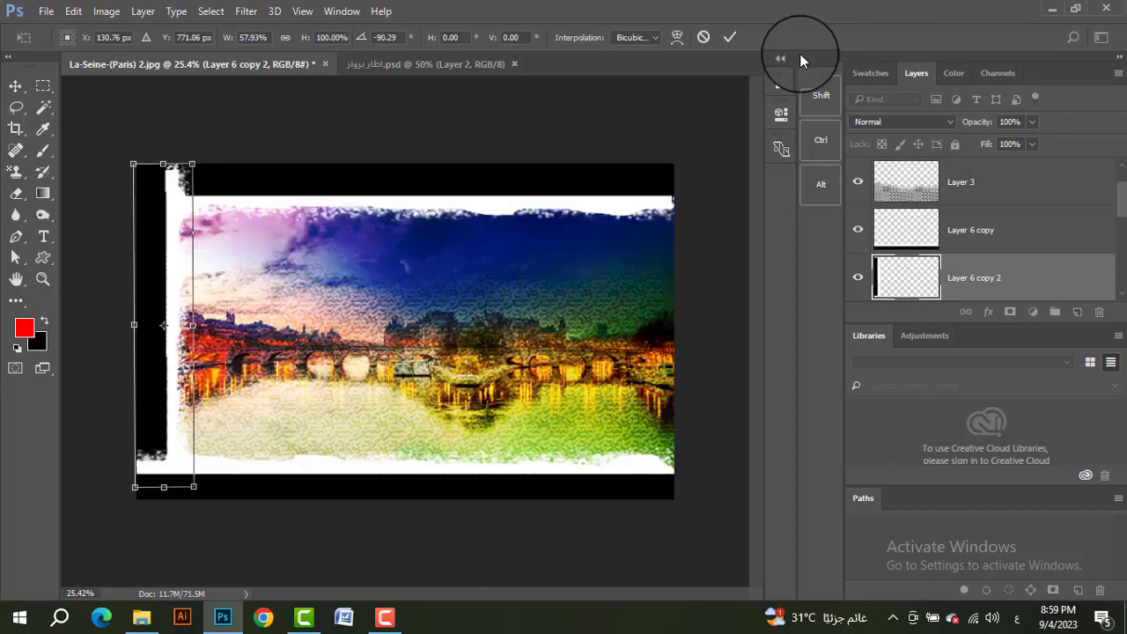
left_click(730, 37)
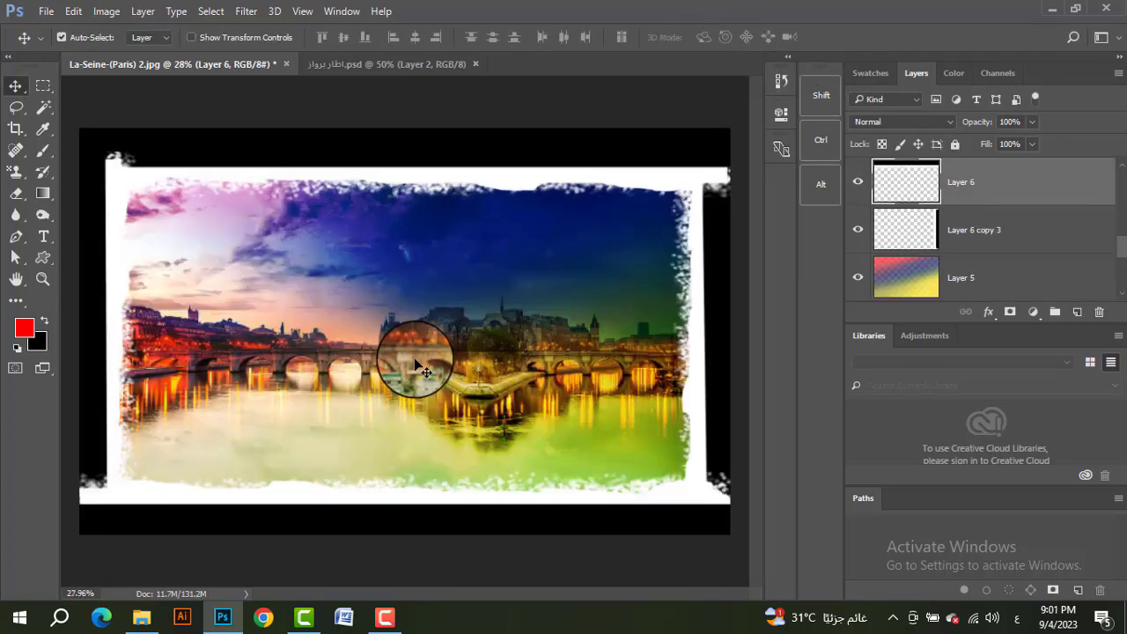
Step: Flip the top frame strip on Layer 6 vertically with Free Transform and apply the change
scroll(421, 366, "down", 1)
scroll(420, 365, "up", 2)
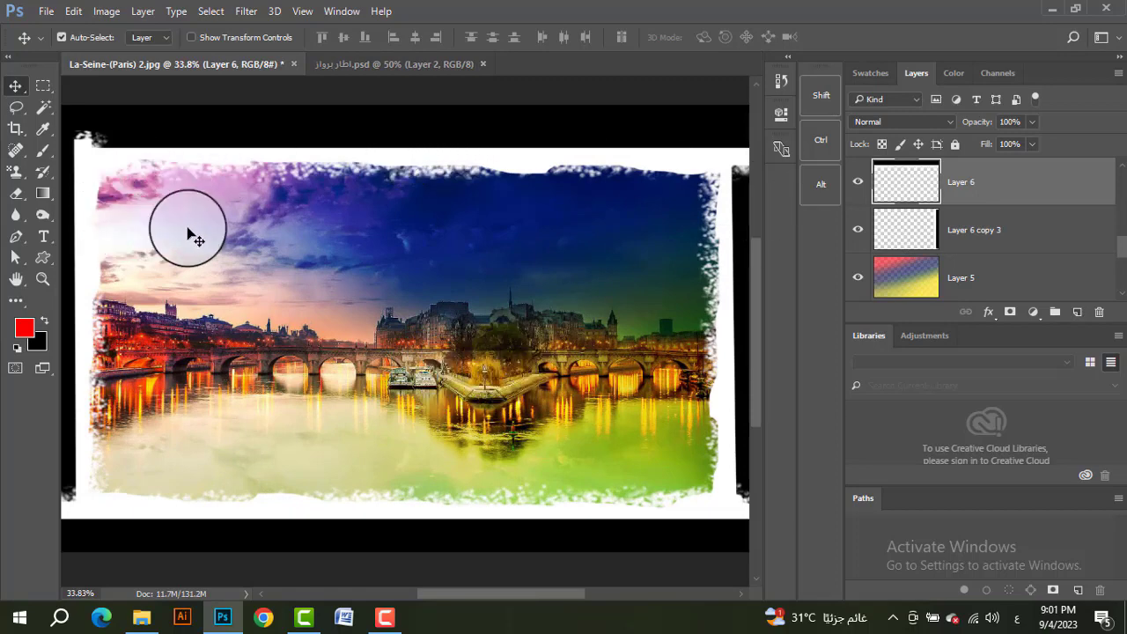
scroll(180, 236, "down", 2)
left_click(139, 218)
left_click(155, 171)
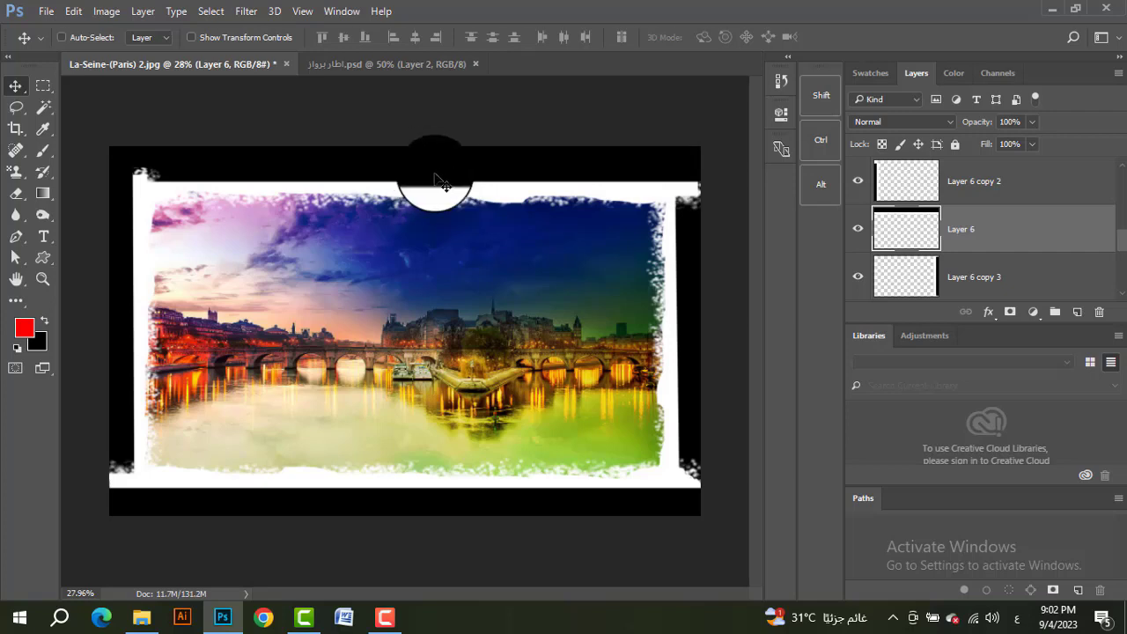
key("ctrl+t")
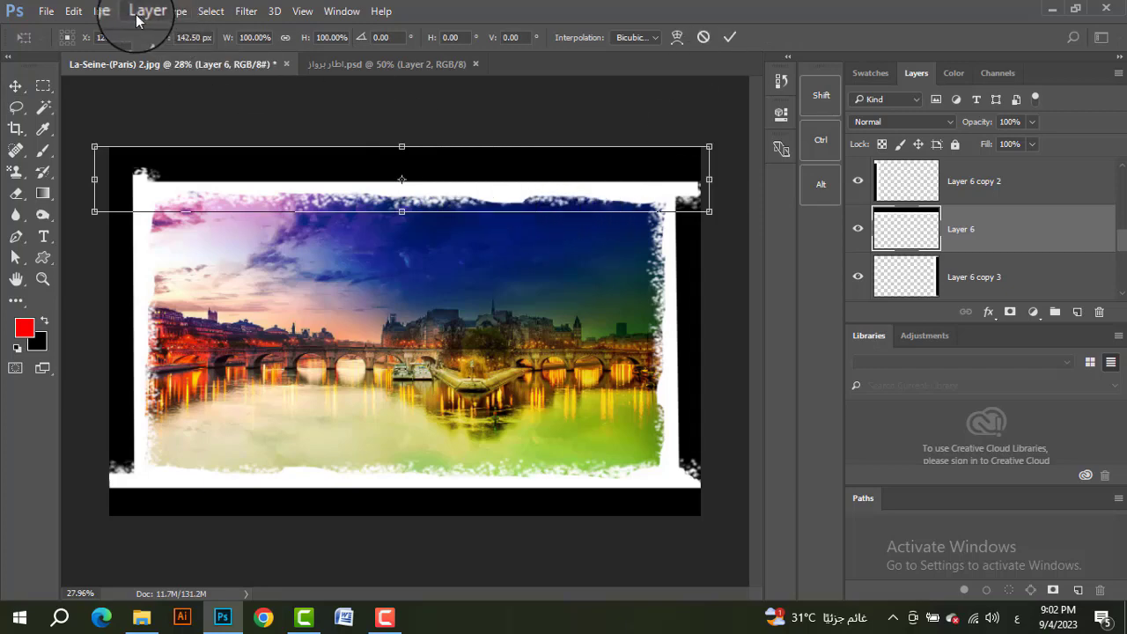
key("Return")
left_click(73, 10)
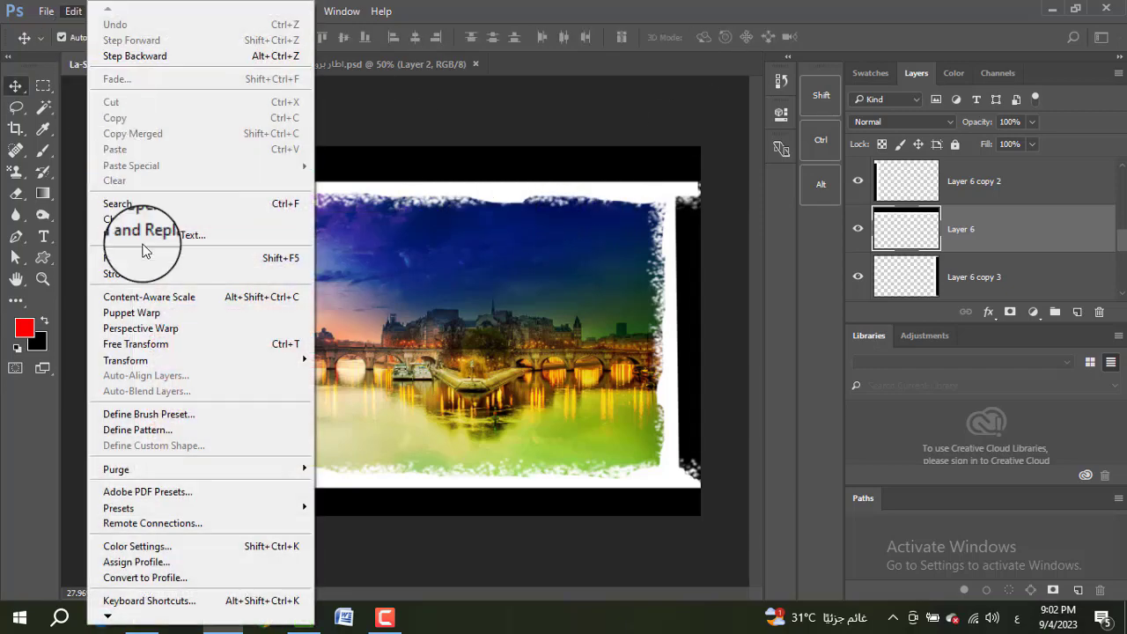
left_click(208, 344)
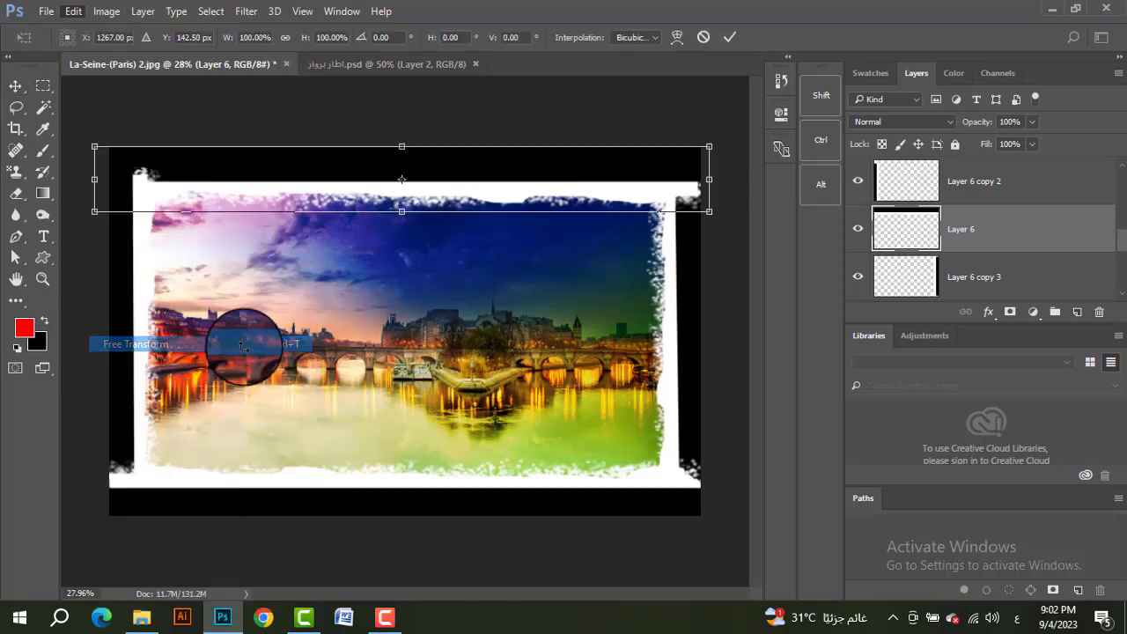
right_click(465, 183)
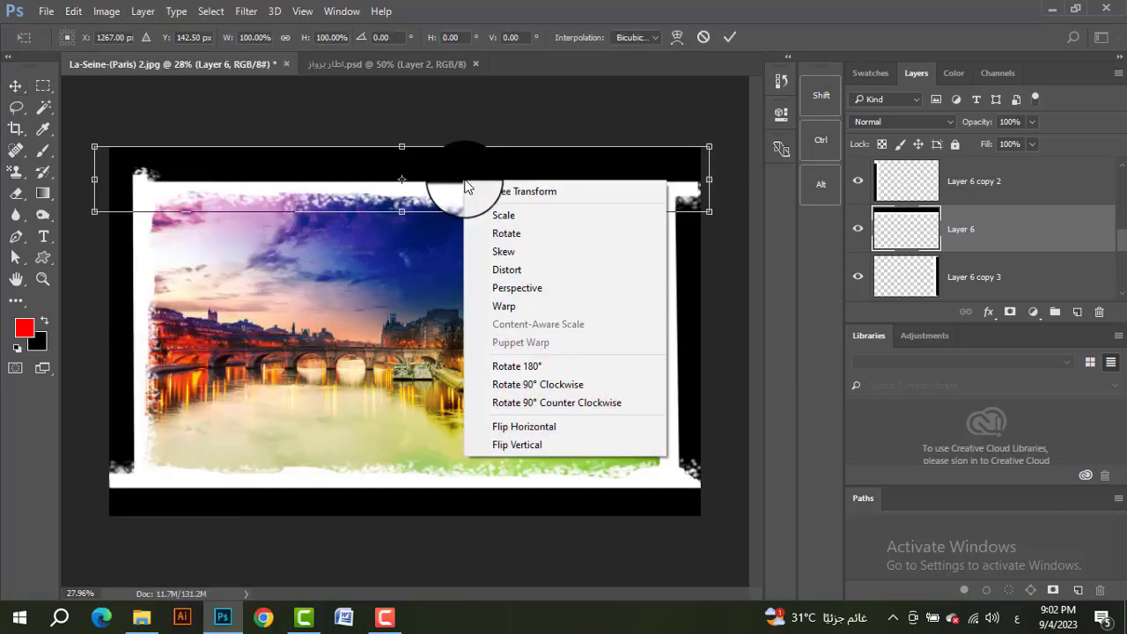
left_click(528, 448)
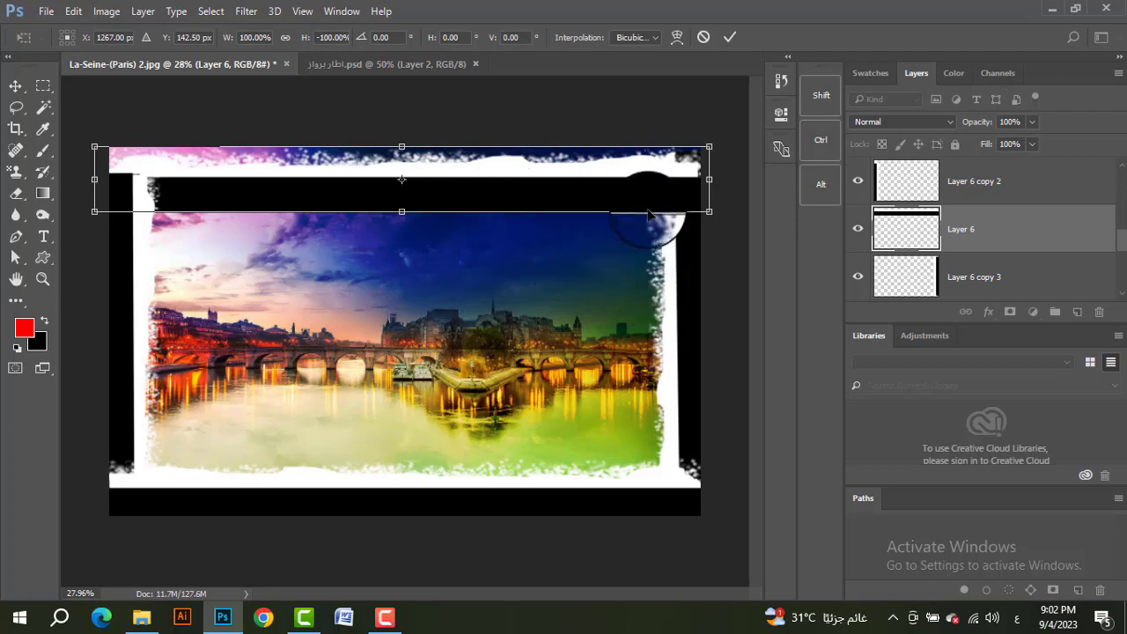
left_click(730, 37)
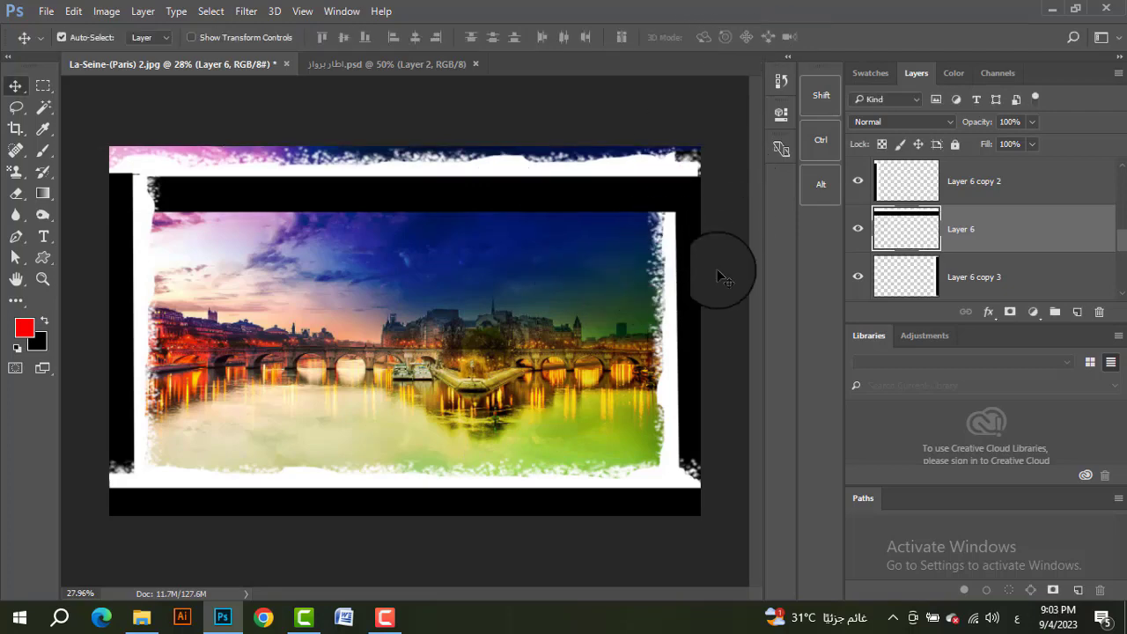
Step: Flip the right frame strip horizontally and the bottom frame strip vertically so their rough sides face outward
left_click(693, 294)
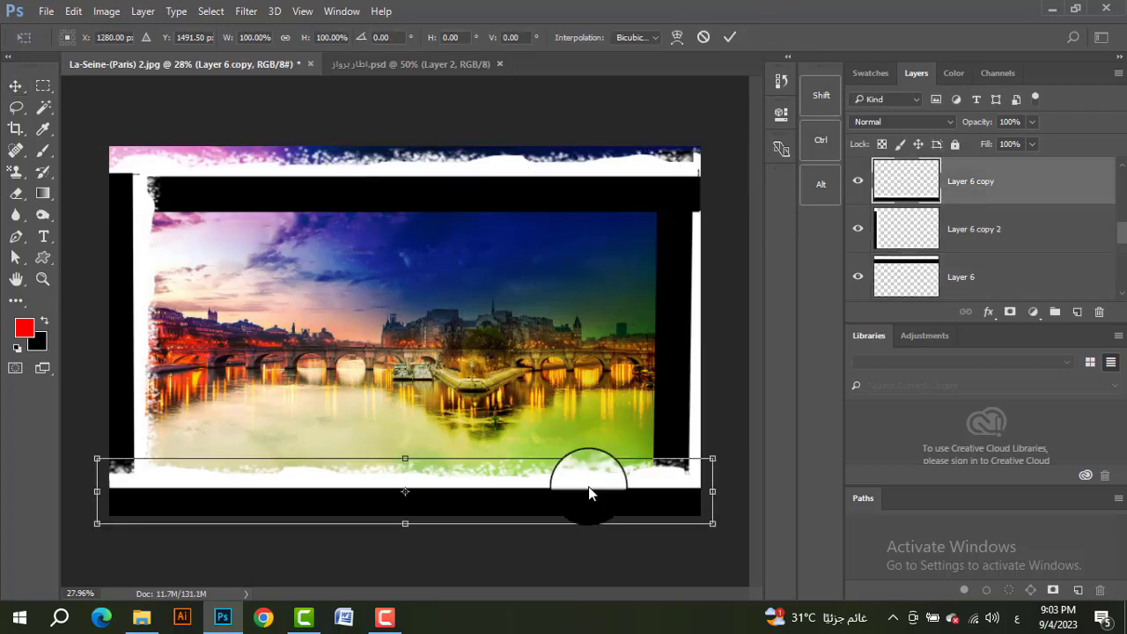
right_click(589, 493)
left_click(658, 478)
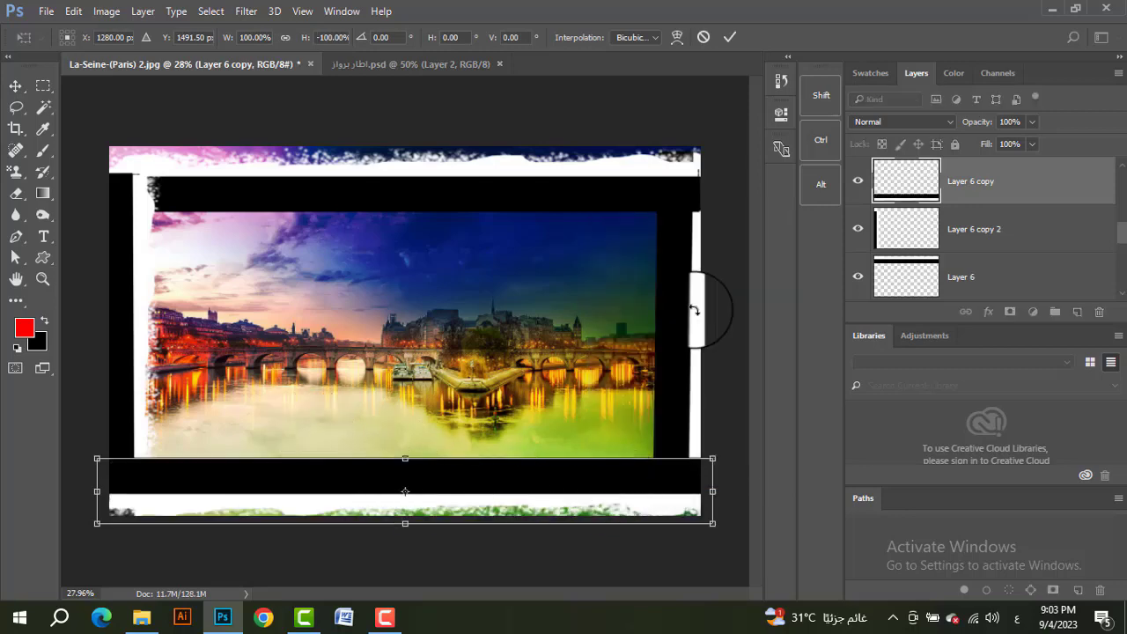
left_click(736, 37)
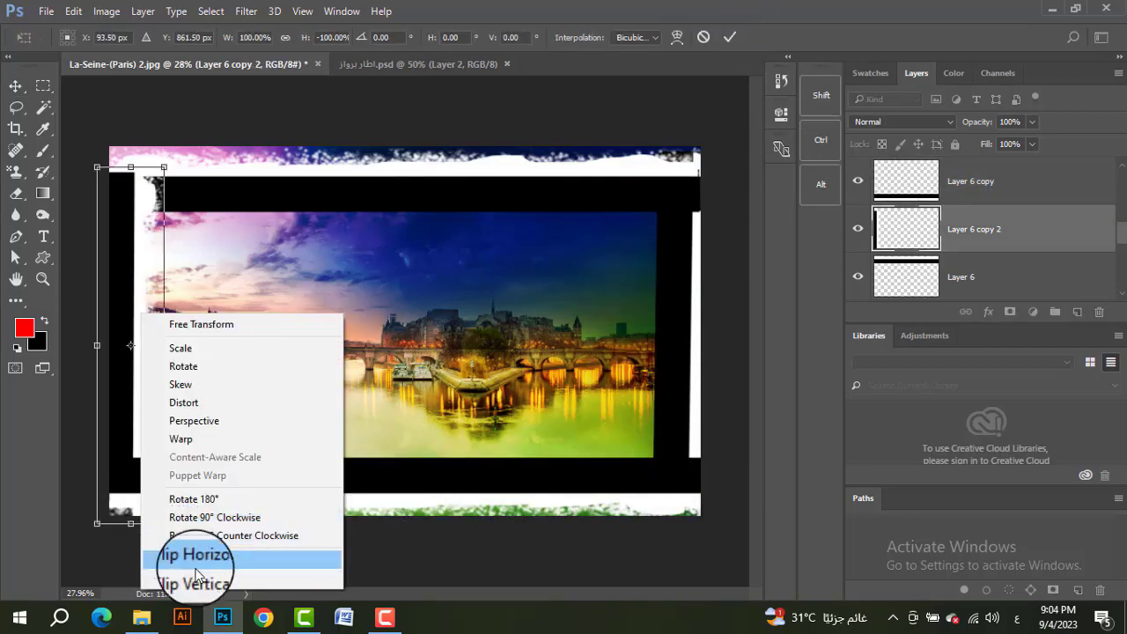
Step: Undo the left frame strip's vertical flip, flip it horizontally so its rough side faces outward, and apply the transform
left_click(194, 583)
right_click(146, 313)
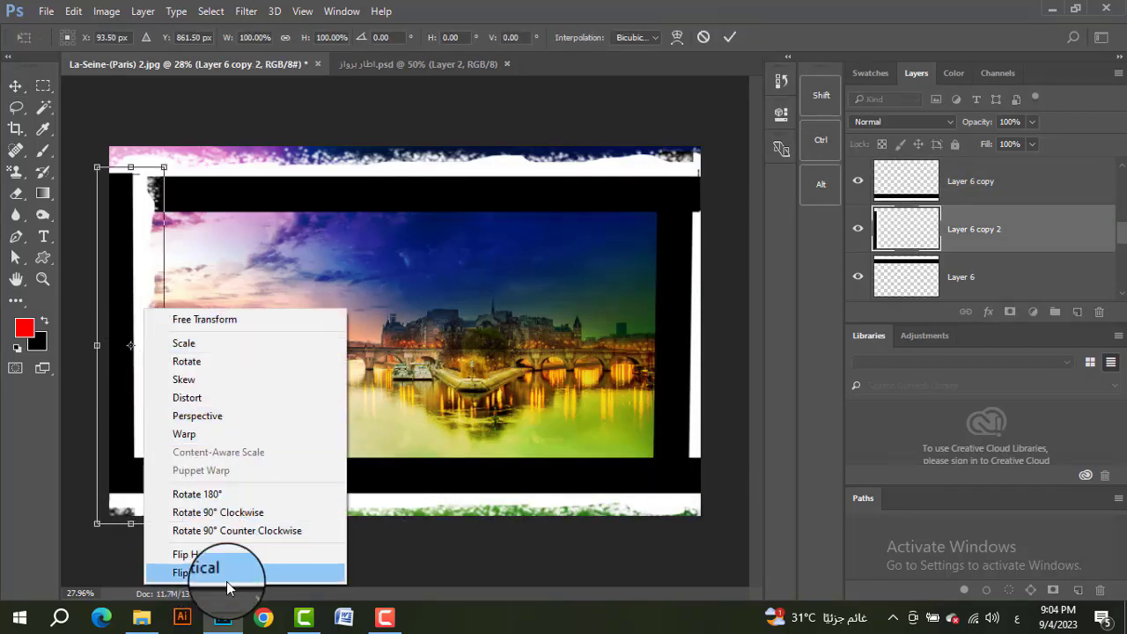
left_click(212, 555)
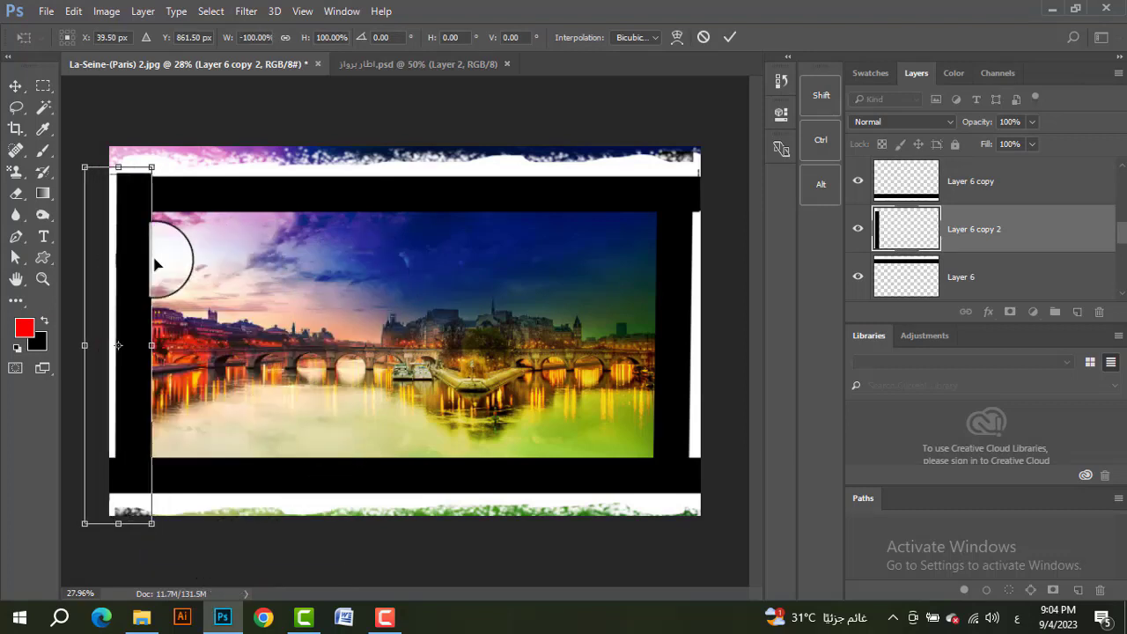
left_click(722, 38)
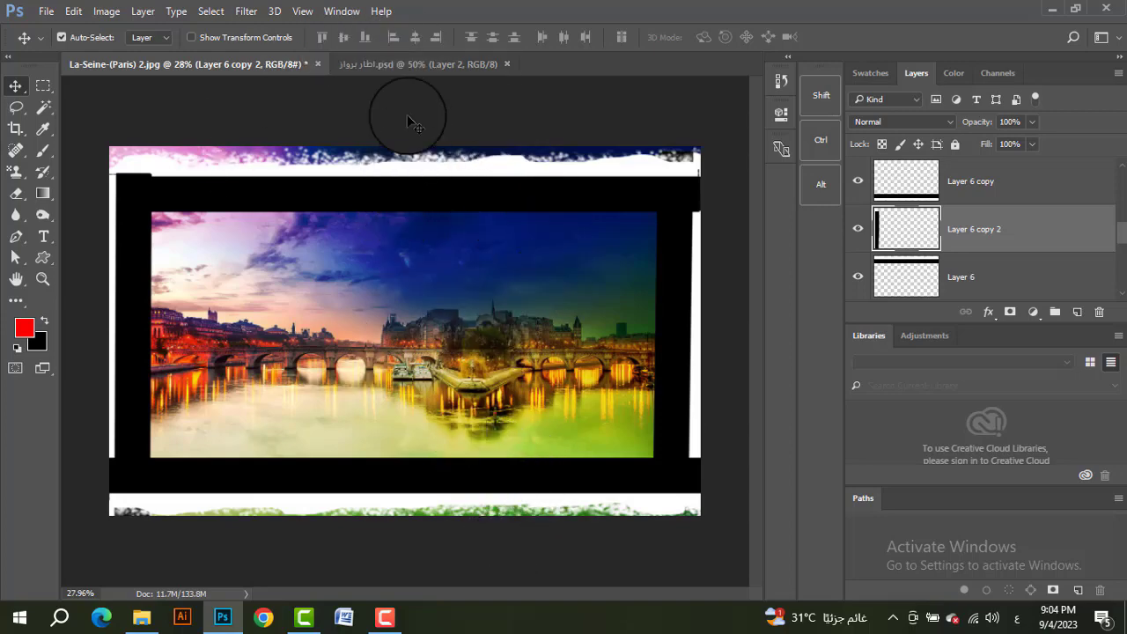
Step: Set the bottom frame strip's blend mode to Darken and move it down flush with the photo's bottom edge
left_click(543, 506)
scroll(604, 472, "up", 1)
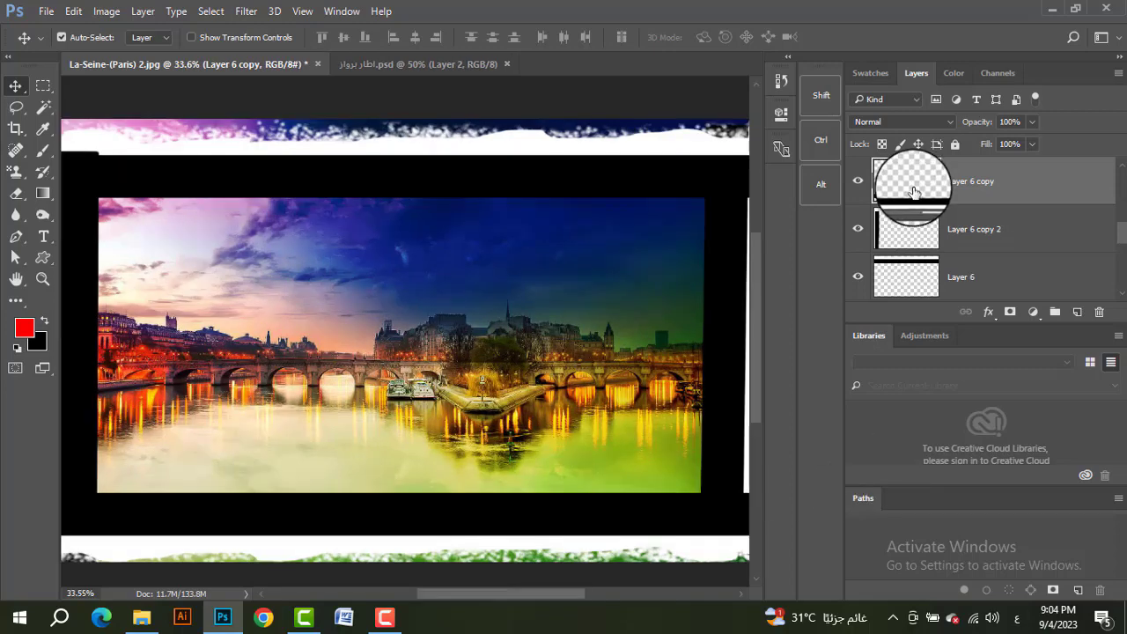
left_click(887, 124)
left_click(888, 121)
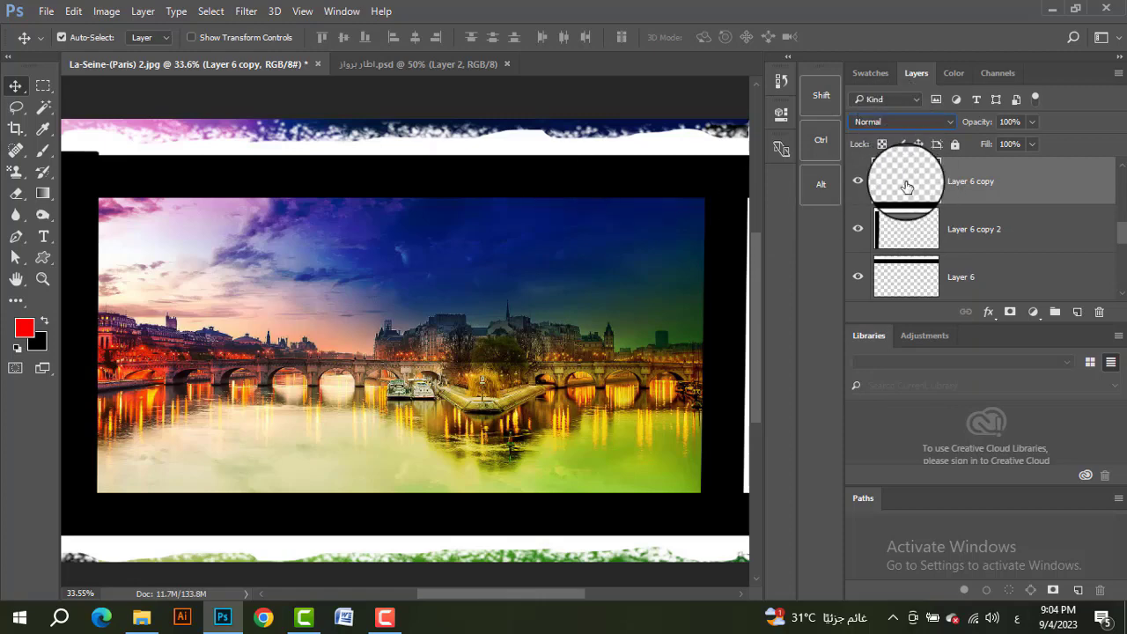
left_click(905, 120)
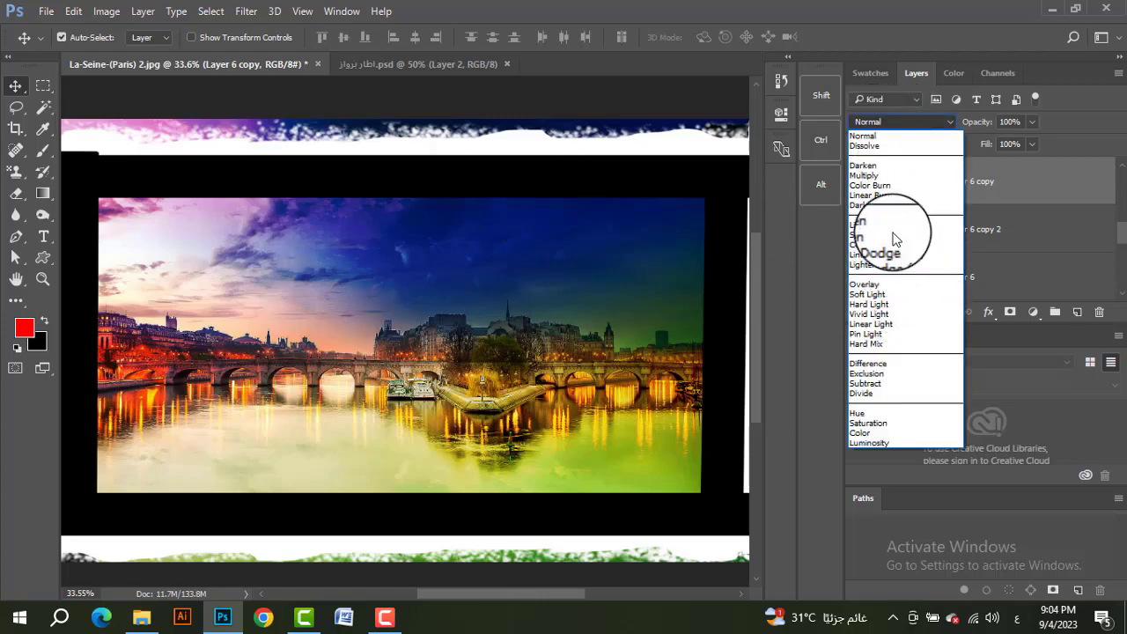
left_click(891, 165)
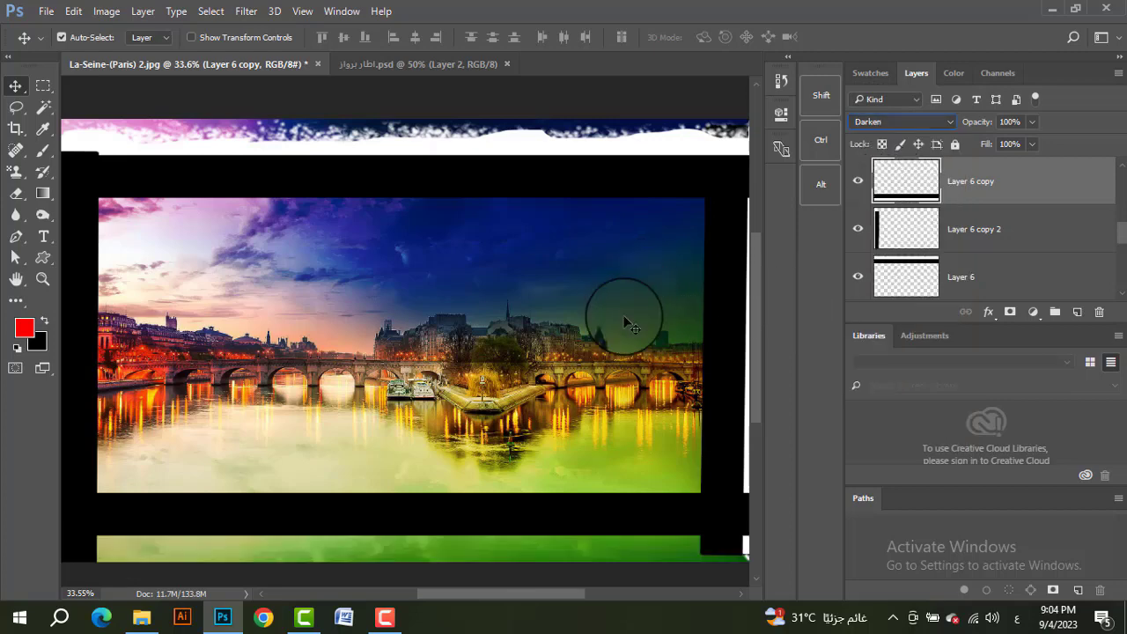
scroll(482, 388, "down", 3)
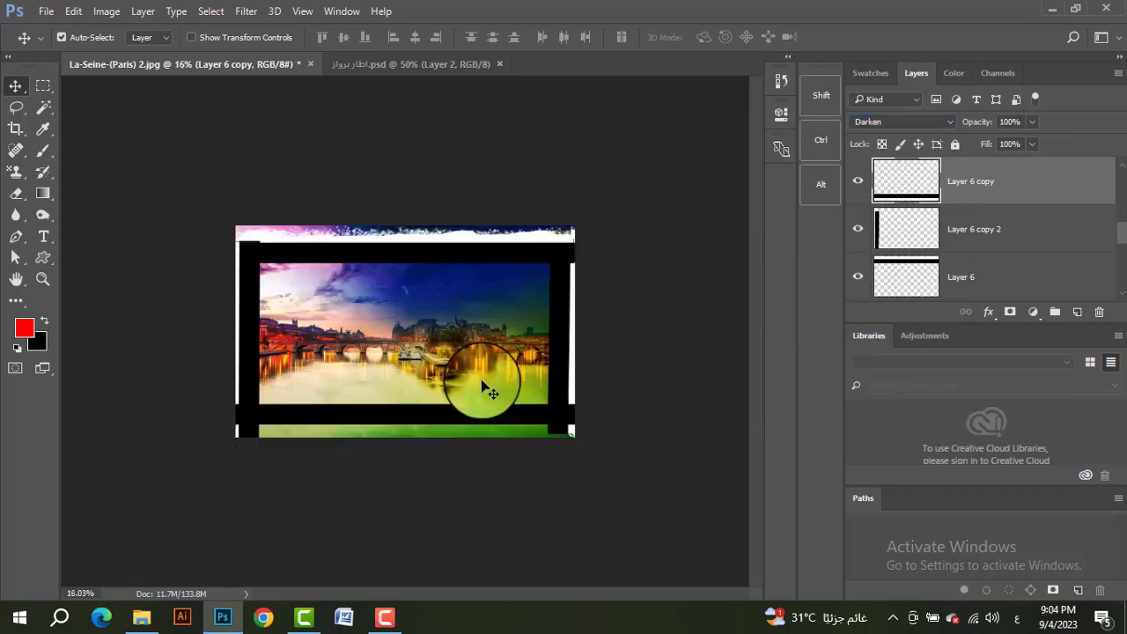
scroll(483, 387, "up", 3)
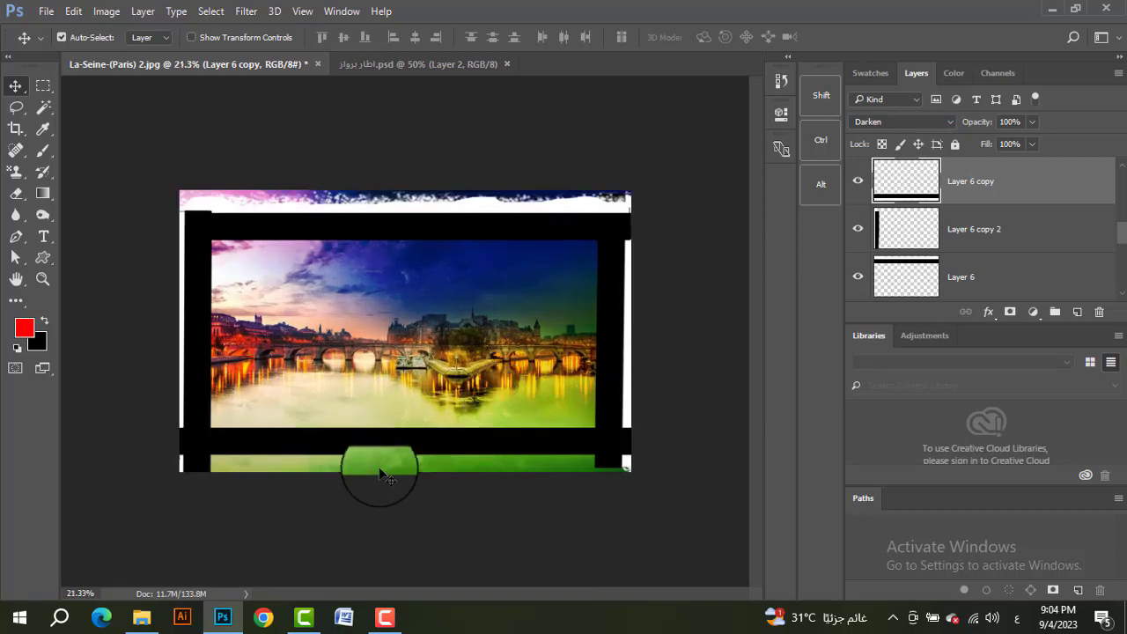
left_click_drag(467, 451, 461, 468)
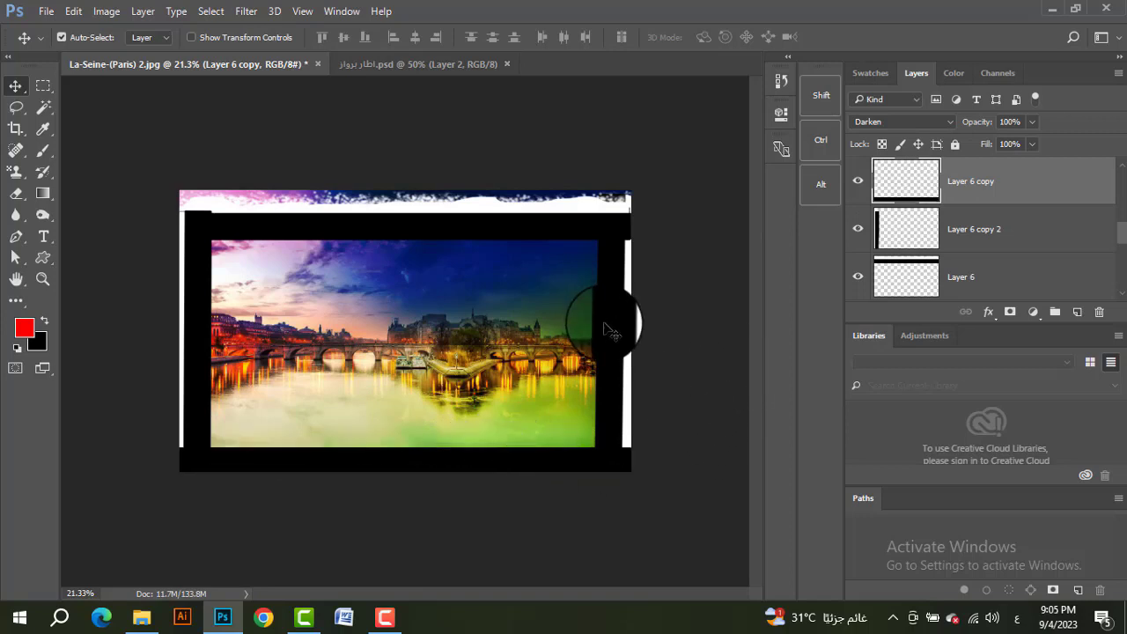
Step: Set the right frame strip's blend mode to Darken and place it flush with the photo's right edge
left_click_drag(613, 335, 556, 335)
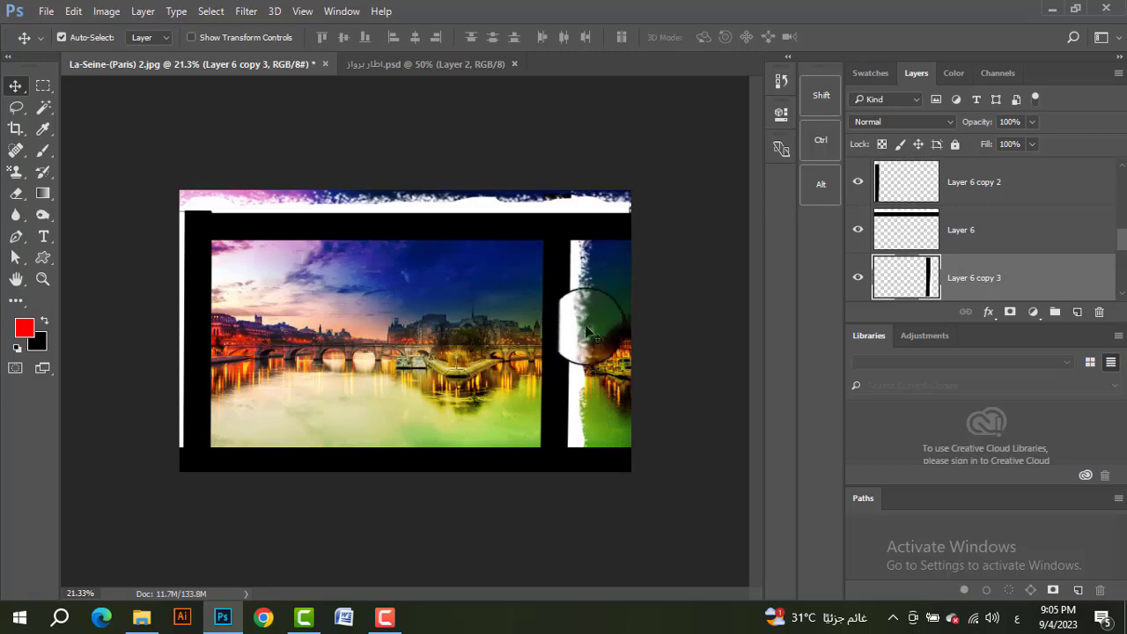
left_click(911, 121)
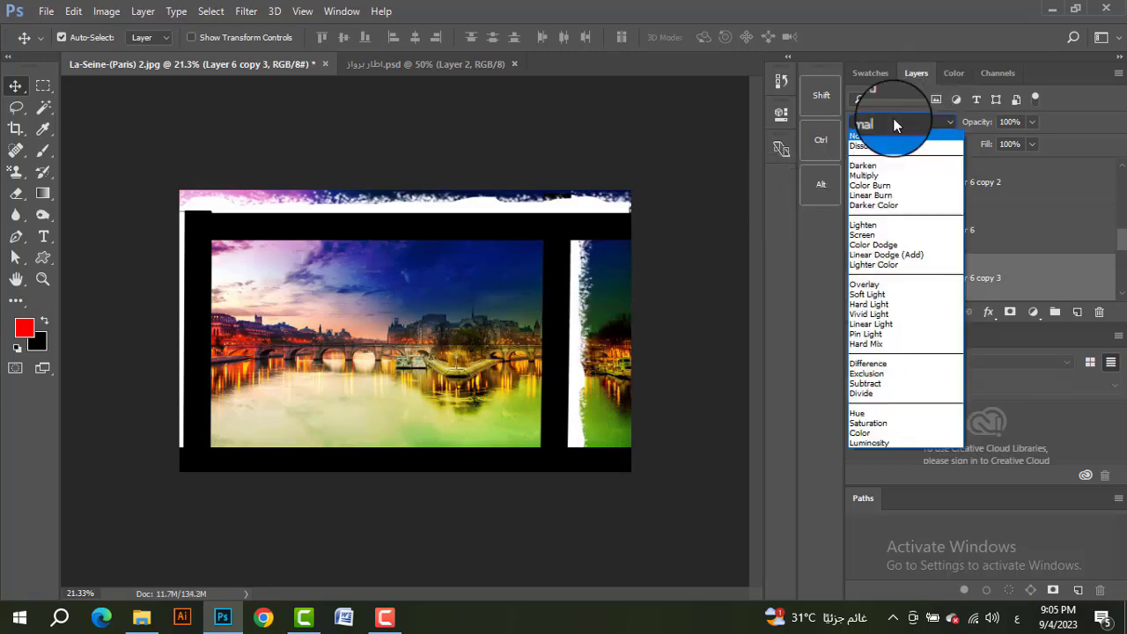
left_click(887, 166)
left_click_drag(558, 344, 622, 347)
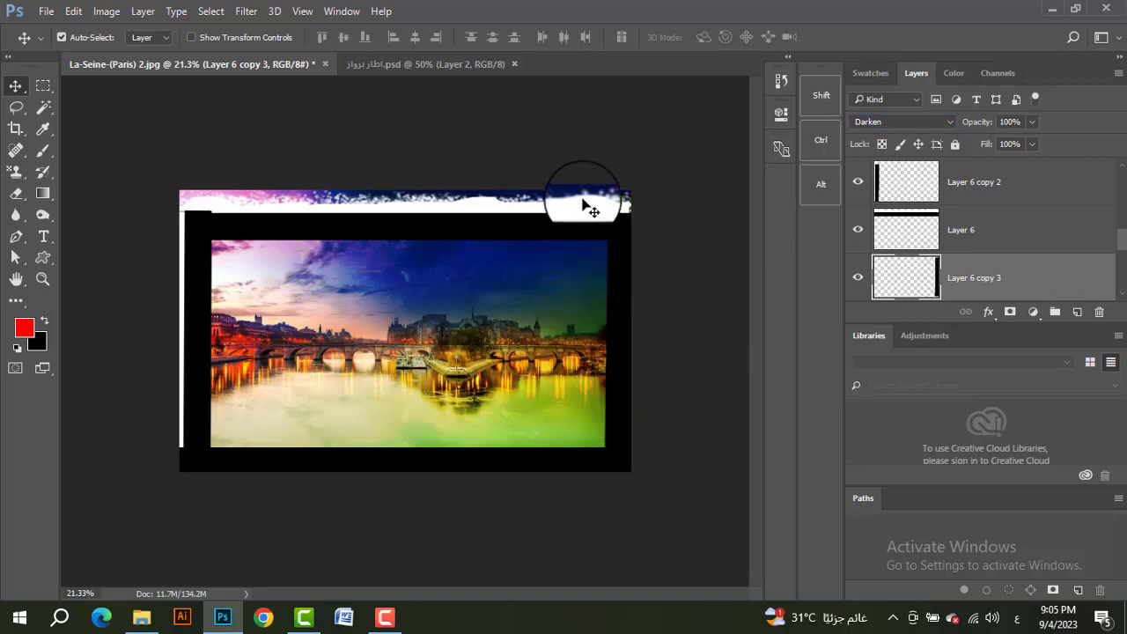
Step: Set the top and left frame strips to Darken and move them flush with the photo's top and left edges
left_click(577, 227)
left_click(926, 125)
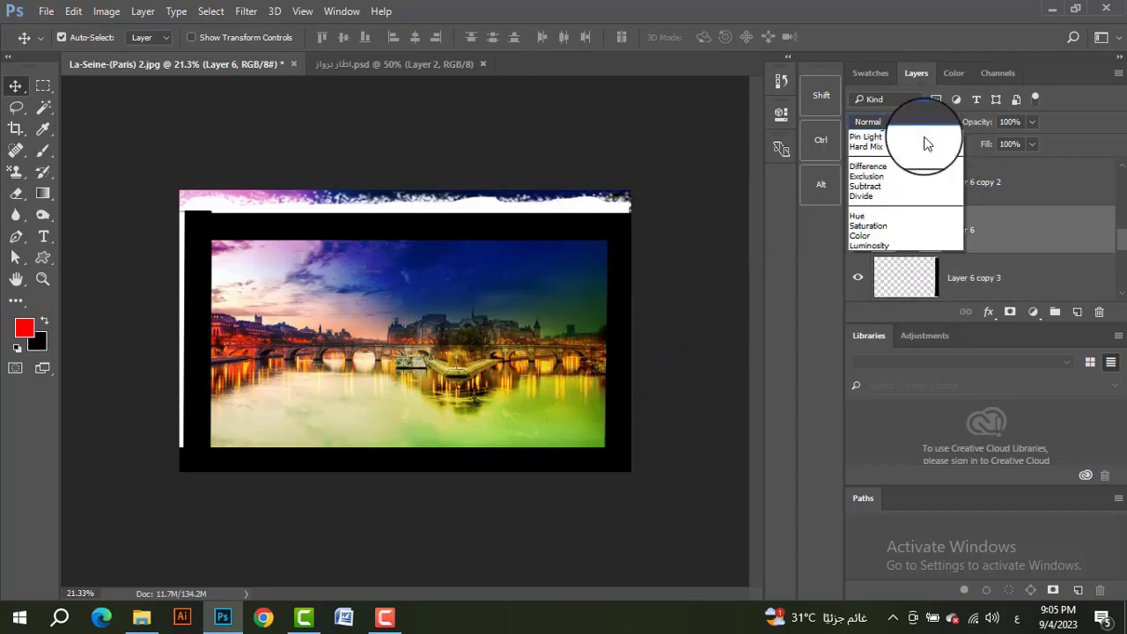
left_click(863, 173)
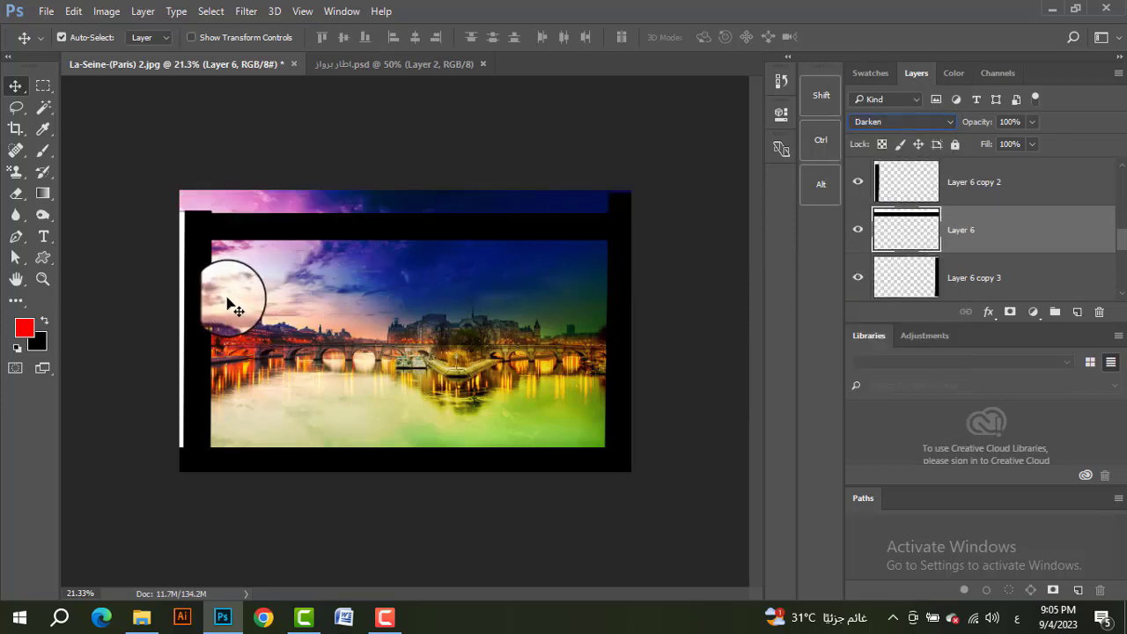
left_click_drag(378, 239, 384, 220)
left_click_drag(634, 332, 627, 331)
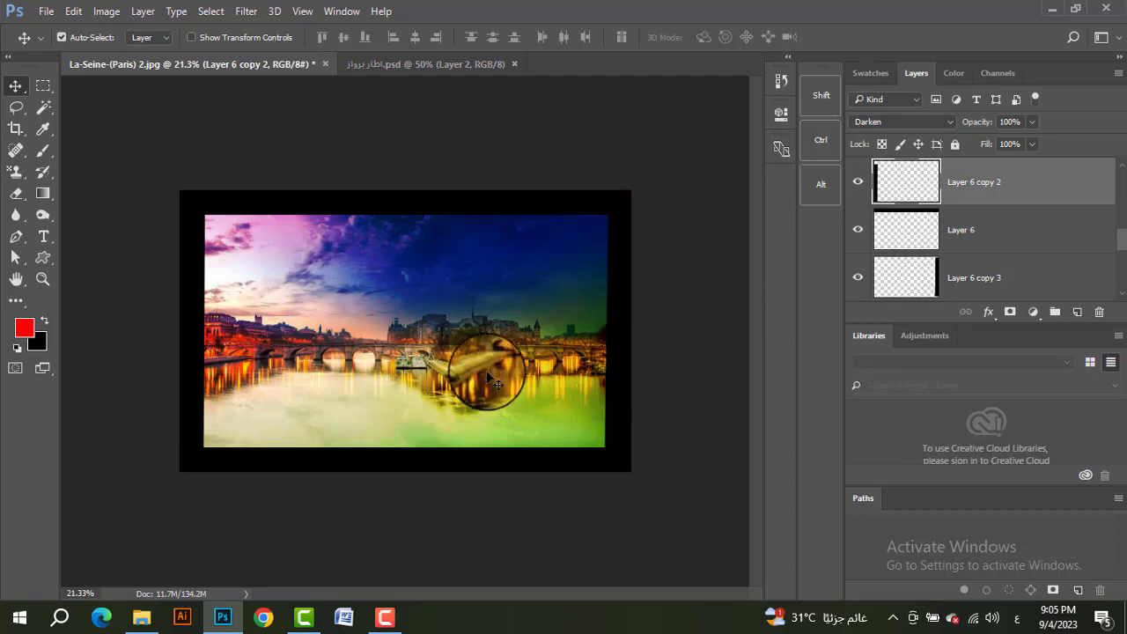
Step: Change the left frame strip's blend mode to Lighten and move it inward until its white rough edge lies inside the photo
scroll(480, 377, "up", 4)
scroll(480, 377, "down", 2)
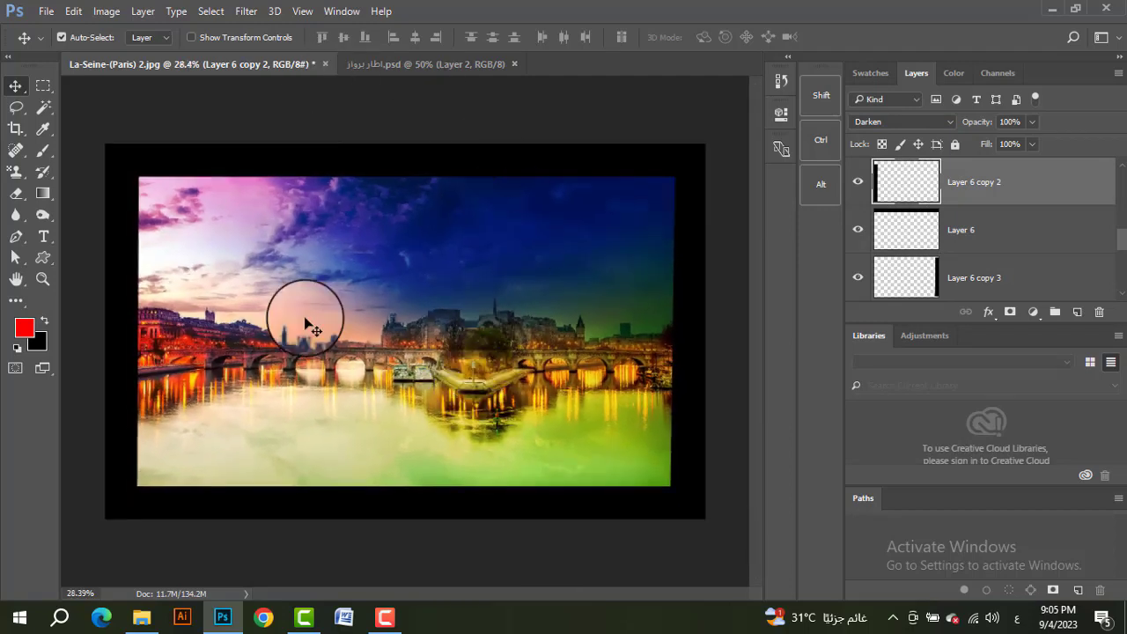
left_click(891, 124)
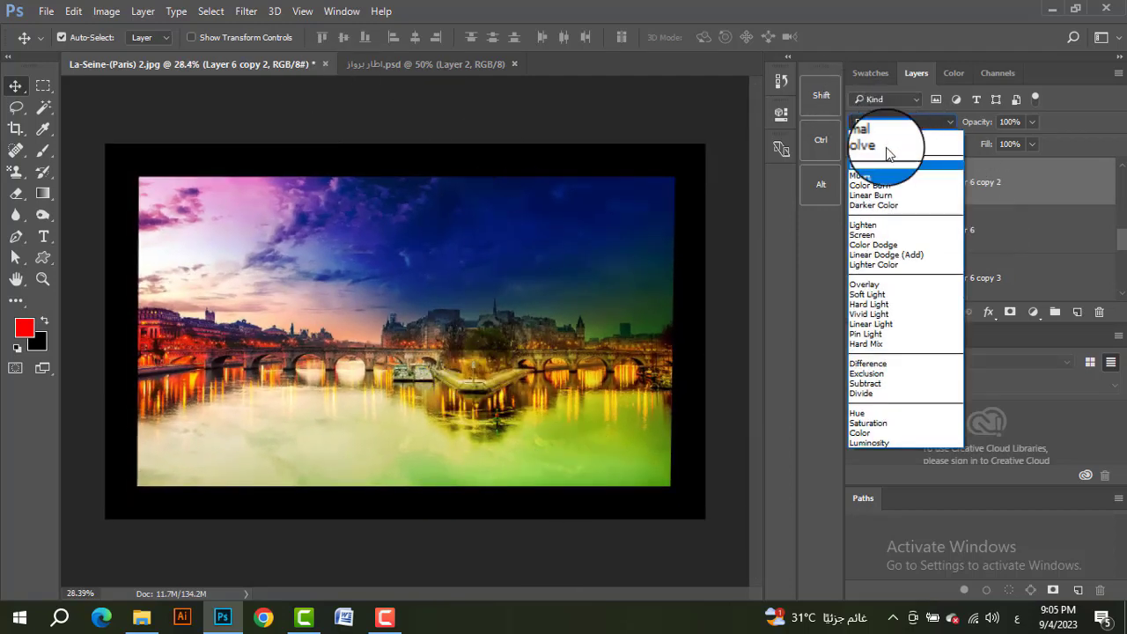
left_click(883, 225)
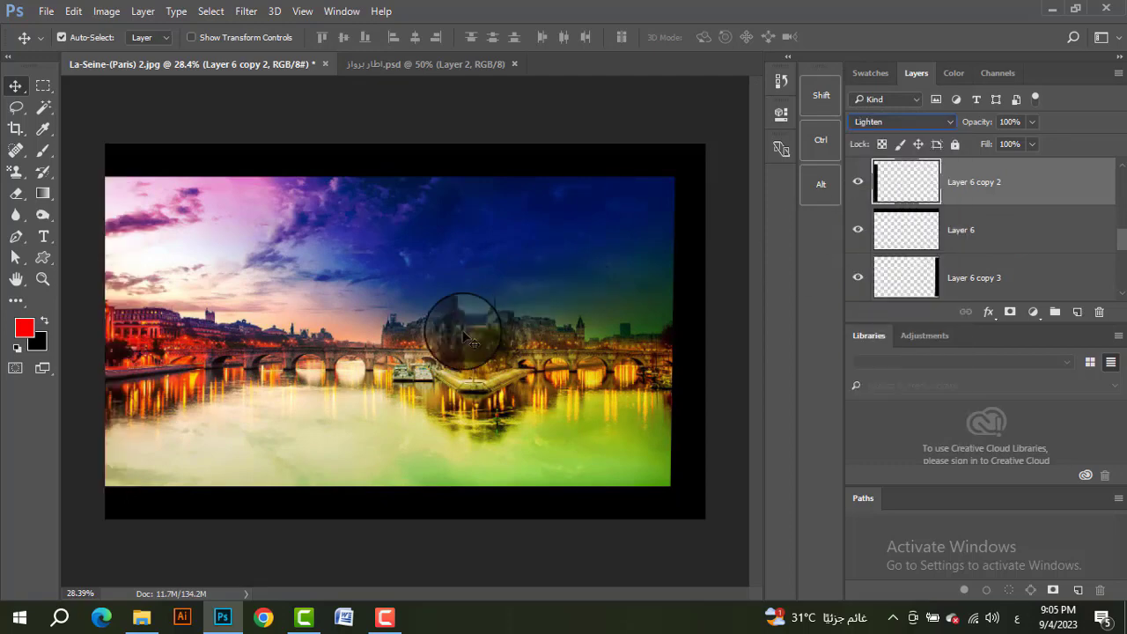
mouse_move(121, 265)
left_mouse_down()
mouse_move(130, 282)
mouse_move(138, 265)
left_mouse_up()
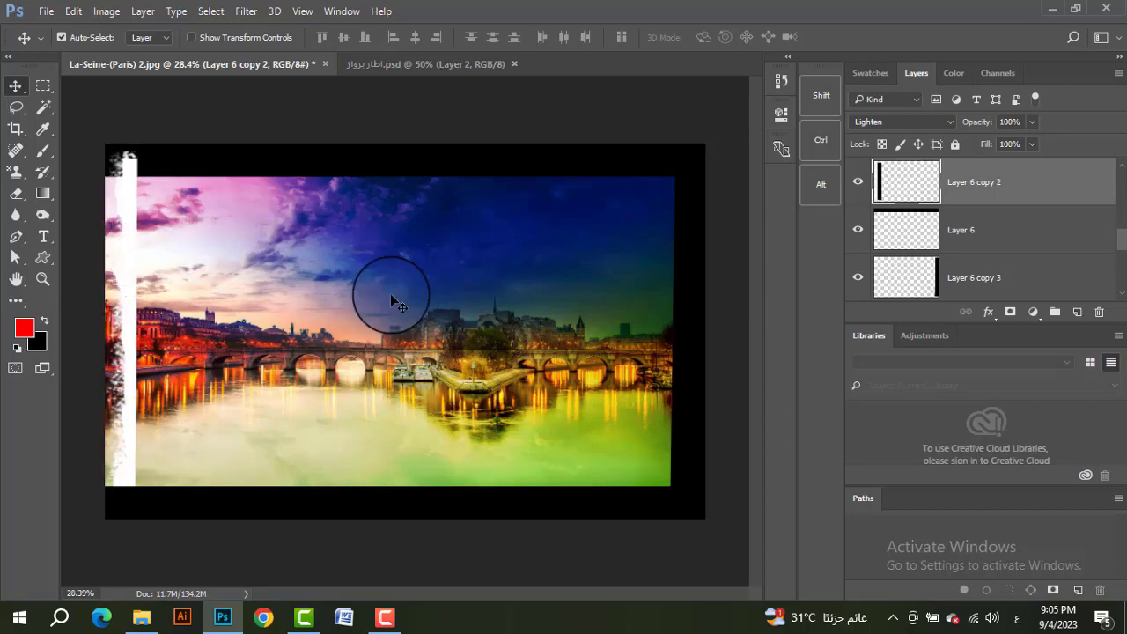
Step: Move the top frame strip slightly down into the photo and change its blend mode to Lighten
left_click_drag(525, 179, 523, 201)
left_click(907, 121)
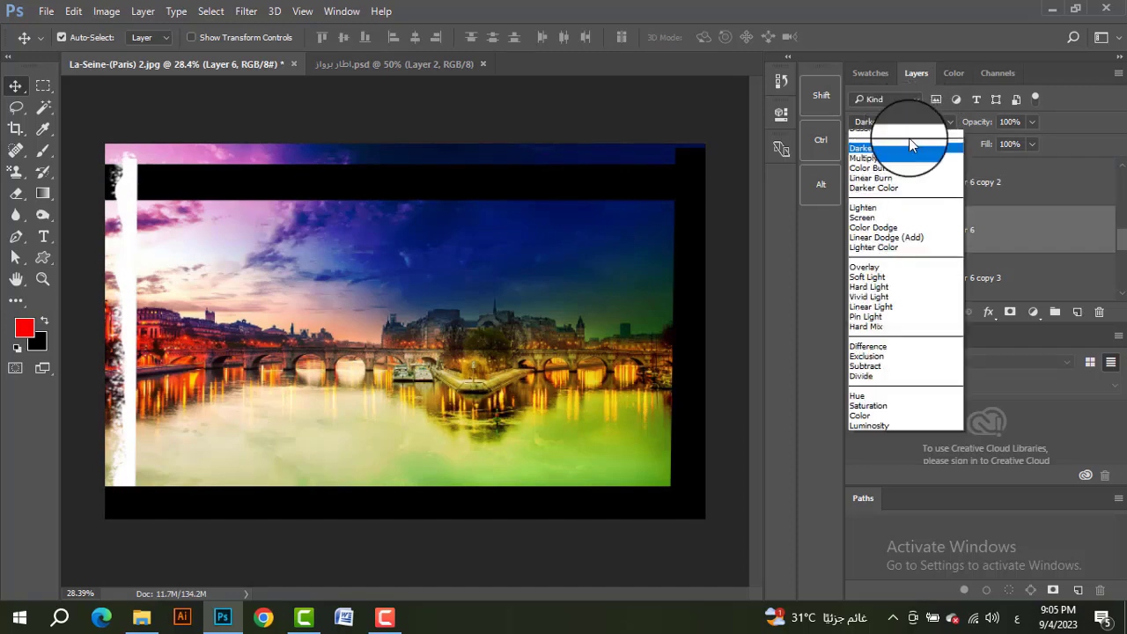
left_click(911, 222)
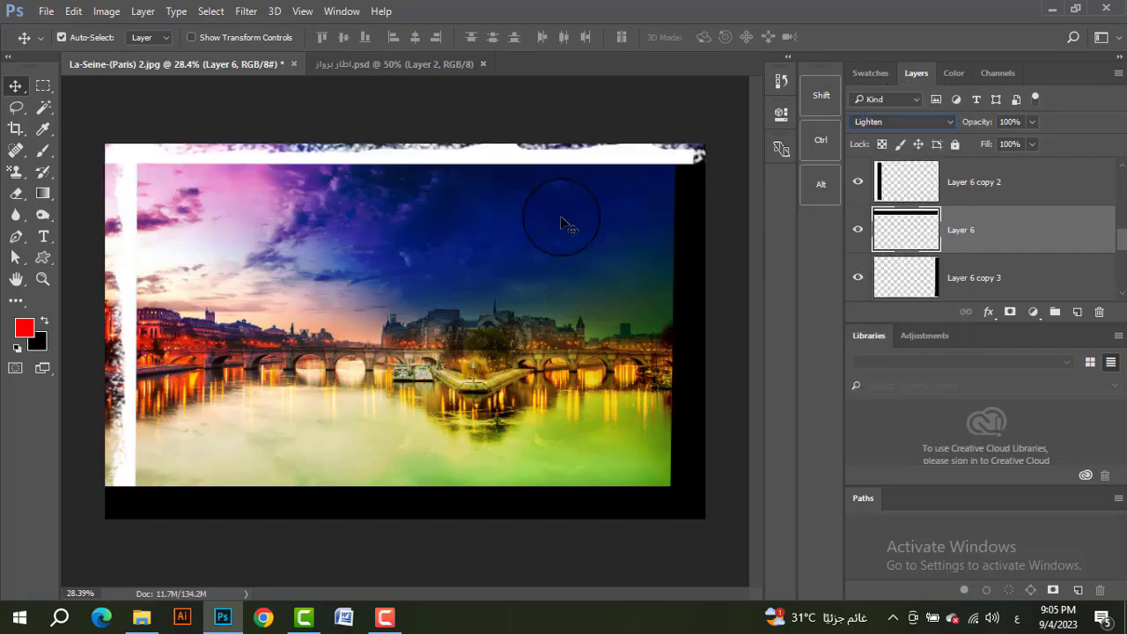
Step: Change the right frame strip's blend mode to Screen and move it inward until its white rough edge lies inside the photo
left_click(683, 290)
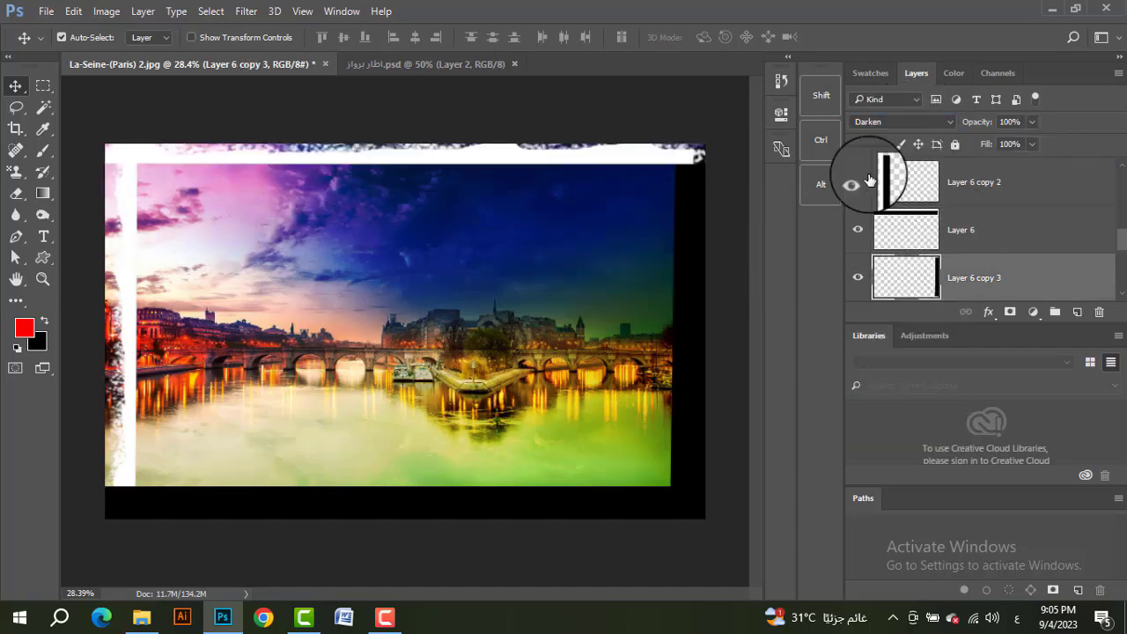
left_click(912, 121)
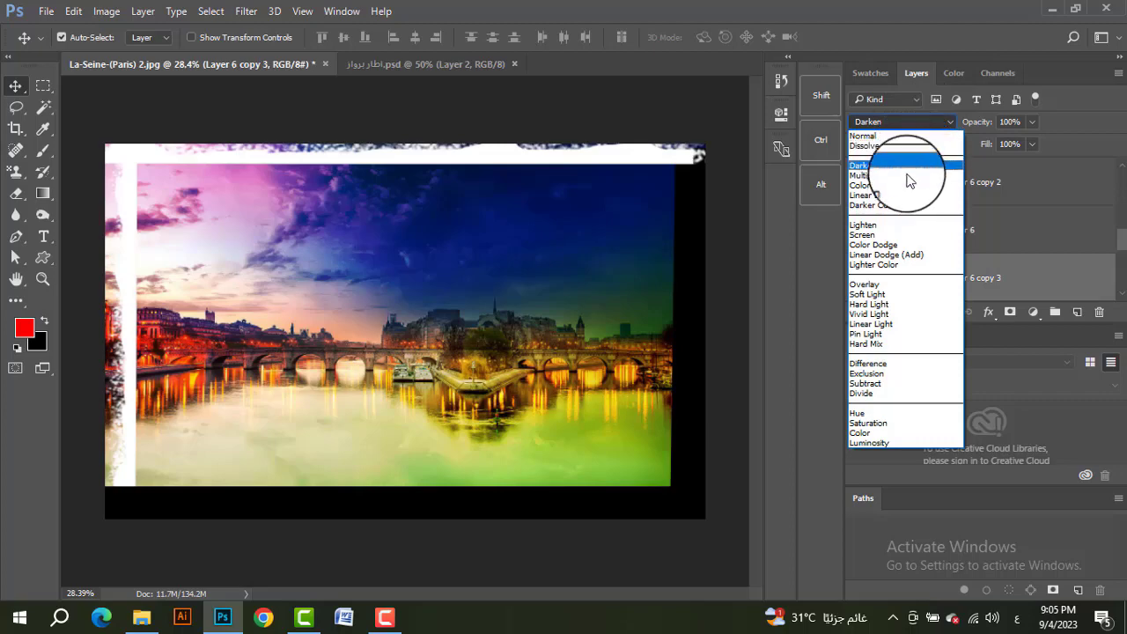
left_click(898, 234)
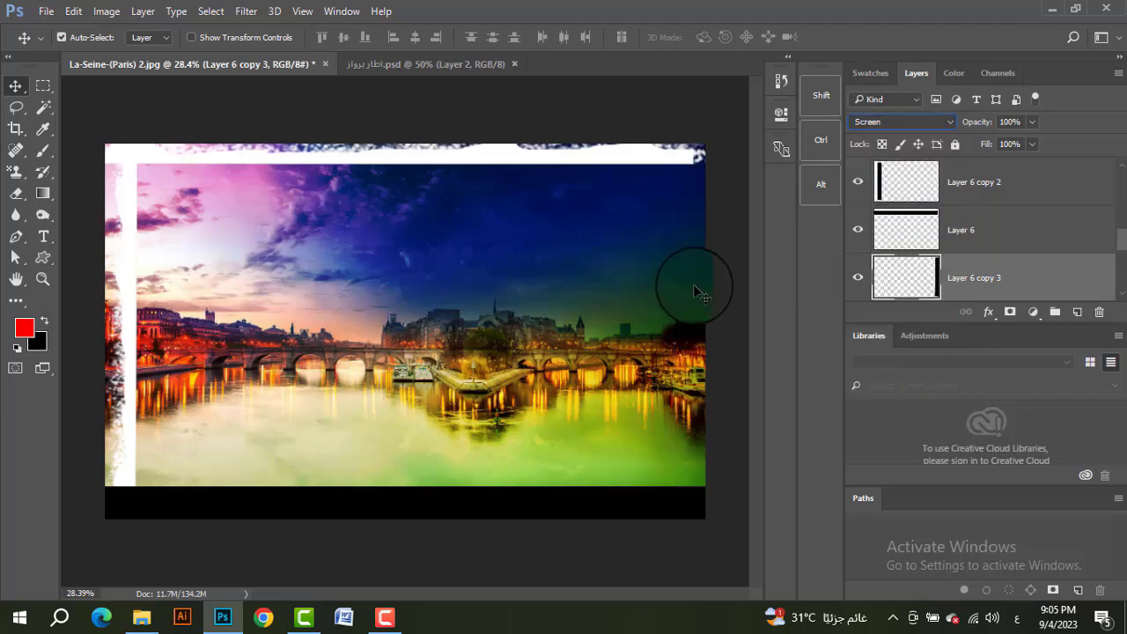
mouse_move(700, 293)
left_mouse_down()
mouse_move(649, 297)
mouse_move(678, 289)
left_mouse_up()
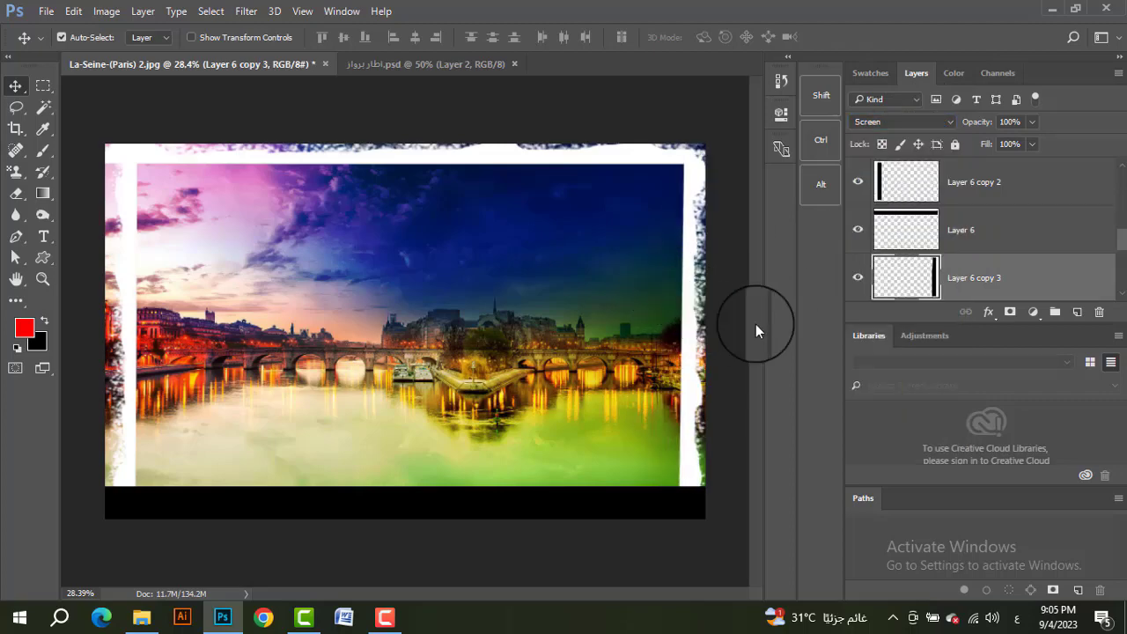
Step: Open the blend mode choices for the bottom frame strip on Layer 6 copy
left_click(559, 507)
left_click(909, 123)
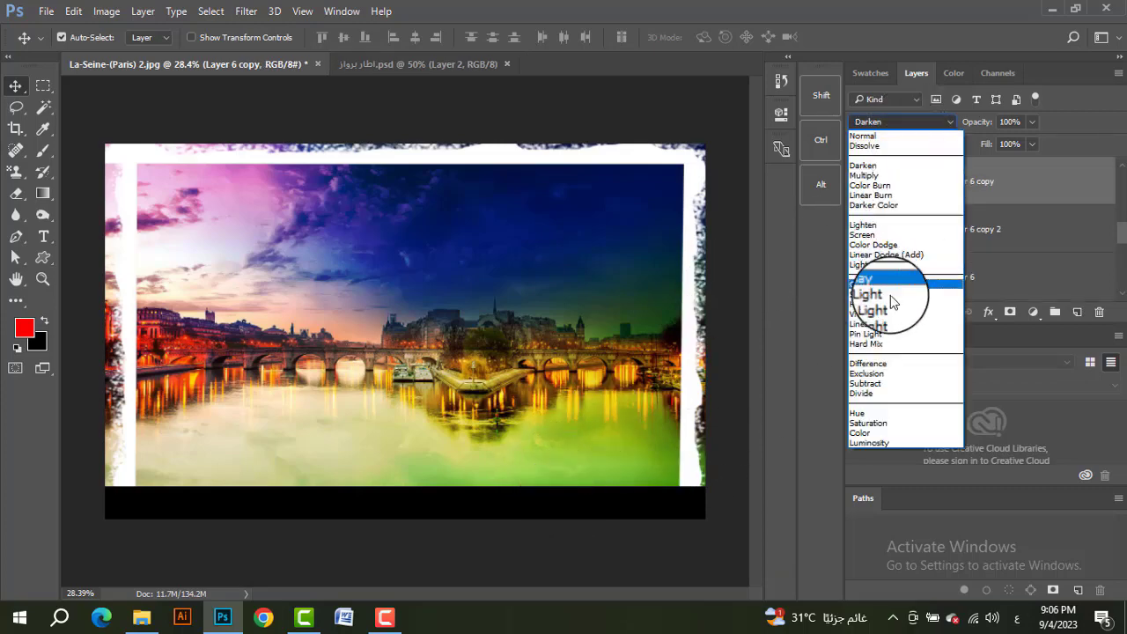